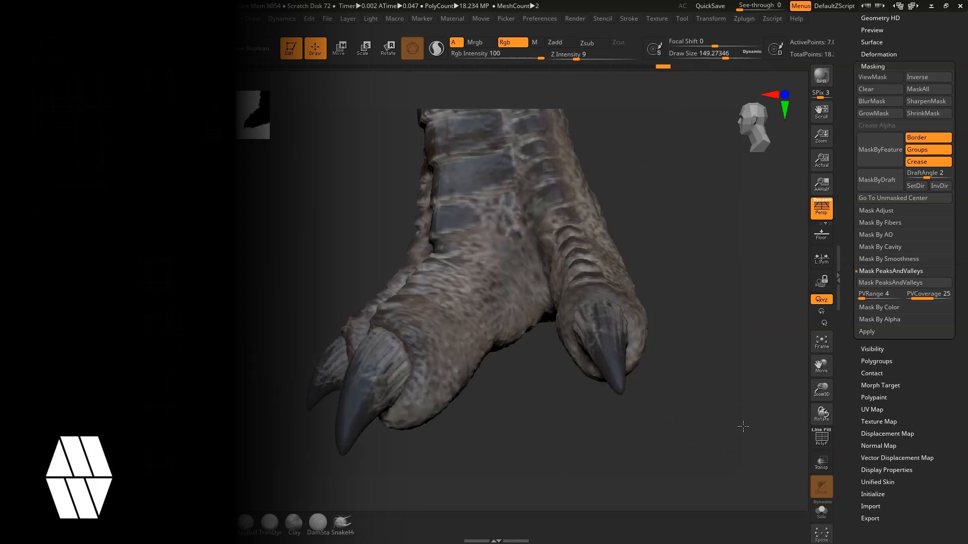
# Step: Mask the claws by cavity with the blur set to 70
pyautogui.moveTo(671, 237)
pyautogui.mouseDown()
pyautogui.moveTo(658, 221)
pyautogui.moveTo(400, 299)
pyautogui.mouseUp()
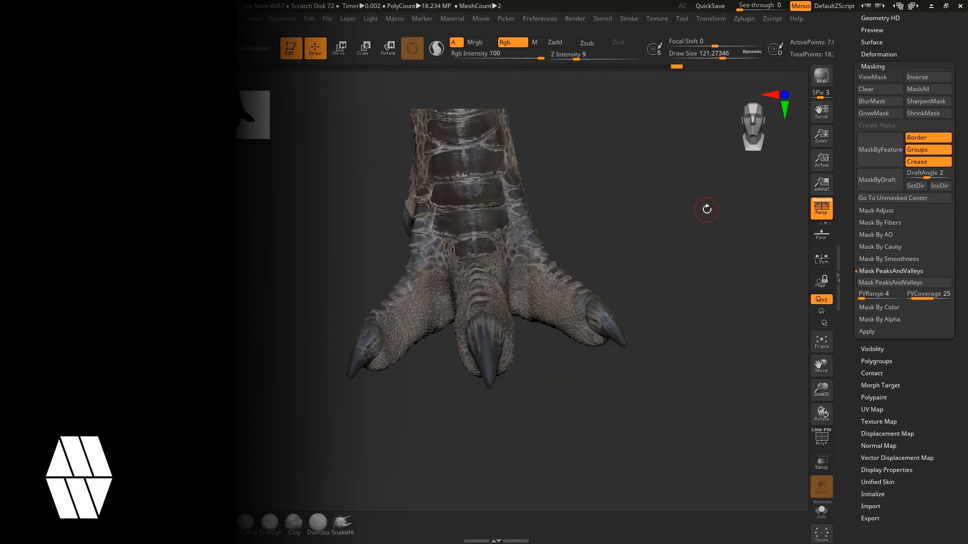
pyautogui.click(890, 283)
pyautogui.click(880, 247)
pyautogui.moveTo(706, 202); pyautogui.dragTo(570, 186)
pyautogui.click(886, 257)
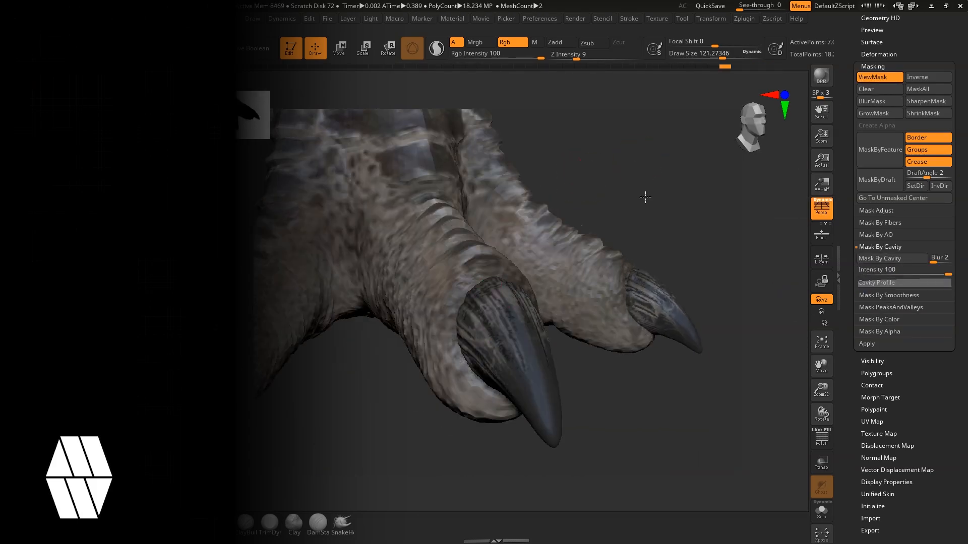
pyautogui.moveTo(955, 68); pyautogui.dragTo(955, 283)
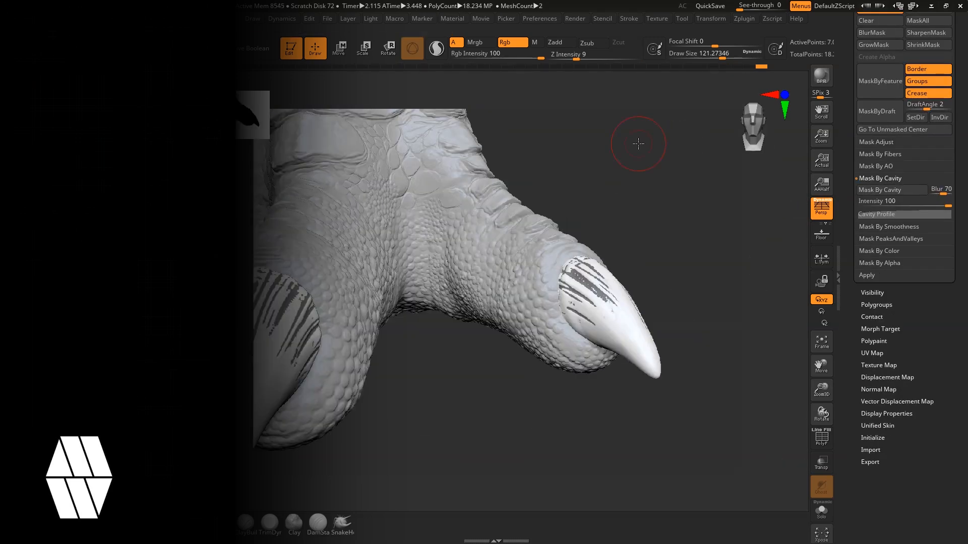
pyautogui.moveTo(705, 212); pyautogui.dragTo(655, 202)
pyautogui.moveTo(956, 283); pyautogui.dragTo(955, 68)
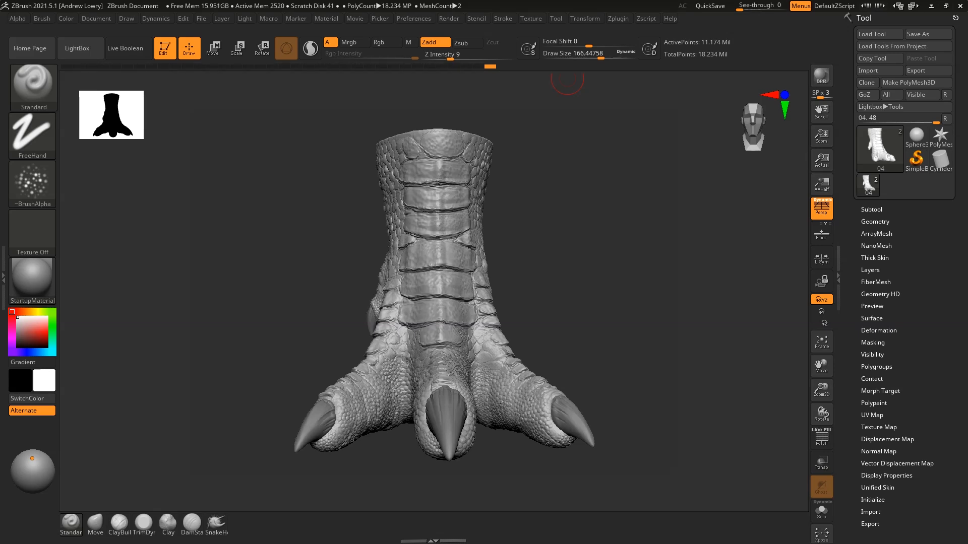
# Step: Examine the sculpted foot's scales, front plates and claws from the front, back and both sides
pyautogui.moveTo(622, 304)
pyautogui.mouseDown()
pyautogui.moveTo(646, 315)
pyautogui.moveTo(611, 313)
pyautogui.moveTo(612, 323)
pyautogui.moveTo(654, 324)
pyautogui.moveTo(638, 321)
pyautogui.moveTo(659, 313)
pyautogui.moveTo(646, 317)
pyautogui.moveTo(638, 290)
pyautogui.moveTo(604, 302)
pyautogui.mouseUp()
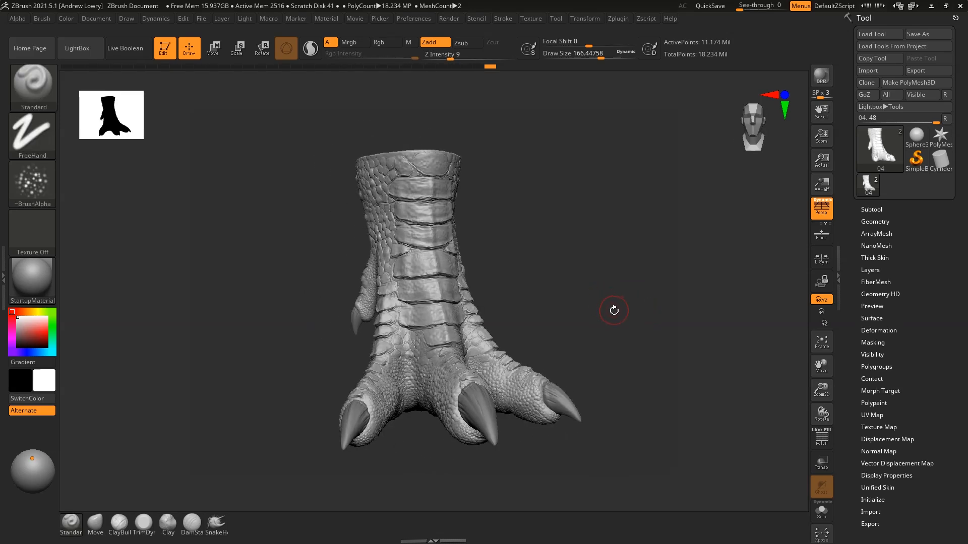
pyautogui.moveTo(646, 287)
pyautogui.mouseDown()
pyautogui.moveTo(637, 319)
pyautogui.moveTo(652, 320)
pyautogui.moveTo(655, 301)
pyautogui.mouseUp()
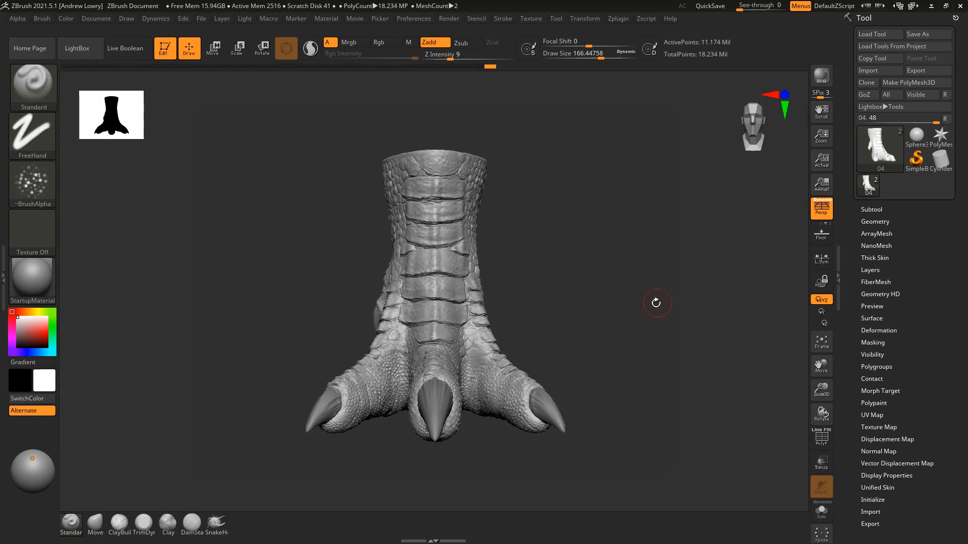
pyautogui.moveTo(596, 268); pyautogui.dragTo(611, 291)
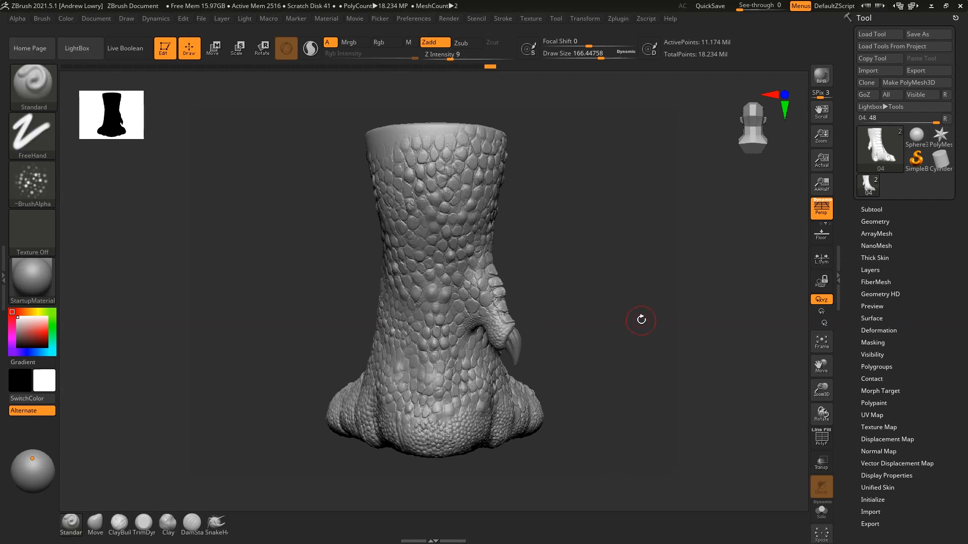
pyautogui.moveTo(640, 319); pyautogui.dragTo(662, 312)
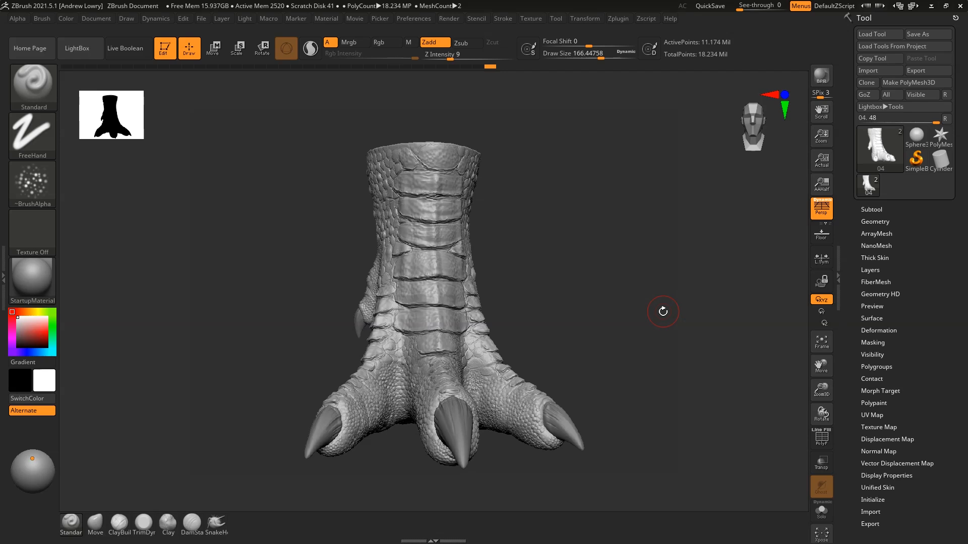
pyautogui.moveTo(572, 262); pyautogui.dragTo(552, 286)
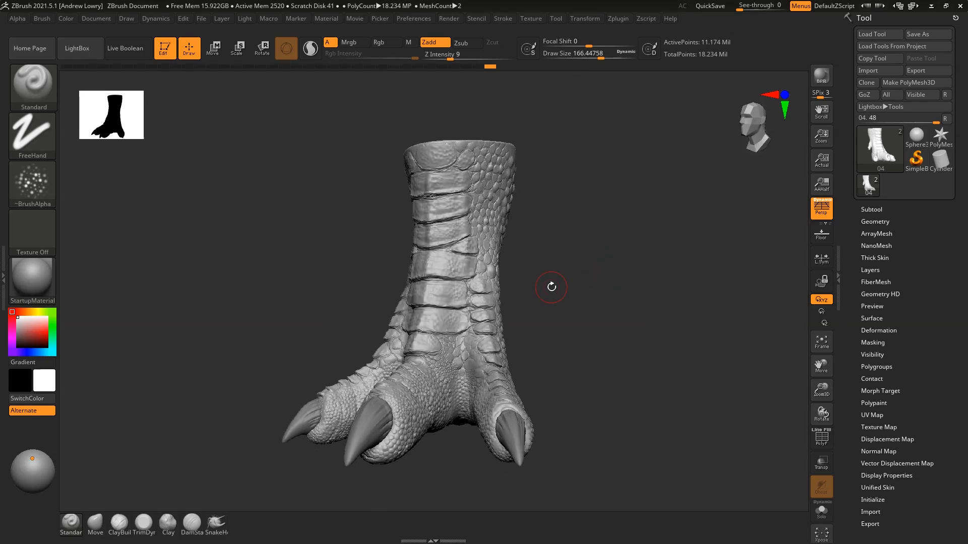
pyautogui.moveTo(665, 327); pyautogui.dragTo(664, 288)
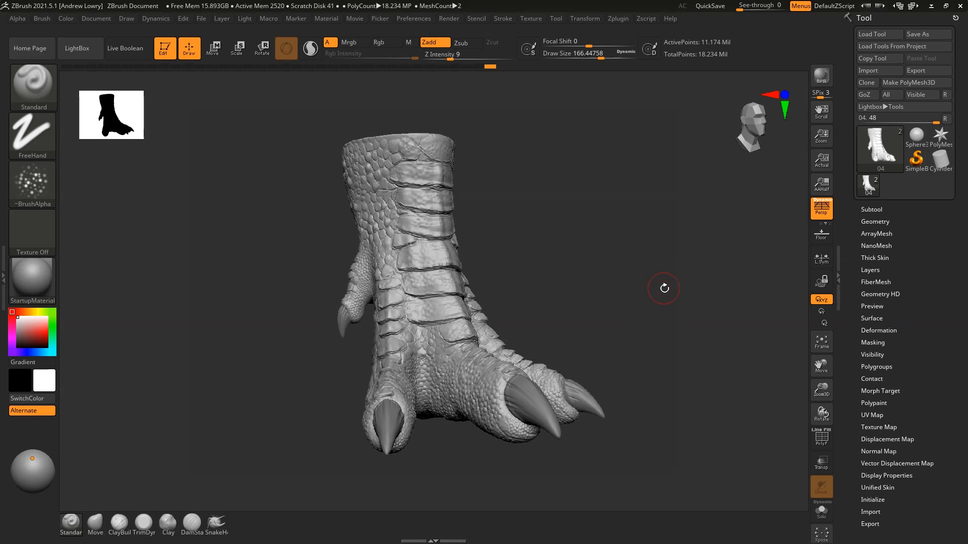
pyautogui.moveTo(608, 259); pyautogui.dragTo(622, 275)
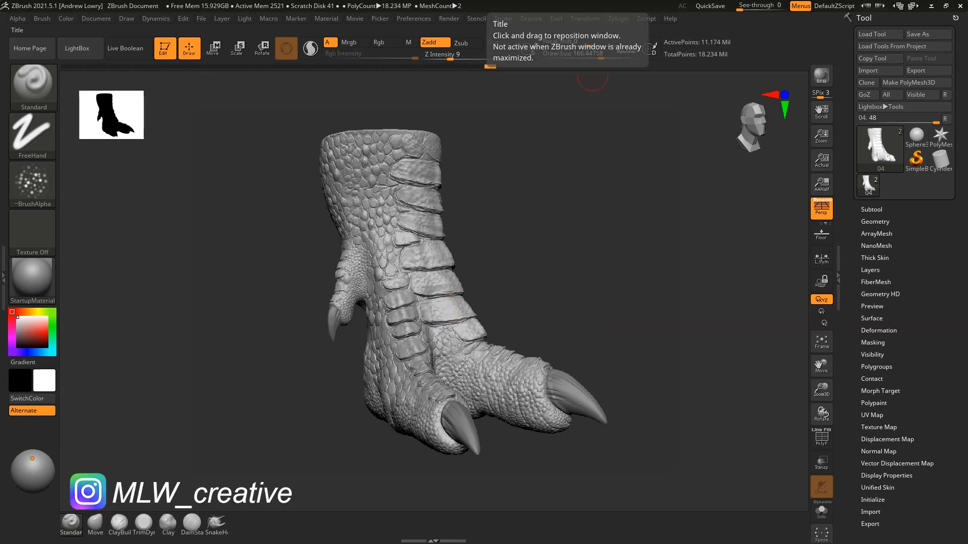
pyautogui.moveTo(641, 291); pyautogui.dragTo(626, 292)
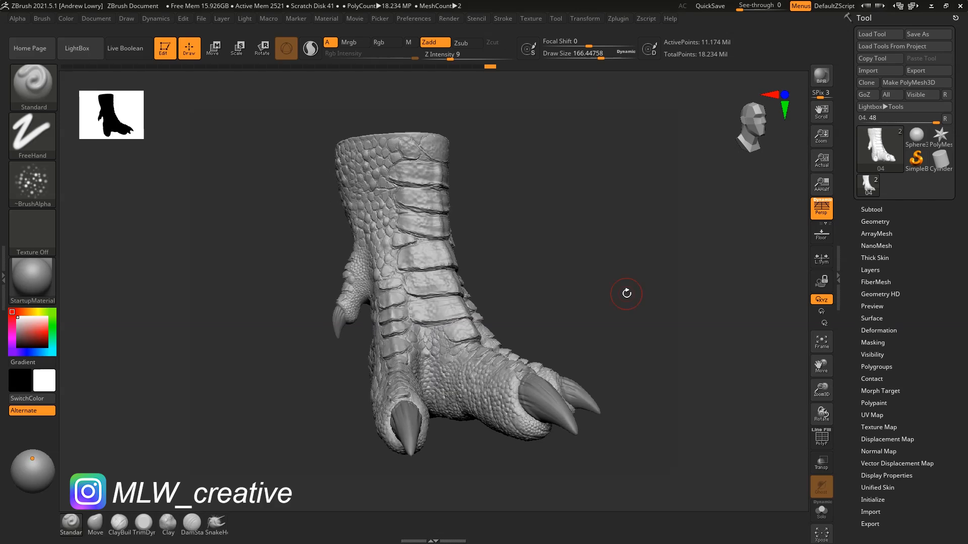
# Step: Switch the model's material to SkinShade4 and check the foot with it
pyautogui.click(41, 284)
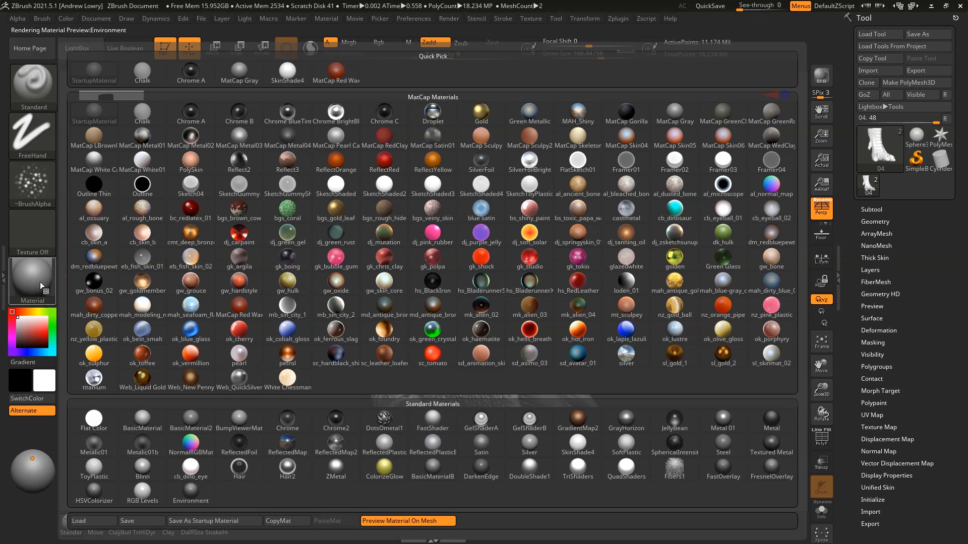
pyautogui.click(584, 446)
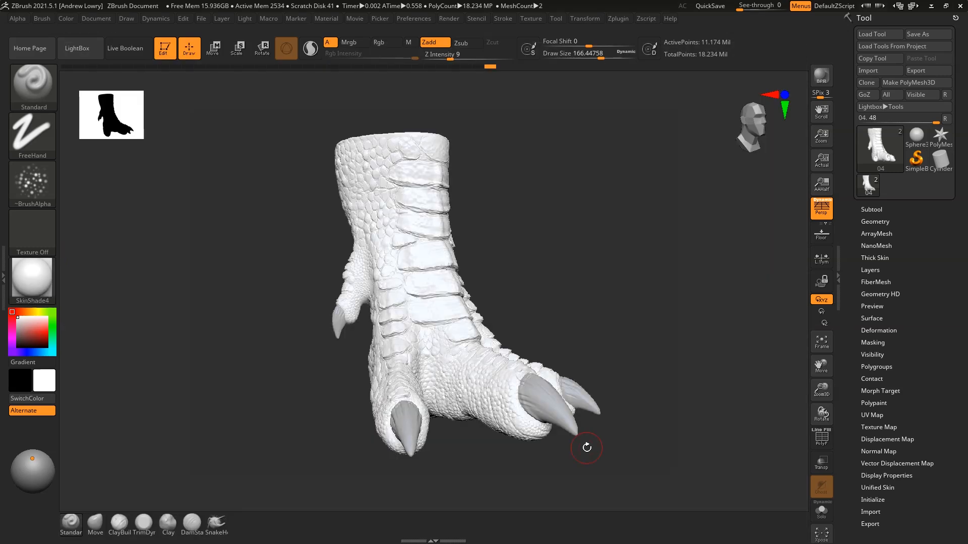
pyautogui.moveTo(668, 313)
pyautogui.keyDown('shift'); pyautogui.mouseDown()
pyautogui.moveTo(650, 320)
pyautogui.moveTo(672, 325)
pyautogui.moveTo(681, 313)
pyautogui.moveTo(668, 296)
pyautogui.moveTo(644, 298)
pyautogui.moveTo(653, 304)
pyautogui.mouseUp(); pyautogui.keyUp('shift')
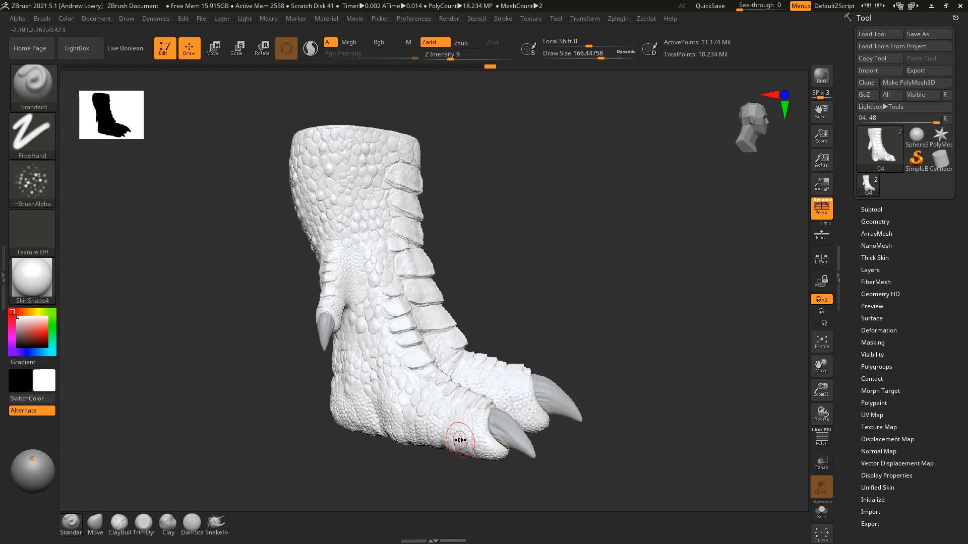
pyautogui.moveTo(620, 253); pyautogui.dragTo(583, 253)
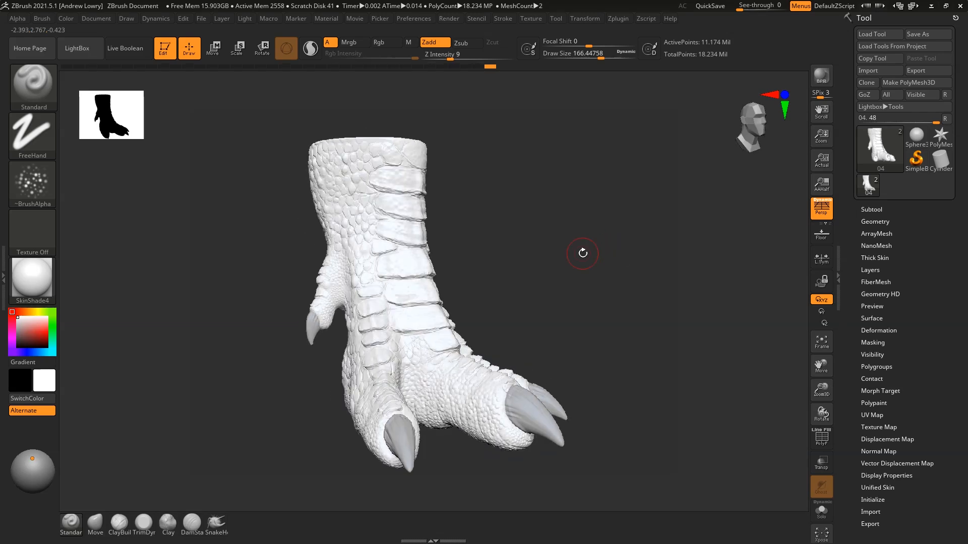
pyautogui.moveTo(592, 268); pyautogui.dragTo(629, 274)
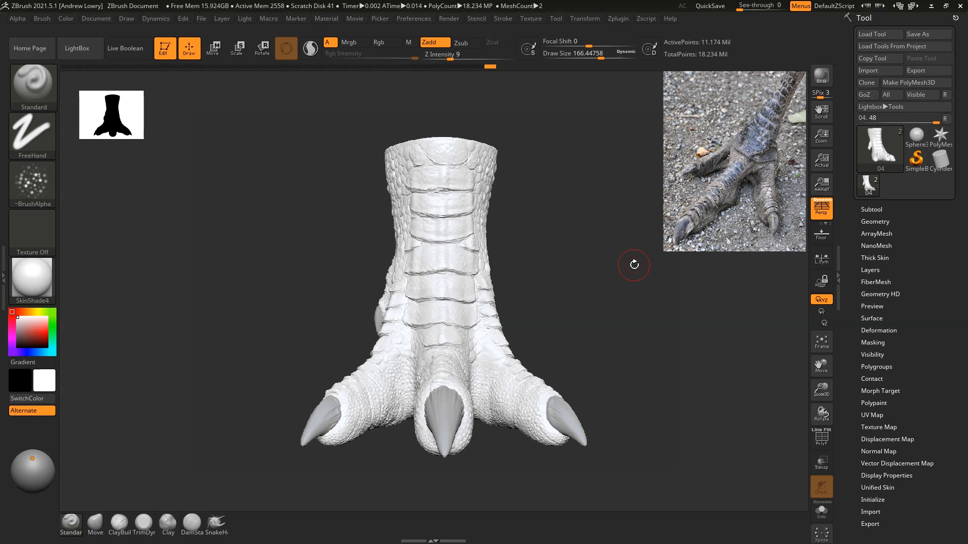
pyautogui.moveTo(640, 327)
pyautogui.mouseDown()
pyautogui.moveTo(661, 352)
pyautogui.moveTo(644, 358)
pyautogui.moveTo(660, 335)
pyautogui.moveTo(627, 266)
pyautogui.moveTo(660, 276)
pyautogui.moveTo(625, 282)
pyautogui.moveTo(637, 294)
pyautogui.moveTo(676, 292)
pyautogui.moveTo(665, 283)
pyautogui.mouseUp()
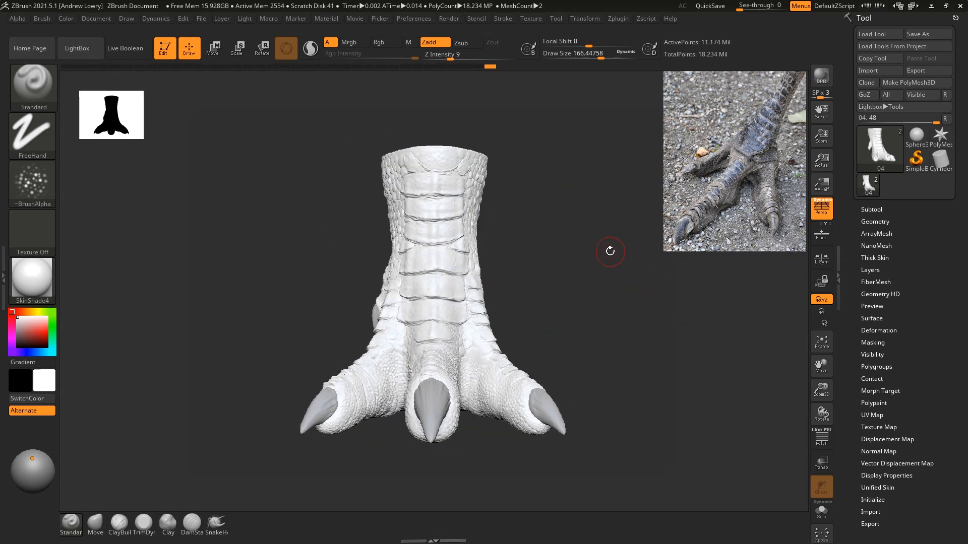
pyautogui.moveTo(583, 239); pyautogui.dragTo(593, 270)
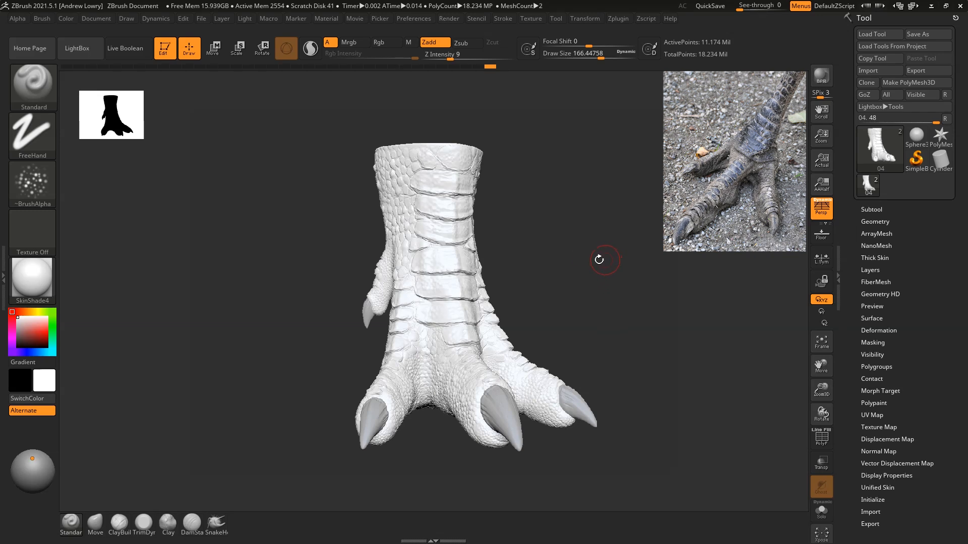
# Step: Pick a muted grey-brown base colour for the skin with RGB values 145, 130, 114
pyautogui.click(27, 312)
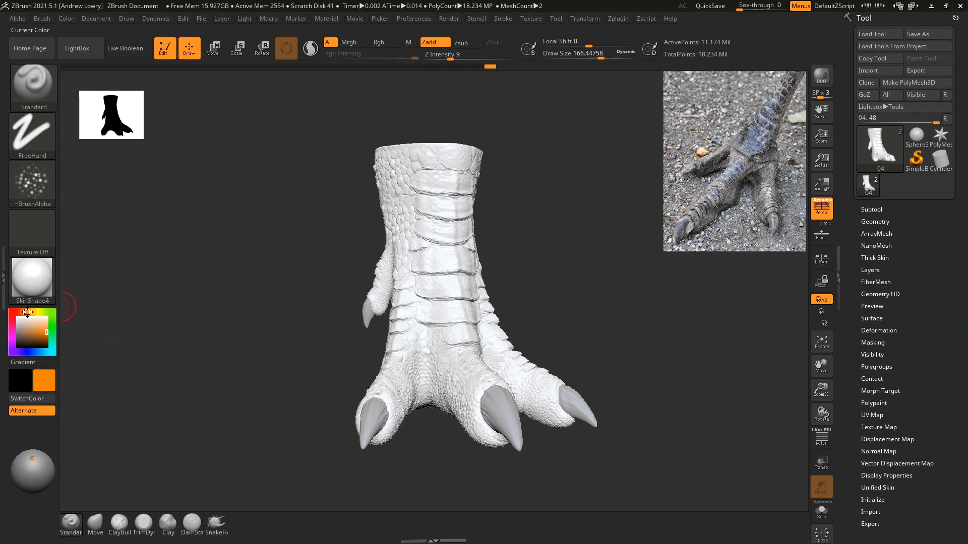
pyautogui.click(22, 328)
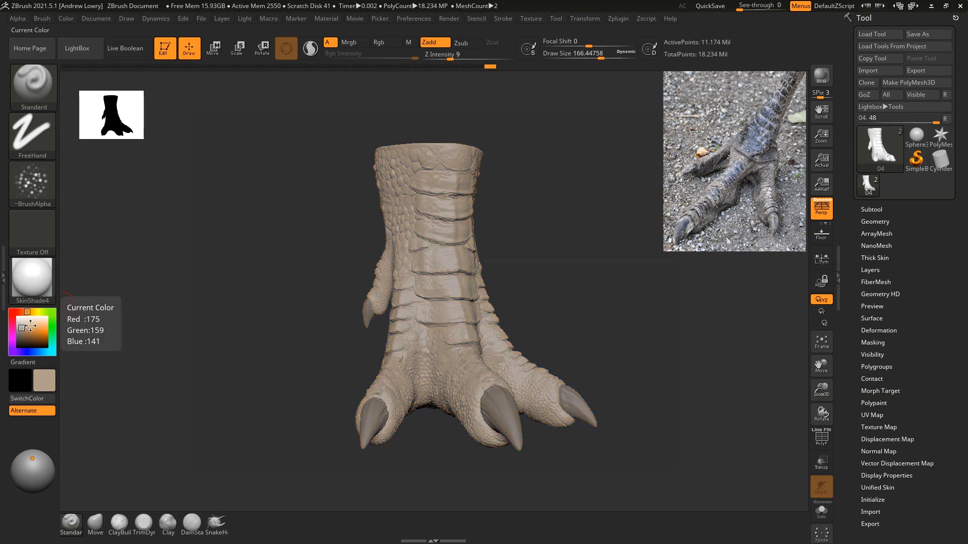
pyautogui.click(19, 331)
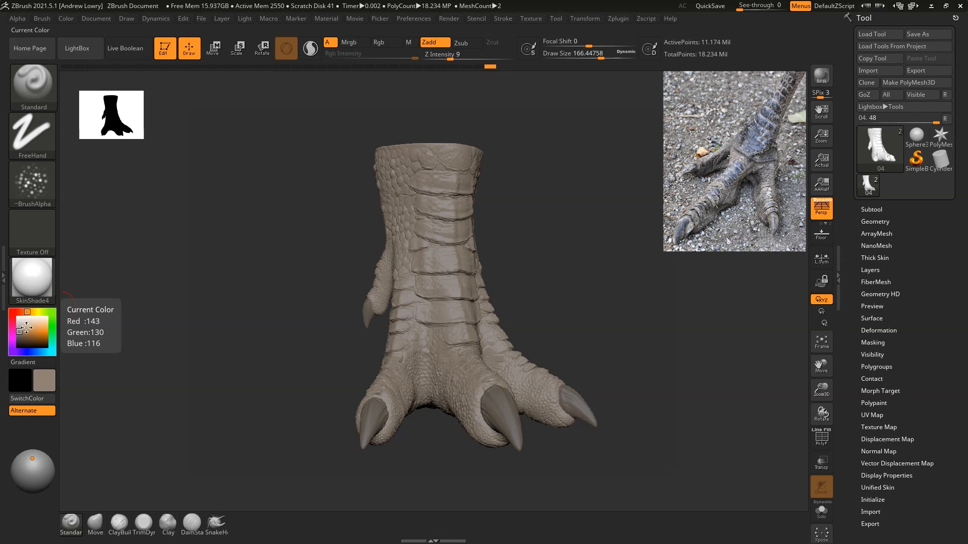
pyautogui.click(20, 331)
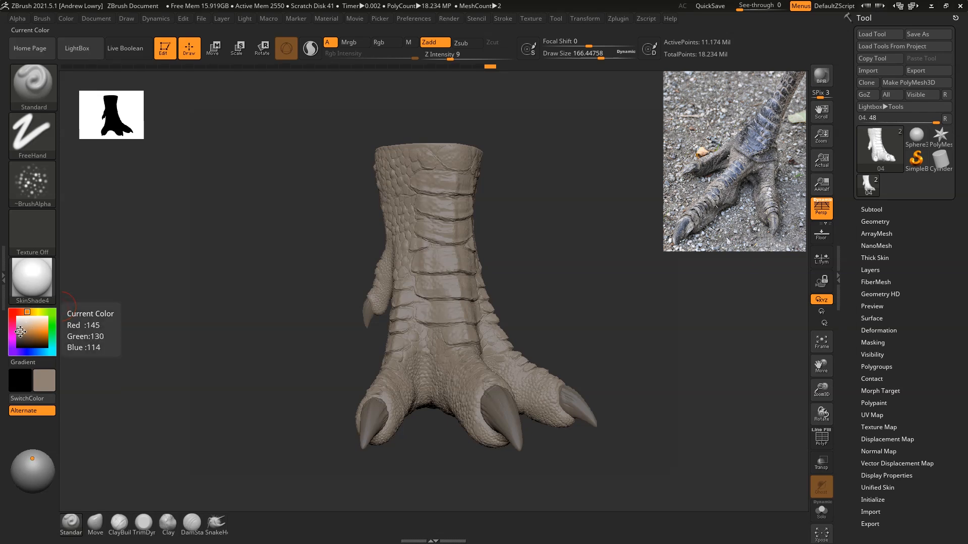
pyautogui.moveTo(561, 253)
pyautogui.mouseDown()
pyautogui.moveTo(456, 249)
pyautogui.moveTo(561, 248)
pyautogui.mouseUp()
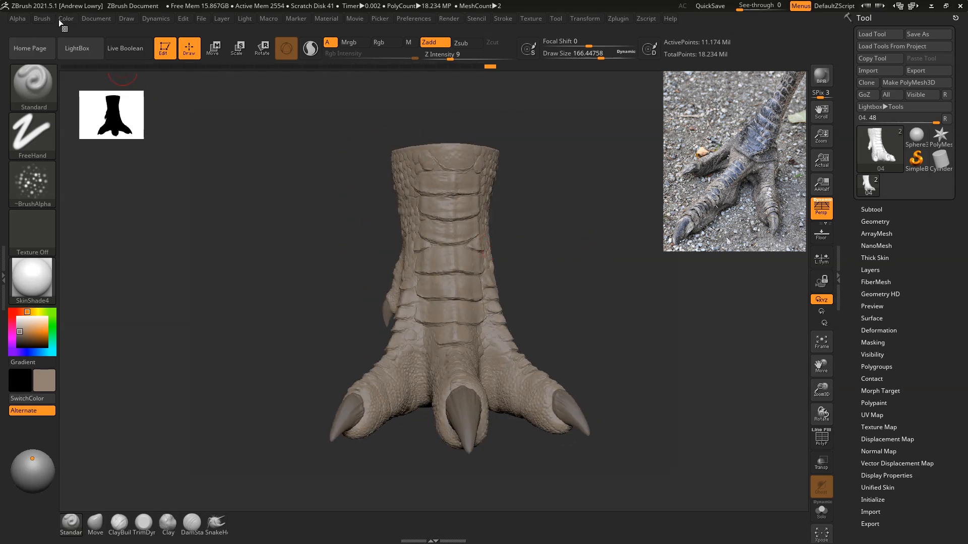
# Step: Open the left tray and dock the Color palette in it
pyautogui.click(3, 277)
pyautogui.doubleClick(3, 277)
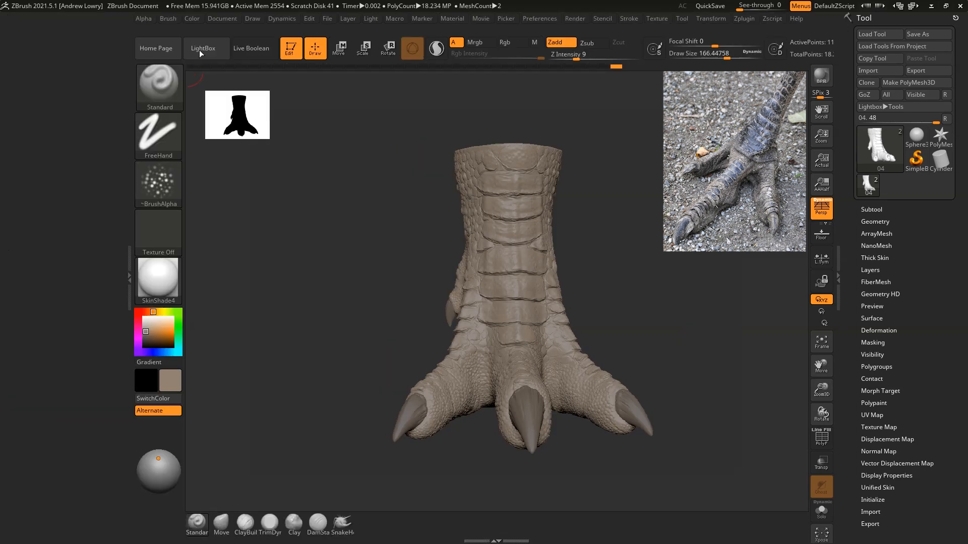
pyautogui.click(192, 20)
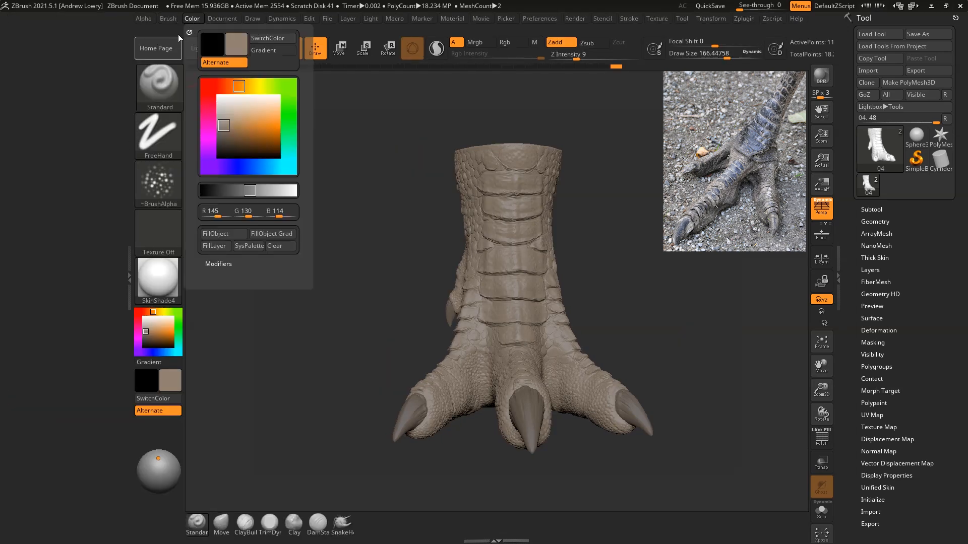
pyautogui.moveTo(189, 32); pyautogui.dragTo(66, 53)
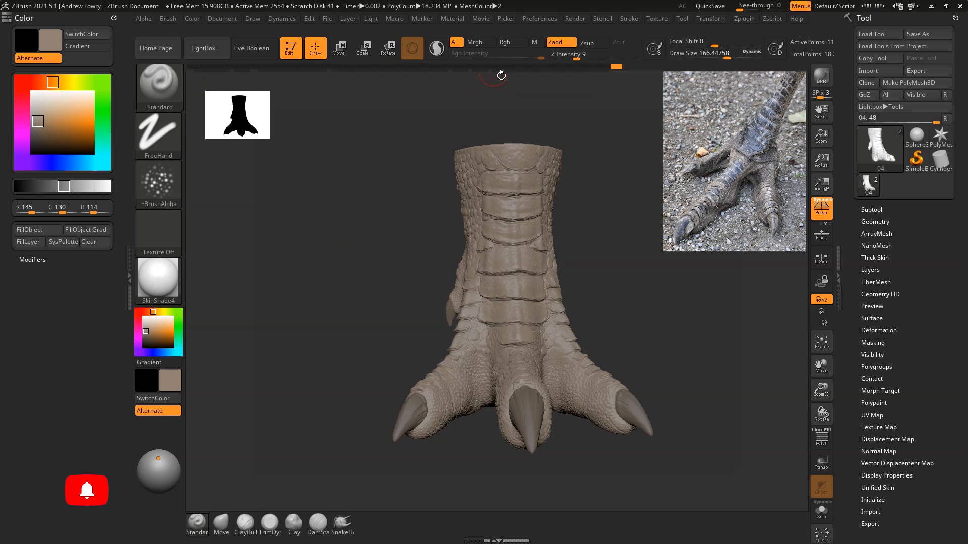
# Step: Enable Rgb, turn off Zadd and fill the foot with the grey-brown base colour
pyautogui.click(501, 43)
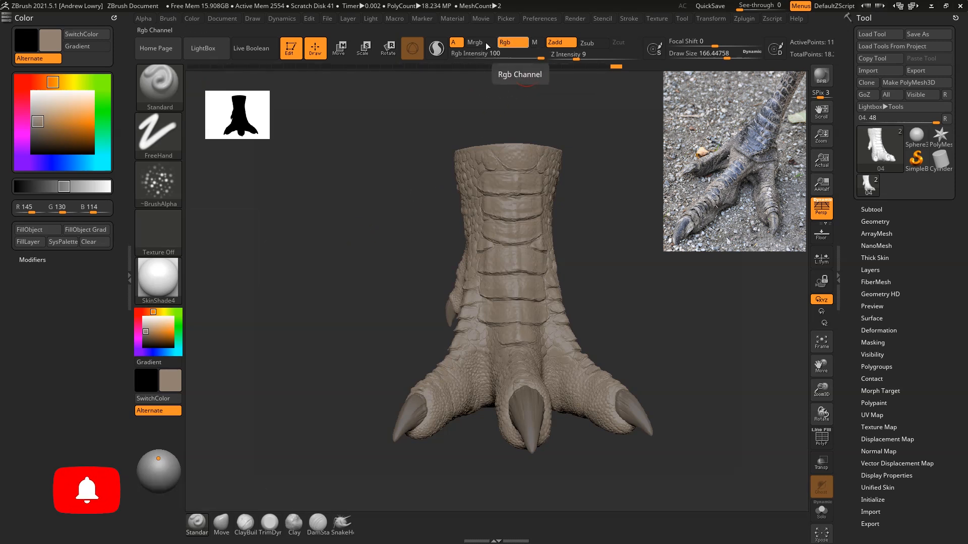
pyautogui.click(555, 45)
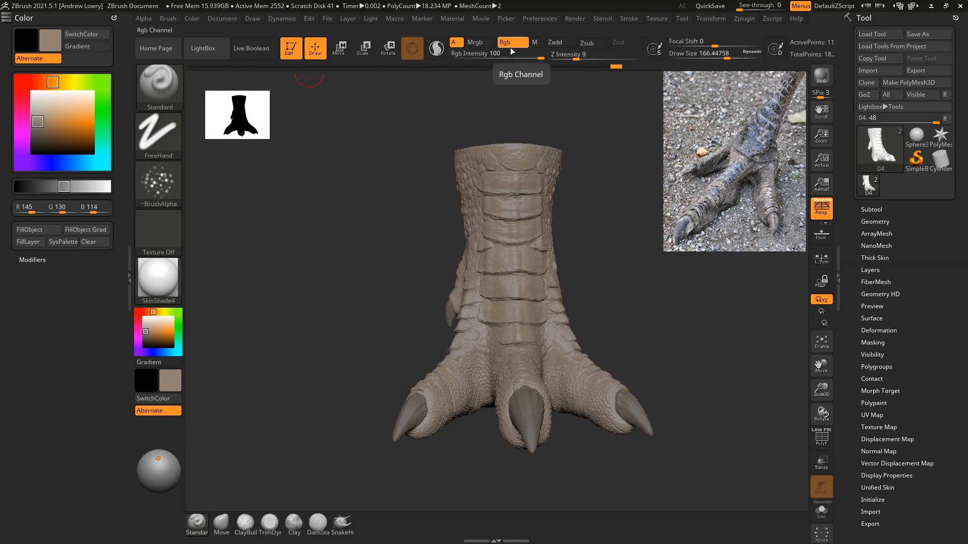
pyautogui.click(34, 229)
pyautogui.moveTo(674, 263)
pyautogui.mouseDown()
pyautogui.moveTo(693, 262)
pyautogui.moveTo(668, 272)
pyautogui.moveTo(639, 263)
pyautogui.moveTo(635, 272)
pyautogui.moveTo(659, 266)
pyautogui.mouseUp()
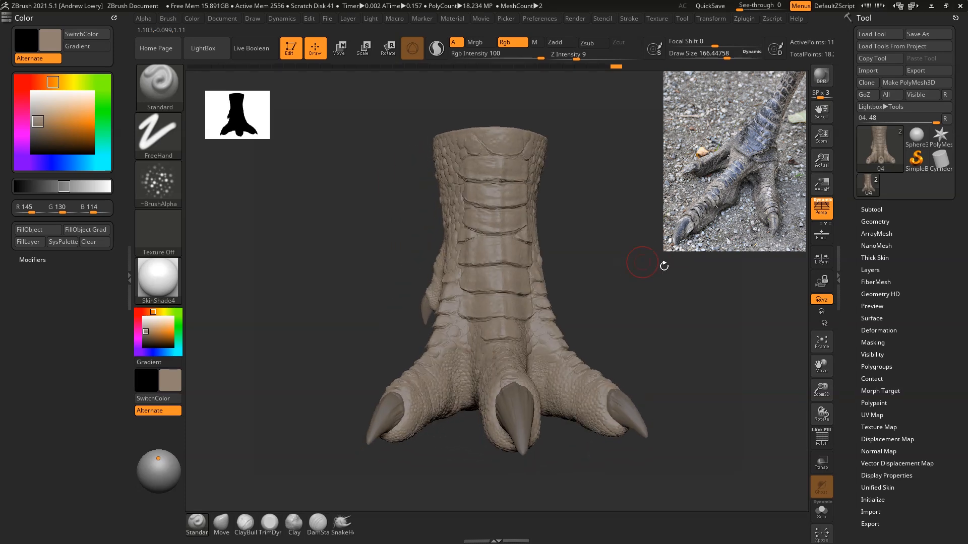
# Step: Select the claws subtool PM3D_Sphere3D1 and fill it with dark grey at RGB 46, 46, 46
pyautogui.click(866, 209)
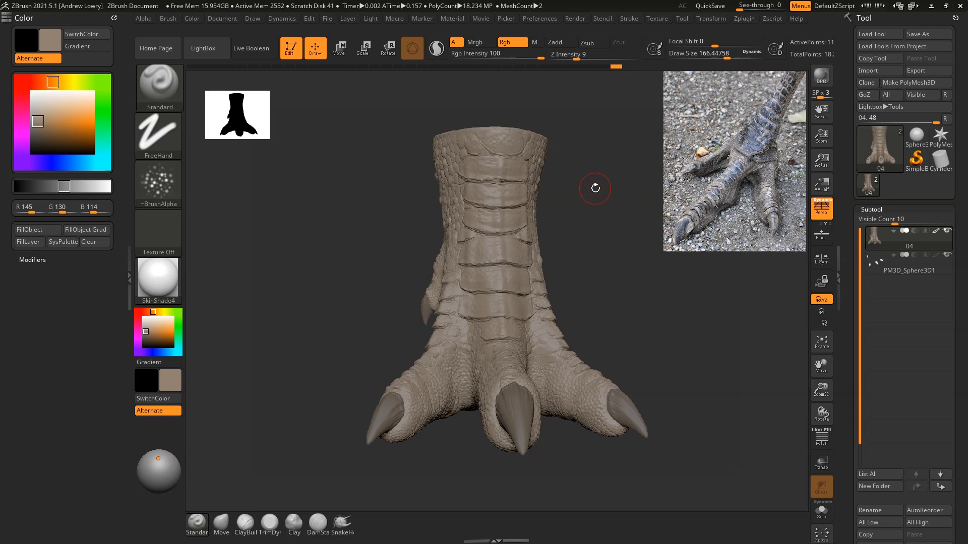
pyautogui.moveTo(881, 262)
pyautogui.click(881, 262)
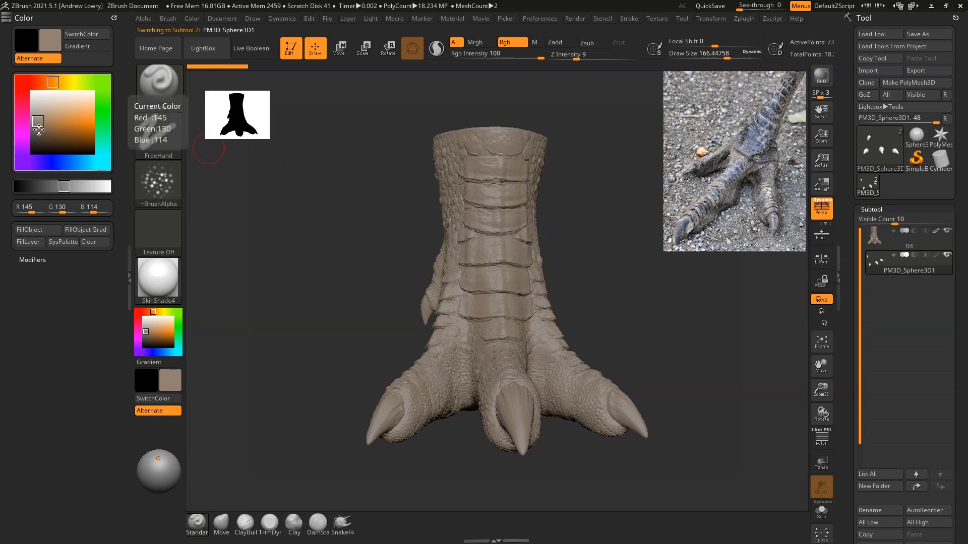
pyautogui.moveTo(38, 130); pyautogui.dragTo(27, 143)
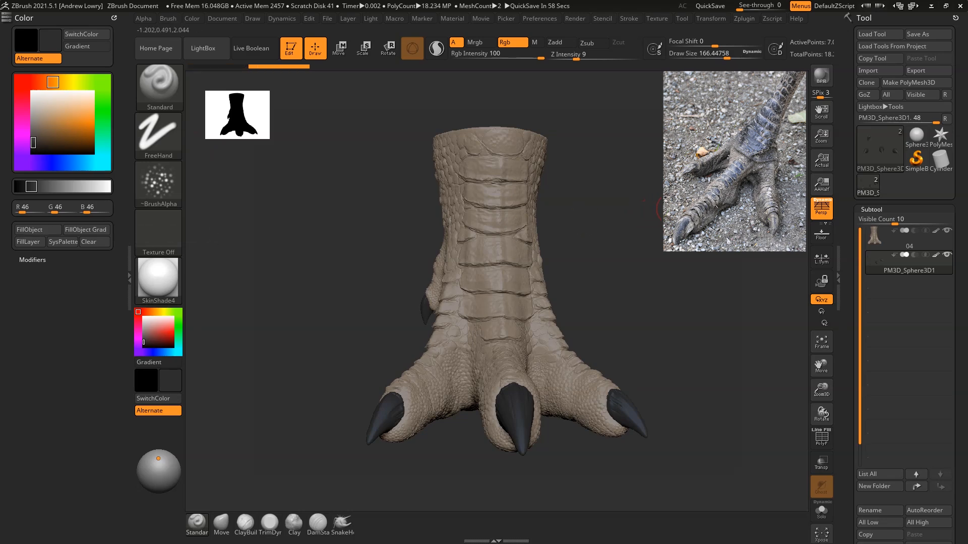
# Step: Make the foot subtool 04 active again and view it from a three-quarter angle
pyautogui.moveTo(661, 210)
pyautogui.mouseDown()
pyautogui.moveTo(639, 239)
pyautogui.moveTo(644, 250)
pyautogui.moveTo(547, 229)
pyautogui.mouseUp()
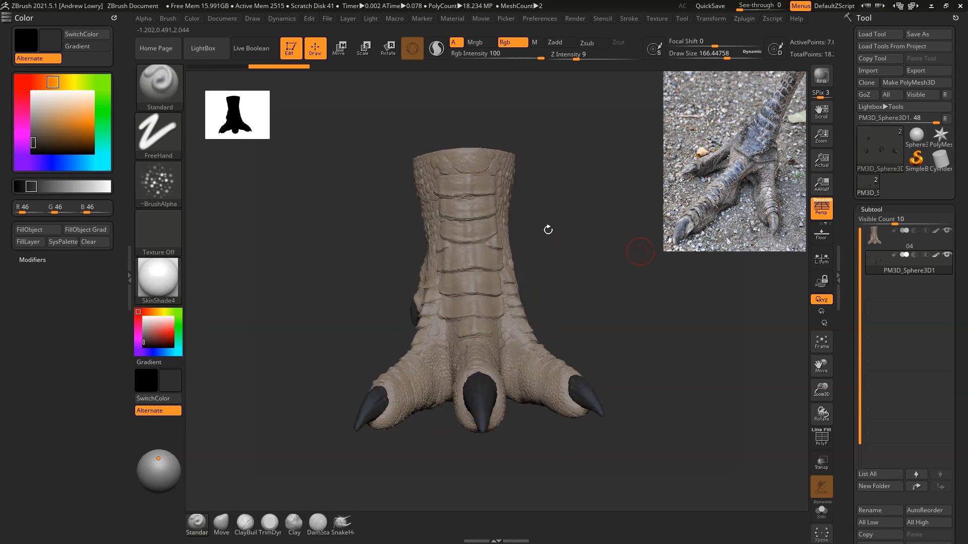
pyautogui.keyDown('alt'); pyautogui.click(437, 200); pyautogui.keyUp('alt')
pyautogui.moveTo(579, 201)
pyautogui.mouseDown()
pyautogui.moveTo(611, 218)
pyautogui.moveTo(556, 216)
pyautogui.moveTo(607, 214)
pyautogui.moveTo(568, 210)
pyautogui.mouseUp()
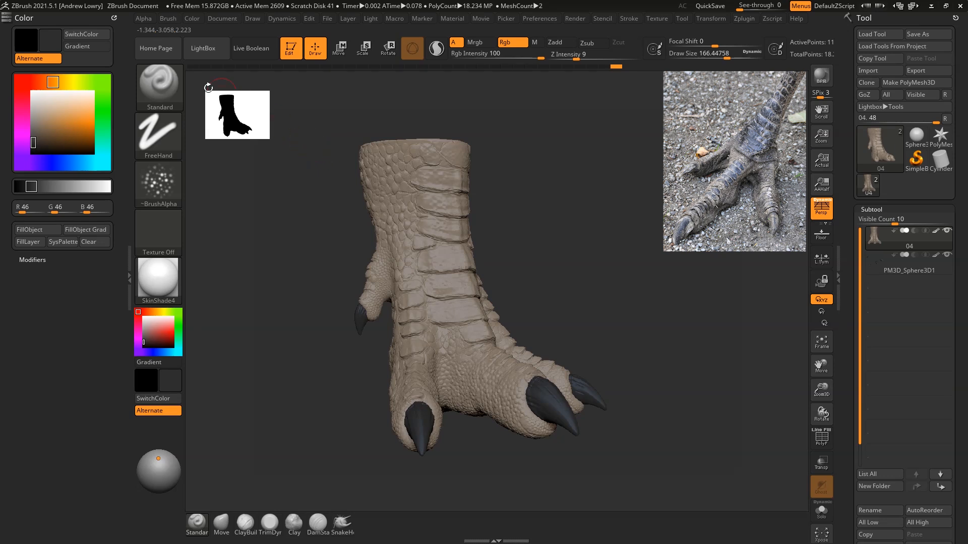
# Step: Set the Standard brush to the Color Spray stroke with Alpha 07 and enlarge its draw size to about 312
pyautogui.click(178, 140)
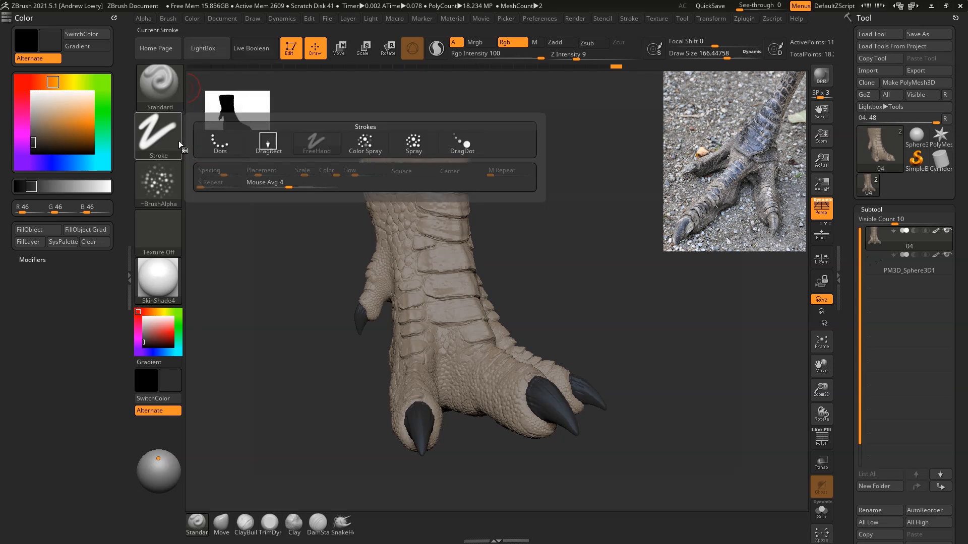
pyautogui.click(363, 144)
pyautogui.click(164, 187)
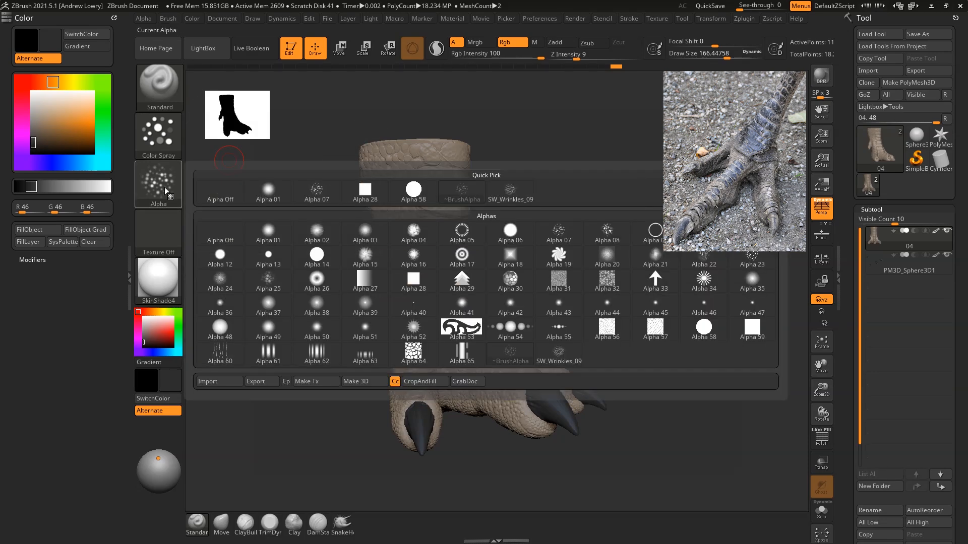
pyautogui.click(315, 197)
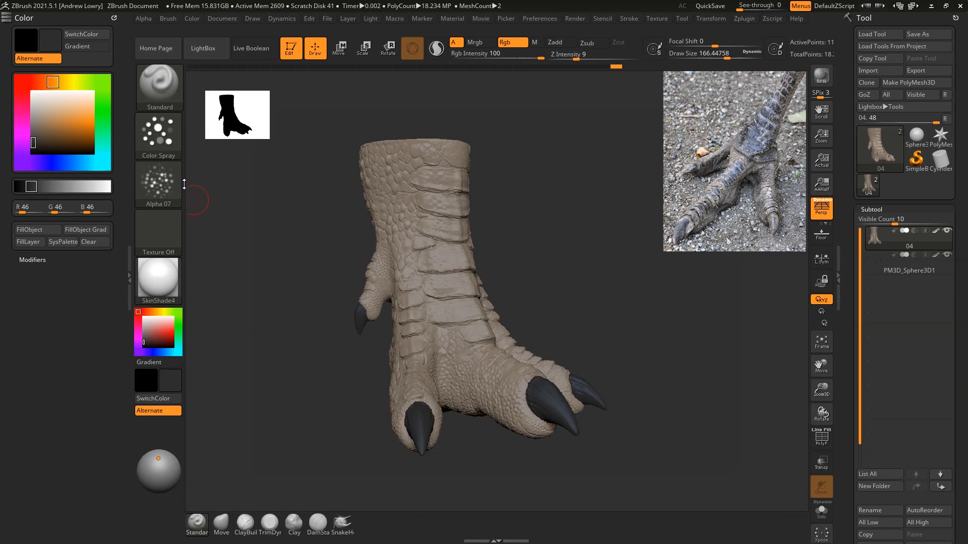
pyautogui.press('space')
pyautogui.moveTo(516, 190)
pyautogui.mouseDown()
pyautogui.moveTo(562, 206)
pyautogui.moveTo(572, 227)
pyautogui.mouseUp()
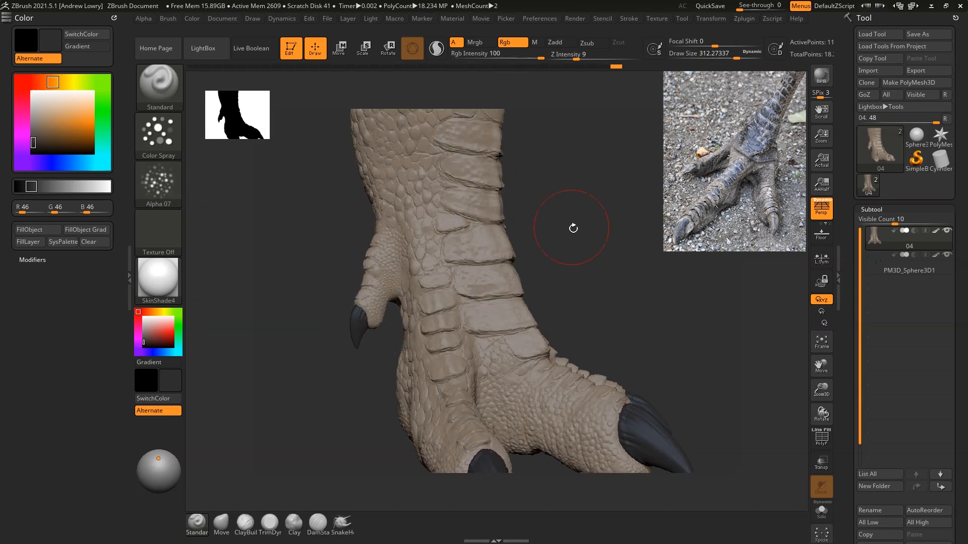
# Step: Try spraying dark grey at RGB 46, 46, 46 over the side and front plates of the upper leg
pyautogui.moveTo(622, 205); pyautogui.dragTo(611, 229)
pyautogui.moveTo(418, 146)
pyautogui.mouseDown()
pyautogui.moveTo(443, 272)
pyautogui.moveTo(434, 187)
pyautogui.moveTo(463, 260)
pyautogui.moveTo(429, 151)
pyautogui.moveTo(484, 343)
pyautogui.moveTo(423, 144)
pyautogui.moveTo(433, 118)
pyautogui.mouseUp()
pyautogui.moveTo(608, 177)
pyautogui.mouseDown()
pyautogui.moveTo(655, 173)
pyautogui.moveTo(618, 185)
pyautogui.mouseUp()
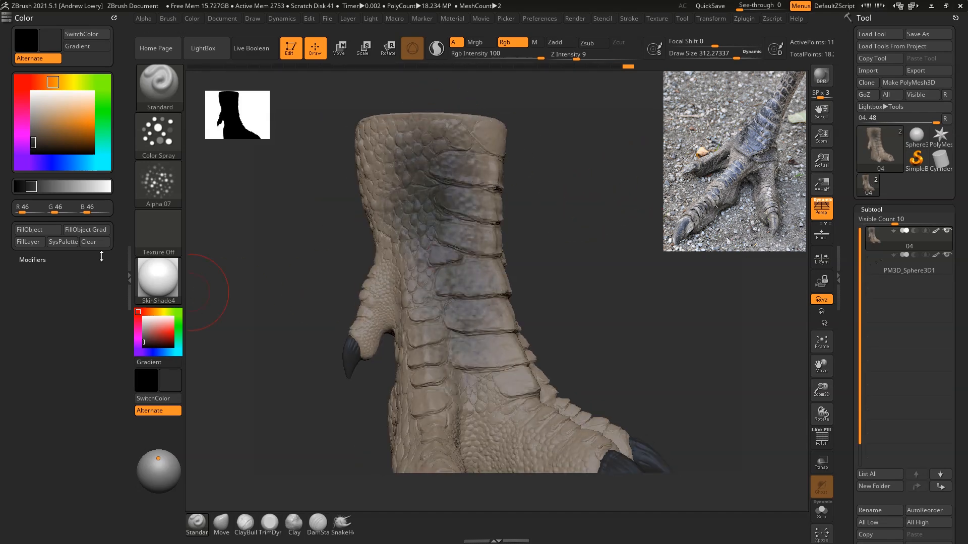
# Step: Review the Color Spray stroke's Color intensity variance and inspect the mottled effect on the leg
pyautogui.click(162, 149)
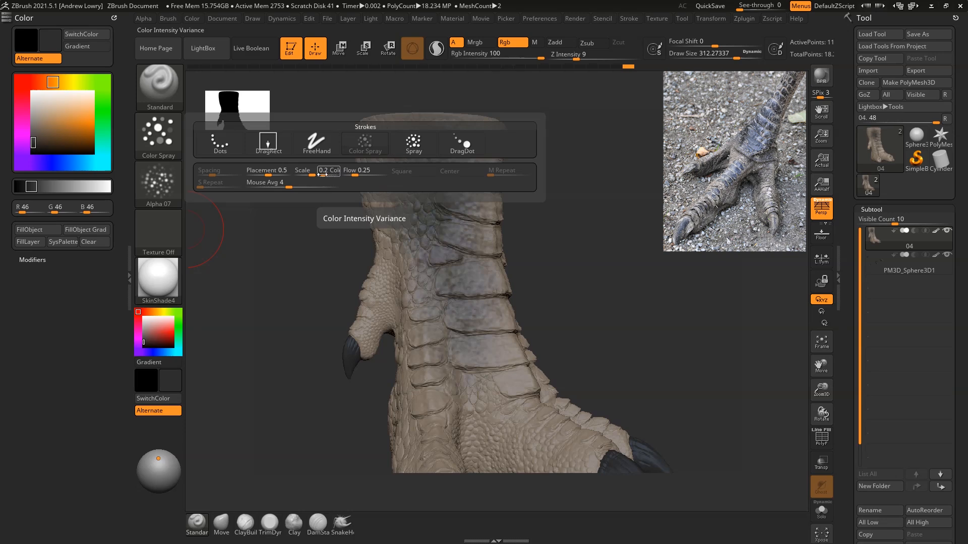
pyautogui.moveTo(654, 255); pyautogui.dragTo(585, 256)
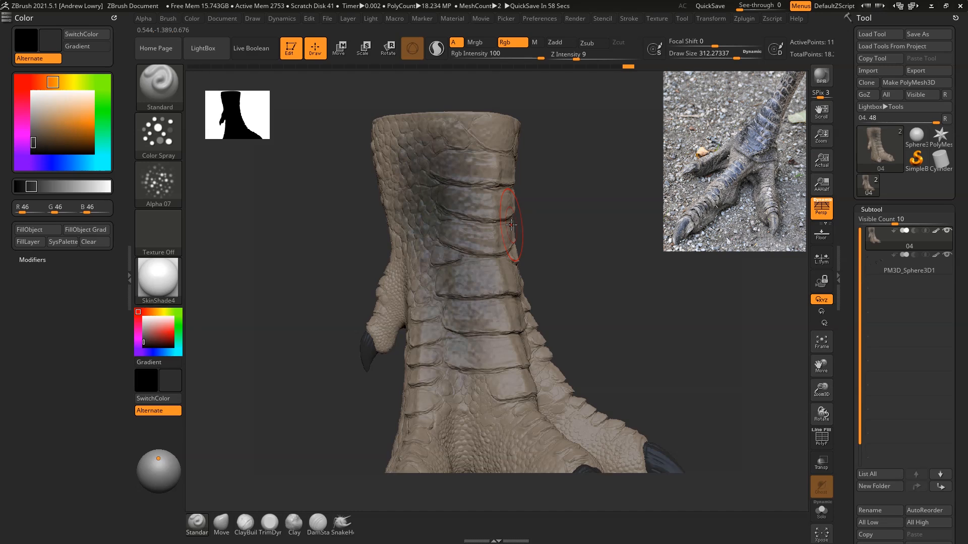
pyautogui.moveTo(574, 225); pyautogui.dragTo(497, 258)
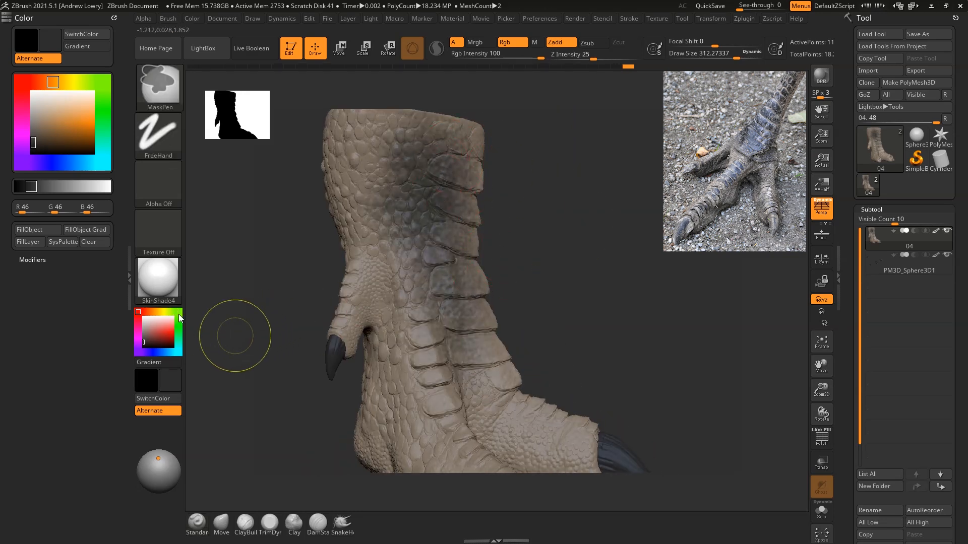
# Step: Undo the dark grey spray and test a bright green at RGB 109, 255, 0 on the upper leg
pyautogui.hotkey('ctrl', 'z')
pyautogui.click(178, 318)
pyautogui.click(173, 334)
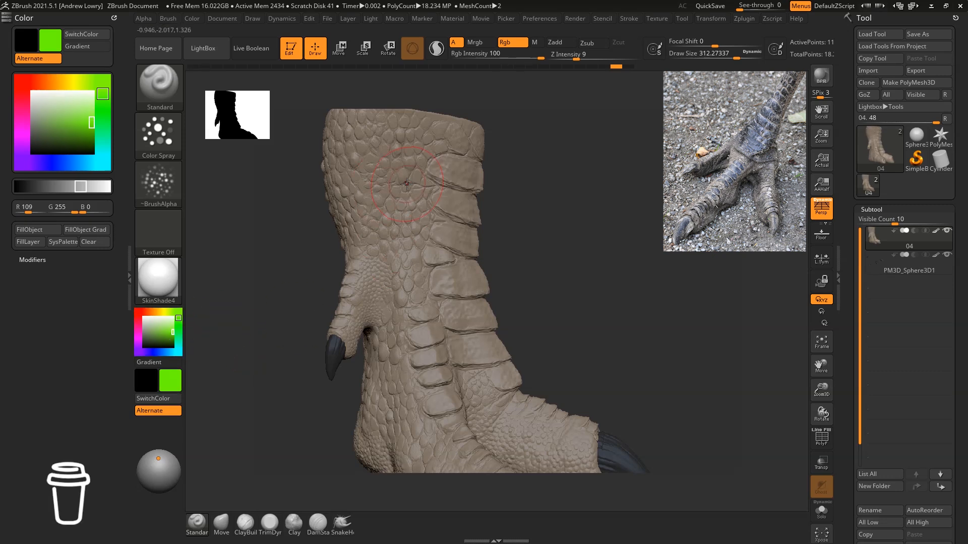
pyautogui.moveTo(419, 164)
pyautogui.mouseDown()
pyautogui.moveTo(431, 282)
pyautogui.moveTo(395, 171)
pyautogui.moveTo(440, 332)
pyautogui.moveTo(456, 164)
pyautogui.mouseUp()
pyautogui.moveTo(605, 287); pyautogui.dragTo(567, 267)
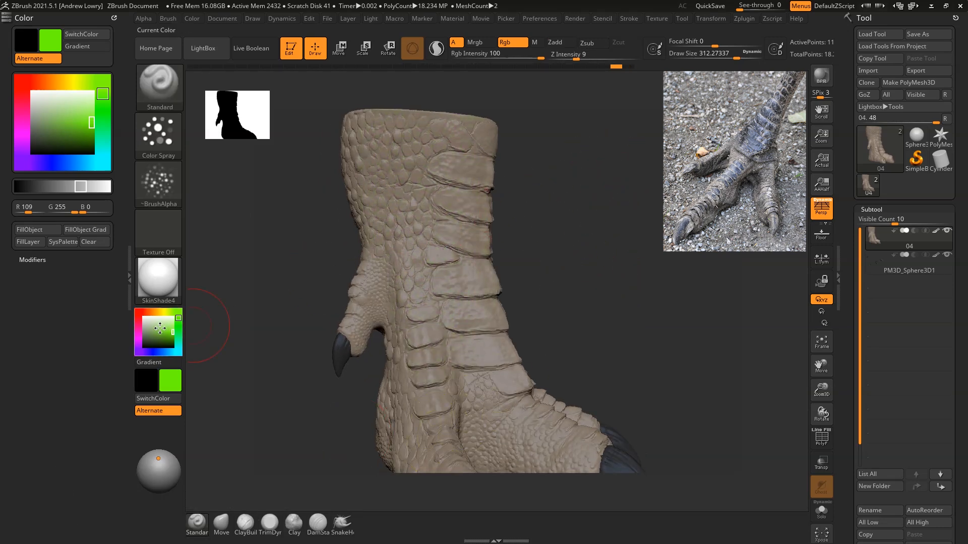
# Step: Try a muted green at RGB 92, 136, 59, spraying it down the upper leg and front plates
pyautogui.click(155, 336)
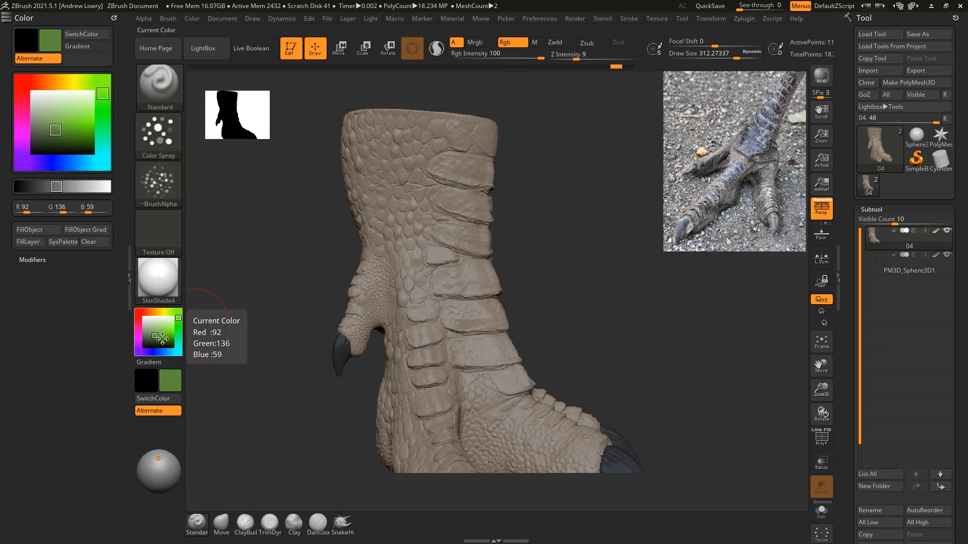
pyautogui.moveTo(431, 160); pyautogui.dragTo(444, 157)
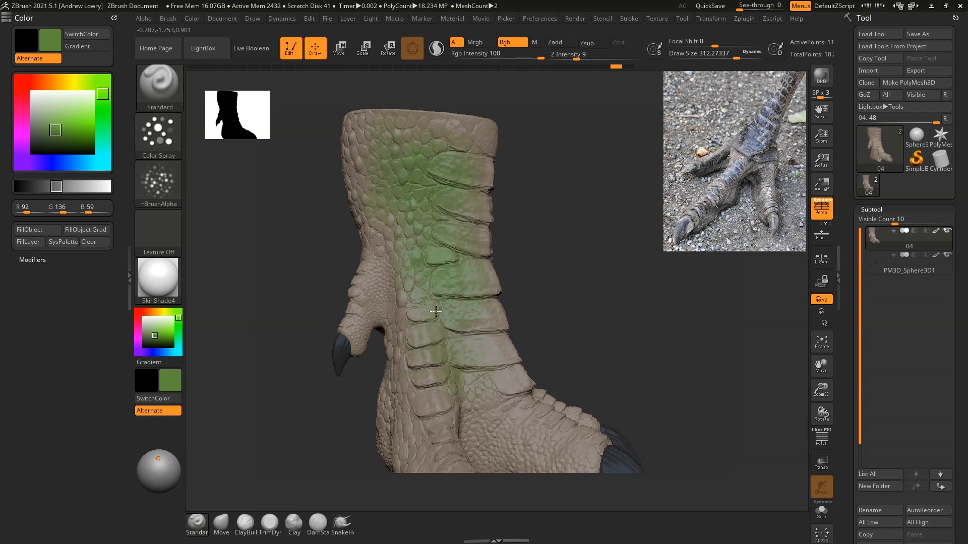
pyautogui.moveTo(621, 248)
pyautogui.mouseDown()
pyautogui.moveTo(592, 252)
pyautogui.moveTo(605, 252)
pyautogui.moveTo(458, 190)
pyautogui.mouseUp()
pyautogui.moveTo(584, 207); pyautogui.dragTo(622, 207)
# Step: Try a darker green at RGB 50, 73, 32 down the front plates, and undo all the green spray strokes
pyautogui.moveTo(155, 336); pyautogui.dragTo(154, 342)
pyautogui.moveTo(440, 178)
pyautogui.mouseDown()
pyautogui.moveTo(449, 290)
pyautogui.moveTo(463, 233)
pyautogui.moveTo(471, 299)
pyautogui.mouseUp()
pyautogui.moveTo(444, 231); pyautogui.dragTo(493, 372)
pyautogui.moveTo(496, 123)
pyautogui.mouseDown()
pyautogui.moveTo(657, 158)
pyautogui.moveTo(632, 162)
pyautogui.mouseUp()
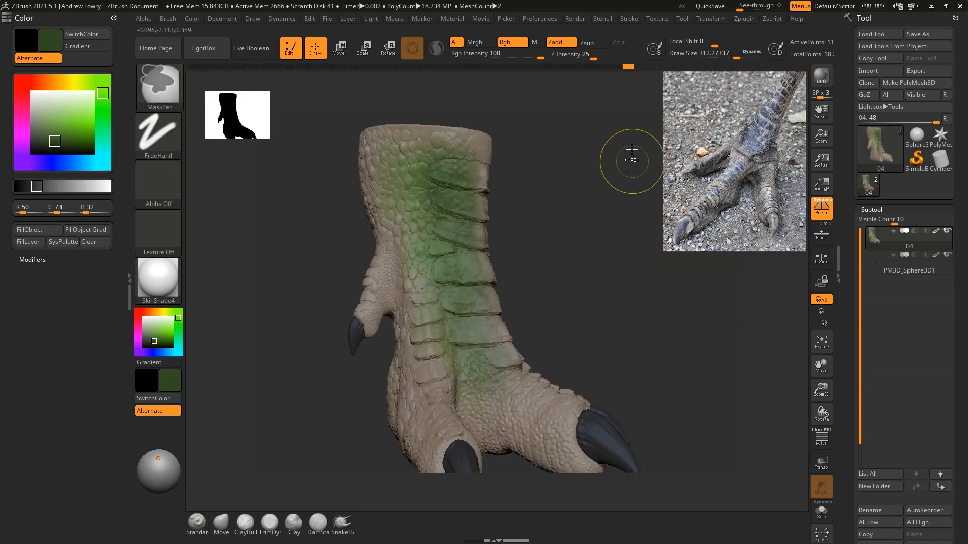
pyautogui.hotkey('ctrl', 'z')
pyautogui.hotkey('ctrl', 'z')
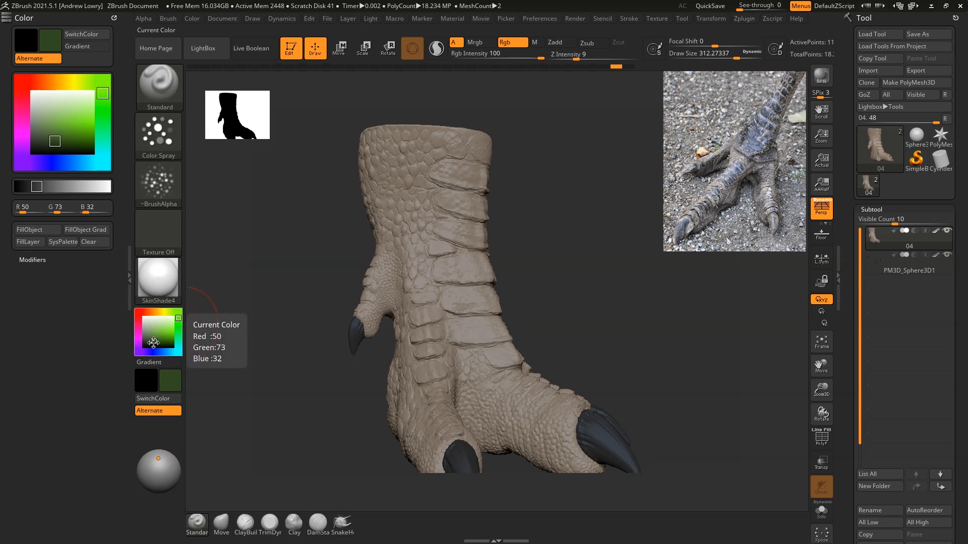
# Step: Set the paint colour to mid grey at RGB 81, 81, 81 and spray it over the side of the leg and toes
pyautogui.moveTo(170, 331); pyautogui.dragTo(595, 432)
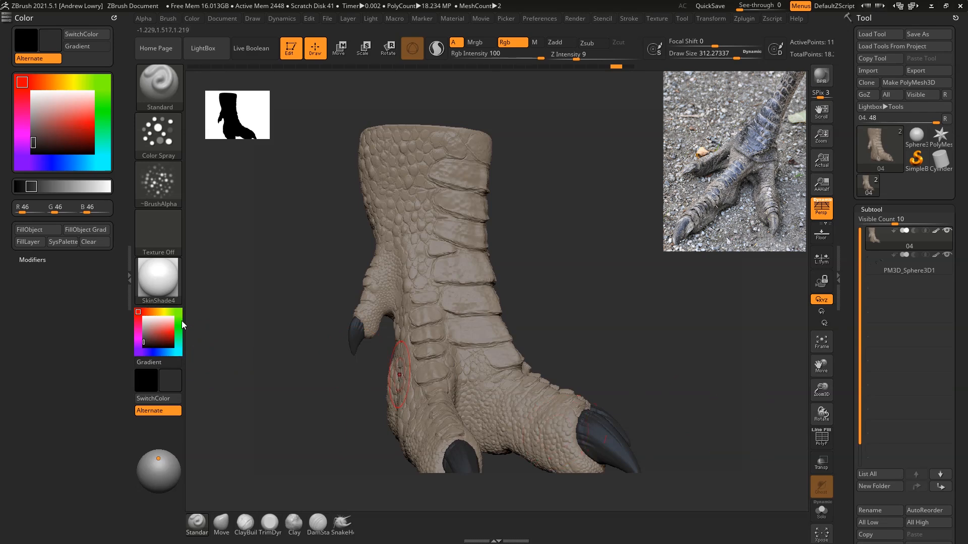
pyautogui.click(140, 336)
pyautogui.click(144, 337)
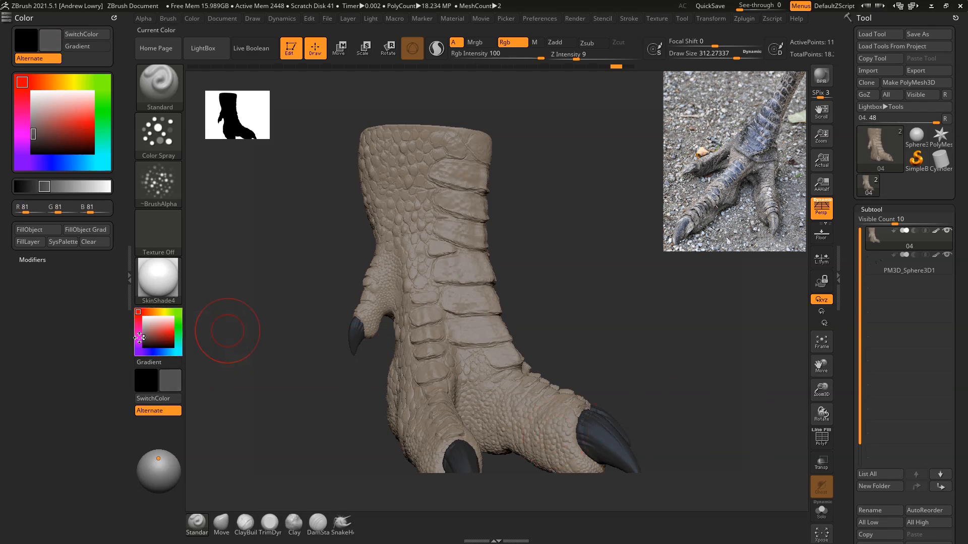
pyautogui.moveTo(615, 213); pyautogui.dragTo(612, 244)
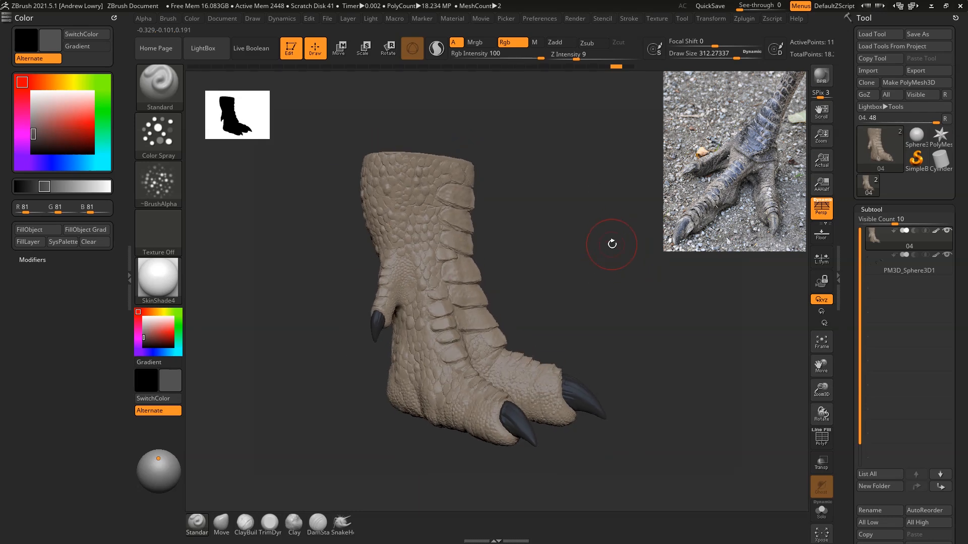
pyautogui.moveTo(404, 182)
pyautogui.mouseDown()
pyautogui.moveTo(409, 174)
pyautogui.moveTo(431, 199)
pyautogui.moveTo(434, 298)
pyautogui.moveTo(411, 347)
pyautogui.moveTo(409, 403)
pyautogui.moveTo(476, 403)
pyautogui.moveTo(478, 429)
pyautogui.moveTo(493, 395)
pyautogui.moveTo(549, 387)
pyautogui.mouseUp()
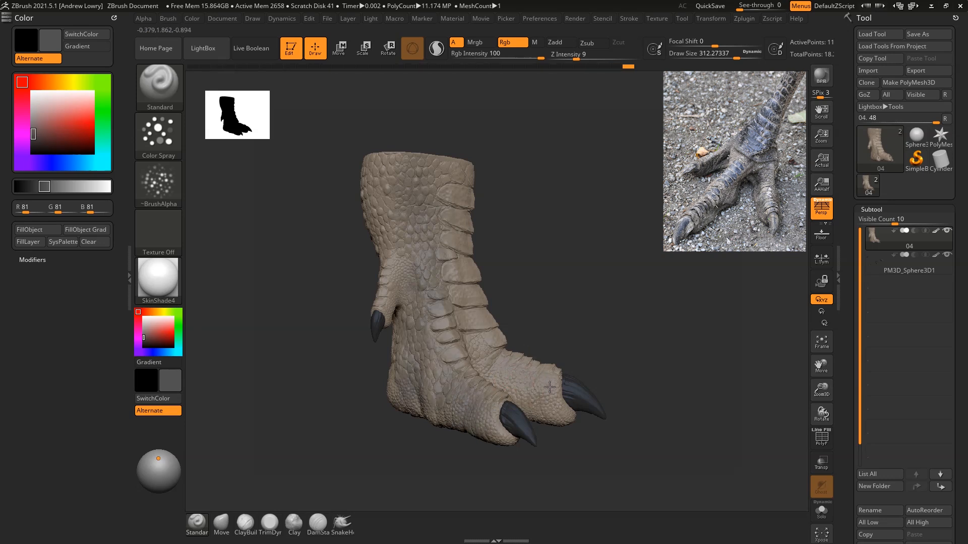
pyautogui.moveTo(490, 357); pyautogui.dragTo(524, 379)
pyautogui.moveTo(614, 261); pyautogui.dragTo(619, 253)
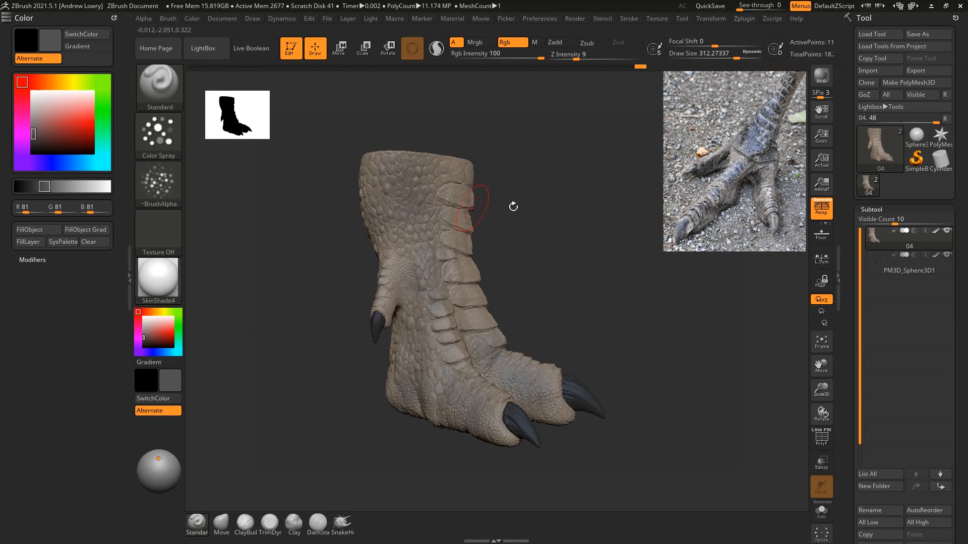
# Step: Spray the grey around the rear claw's side, the heel and the opposite side down to the outer toe
pyautogui.moveTo(616, 225)
pyautogui.mouseDown()
pyautogui.moveTo(594, 252)
pyautogui.moveTo(583, 219)
pyautogui.mouseUp()
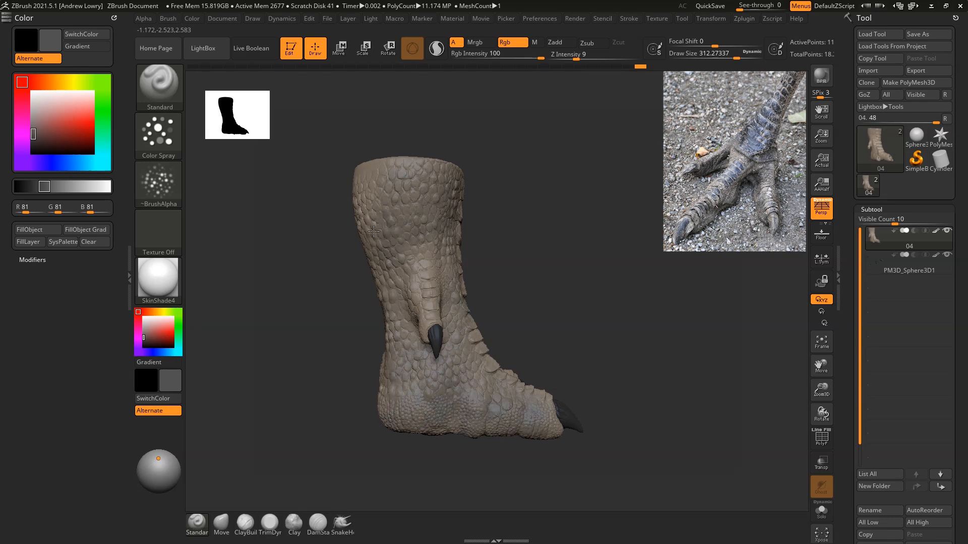
pyautogui.moveTo(560, 213); pyautogui.dragTo(651, 217)
pyautogui.moveTo(531, 272); pyautogui.dragTo(593, 238)
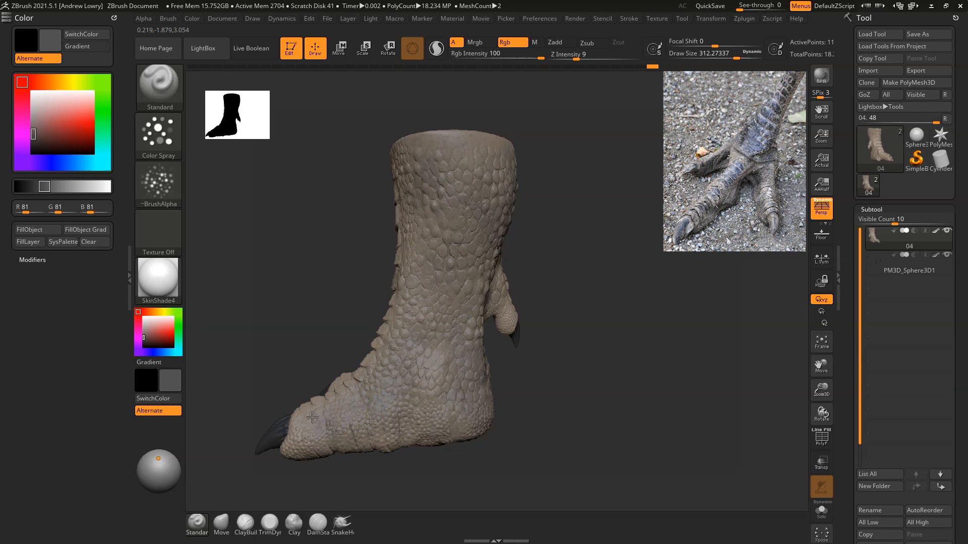
pyautogui.moveTo(312, 418); pyautogui.dragTo(323, 423)
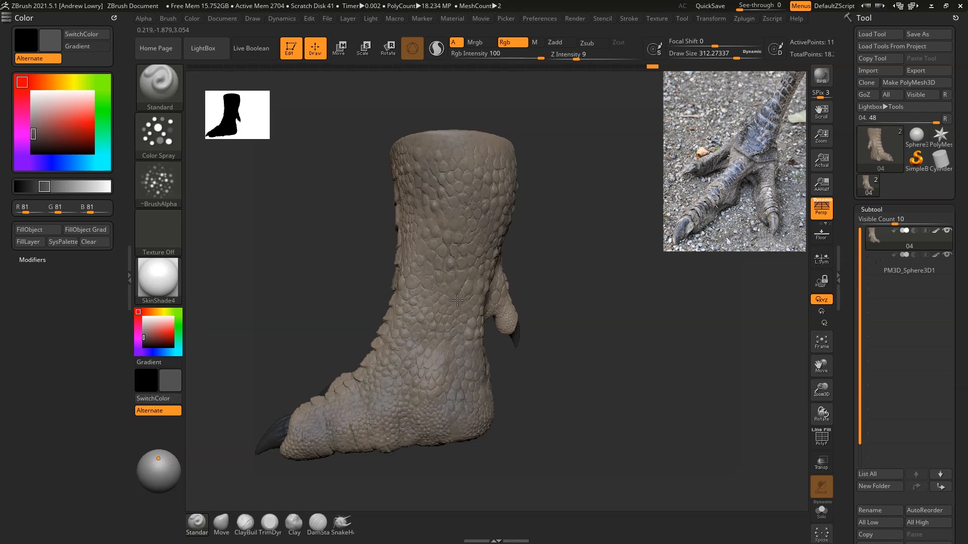
# Step: Spray the grey variation over the front of the foot, covering the leg scales and the tops of the toes
pyautogui.moveTo(637, 223); pyautogui.dragTo(574, 265)
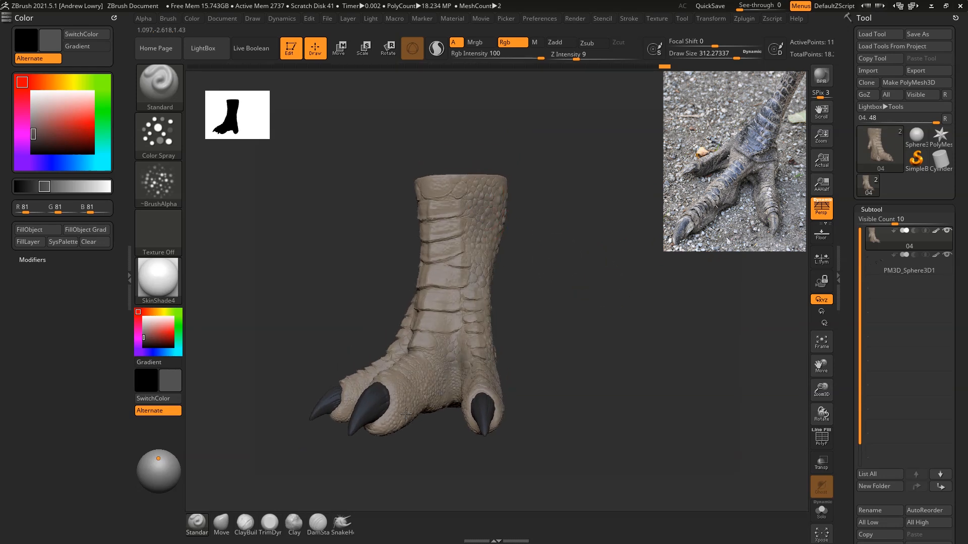
pyautogui.moveTo(564, 288); pyautogui.dragTo(585, 318)
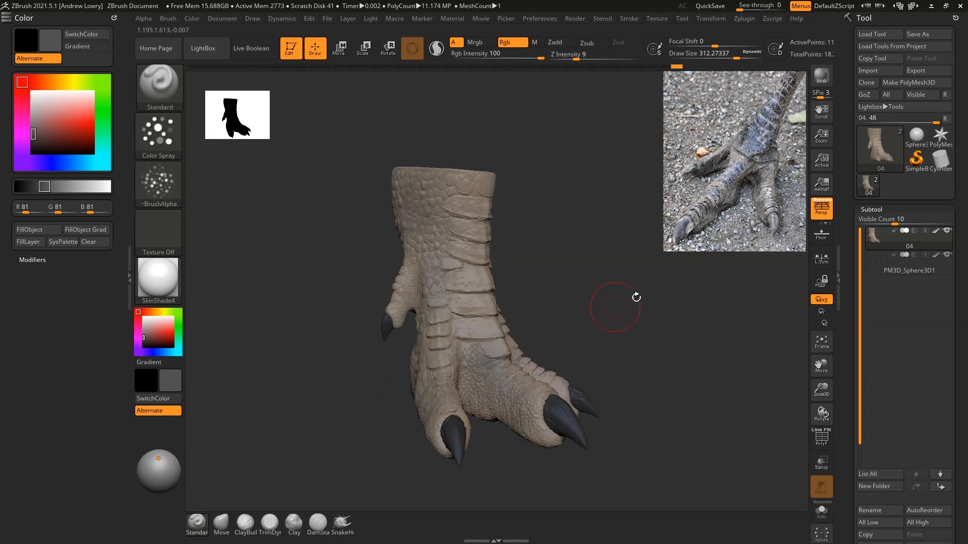
pyautogui.moveTo(612, 306); pyautogui.dragTo(497, 281)
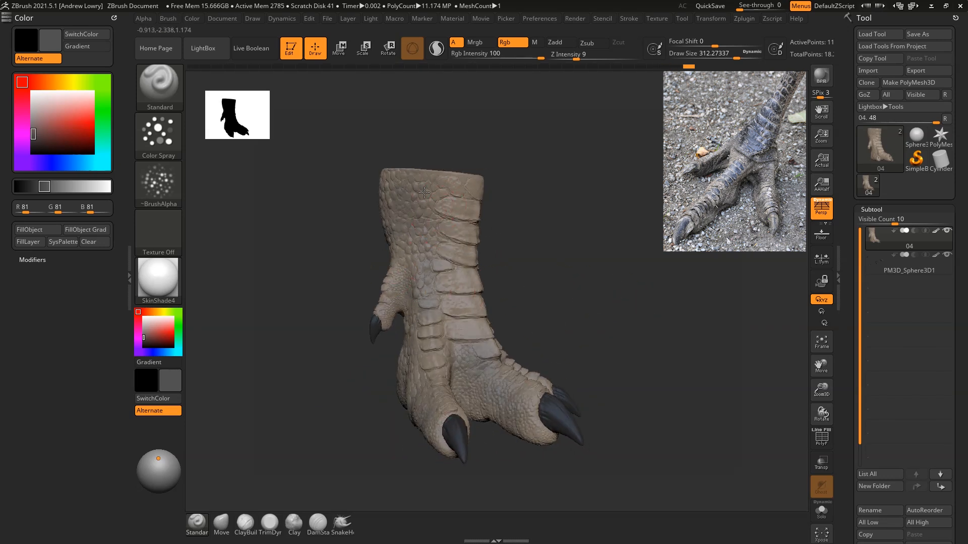
# Step: Spray the grey along the front of the leg and onto the undersides of the toes
pyautogui.moveTo(580, 227); pyautogui.dragTo(504, 217)
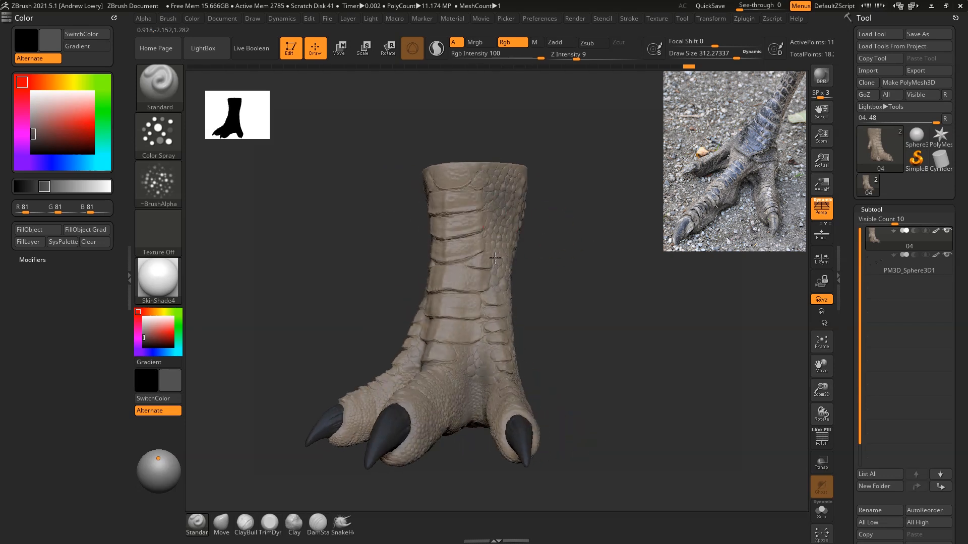
pyautogui.moveTo(602, 378); pyautogui.dragTo(470, 386)
pyautogui.moveTo(524, 314); pyautogui.dragTo(591, 178)
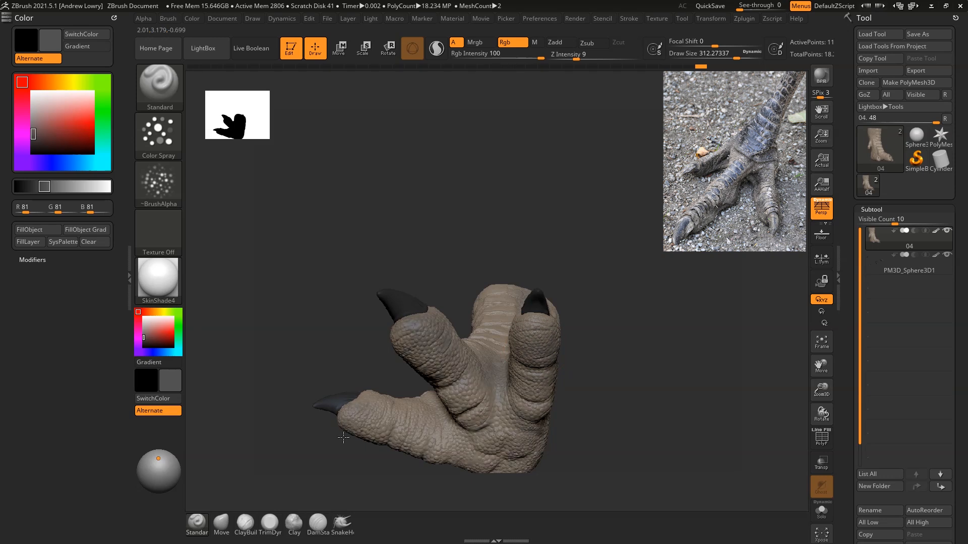
# Step: Spray the grey over the toe knuckles and the skin around the front claws
pyautogui.moveTo(607, 287); pyautogui.dragTo(583, 375)
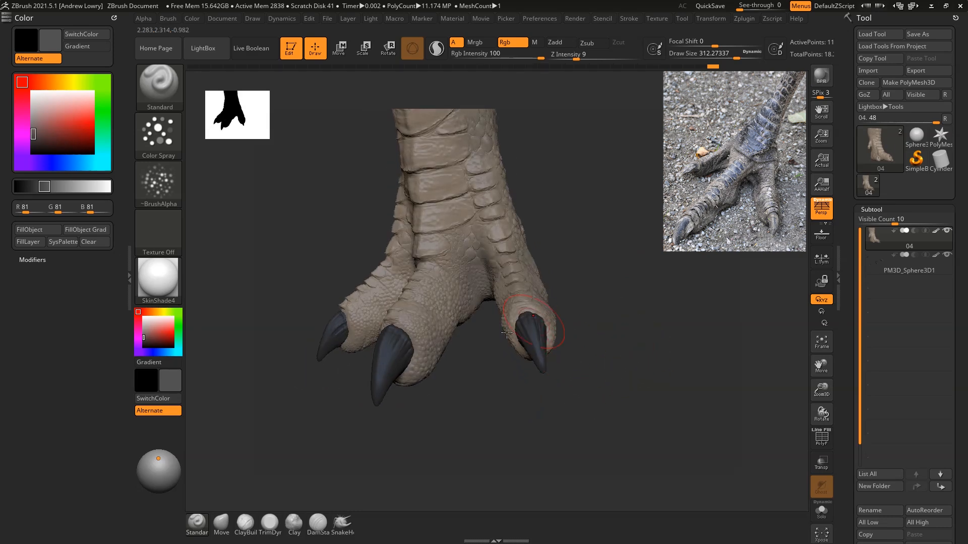
pyautogui.moveTo(476, 316); pyautogui.dragTo(391, 326)
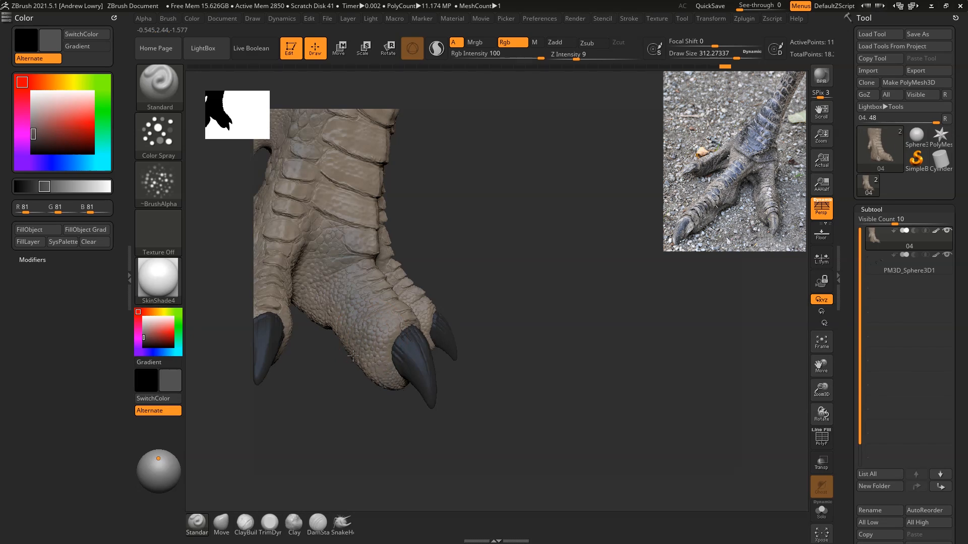
pyautogui.moveTo(484, 282); pyautogui.dragTo(471, 303)
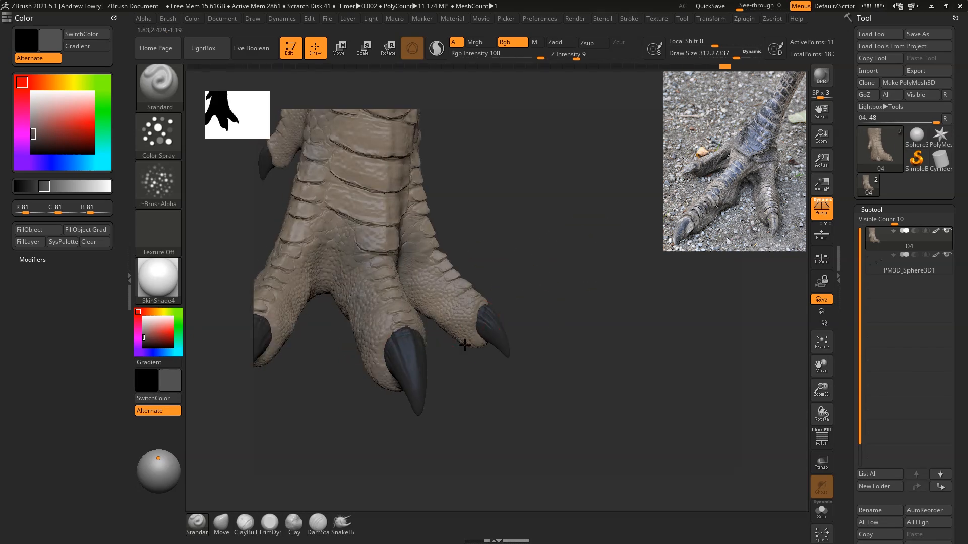
# Step: Spray the grey over the back of the leg, the ankle and the heel
pyautogui.moveTo(536, 324); pyautogui.dragTo(496, 420)
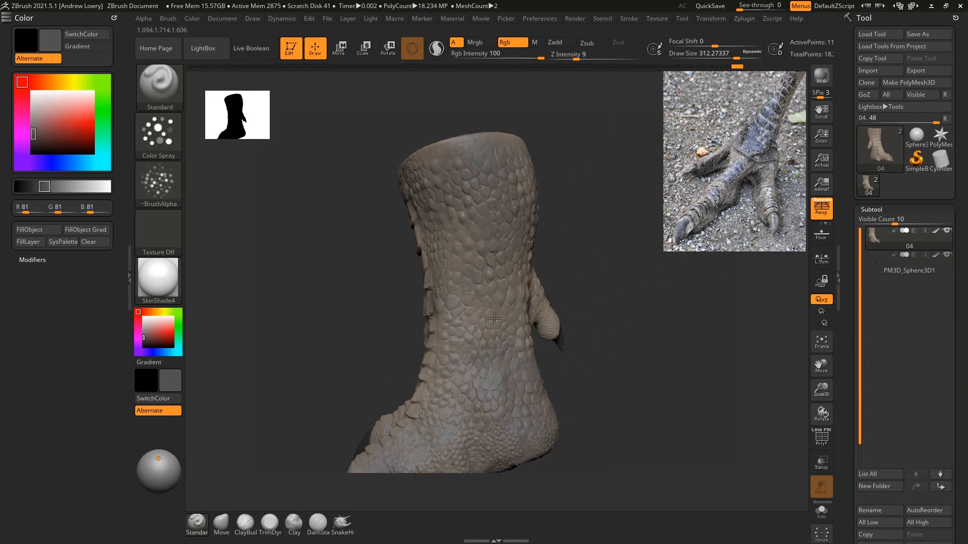
pyautogui.moveTo(648, 270); pyautogui.dragTo(583, 319)
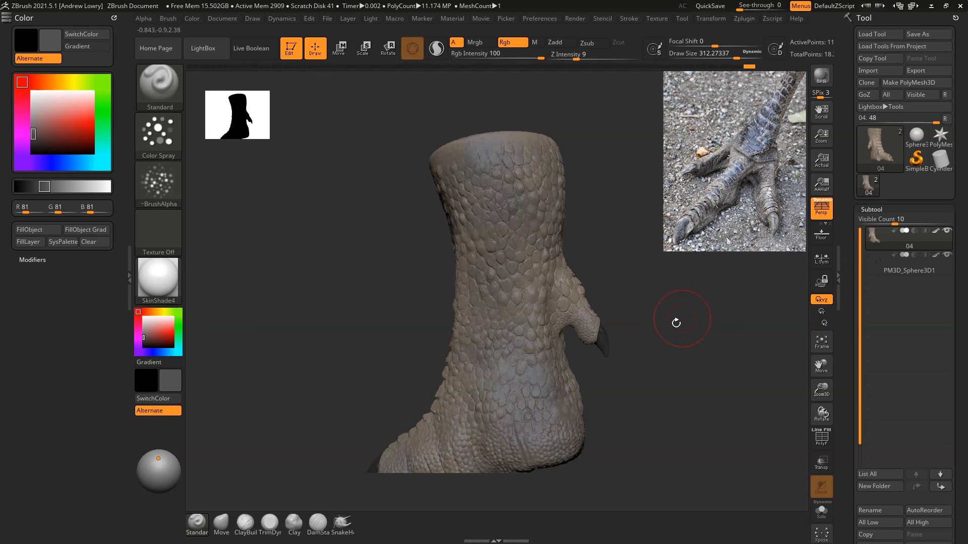
pyautogui.moveTo(676, 320); pyautogui.dragTo(620, 418)
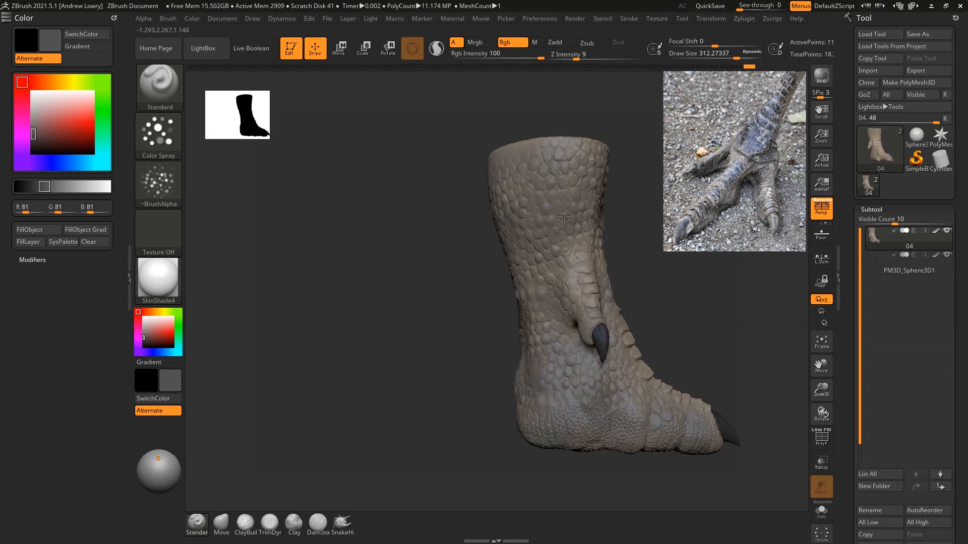
# Step: Spray the grey over the tops of the front toes and the skin between them
pyautogui.moveTo(448, 245); pyautogui.dragTo(606, 290)
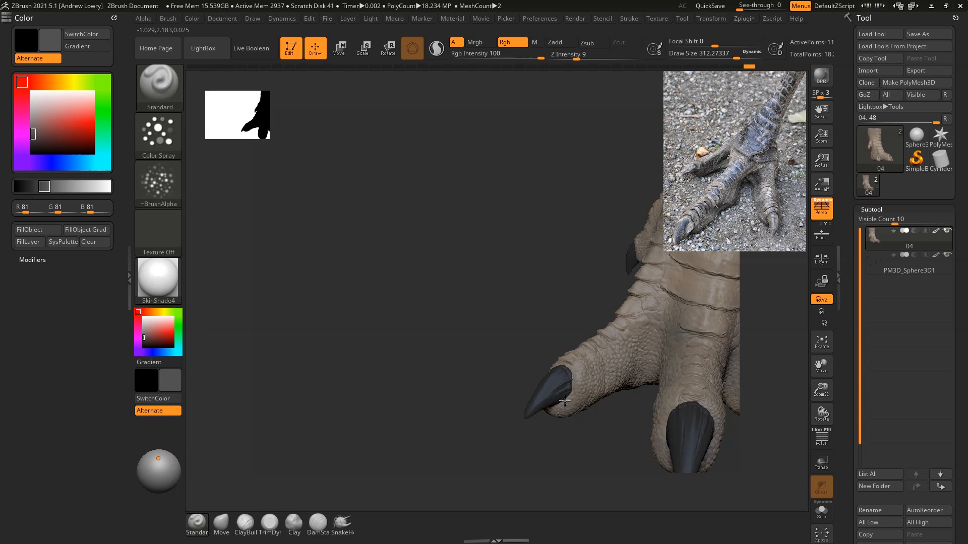
pyautogui.moveTo(564, 201); pyautogui.dragTo(419, 204)
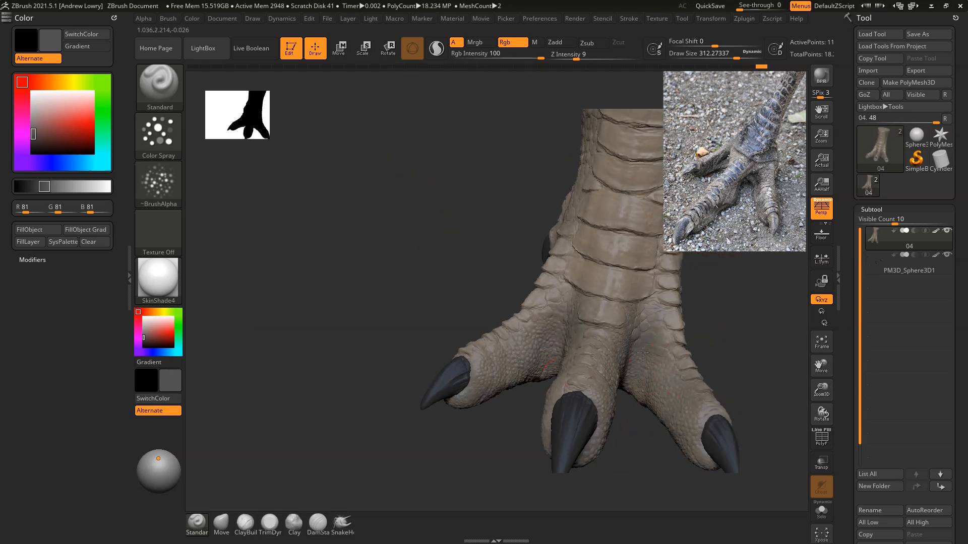
pyautogui.moveTo(745, 272); pyautogui.dragTo(830, 268)
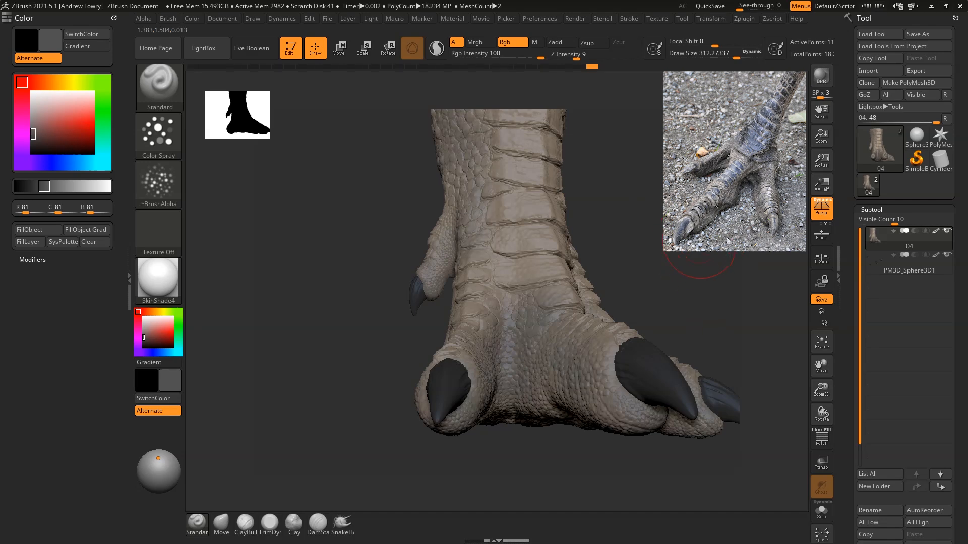
pyautogui.moveTo(686, 261); pyautogui.dragTo(574, 250)
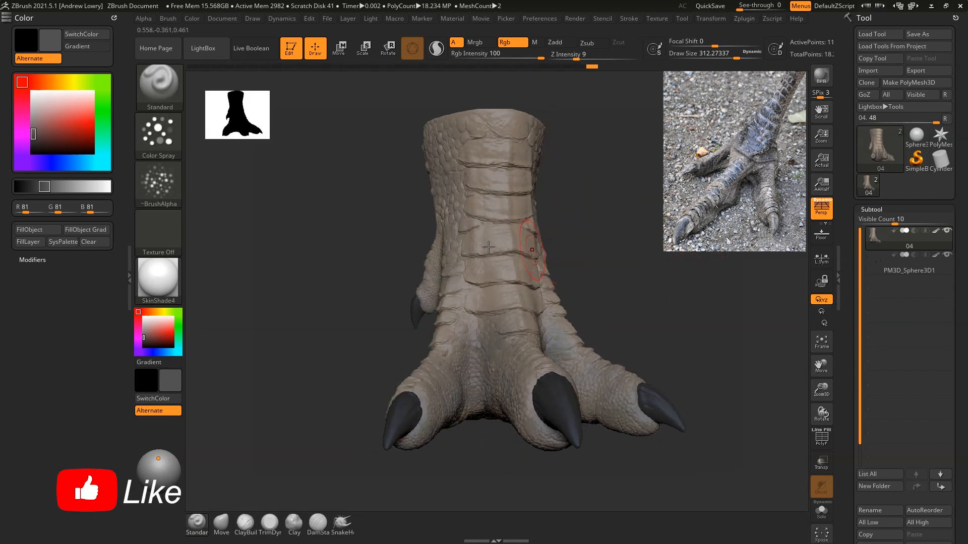
# Step: Sample the claw's dark grey (RGB 46, 46, 46) as the paint colour and reduce the draw size to about 161
pyautogui.moveTo(151, 343); pyautogui.dragTo(153, 332)
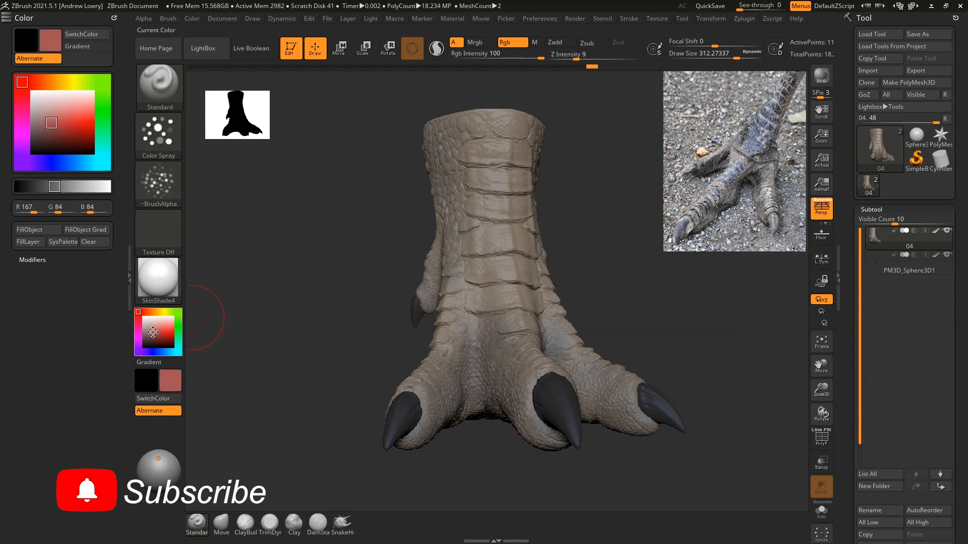
pyautogui.moveTo(154, 335); pyautogui.dragTo(553, 388)
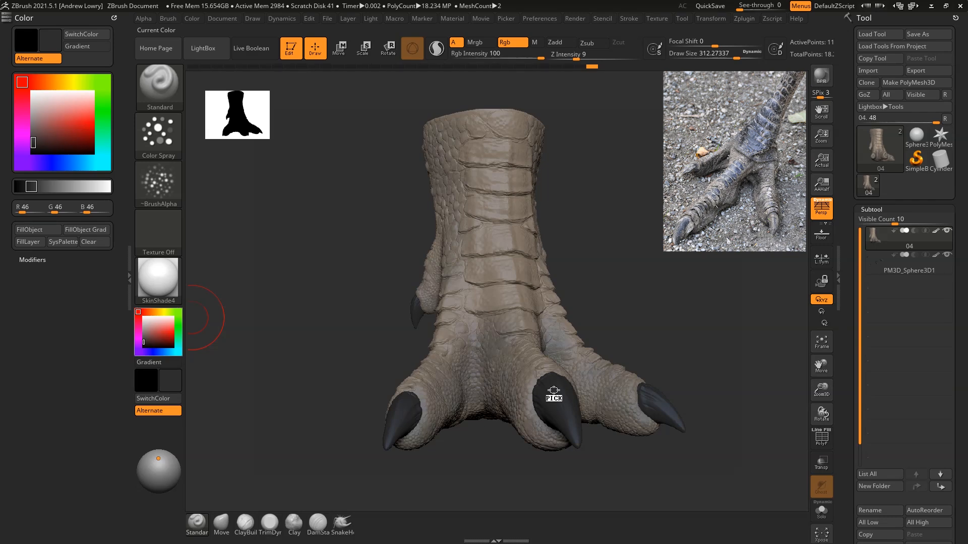
pyautogui.moveTo(641, 204)
pyautogui.keyDown('alt'); pyautogui.mouseDown()
pyautogui.moveTo(625, 264)
pyautogui.moveTo(620, 244)
pyautogui.moveTo(611, 245)
pyautogui.mouseUp(); pyautogui.keyUp('alt')
pyautogui.press('space')
# Step: Spray the dark grey down the large plate scales on the front of the leg
pyautogui.moveTo(444, 185)
pyautogui.mouseDown()
pyautogui.moveTo(435, 185)
pyautogui.moveTo(497, 203)
pyautogui.moveTo(444, 252)
pyautogui.moveTo(428, 227)
pyautogui.moveTo(484, 257)
pyautogui.moveTo(443, 287)
pyautogui.moveTo(431, 315)
pyautogui.moveTo(497, 325)
pyautogui.moveTo(497, 272)
pyautogui.moveTo(461, 234)
pyautogui.moveTo(484, 247)
pyautogui.moveTo(468, 176)
pyautogui.moveTo(497, 383)
pyautogui.moveTo(474, 393)
pyautogui.moveTo(430, 348)
pyautogui.moveTo(466, 388)
pyautogui.moveTo(482, 426)
pyautogui.moveTo(504, 406)
pyautogui.moveTo(461, 333)
pyautogui.moveTo(427, 312)
pyautogui.moveTo(423, 323)
pyautogui.mouseUp()
pyautogui.moveTo(428, 203); pyautogui.dragTo(464, 228)
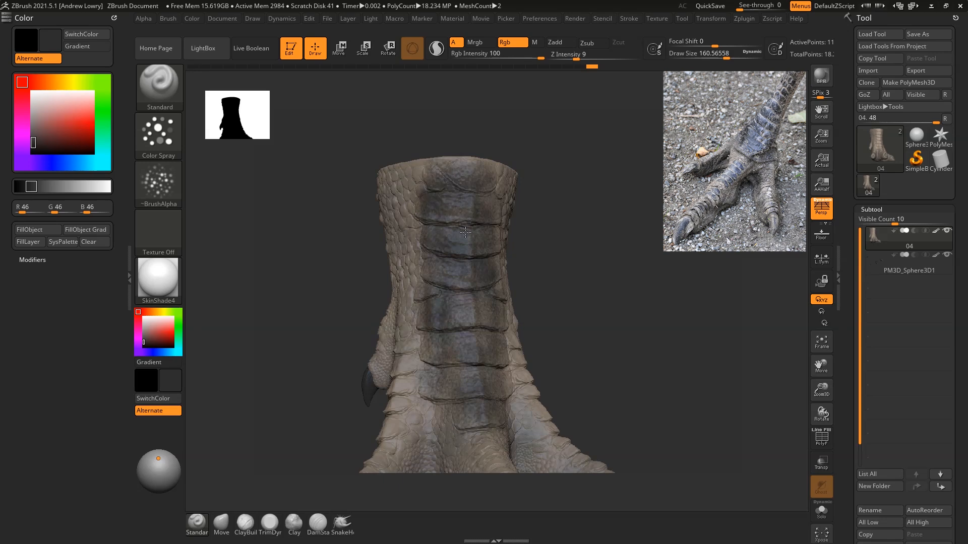
pyautogui.moveTo(503, 365)
pyautogui.mouseDown()
pyautogui.moveTo(514, 380)
pyautogui.moveTo(439, 304)
pyautogui.mouseUp()
pyautogui.keyDown('alt'); pyautogui.moveTo(650, 298); pyautogui.dragTo(653, 207); pyautogui.keyUp('alt')
pyautogui.moveTo(653, 207); pyautogui.dragTo(587, 243)
# Step: Spray the dark grey over the lower leg plates and along the top scale rows of the middle toe and one side toe
pyautogui.moveTo(462, 175)
pyautogui.mouseDown()
pyautogui.moveTo(471, 262)
pyautogui.moveTo(450, 313)
pyautogui.mouseUp()
pyautogui.moveTo(516, 262)
pyautogui.mouseDown()
pyautogui.moveTo(513, 247)
pyautogui.moveTo(542, 379)
pyautogui.mouseUp()
pyautogui.moveTo(616, 298)
pyautogui.mouseDown()
pyautogui.moveTo(531, 376)
pyautogui.moveTo(537, 408)
pyautogui.moveTo(534, 340)
pyautogui.mouseUp()
pyautogui.moveTo(578, 273); pyautogui.dragTo(618, 315)
pyautogui.moveTo(504, 328)
pyautogui.mouseDown()
pyautogui.moveTo(481, 386)
pyautogui.moveTo(499, 334)
pyautogui.mouseUp()
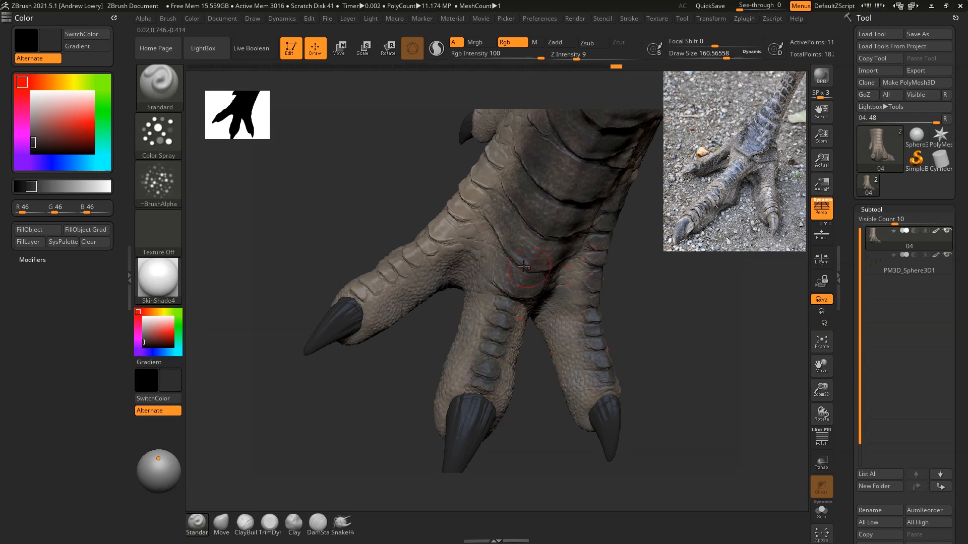
pyautogui.moveTo(501, 205); pyautogui.dragTo(506, 265)
pyautogui.moveTo(680, 256); pyautogui.dragTo(573, 336)
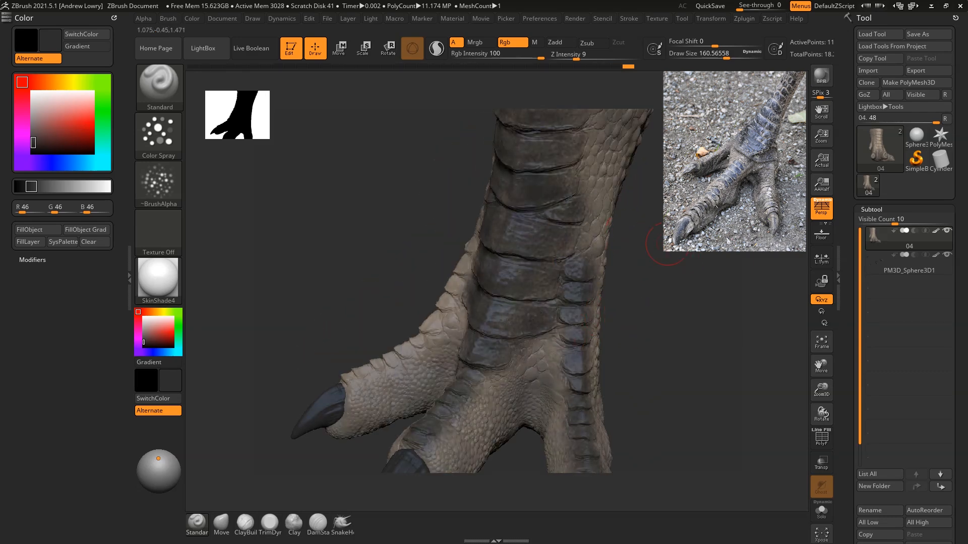
# Step: Spray the dark grey onto the uppermost leg plate and along the scale row of the remaining front toe
pyautogui.moveTo(535, 313); pyautogui.dragTo(590, 263)
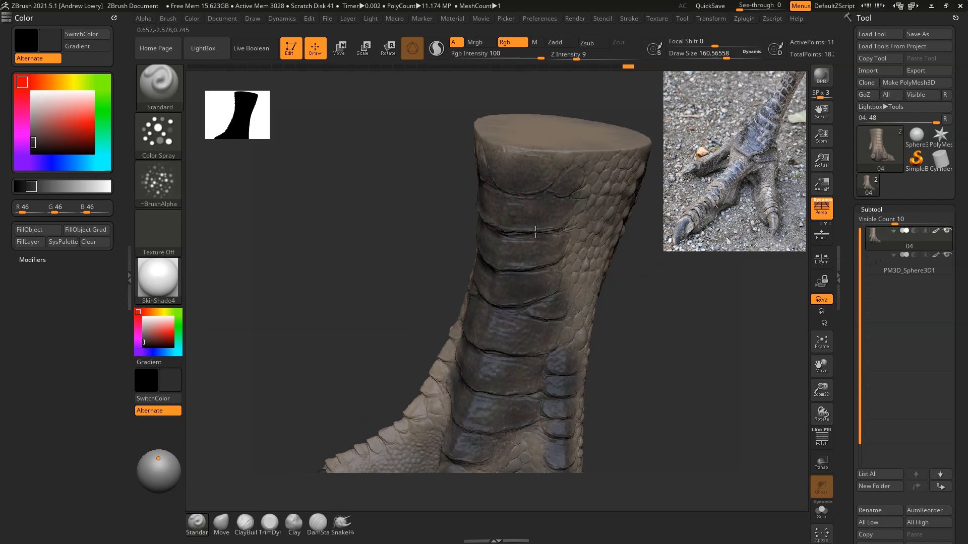
pyautogui.moveTo(675, 286); pyautogui.dragTo(728, 298)
pyautogui.moveTo(532, 130); pyautogui.dragTo(556, 144)
pyautogui.moveTo(490, 164)
pyautogui.mouseDown()
pyautogui.moveTo(428, 267)
pyautogui.moveTo(392, 359)
pyautogui.mouseUp()
pyautogui.moveTo(609, 356); pyautogui.dragTo(729, 273)
pyautogui.moveTo(496, 240)
pyautogui.mouseDown()
pyautogui.moveTo(473, 302)
pyautogui.moveTo(476, 273)
pyautogui.moveTo(466, 348)
pyautogui.moveTo(446, 370)
pyautogui.moveTo(435, 446)
pyautogui.mouseUp()
# Step: Extend the dark grey along the front toe scales and darken the top of the raised back toe
pyautogui.keyDown('alt'); pyautogui.moveTo(618, 314); pyautogui.dragTo(653, 294); pyautogui.keyUp('alt')
pyautogui.moveTo(468, 331); pyautogui.dragTo(472, 304)
pyautogui.keyDown('alt'); pyautogui.moveTo(686, 267); pyautogui.dragTo(690, 328); pyautogui.keyUp('alt')
pyautogui.moveTo(470, 373); pyautogui.dragTo(464, 387)
pyautogui.moveTo(645, 261); pyautogui.dragTo(711, 285)
pyautogui.moveTo(545, 194); pyautogui.dragTo(504, 219)
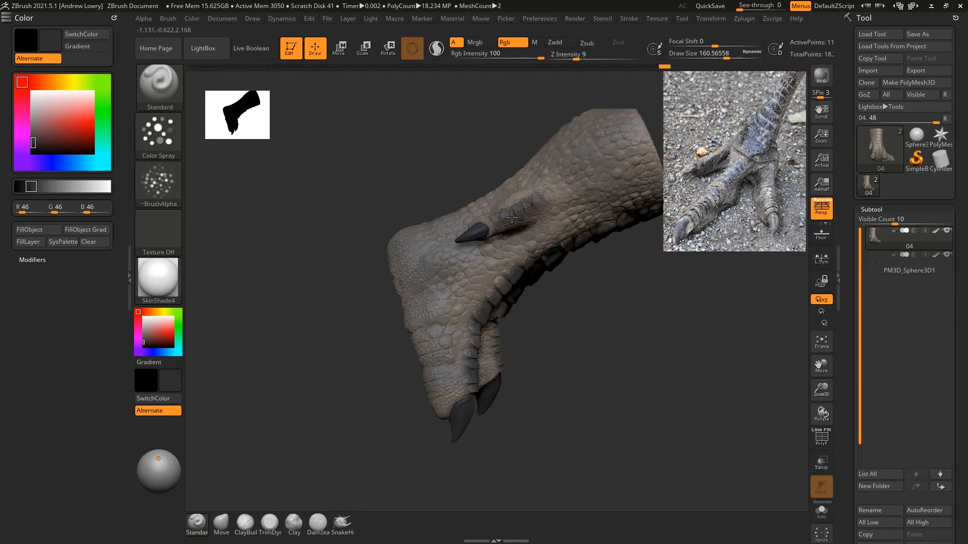
pyautogui.moveTo(728, 320); pyautogui.dragTo(671, 240)
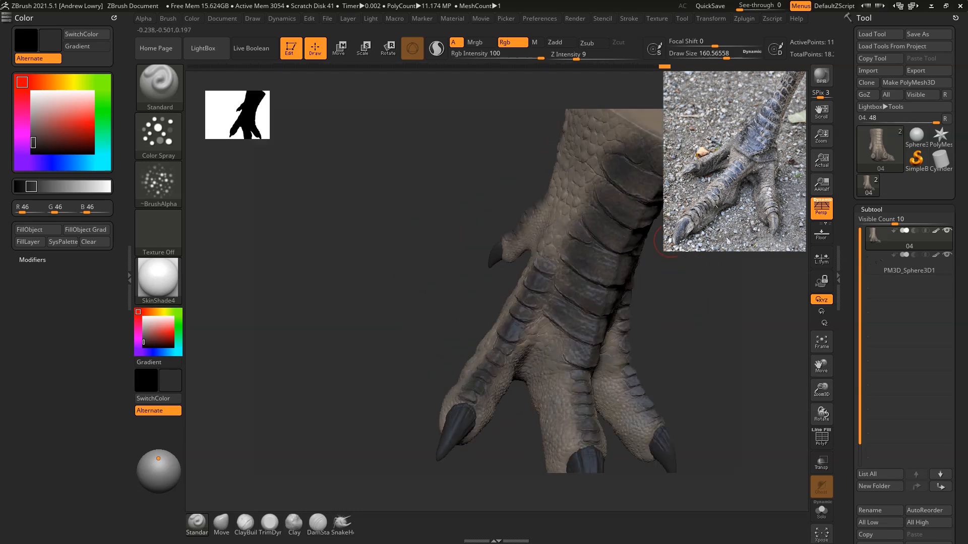
# Step: Deepen the dark grey on the front leg plates and the scales where the toes begin, checking it from several angles
pyautogui.moveTo(726, 283); pyautogui.dragTo(546, 269)
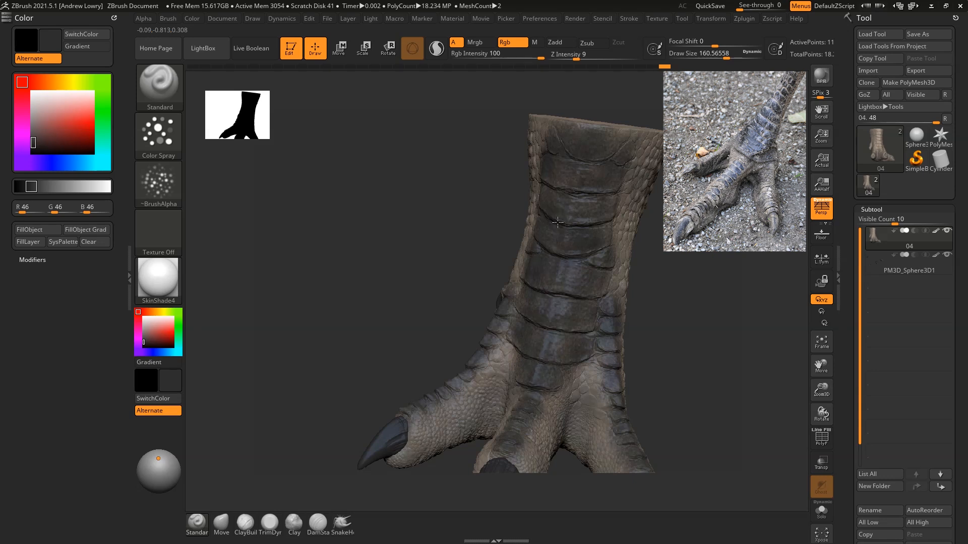
pyautogui.moveTo(518, 372); pyautogui.dragTo(591, 244)
pyautogui.moveTo(491, 358); pyautogui.dragTo(569, 273)
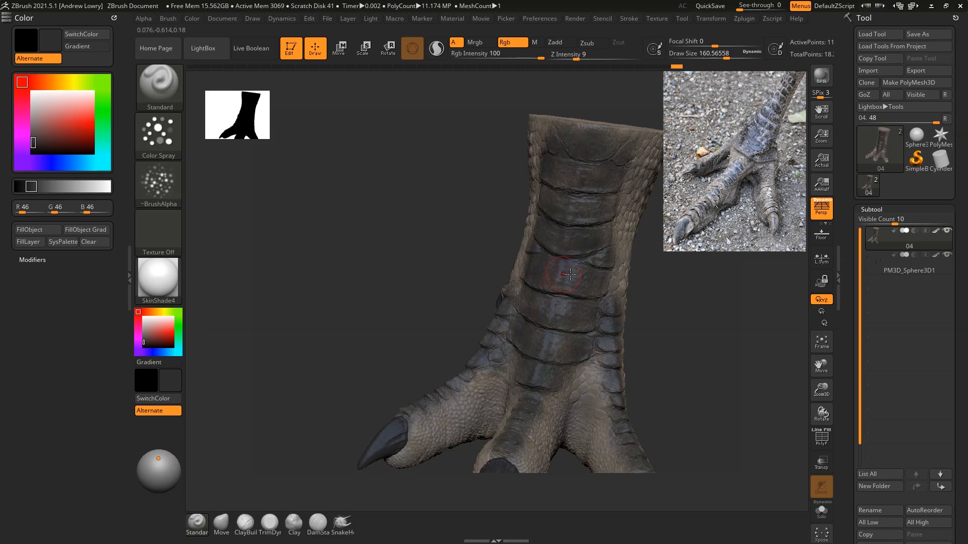
pyautogui.moveTo(600, 358); pyautogui.dragTo(602, 389)
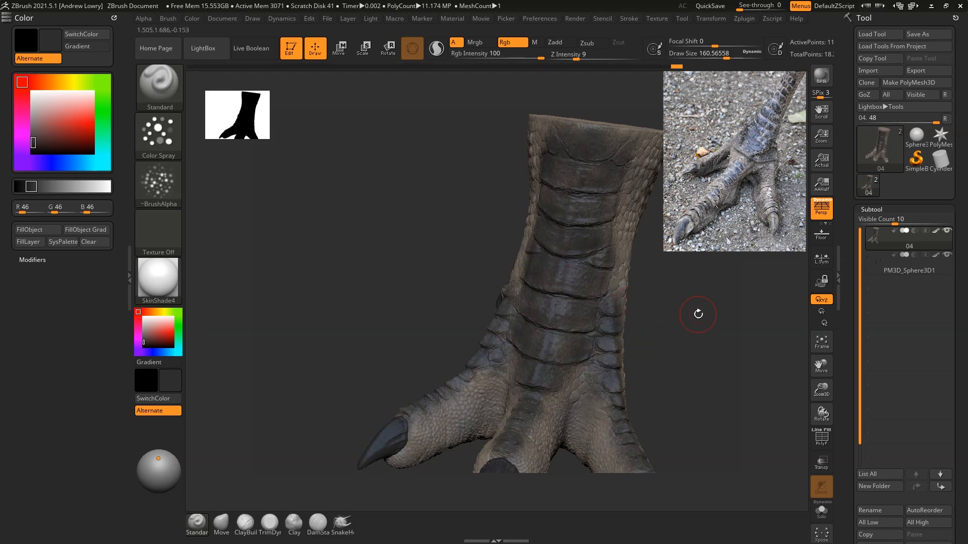
pyautogui.moveTo(690, 322); pyautogui.dragTo(658, 304)
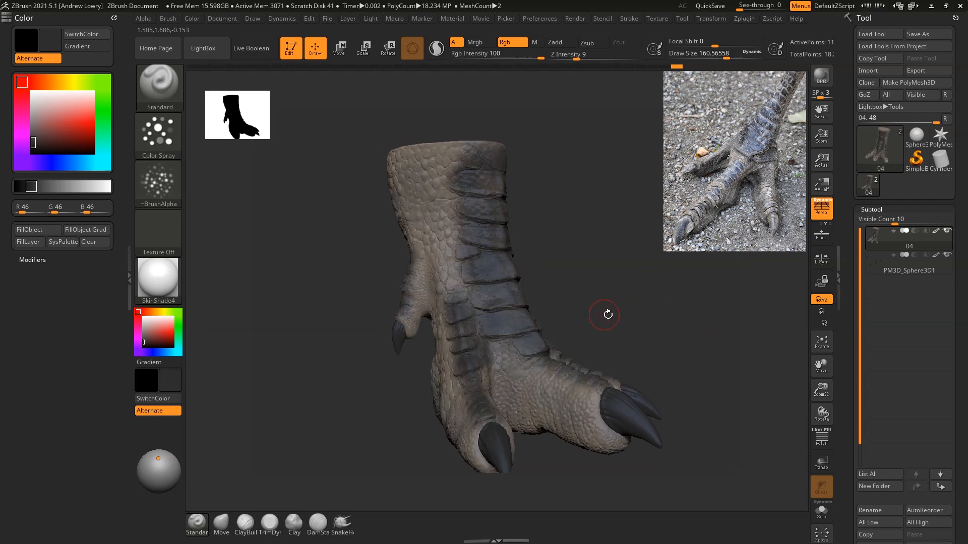
pyautogui.moveTo(626, 300); pyautogui.dragTo(624, 289)
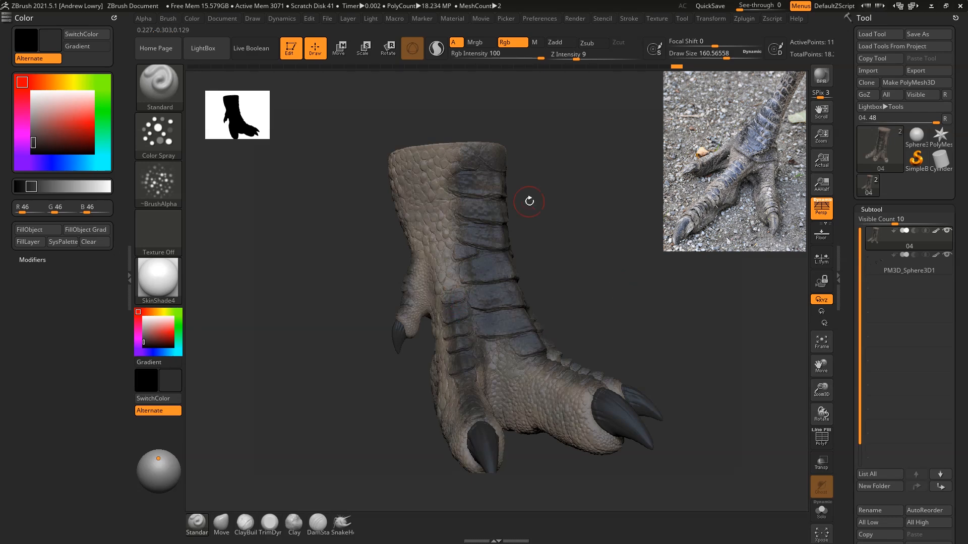
pyautogui.moveTo(510, 210); pyautogui.dragTo(686, 275)
pyautogui.moveTo(645, 219)
pyautogui.mouseDown()
pyautogui.moveTo(640, 231)
pyautogui.moveTo(628, 227)
pyautogui.mouseUp()
# Step: Locate the Mask By Cavity settings, turn off polypaint display for subtool 04, and set the colour to white
pyautogui.scroll(-10, 966, 371)
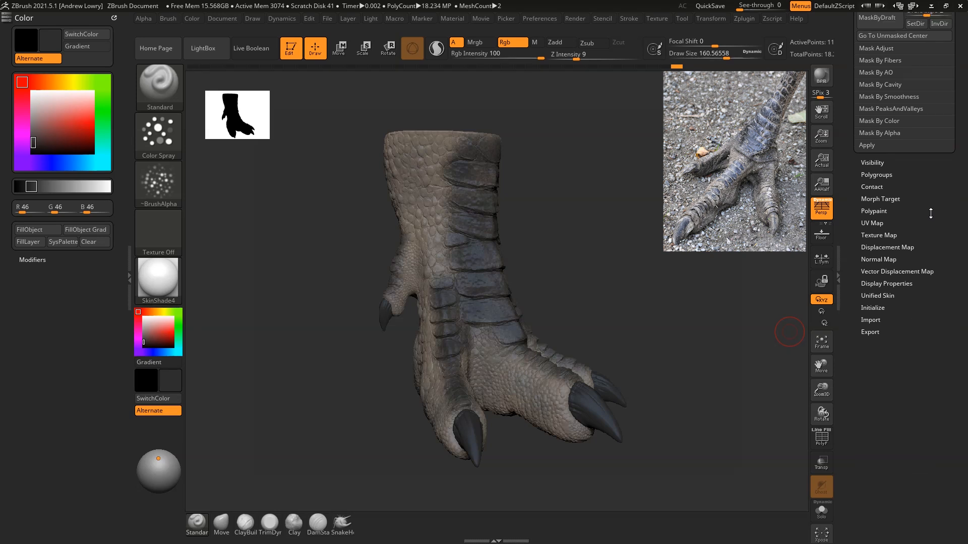
pyautogui.click(877, 345)
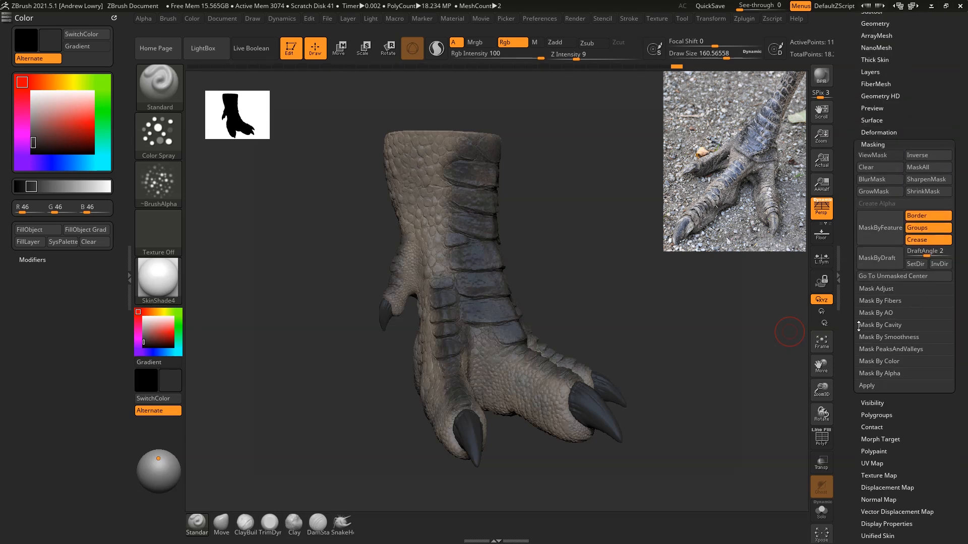
pyautogui.click(866, 326)
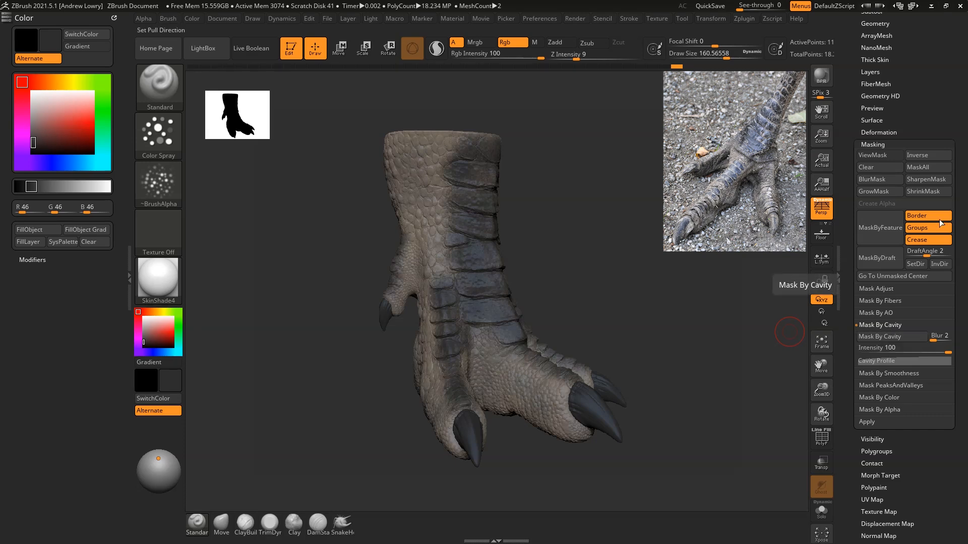
pyautogui.scroll(1, 937, 99)
pyautogui.click(875, 39)
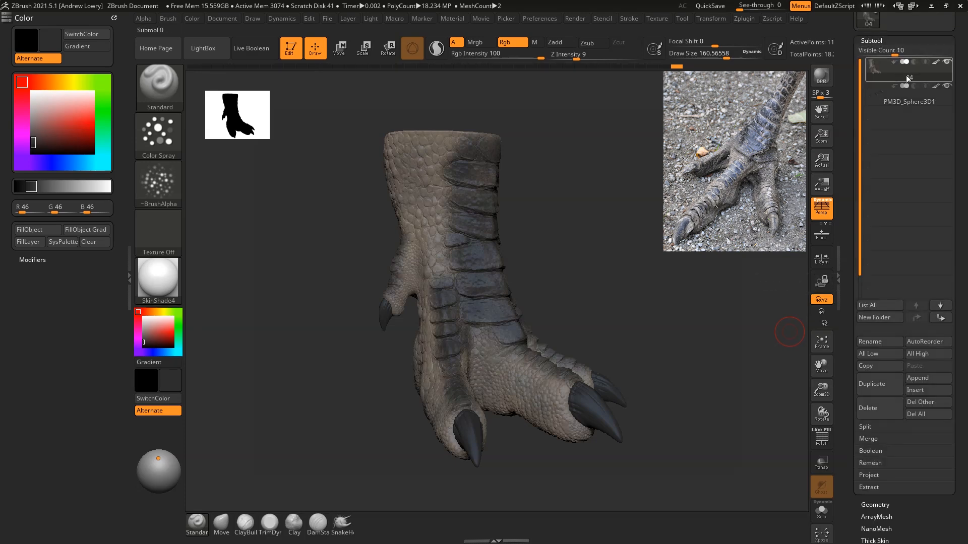
pyautogui.keyDown('shift'); pyautogui.click(936, 62); pyautogui.keyUp('shift')
pyautogui.moveTo(147, 323); pyautogui.dragTo(133, 309)
# Step: Mask the foot by cavity with Blur 2 and Intensity 100, and inspect the mask on the leg scales
pyautogui.moveTo(967, 346); pyautogui.dragTo(967, 279)
pyautogui.scroll(-7, 937, 254)
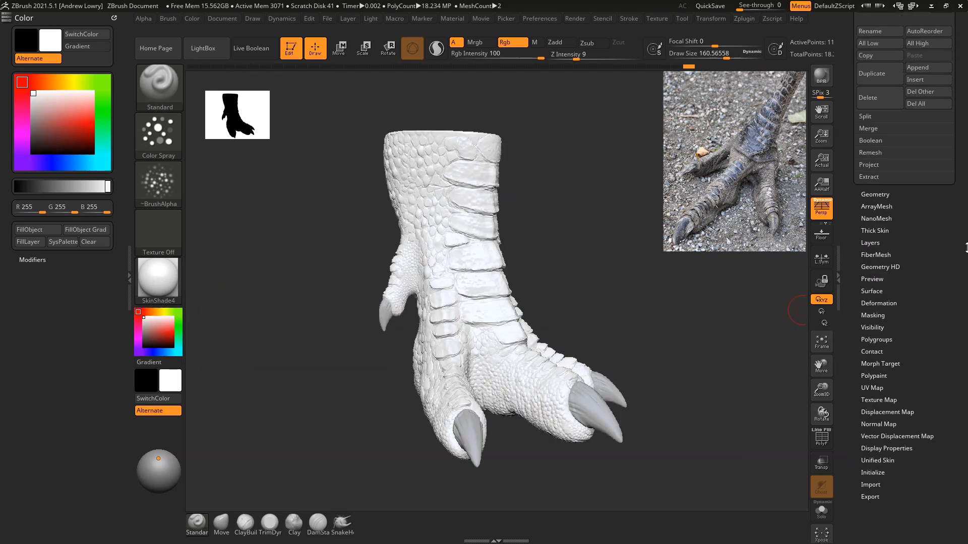
pyautogui.click(879, 293)
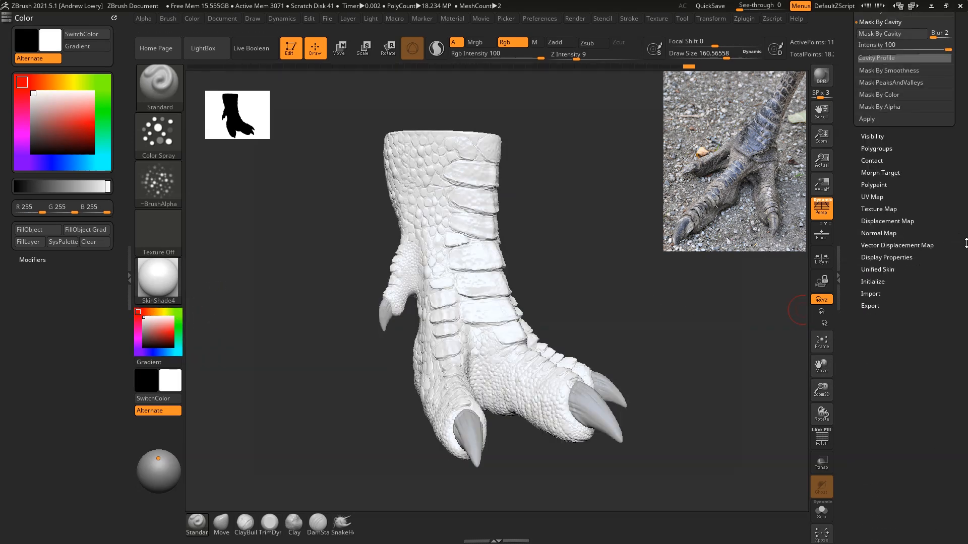
pyautogui.click(878, 153)
pyautogui.moveTo(647, 192); pyautogui.dragTo(711, 283)
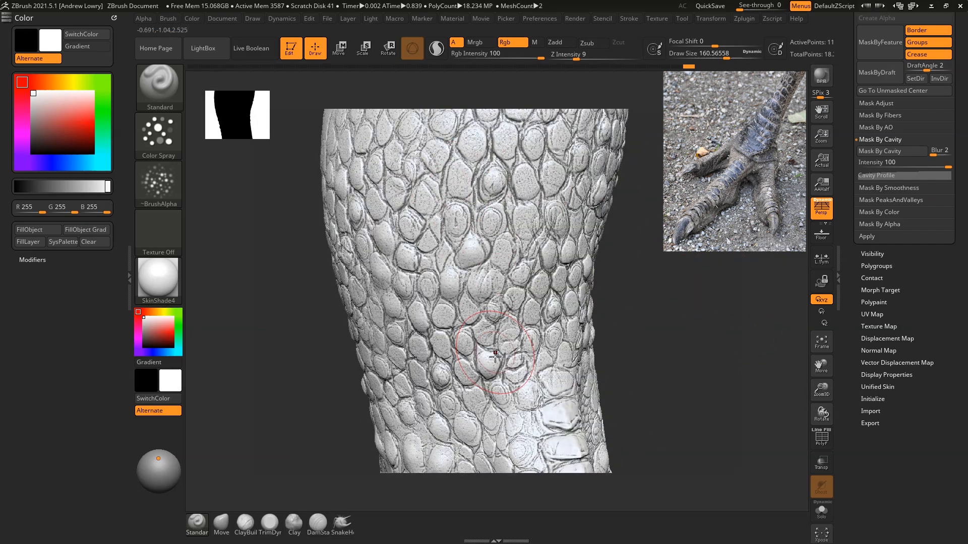
pyautogui.moveTo(697, 275); pyautogui.dragTo(706, 321)
# Step: Regenerate the cavity mask with Blur 8 and Intensity 86.53734
pyautogui.moveTo(846, 121); pyautogui.dragTo(846, 524)
pyautogui.moveTo(967, 398); pyautogui.dragTo(966, 112)
pyautogui.keyDown('alt'); pyautogui.moveTo(744, 369); pyautogui.dragTo(658, 236); pyautogui.keyUp('alt')
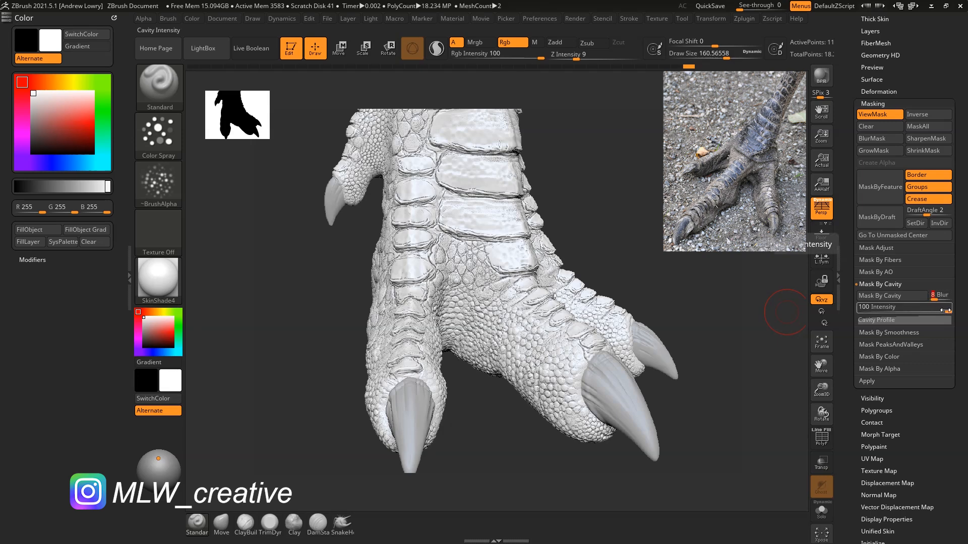
pyautogui.moveTo(941, 309); pyautogui.dragTo(943, 311)
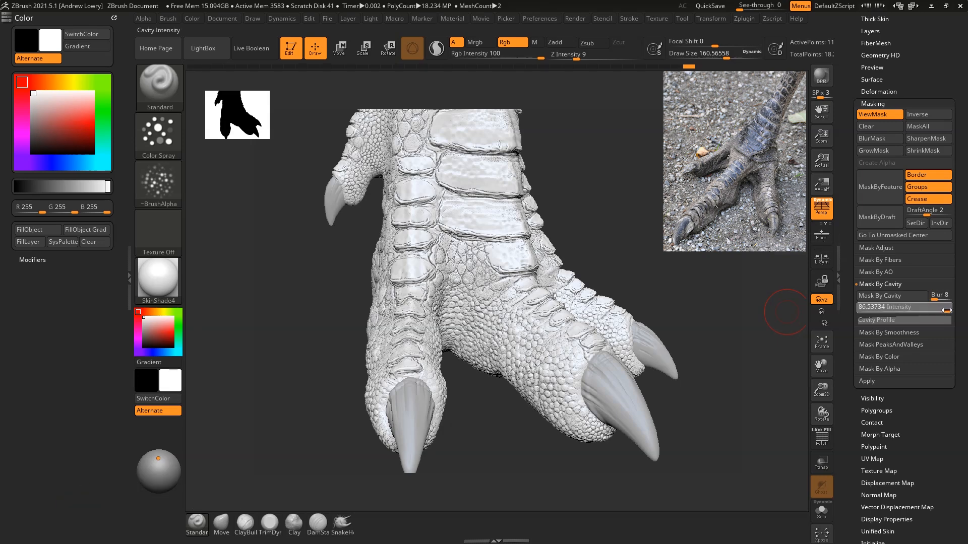
pyautogui.click(946, 310)
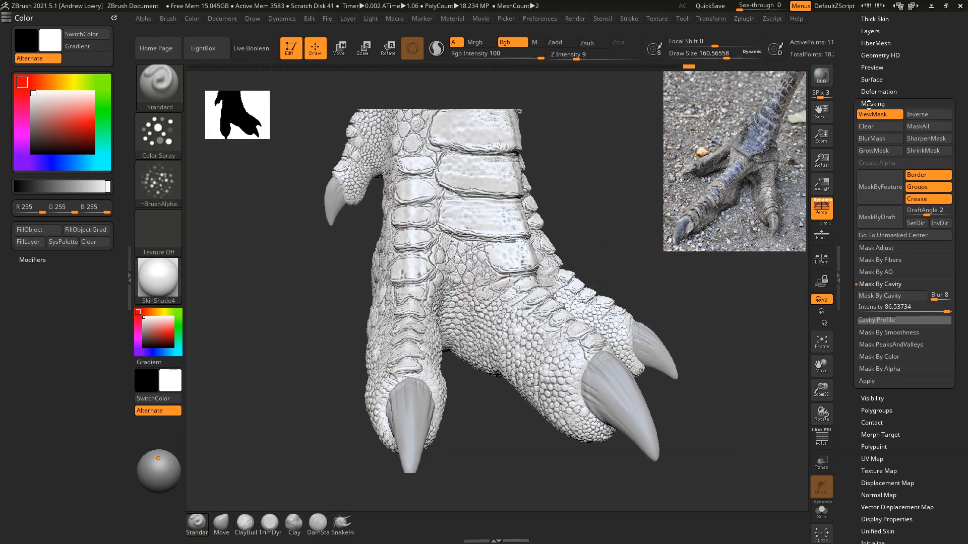
# Step: Invert the cavity mask and back again, and grow it around the scales
pyautogui.click(915, 117)
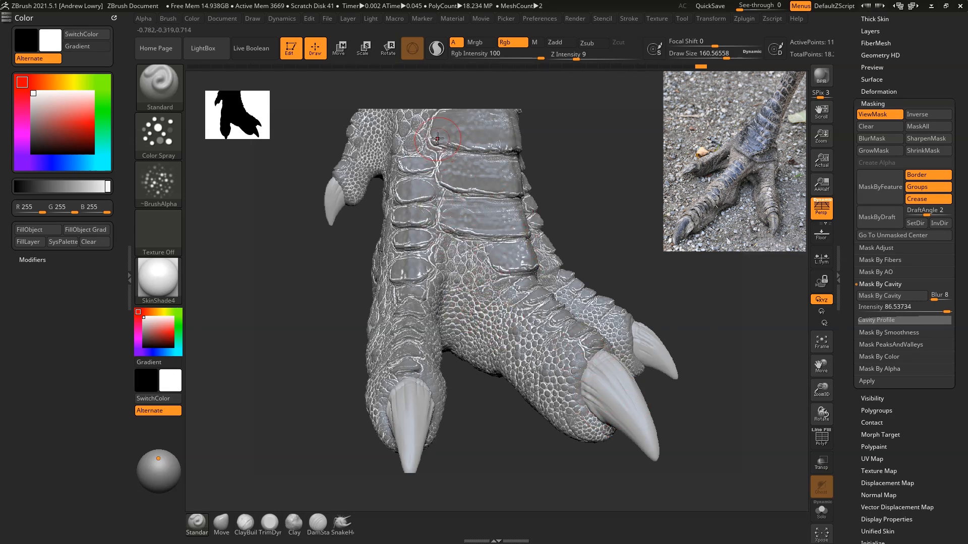
pyautogui.click(924, 115)
pyautogui.click(893, 147)
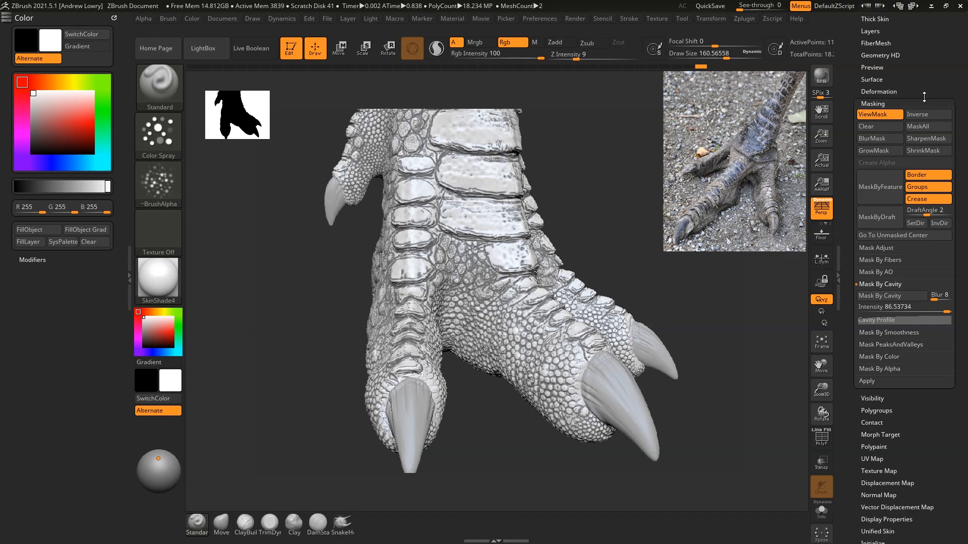
pyautogui.moveTo(741, 298); pyautogui.dragTo(787, 294)
pyautogui.moveTo(643, 207); pyautogui.dragTo(680, 215)
pyautogui.moveTo(575, 188); pyautogui.dragTo(570, 263)
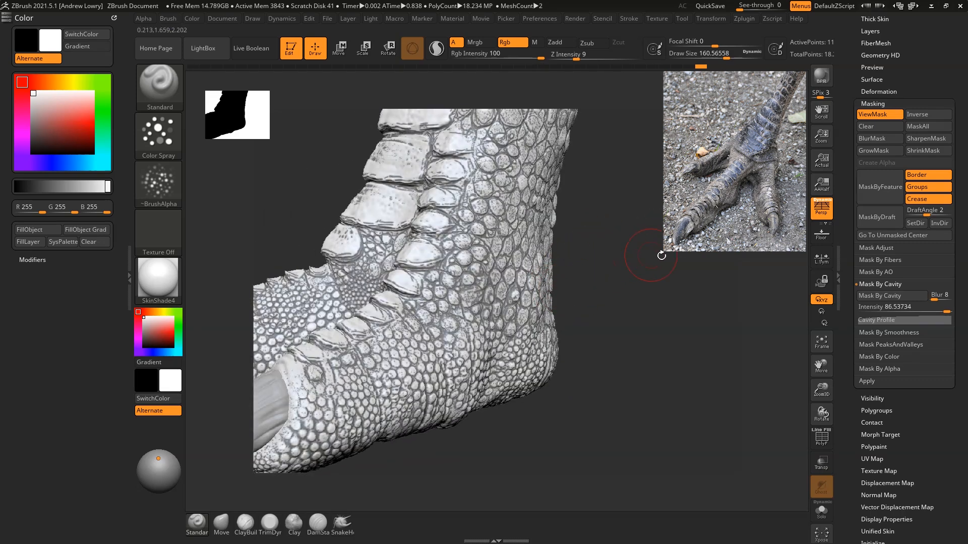
pyautogui.moveTo(661, 255); pyautogui.dragTo(685, 264)
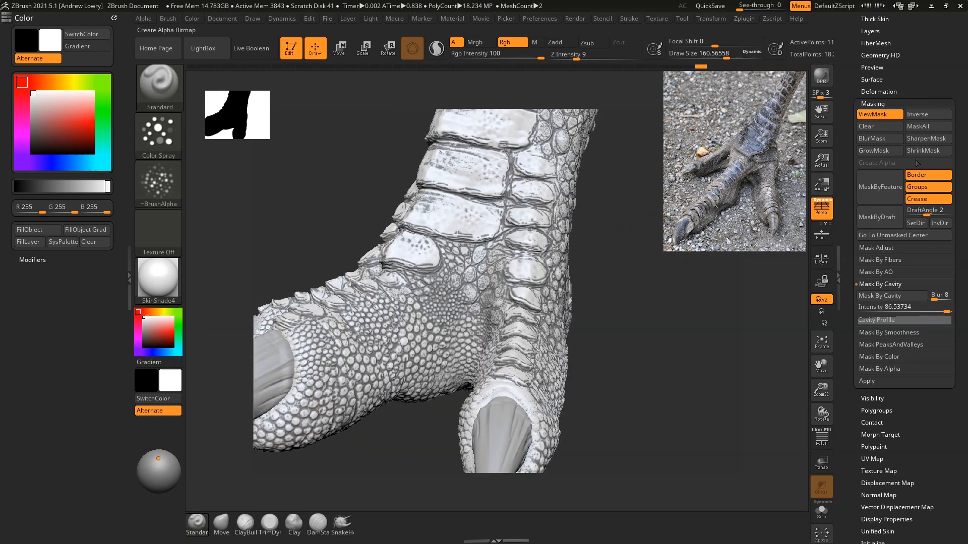
# Step: Shrink and sharpen the cavity mask, and check it across the whole foot
pyautogui.click(923, 150)
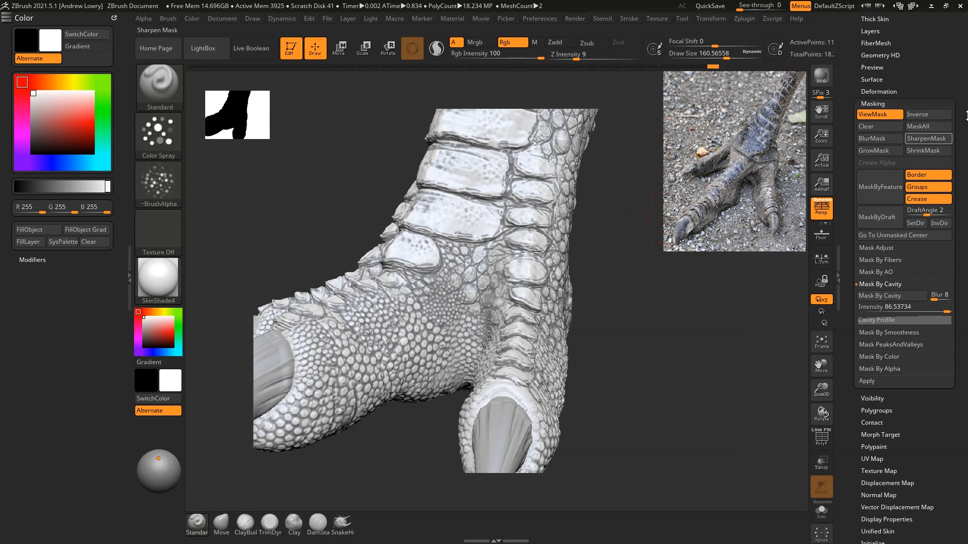
pyautogui.click(921, 141)
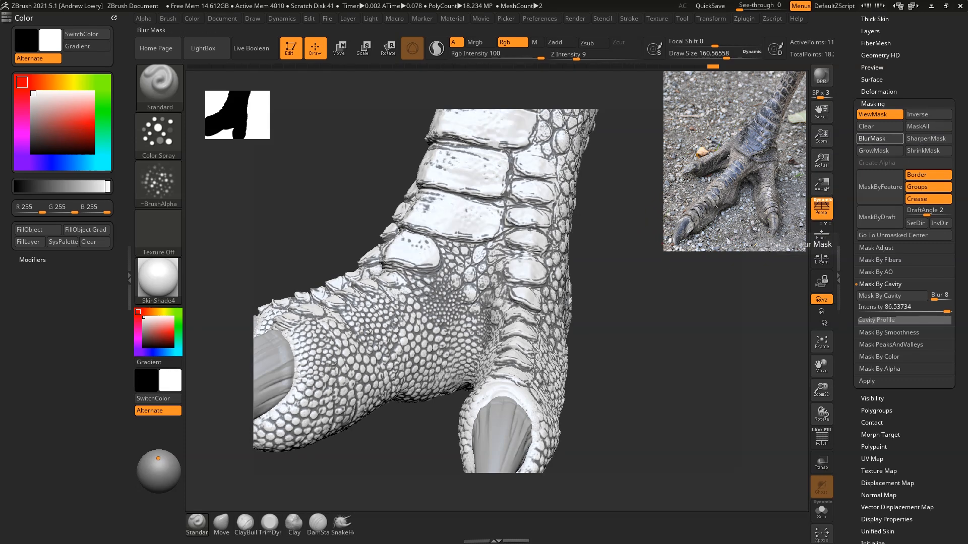
pyautogui.keyDown('ctrl'); pyautogui.click(664, 266); pyautogui.keyUp('ctrl')
pyautogui.moveTo(663, 266); pyautogui.dragTo(764, 265)
pyautogui.moveTo(646, 177); pyautogui.dragTo(659, 230)
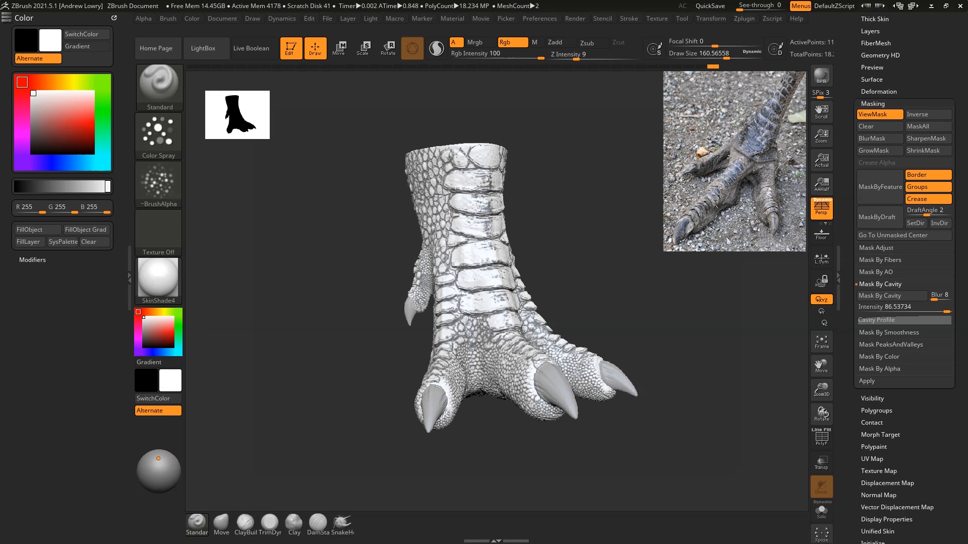
# Step: Invert the refined cavity mask and inspect it around the toes and claws
pyautogui.click(951, 116)
pyautogui.moveTo(631, 252); pyautogui.dragTo(681, 250)
pyautogui.keyDown('alt'); pyautogui.moveTo(681, 202); pyautogui.dragTo(697, 271); pyautogui.keyUp('alt')
pyautogui.keyDown('alt'); pyautogui.moveTo(657, 221); pyautogui.dragTo(589, 240); pyautogui.keyUp('alt')
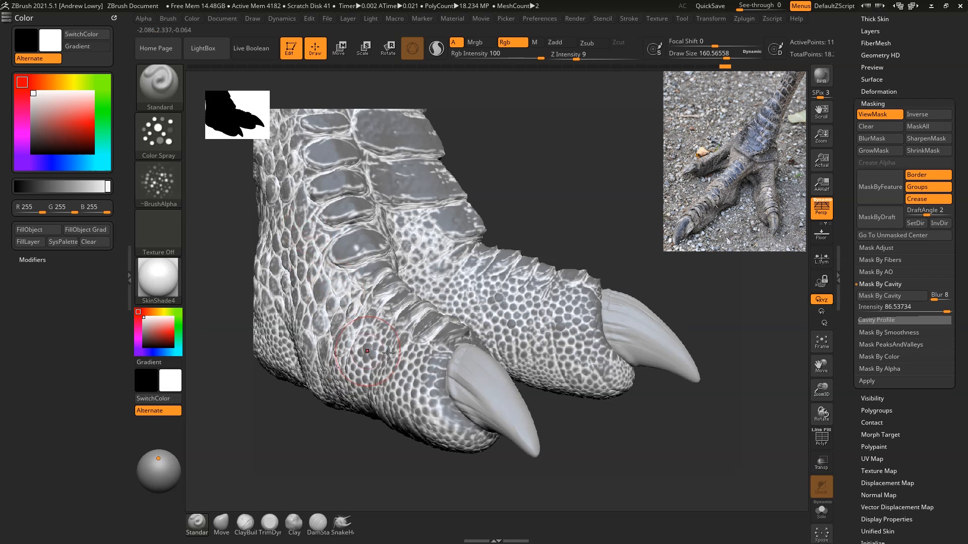
# Step: Try a sharpened version of the cavity mask around the toes, and toggle the mask's inversion on and off
pyautogui.moveTo(587, 250)
pyautogui.mouseDown()
pyautogui.moveTo(584, 208)
pyautogui.moveTo(627, 201)
pyautogui.mouseUp()
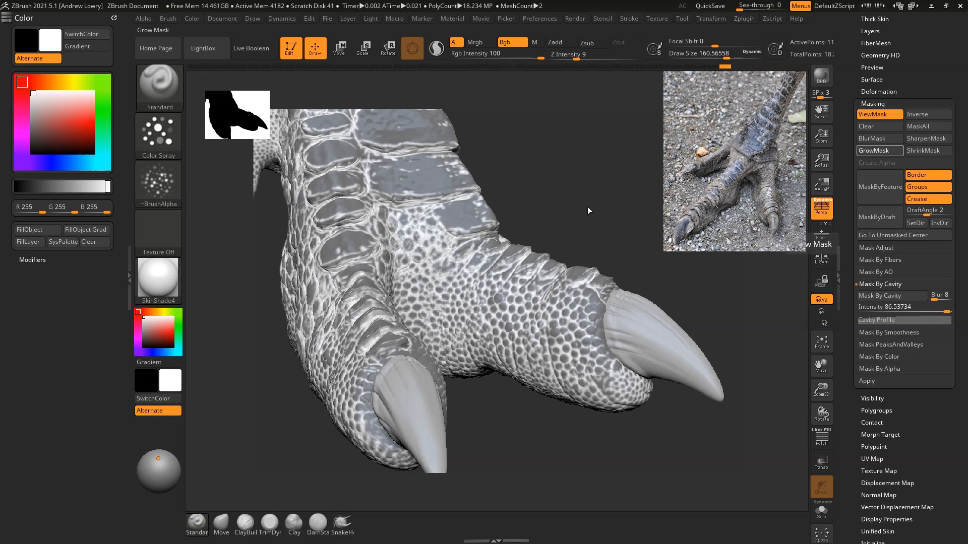
pyautogui.click(936, 141)
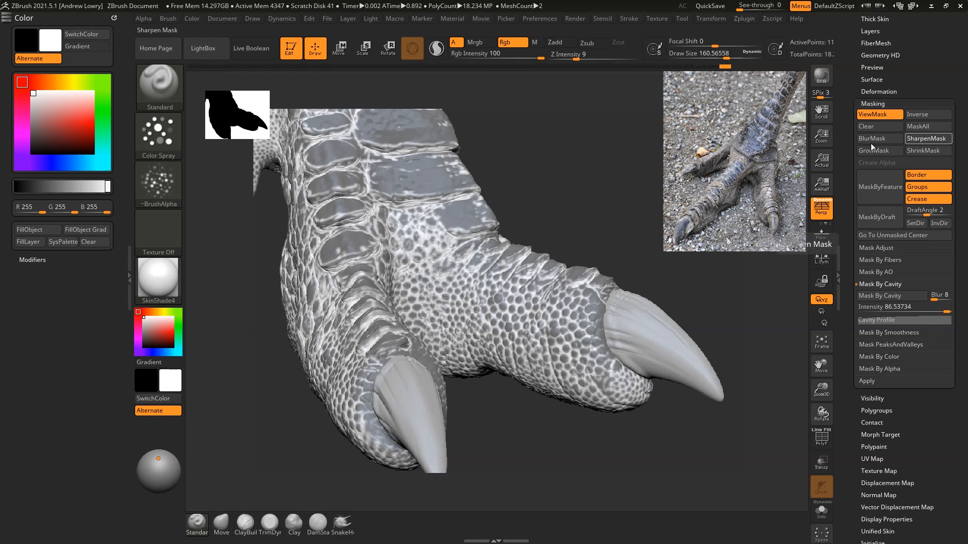
pyautogui.press('ctrl')
pyautogui.keyDown('ctrl'); pyautogui.click(651, 143); pyautogui.keyUp('ctrl')
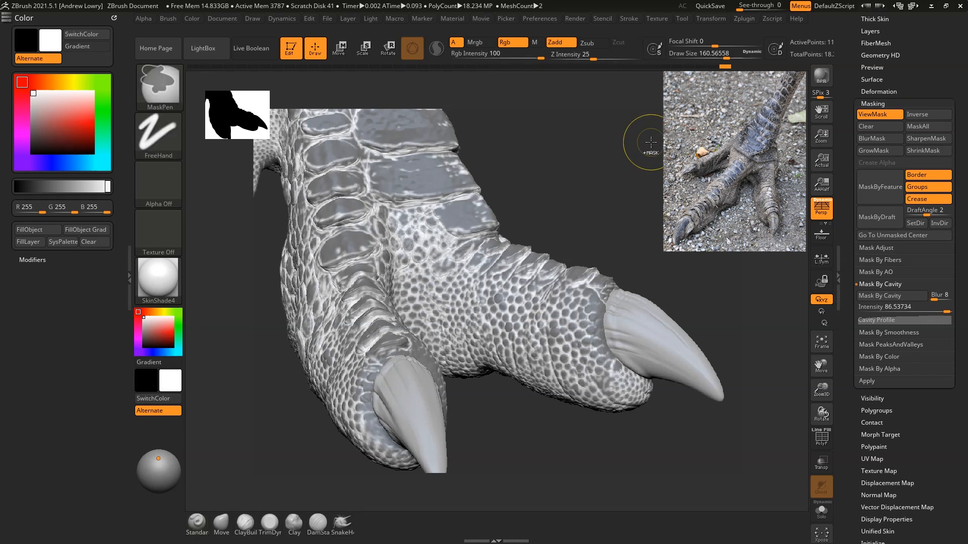
pyautogui.moveTo(591, 160)
pyautogui.mouseDown()
pyautogui.moveTo(619, 173)
pyautogui.moveTo(650, 212)
pyautogui.moveTo(626, 235)
pyautogui.moveTo(594, 221)
pyautogui.mouseUp()
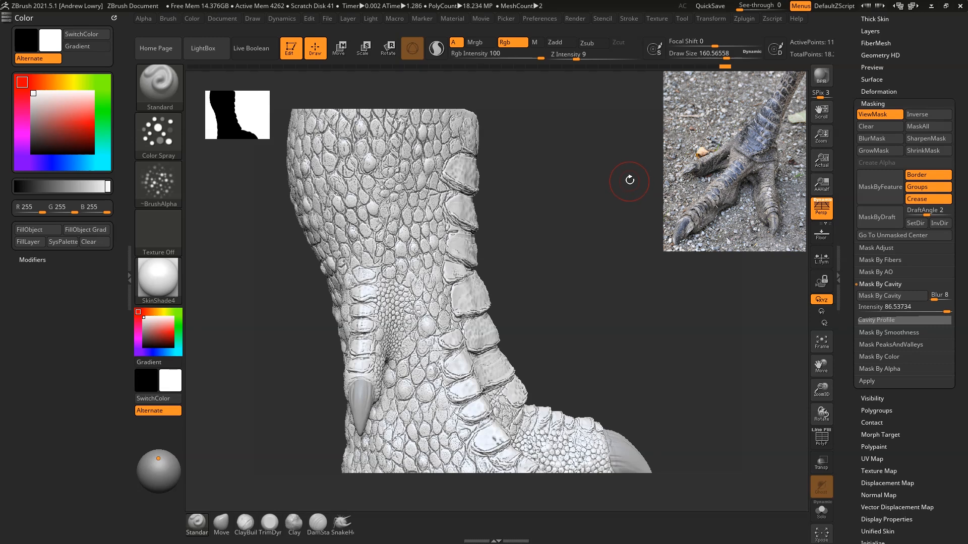
pyautogui.click(881, 138)
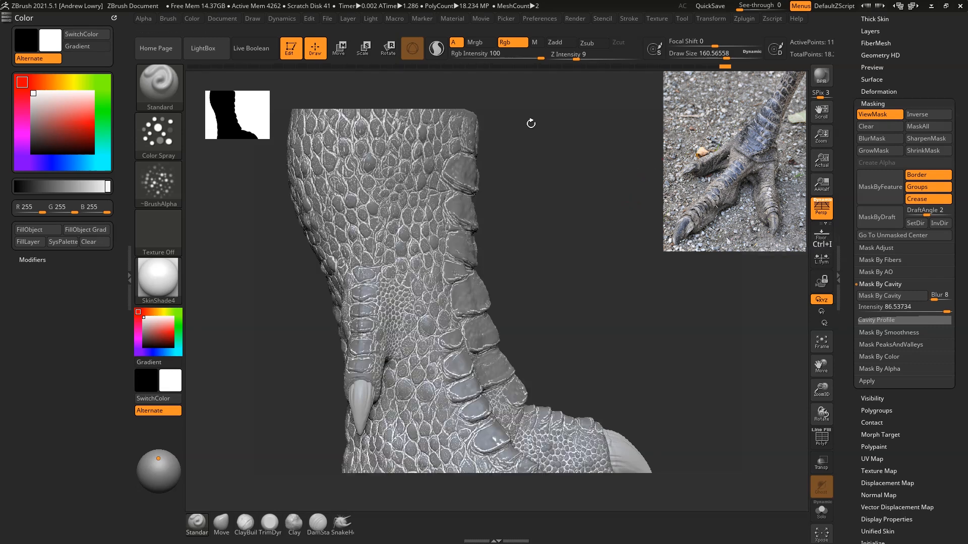
# Step: Try shrinking the cavity mask across the foot, and undo the shrink
pyautogui.moveTo(651, 266)
pyautogui.mouseDown()
pyautogui.moveTo(600, 157)
pyautogui.moveTo(620, 171)
pyautogui.mouseUp()
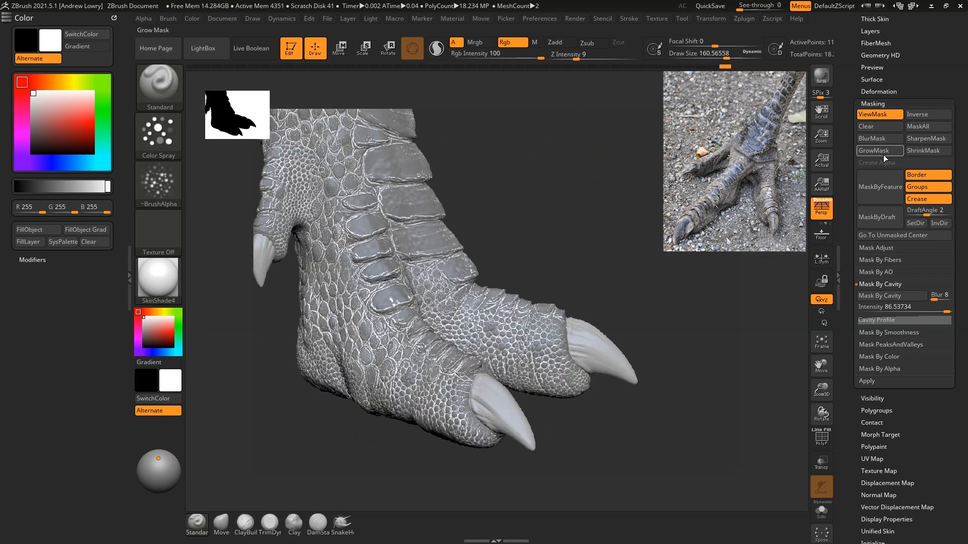
pyautogui.click(922, 151)
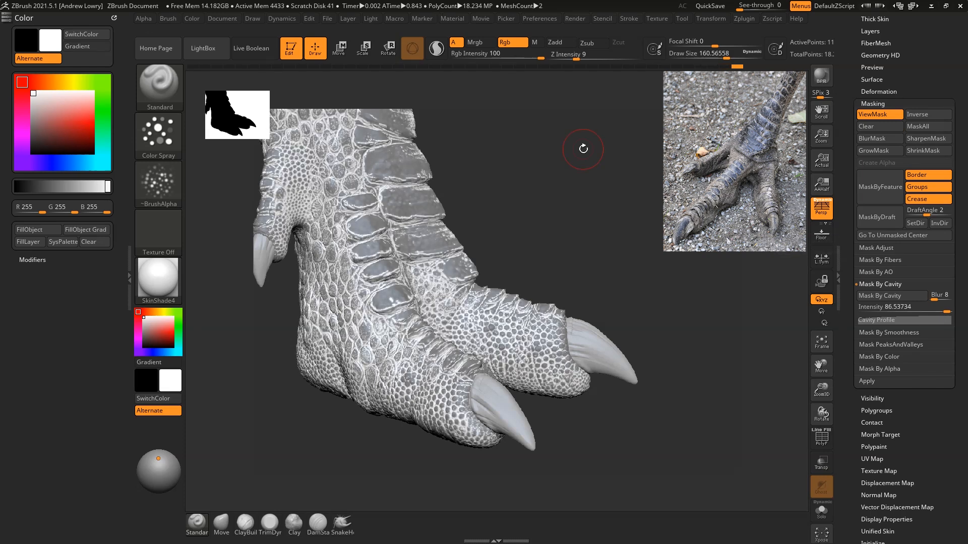
pyautogui.hotkey('ctrl', 'z')
pyautogui.hotkey('ctrl', 'z')
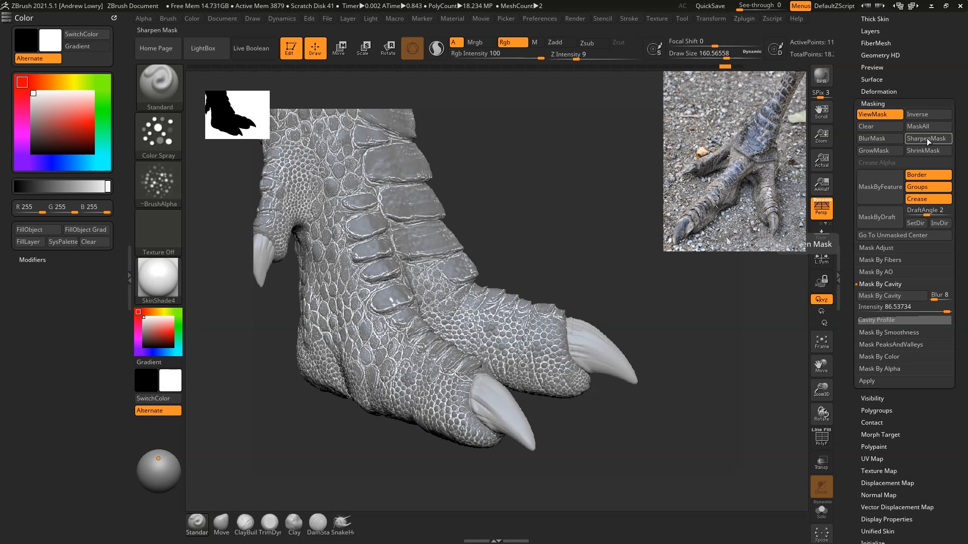
# Step: Sharpen the cavity mask around the scales and apply Mask Adjust to it with a Blur of 2
pyautogui.moveTo(616, 175); pyautogui.dragTo(593, 189)
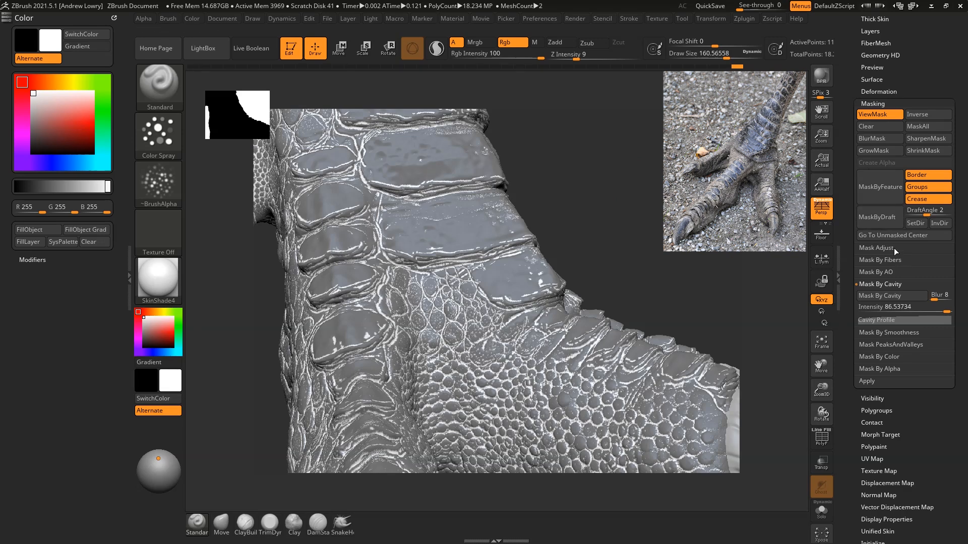
pyautogui.keyDown('alt'); pyautogui.moveTo(657, 226); pyautogui.dragTo(662, 203); pyautogui.keyUp('alt')
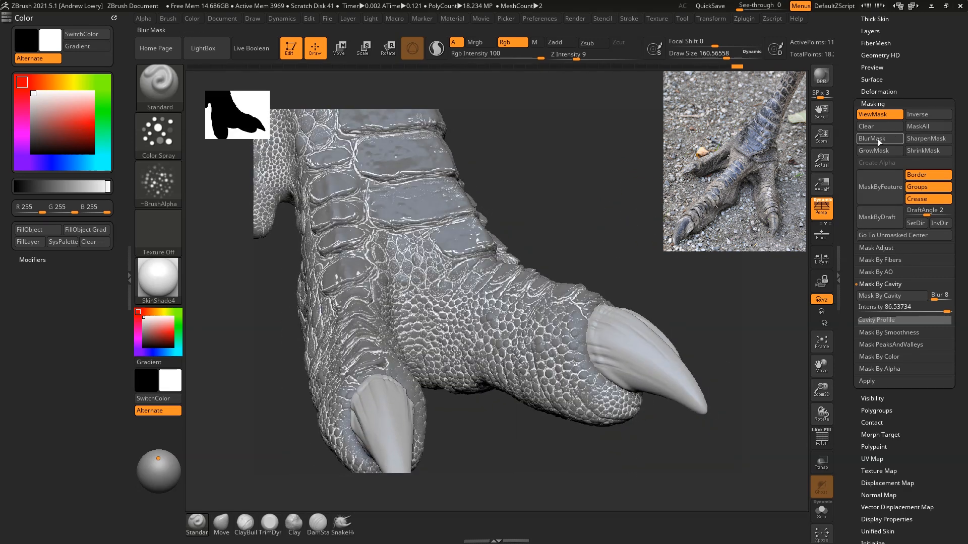
pyautogui.click(874, 248)
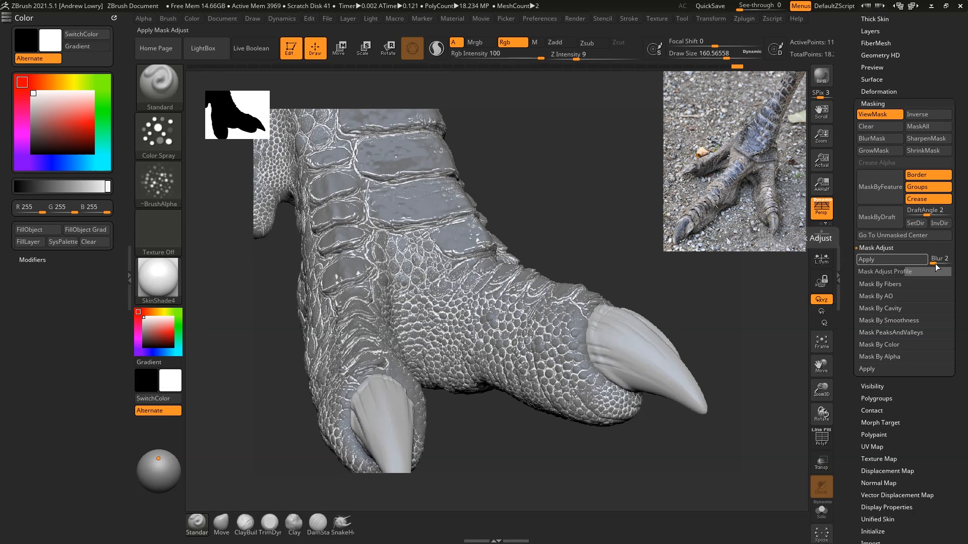
pyautogui.click(877, 258)
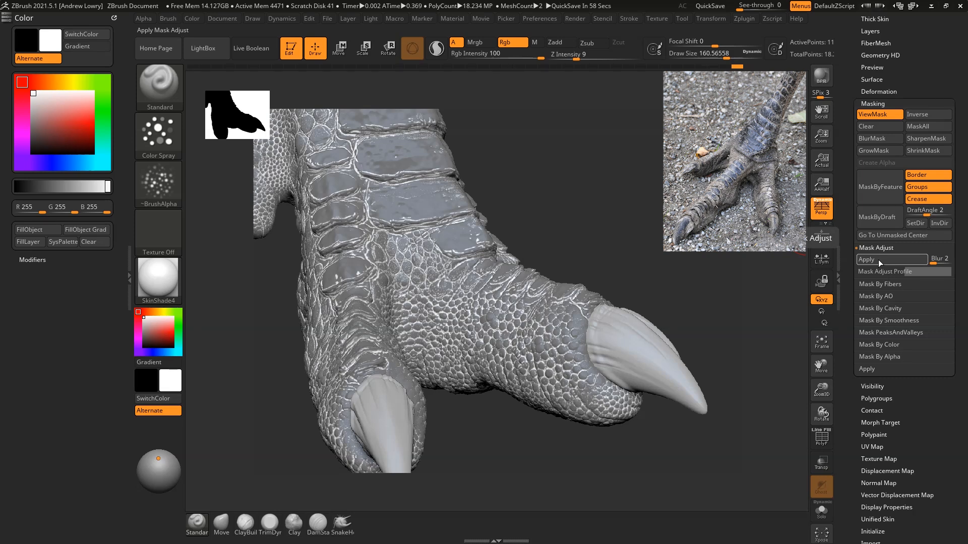
pyautogui.moveTo(625, 176); pyautogui.dragTo(649, 177)
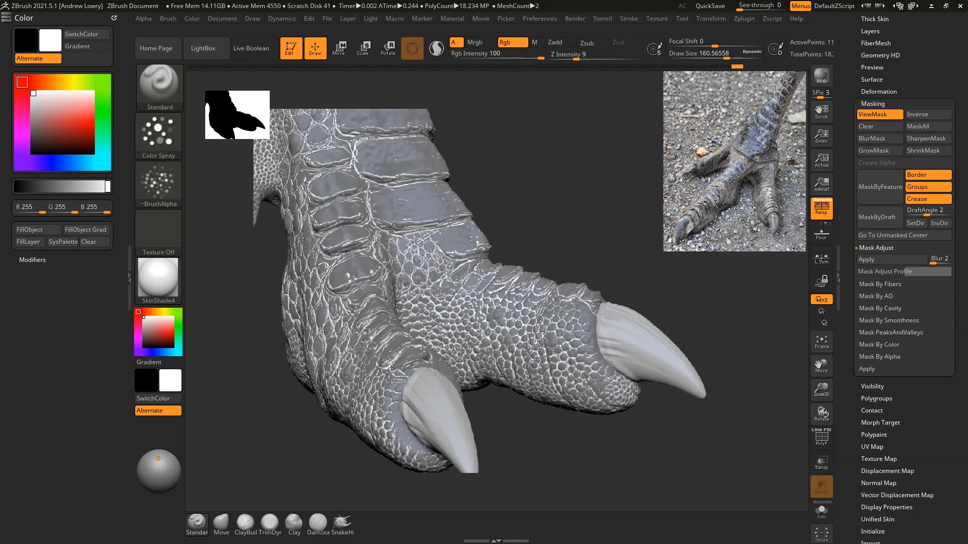
# Step: Check the mask around the foot, hide the mask display, and turn the polypaint colours back on for both subtools
pyautogui.press('ctrl')
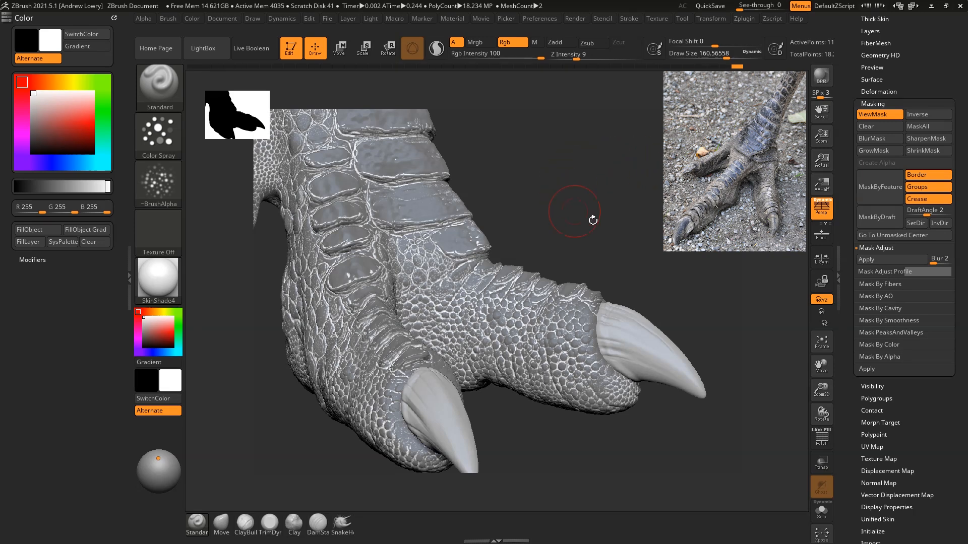
pyautogui.moveTo(594, 216); pyautogui.dragTo(633, 216)
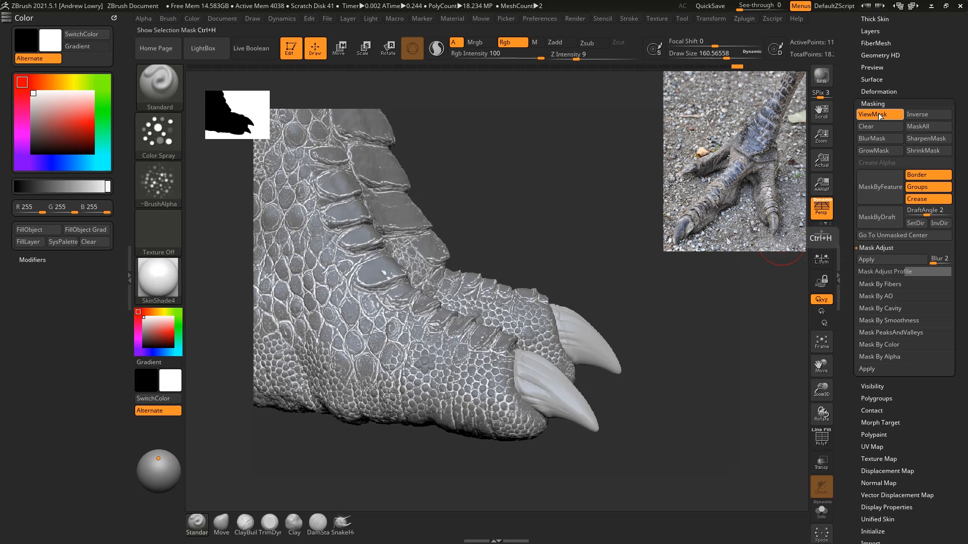
pyautogui.moveTo(576, 272); pyautogui.dragTo(626, 255)
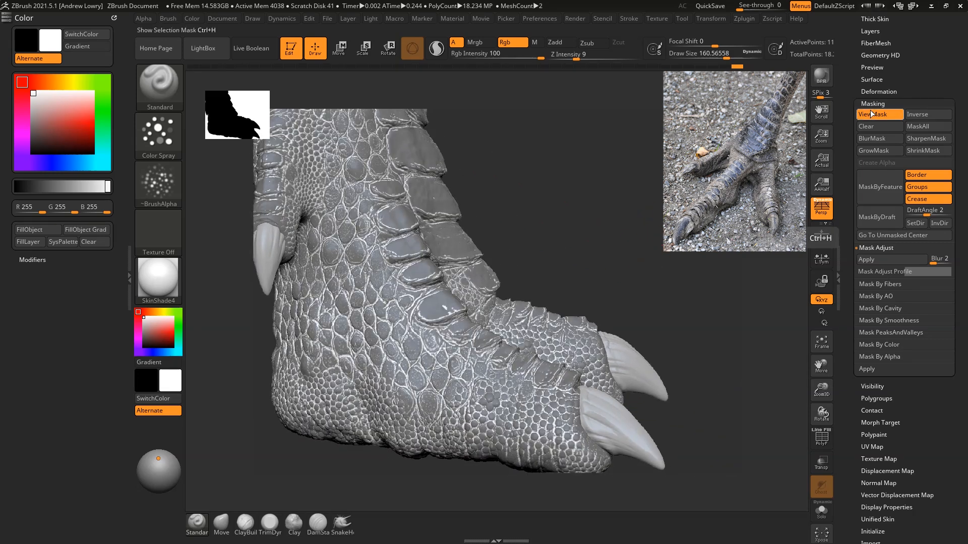
pyautogui.hotkey('ctrl', 'h')
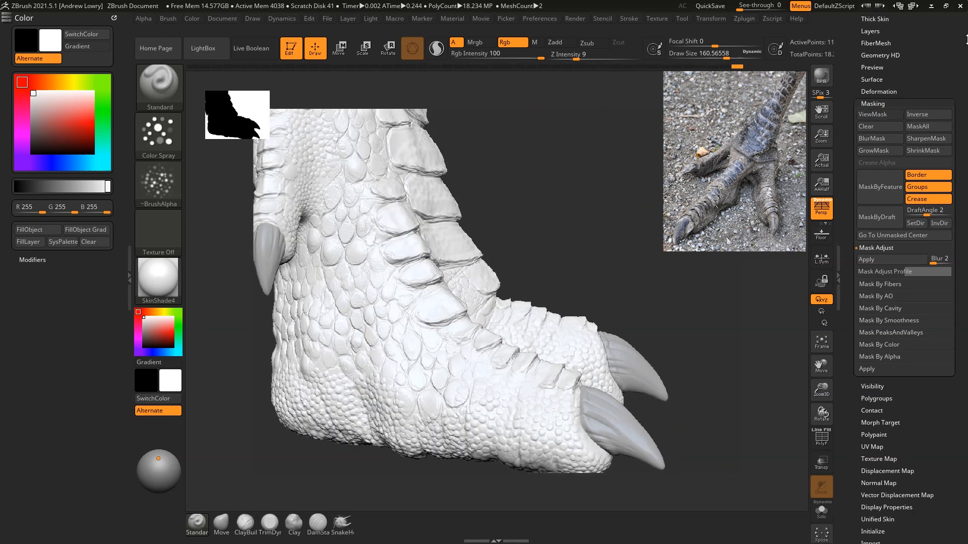
pyautogui.scroll(4, 929, 95)
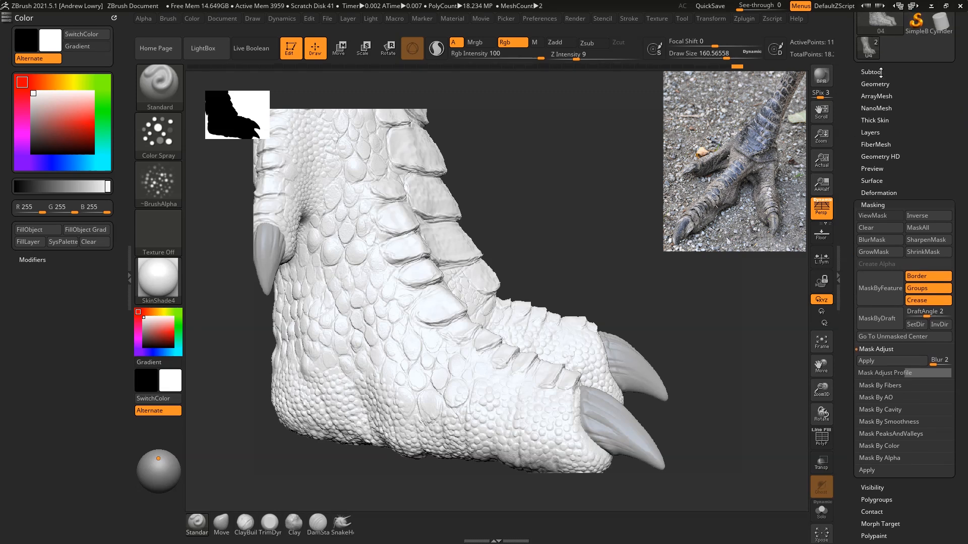
pyautogui.click(877, 72)
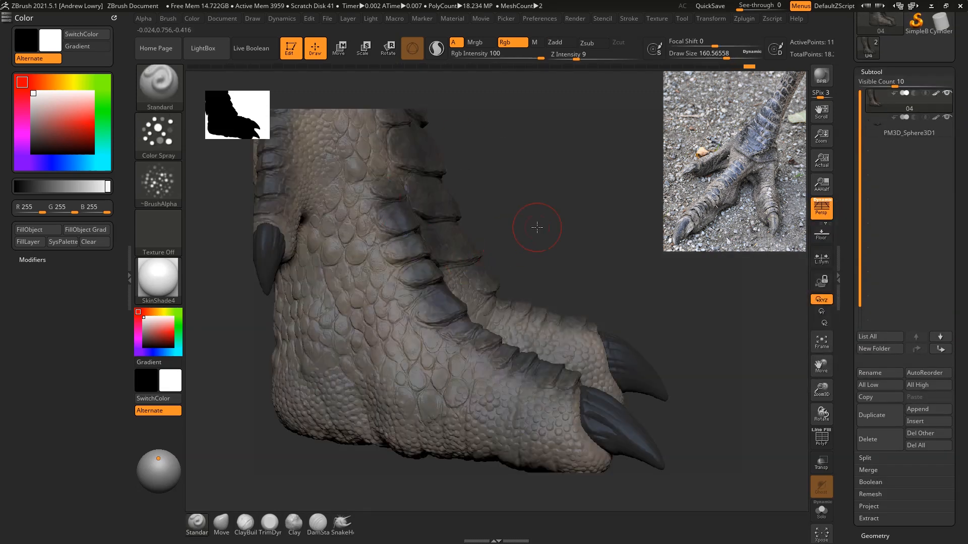
pyautogui.moveTo(537, 228); pyautogui.dragTo(519, 231)
pyautogui.moveTo(649, 218); pyautogui.dragTo(601, 155)
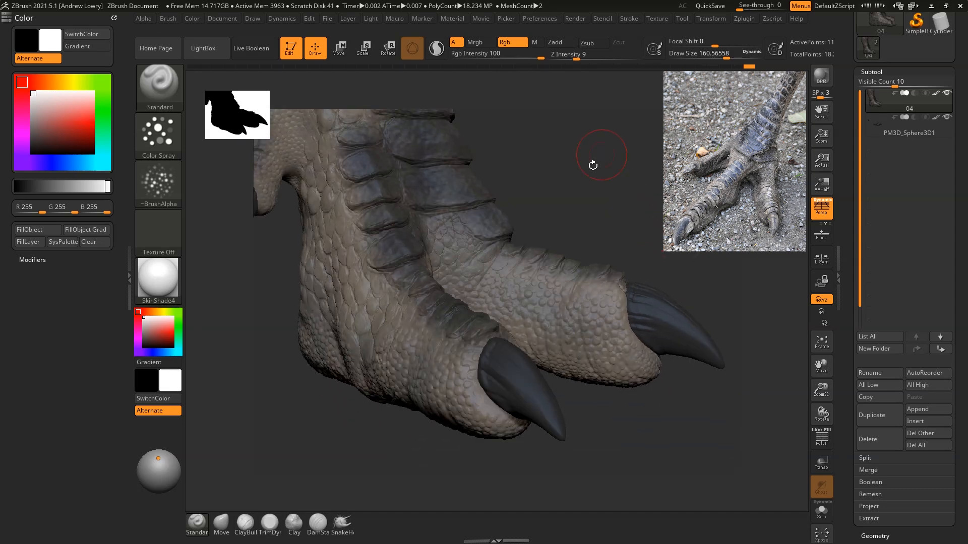
pyautogui.moveTo(650, 227); pyautogui.dragTo(622, 220)
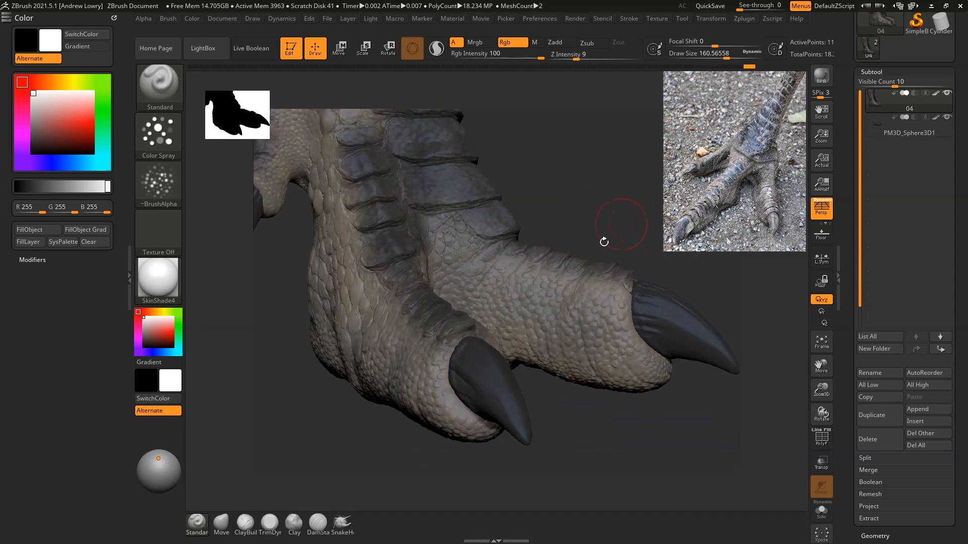
# Step: Pick dark grey (RGB 46, 46, 46), enlarge the brush to Draw Size 198.33334, and spray colour into the recesses around the toes
pyautogui.moveTo(159, 330); pyautogui.dragTo(493, 362)
pyautogui.press('space')
pyautogui.moveTo(632, 162); pyautogui.dragTo(638, 270)
pyautogui.moveTo(666, 170); pyautogui.dragTo(660, 161)
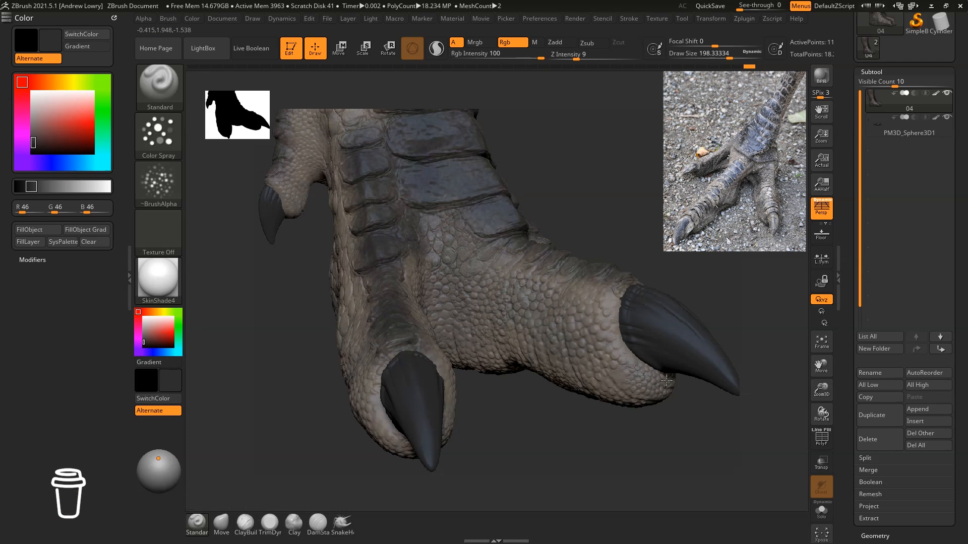
pyautogui.moveTo(659, 207); pyautogui.dragTo(713, 222)
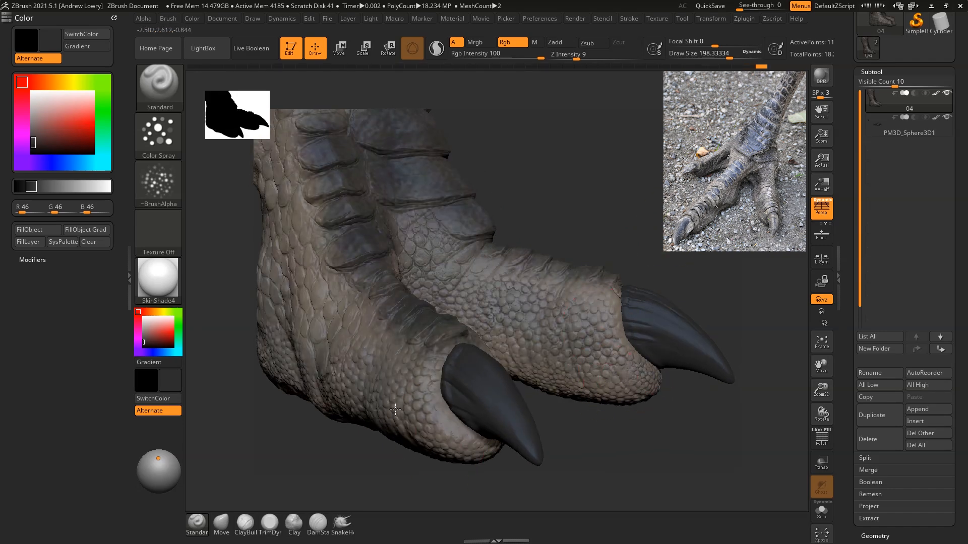
pyautogui.moveTo(648, 220)
pyautogui.mouseDown()
pyautogui.moveTo(644, 184)
pyautogui.moveTo(618, 202)
pyautogui.moveTo(613, 146)
pyautogui.moveTo(613, 177)
pyautogui.moveTo(676, 259)
pyautogui.moveTo(654, 216)
pyautogui.mouseUp()
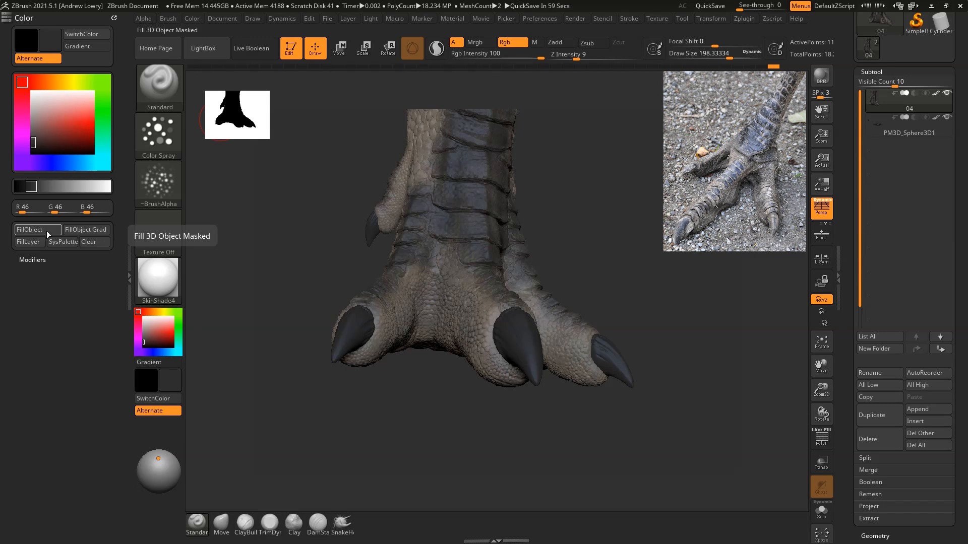
# Step: Try filling the foot's unmasked recesses with the dark grey at Rgb Intensity 100, and undo the fill
pyautogui.moveTo(597, 281); pyautogui.dragTo(620, 252)
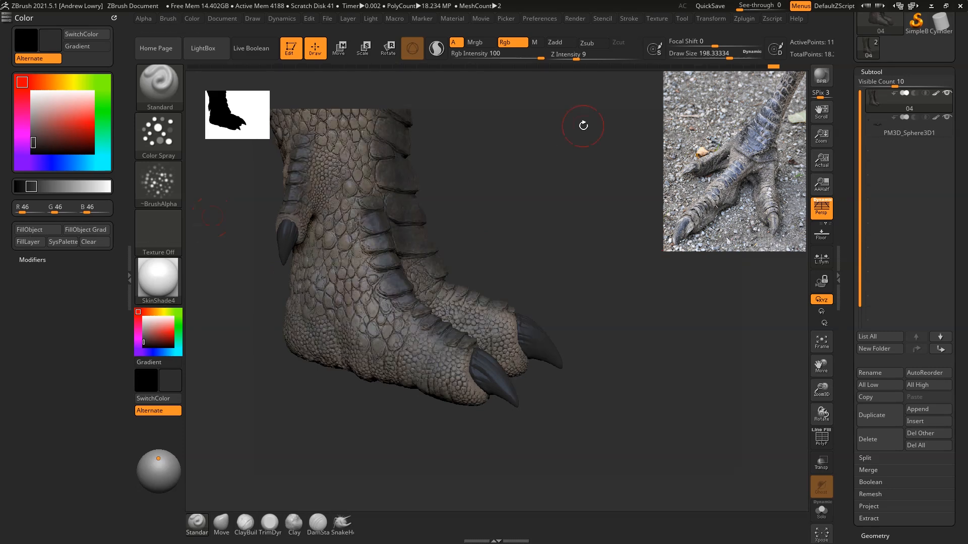
pyautogui.moveTo(558, 193); pyautogui.dragTo(538, 177)
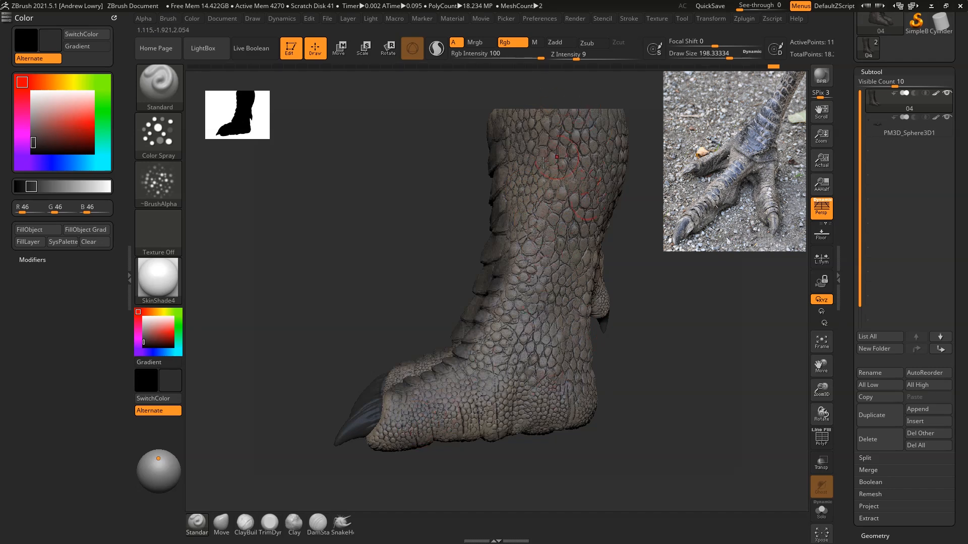
pyautogui.moveTo(558, 286)
pyautogui.mouseDown()
pyautogui.moveTo(422, 251)
pyautogui.moveTo(471, 249)
pyautogui.moveTo(309, 212)
pyautogui.moveTo(317, 217)
pyautogui.moveTo(287, 225)
pyautogui.moveTo(310, 247)
pyautogui.mouseUp()
pyautogui.press('ctrl')
pyautogui.keyDown('ctrl'); pyautogui.moveTo(526, 104); pyautogui.dragTo(525, 100); pyautogui.keyUp('ctrl')
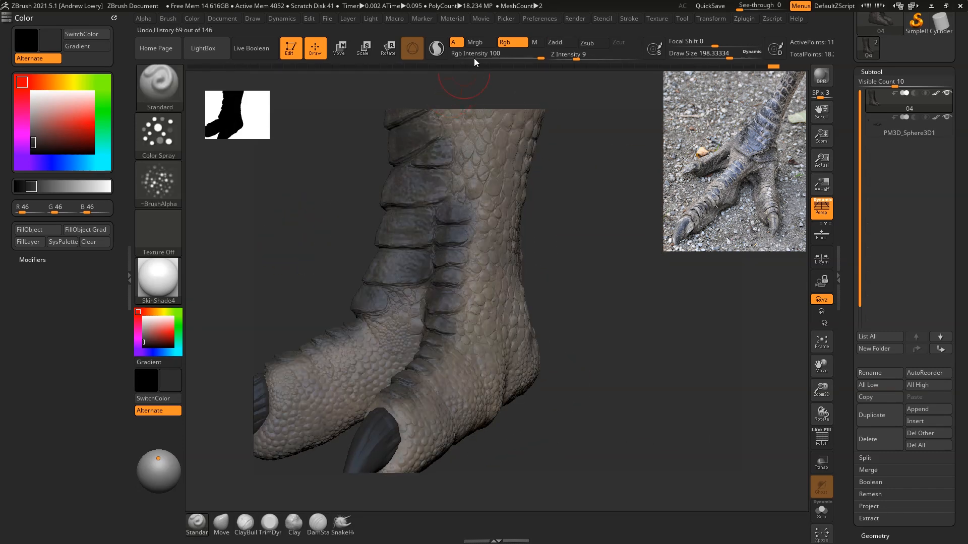
# Step: Set Rgb Intensity to 25 and fill the foot's unmasked recesses with the dark grey
pyautogui.moveTo(534, 56); pyautogui.dragTo(499, 60)
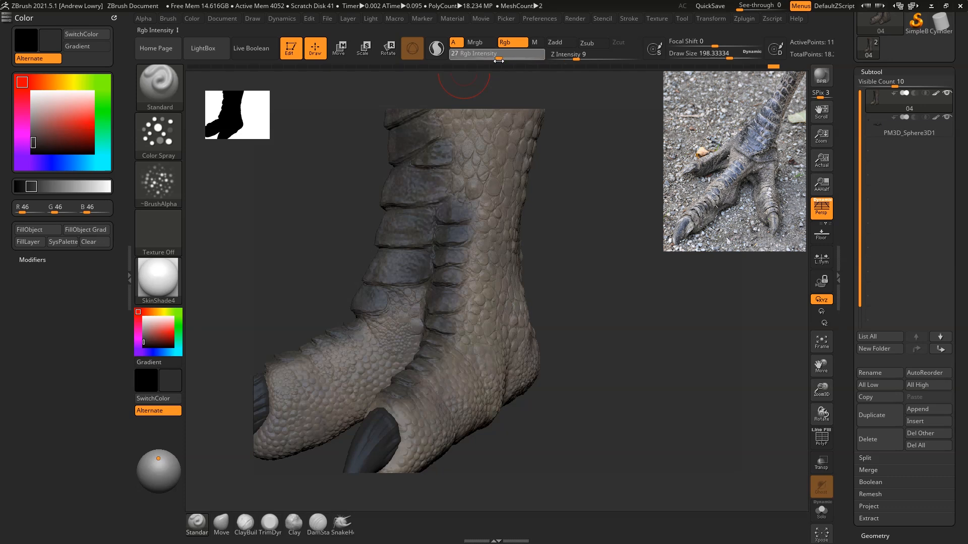
pyautogui.click(21, 233)
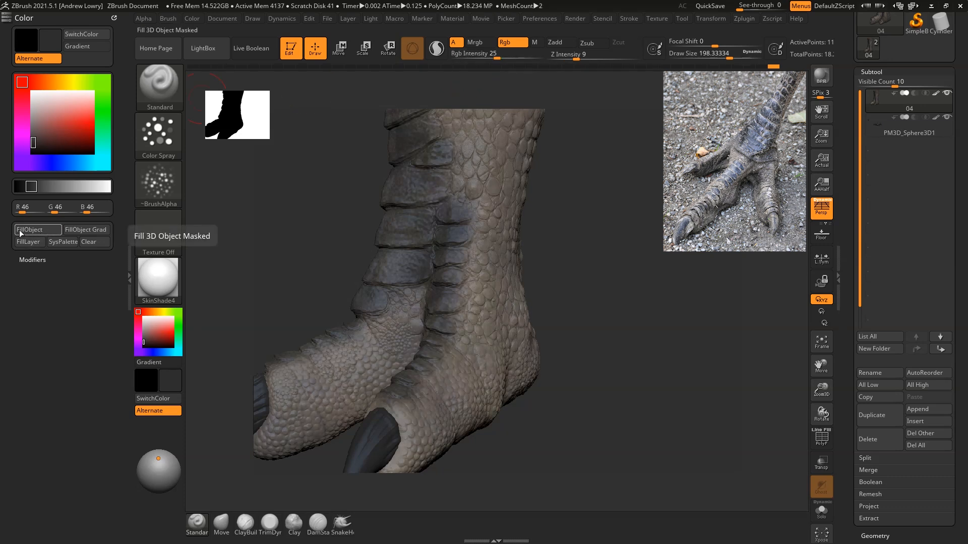
pyautogui.moveTo(600, 306); pyautogui.dragTo(749, 308)
pyautogui.moveTo(634, 304); pyautogui.dragTo(637, 223)
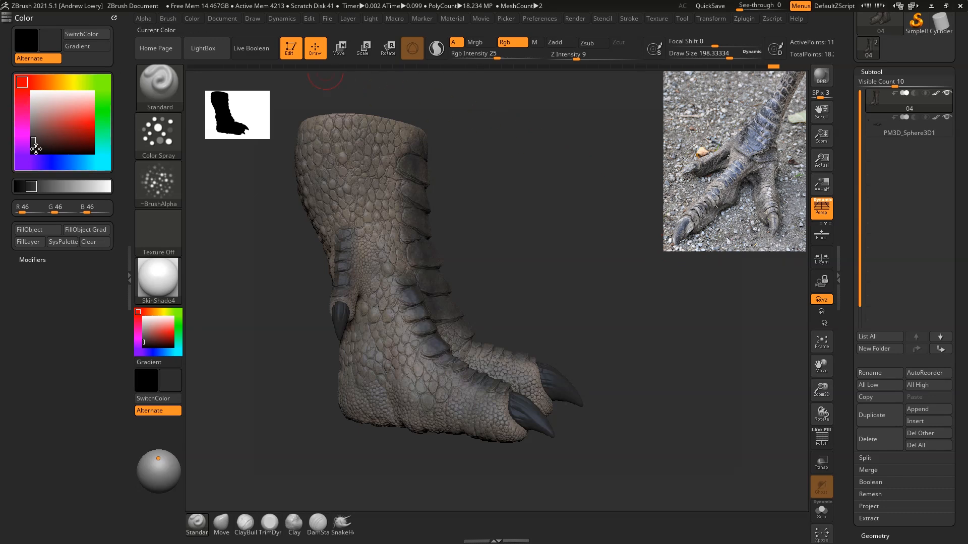
# Step: Raise Rgb Intensity to 100 and spray dark grey into the recesses around the ankle, heel and toes
pyautogui.moveTo(533, 177); pyautogui.dragTo(687, 256)
pyautogui.moveTo(499, 56); pyautogui.dragTo(540, 54)
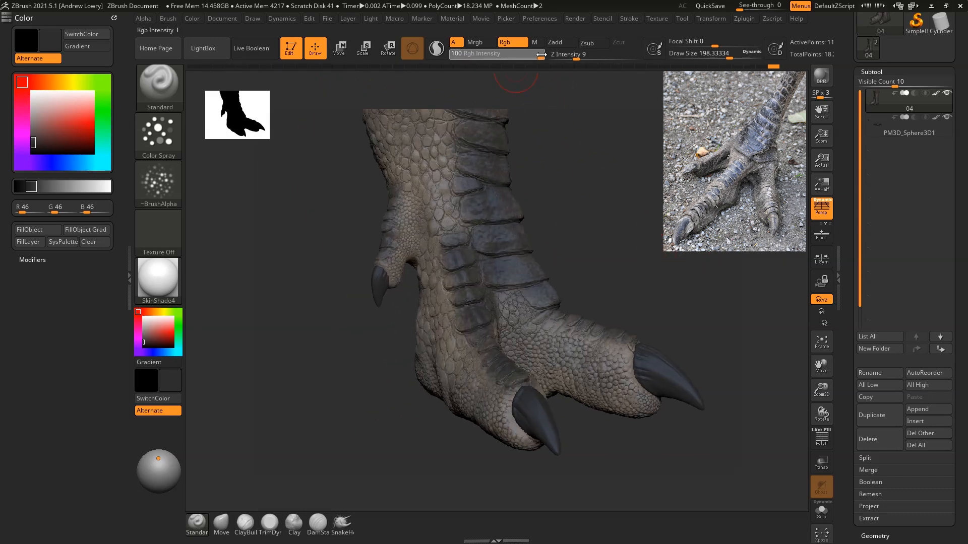
pyautogui.moveTo(259, 260); pyautogui.dragTo(620, 162)
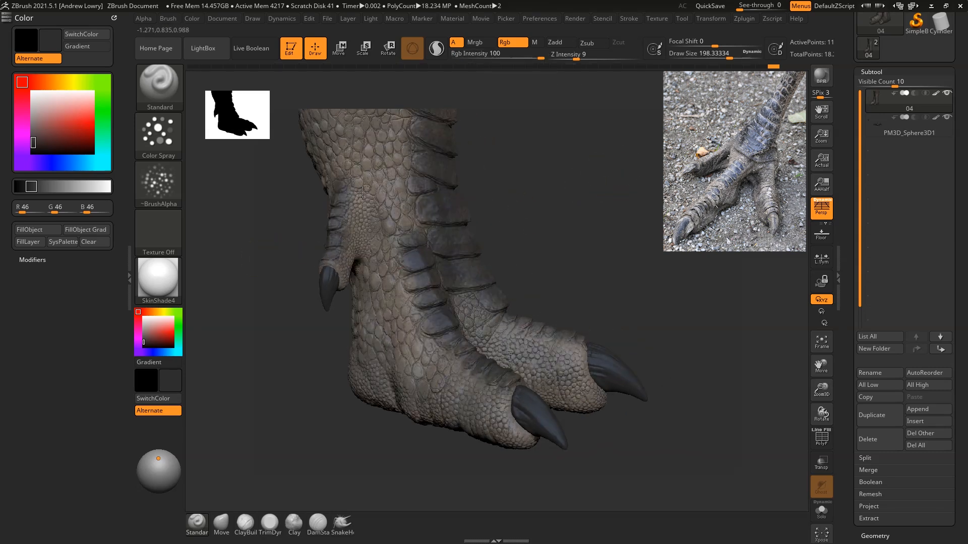
pyautogui.moveTo(550, 201); pyautogui.dragTo(632, 210)
pyautogui.moveTo(572, 228); pyautogui.dragTo(691, 222)
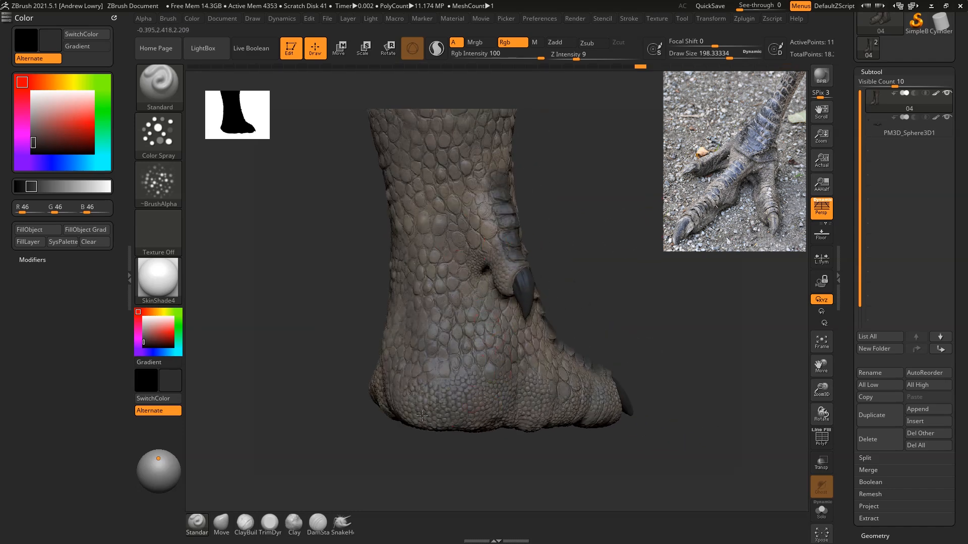
pyautogui.moveTo(645, 383); pyautogui.dragTo(488, 358)
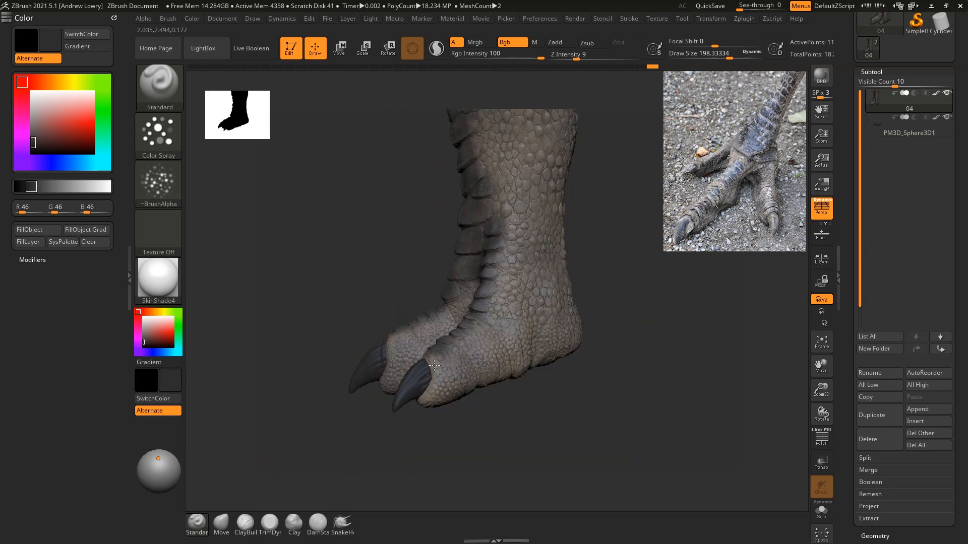
pyautogui.moveTo(611, 389); pyautogui.dragTo(535, 356)
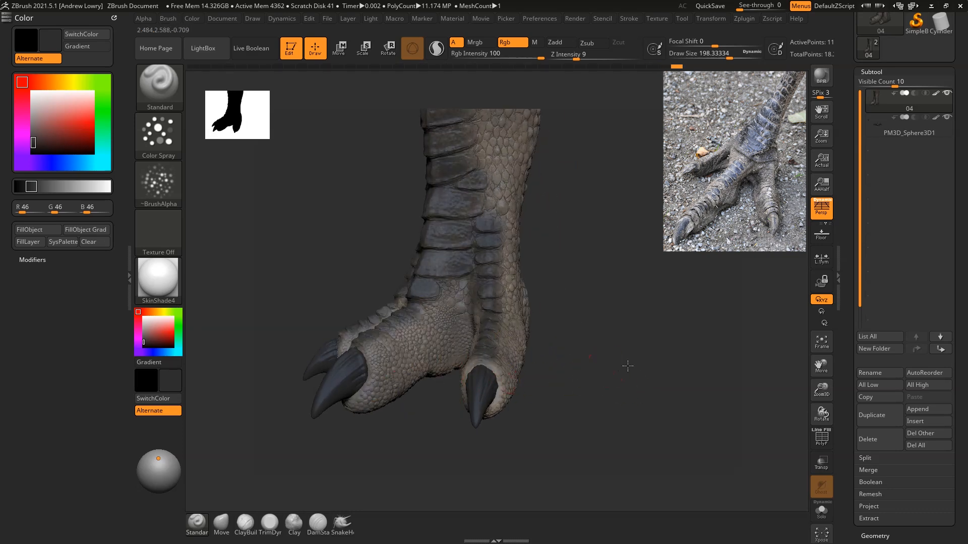
pyautogui.moveTo(627, 365); pyautogui.dragTo(481, 298)
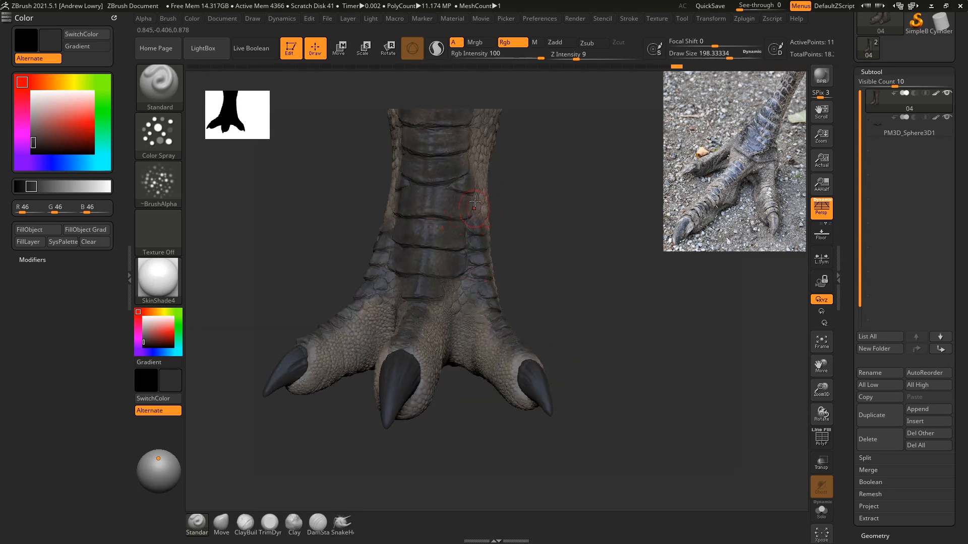
pyautogui.moveTo(565, 265); pyautogui.dragTo(627, 275)
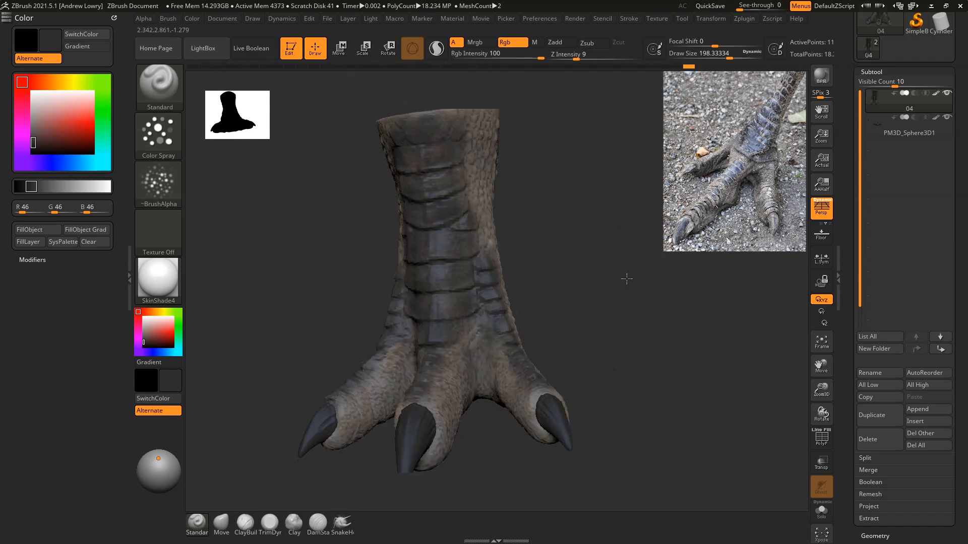
pyautogui.moveTo(966, 321); pyautogui.dragTo(960, 257)
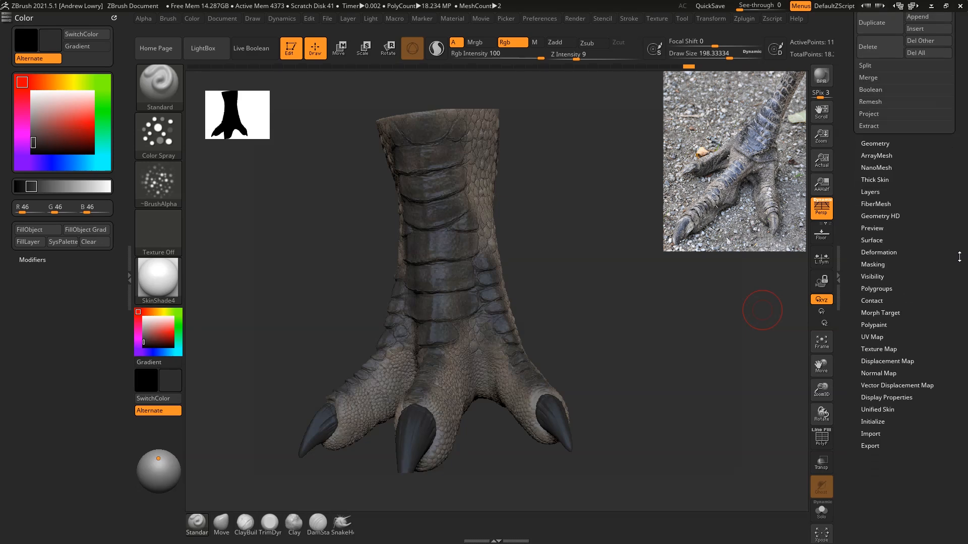
pyautogui.click(882, 263)
pyautogui.moveTo(579, 188); pyautogui.dragTo(648, 221)
pyautogui.moveTo(967, 101); pyautogui.dragTo(966, 195)
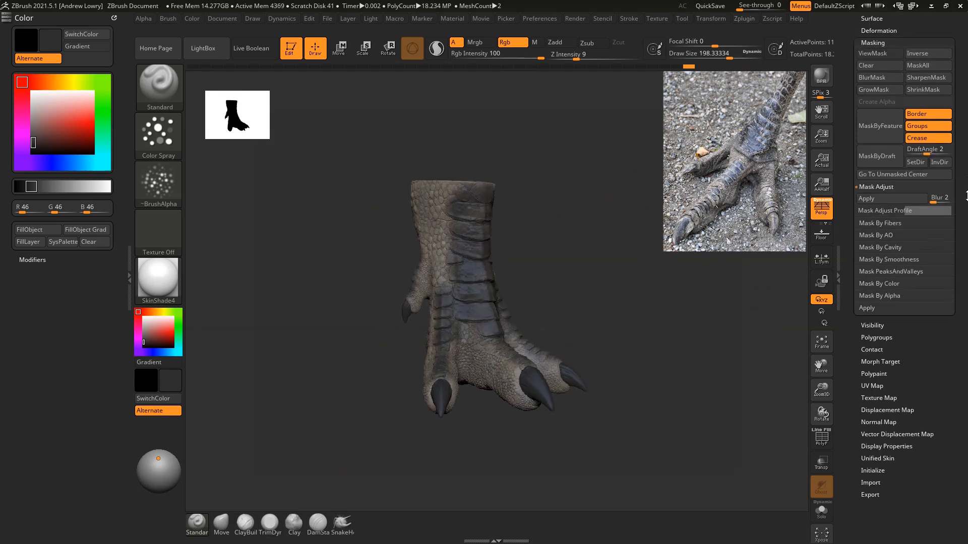
# Step: Turn off the foot subtool's polypaint display and set the current colour to white (RGB 255, 255, 255)
pyautogui.click(873, 22)
pyautogui.moveTo(967, 40); pyautogui.dragTo(947, 78)
pyautogui.moveTo(903, 38); pyautogui.dragTo(937, 73)
pyautogui.click(885, 41)
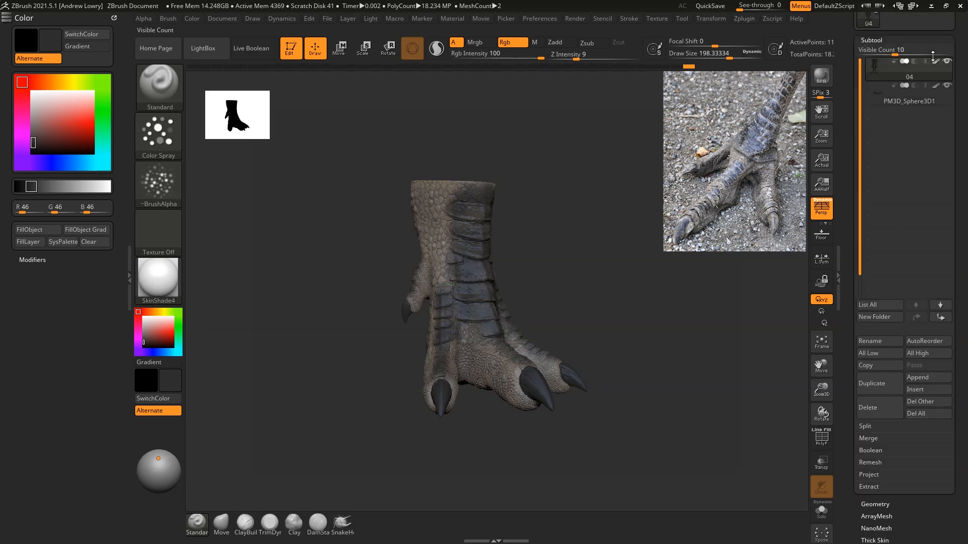
pyautogui.keyDown('shift'); pyautogui.click(936, 61); pyautogui.keyUp('shift')
pyautogui.moveTo(957, 502); pyautogui.dragTo(961, 438)
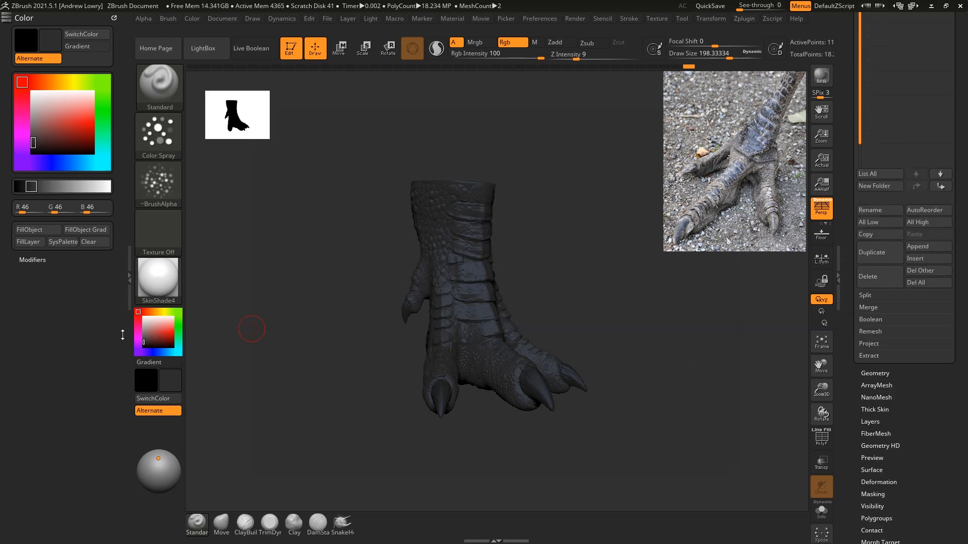
pyautogui.click(144, 317)
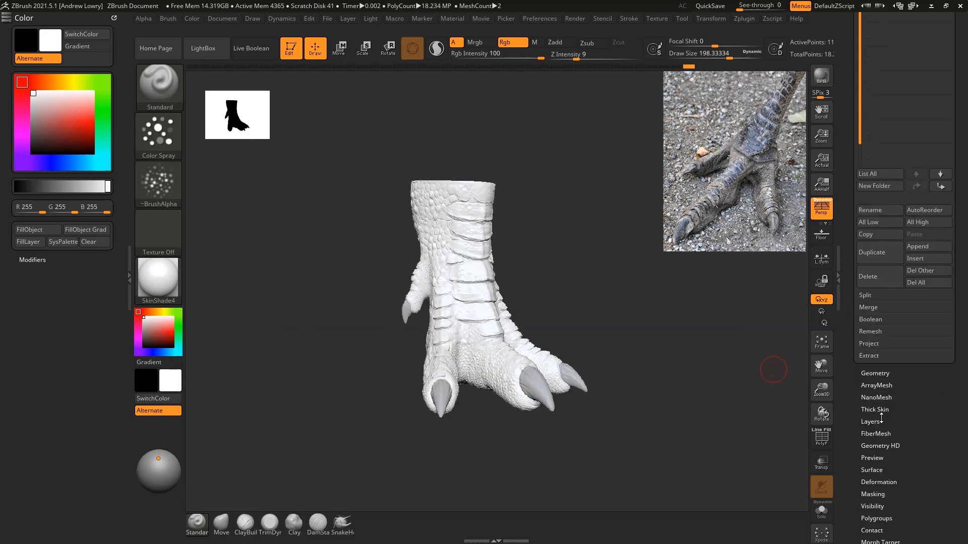
# Step: Mask the foot by cavity with Blur 8 and Intensity 86.53734
pyautogui.moveTo(943, 447); pyautogui.dragTo(944, 438)
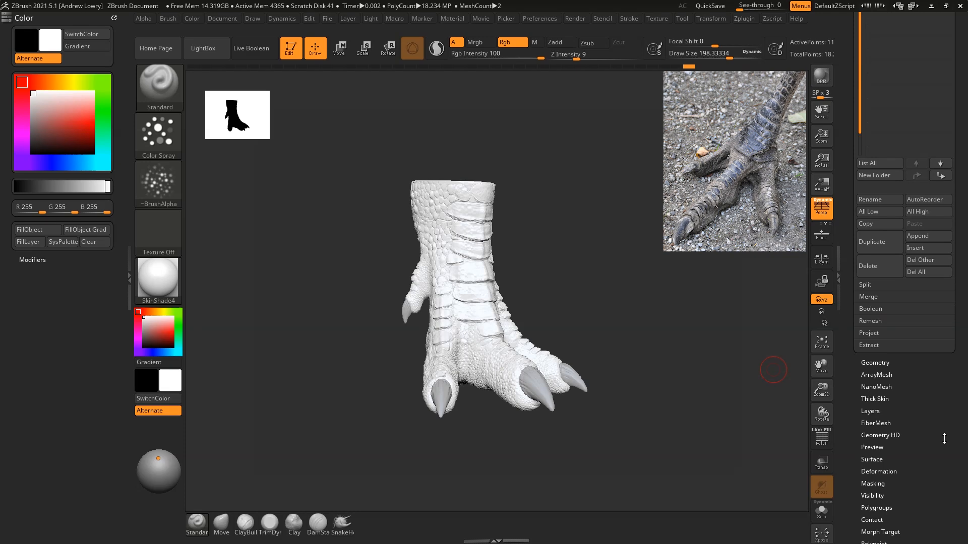
pyautogui.click(889, 483)
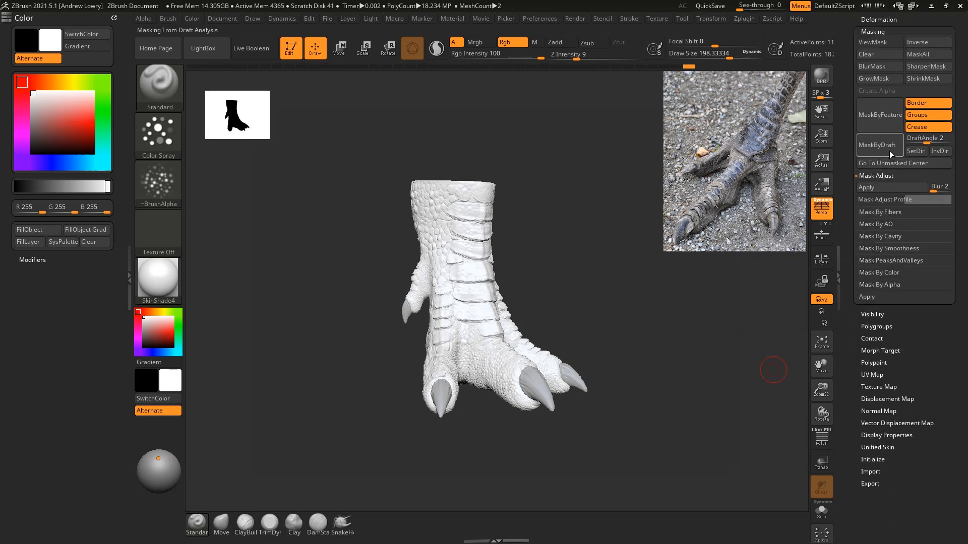
pyautogui.click(879, 236)
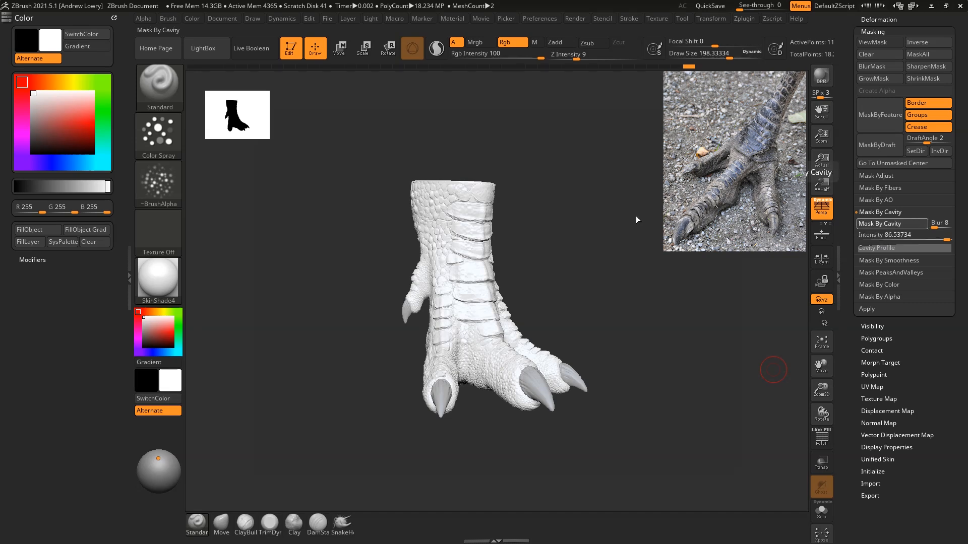
pyautogui.keyDown('alt'); pyautogui.moveTo(589, 203); pyautogui.dragTo(635, 208); pyautogui.keyUp('alt')
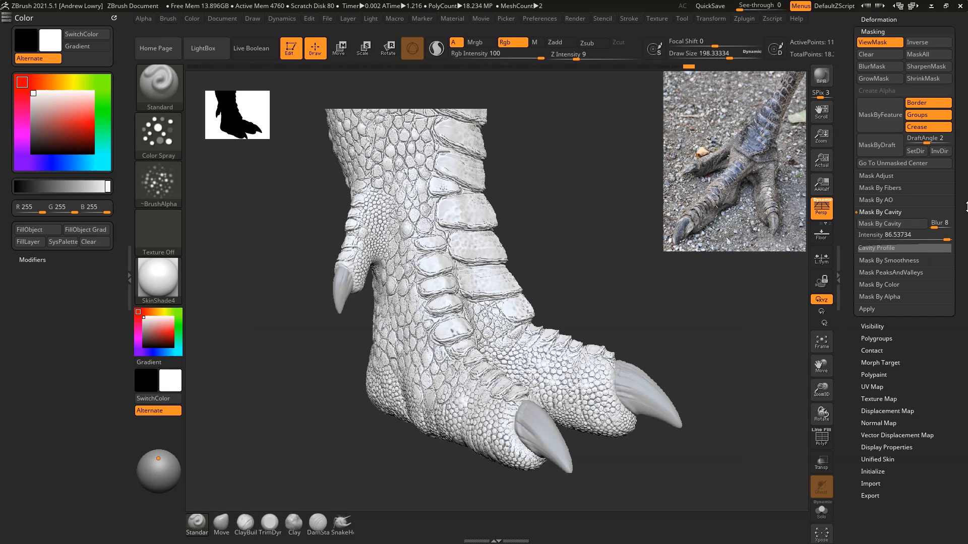
# Step: Blur the foot's cavity mask and invert it so the scales are masked instead of the recesses
pyautogui.scroll(2, 907, 212)
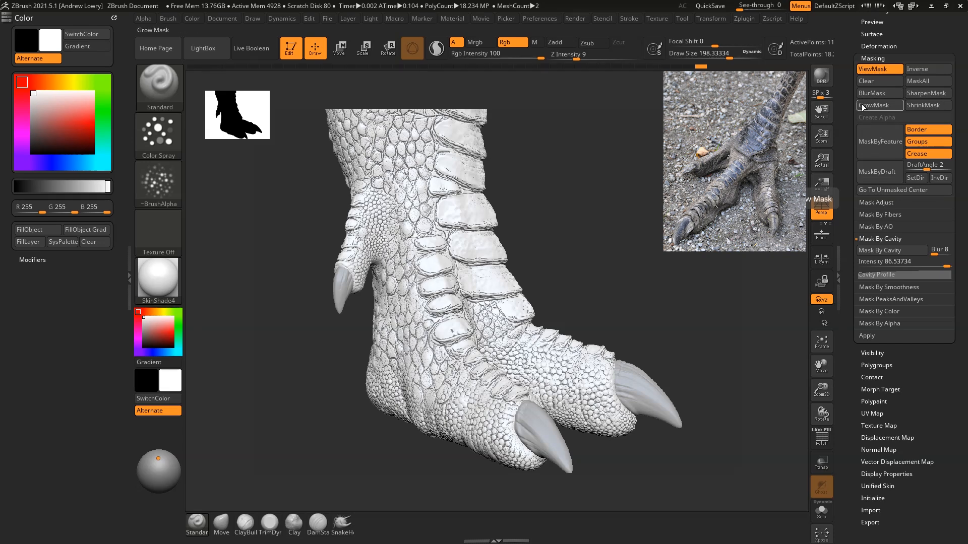
pyautogui.moveTo(649, 198)
pyautogui.mouseDown()
pyautogui.moveTo(637, 184)
pyautogui.moveTo(654, 209)
pyautogui.mouseUp()
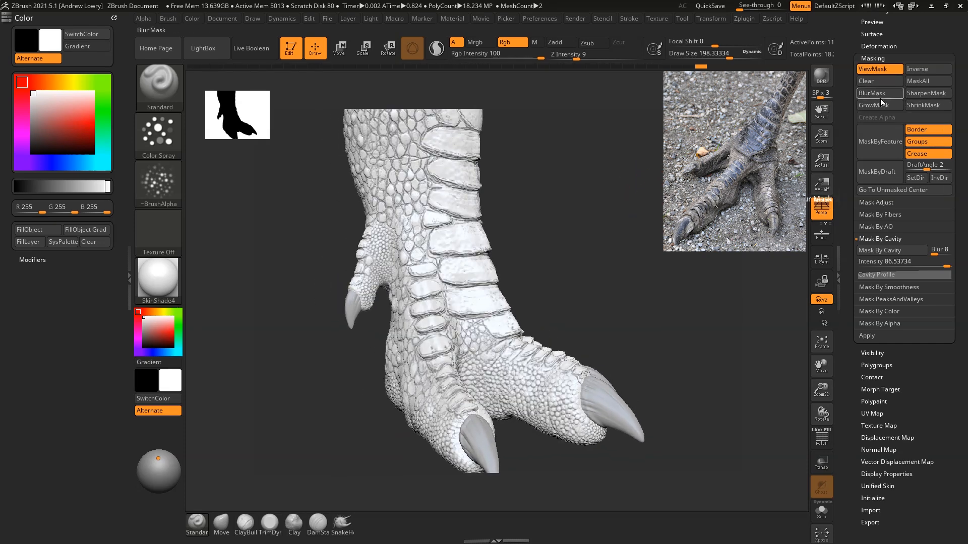
pyautogui.moveTo(651, 165); pyautogui.dragTo(817, 132)
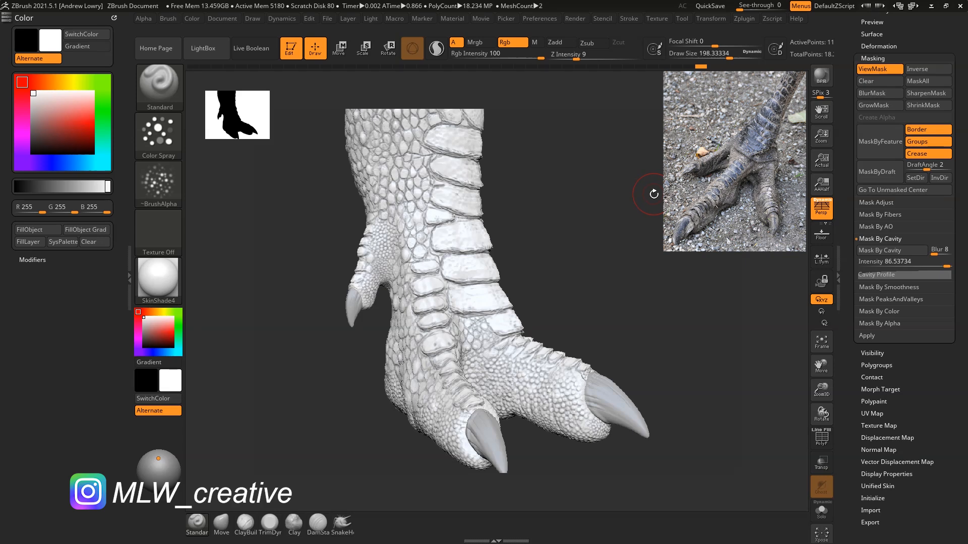
pyautogui.click(918, 69)
pyautogui.moveTo(652, 196)
pyautogui.mouseDown()
pyautogui.moveTo(616, 203)
pyautogui.moveTo(664, 285)
pyautogui.moveTo(639, 267)
pyautogui.mouseUp()
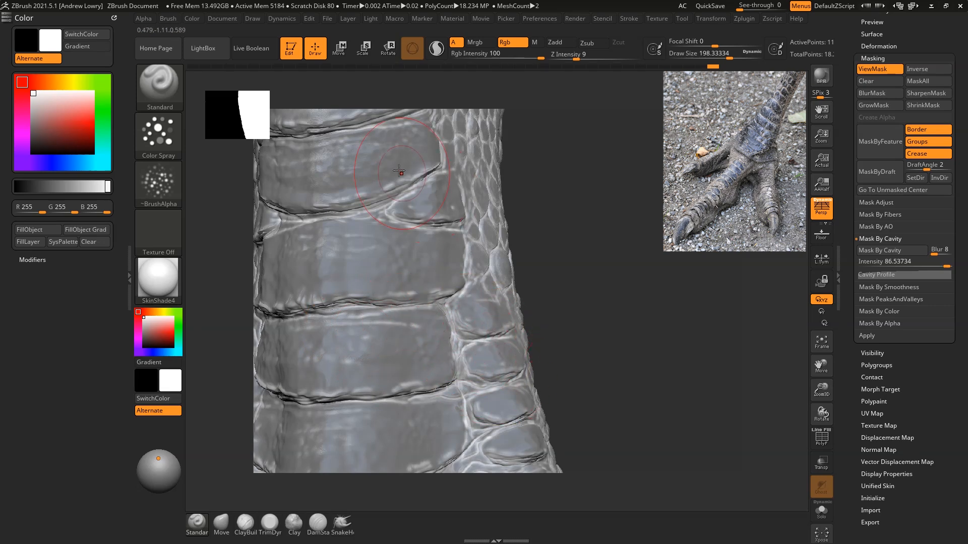
pyautogui.moveTo(622, 366); pyautogui.dragTo(590, 281)
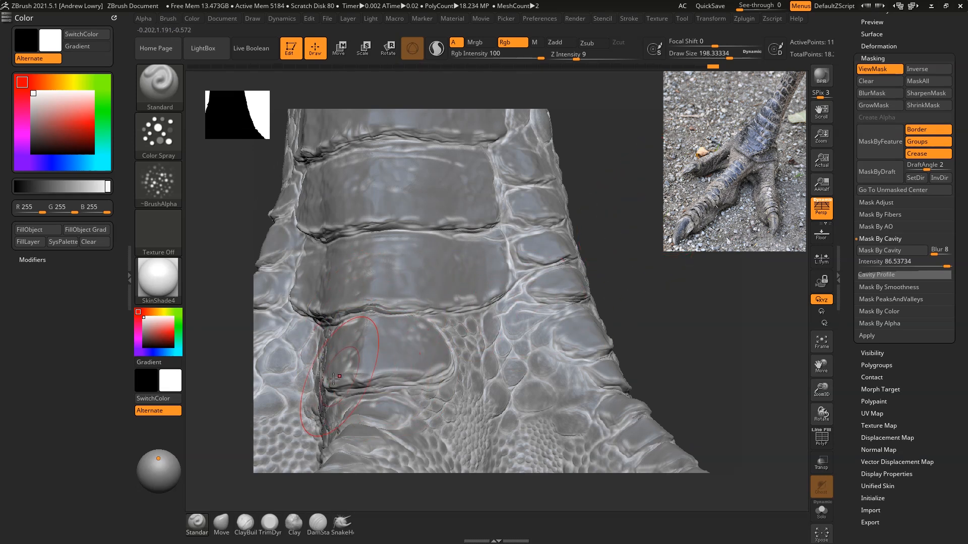
# Step: Sharpen and shrink the inverted mask, and sharpen it again to tighten it along the recesses
pyautogui.click(922, 93)
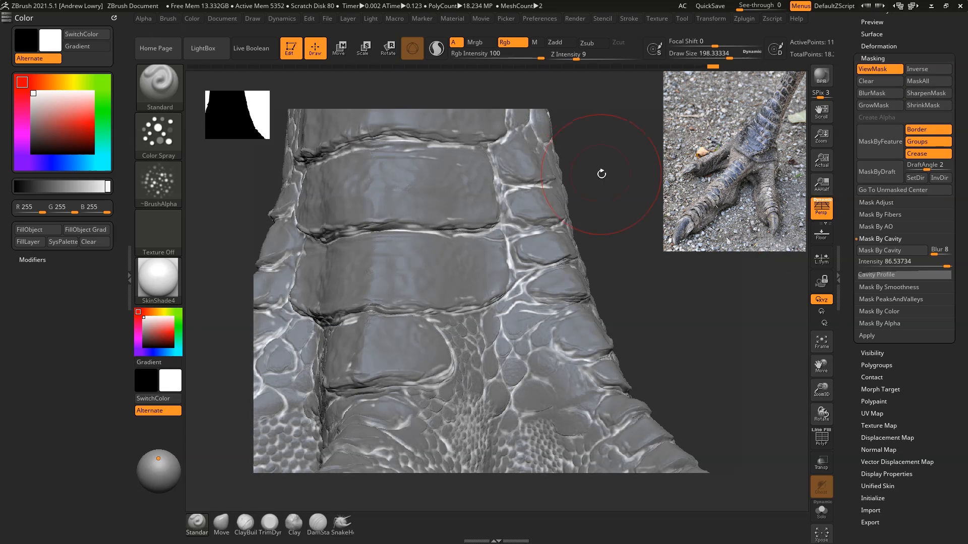
pyautogui.press('ctrl')
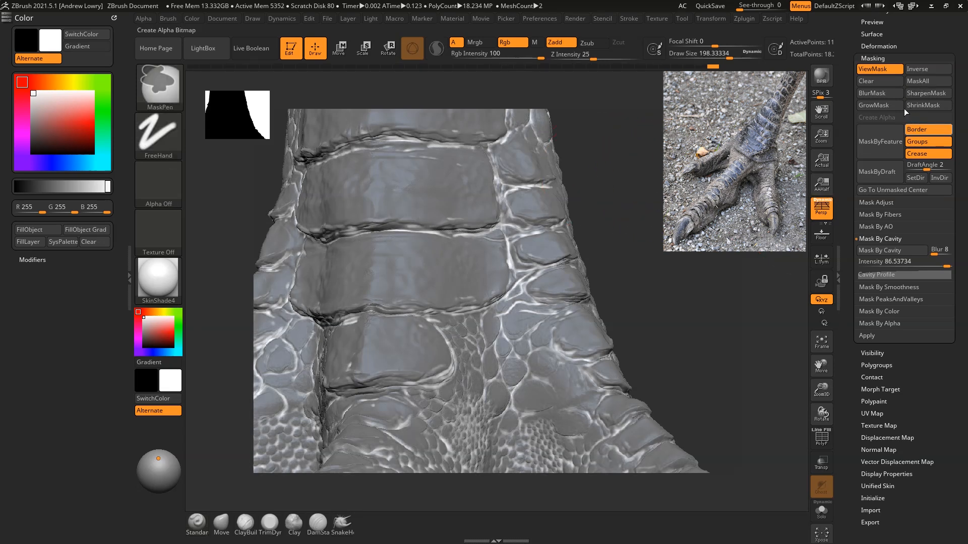
pyautogui.click(911, 110)
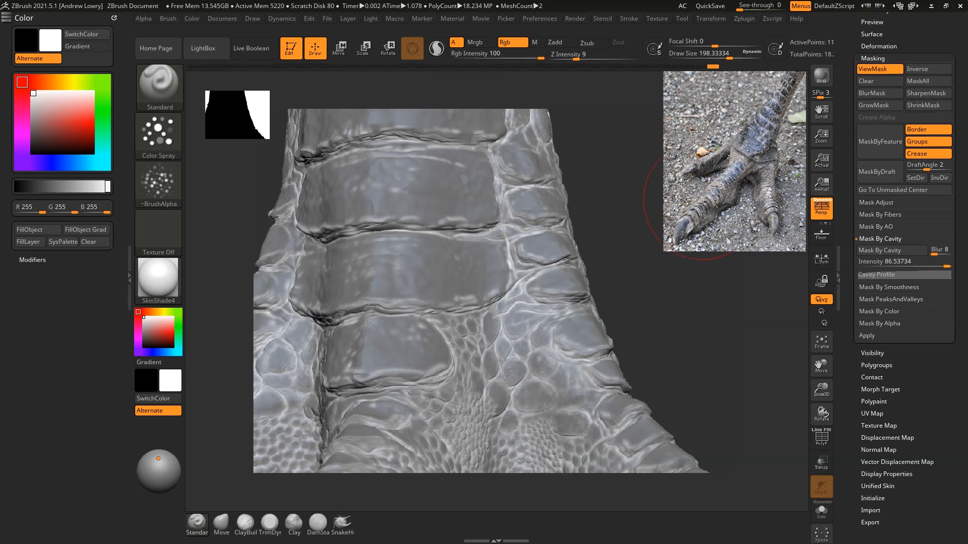
pyautogui.click(915, 93)
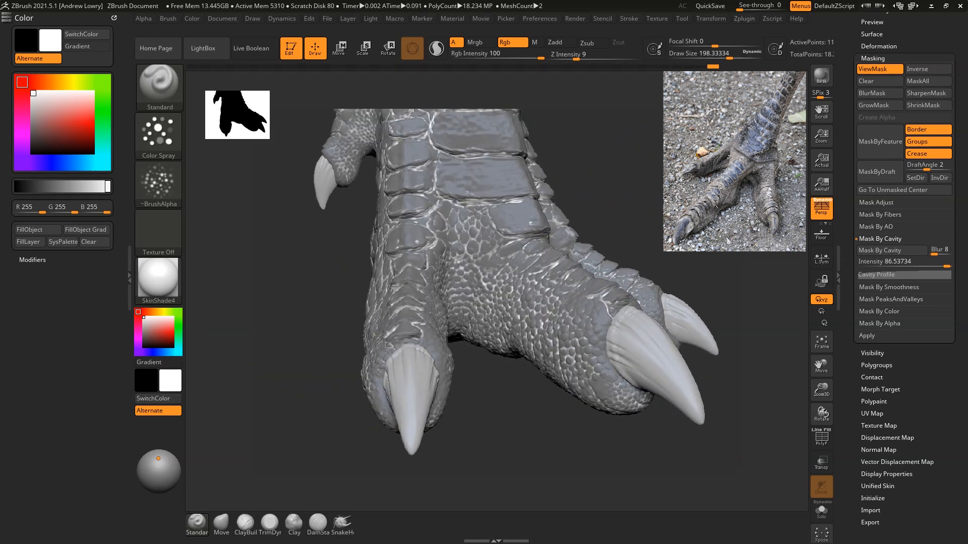
pyautogui.press('ctrl')
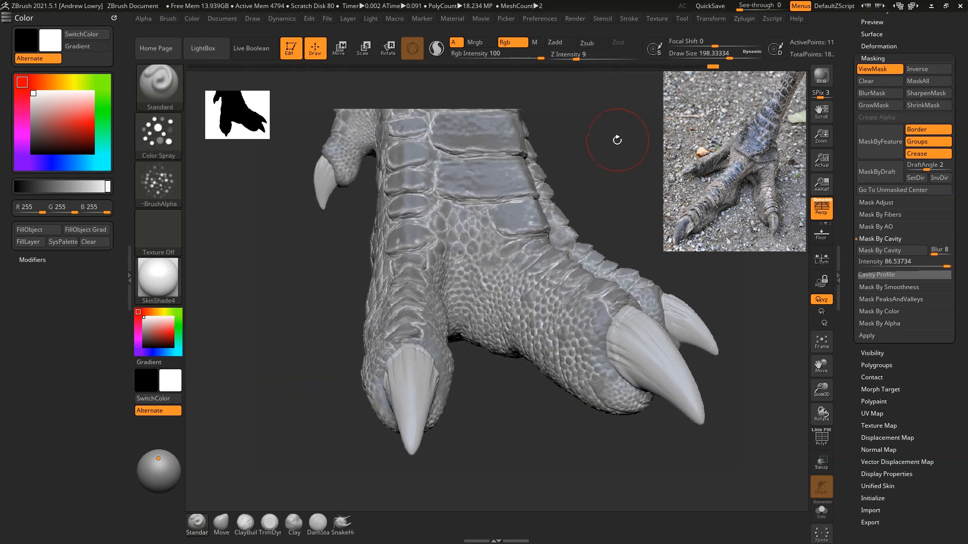
pyautogui.moveTo(616, 140)
pyautogui.mouseDown()
pyautogui.moveTo(620, 274)
pyautogui.moveTo(627, 199)
pyautogui.moveTo(639, 234)
pyautogui.mouseUp()
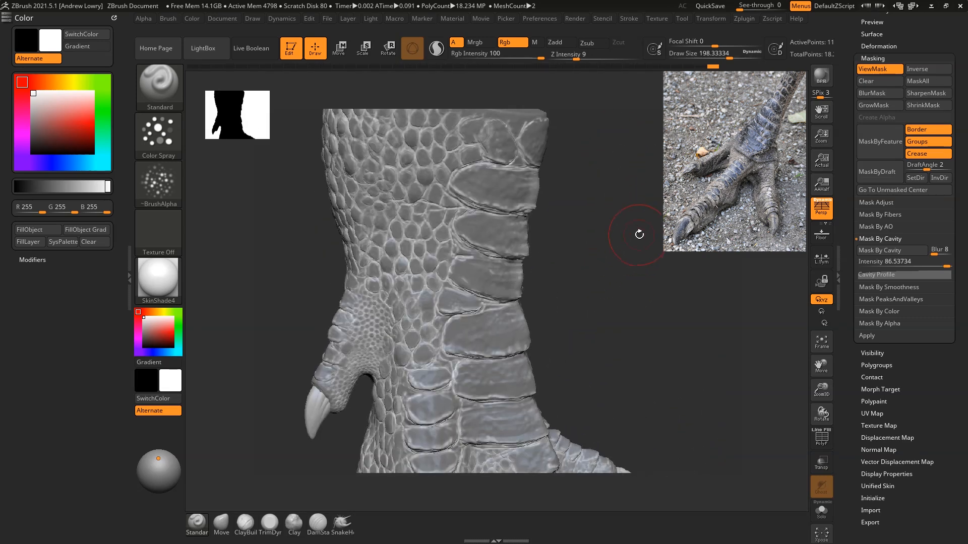
# Step: Grow and shrink the foot's mask, and invert it
pyautogui.click(878, 108)
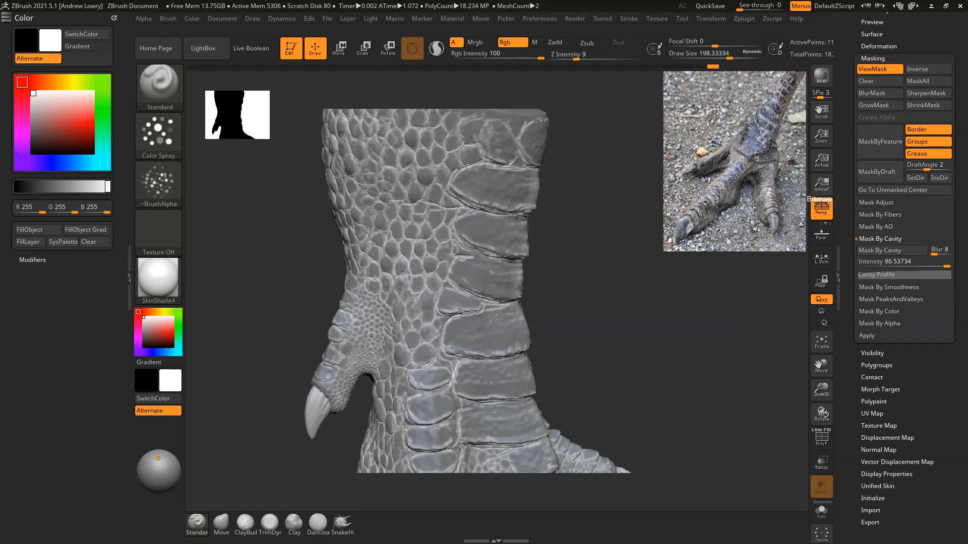
pyautogui.click(928, 105)
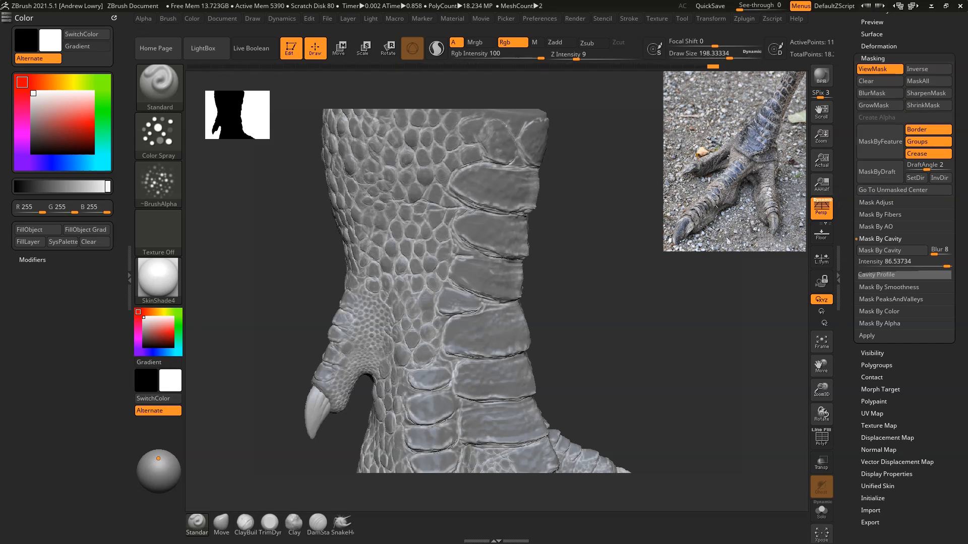
pyautogui.moveTo(660, 170); pyautogui.dragTo(579, 167)
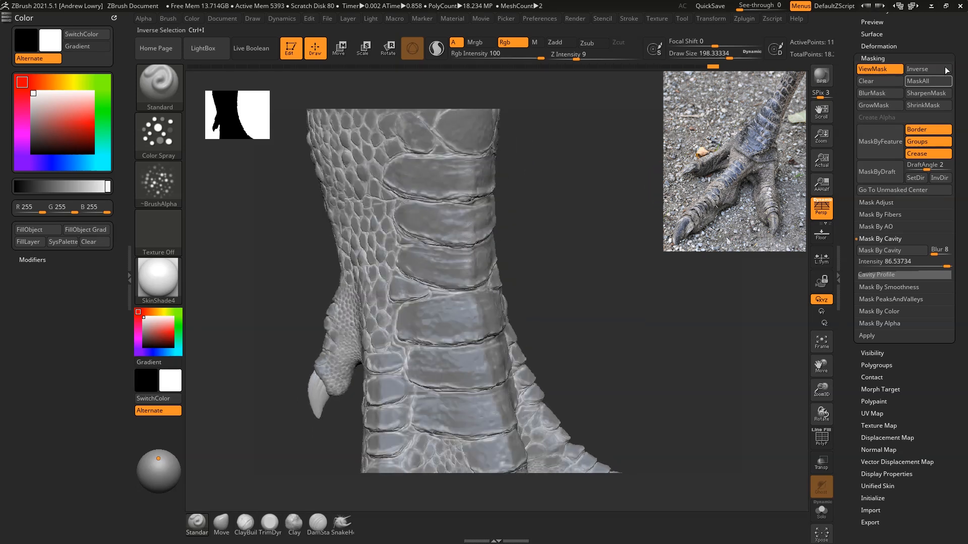
pyautogui.click(922, 71)
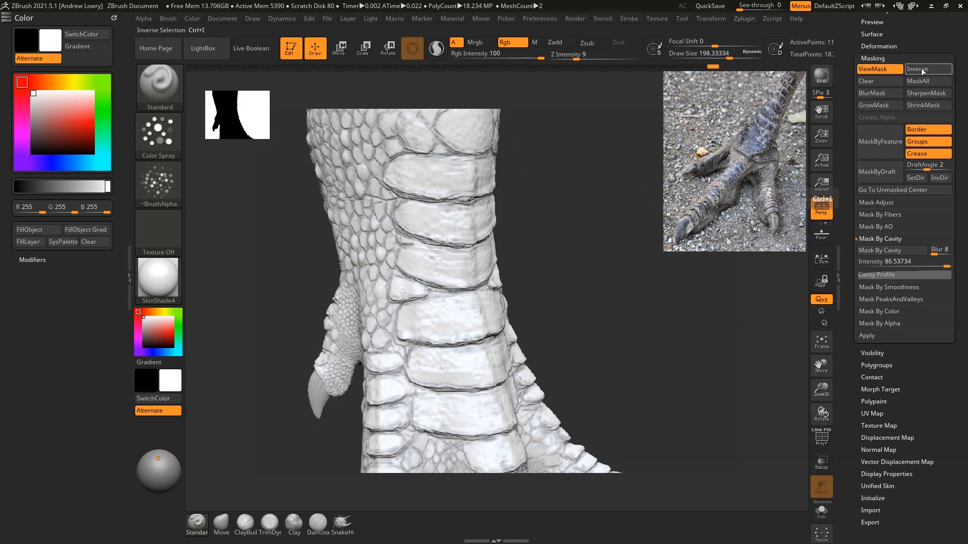
pyautogui.moveTo(571, 189); pyautogui.dragTo(607, 173)
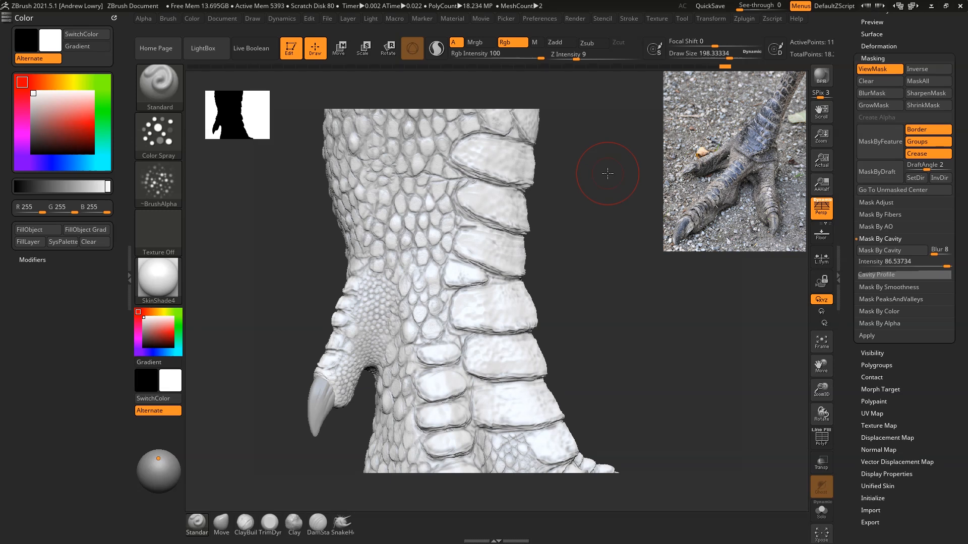
# Step: Sharpen the mask, invert it back to cover the scales, and blur its edges
pyautogui.click(919, 95)
pyautogui.click(921, 71)
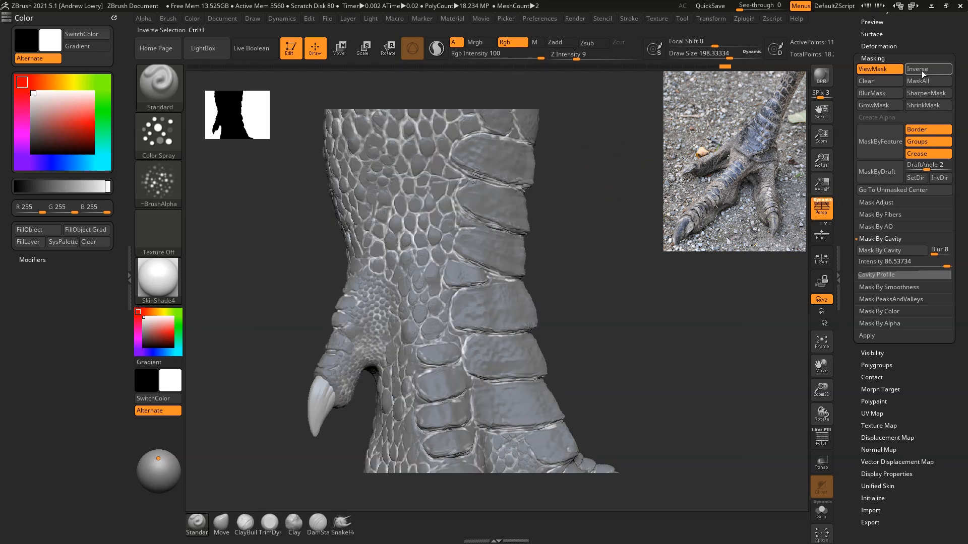
pyautogui.press('ctrl')
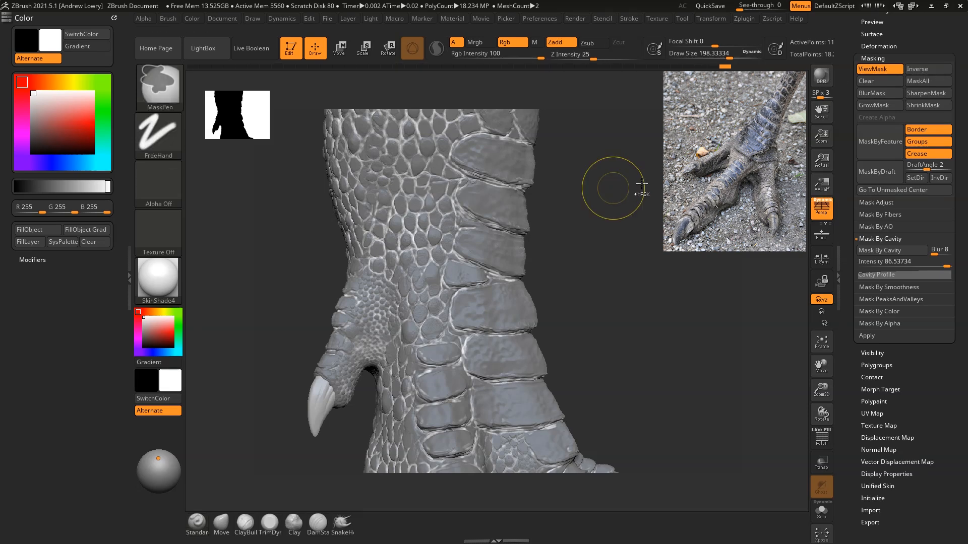
pyautogui.keyDown('ctrl'); pyautogui.click(636, 181); pyautogui.keyUp('ctrl')
pyautogui.moveTo(654, 209); pyautogui.dragTo(629, 204)
# Step: Set the brush Draw Size to 178.69786 and turn off the mask display on the foot
pyautogui.click(925, 71)
pyautogui.press('space')
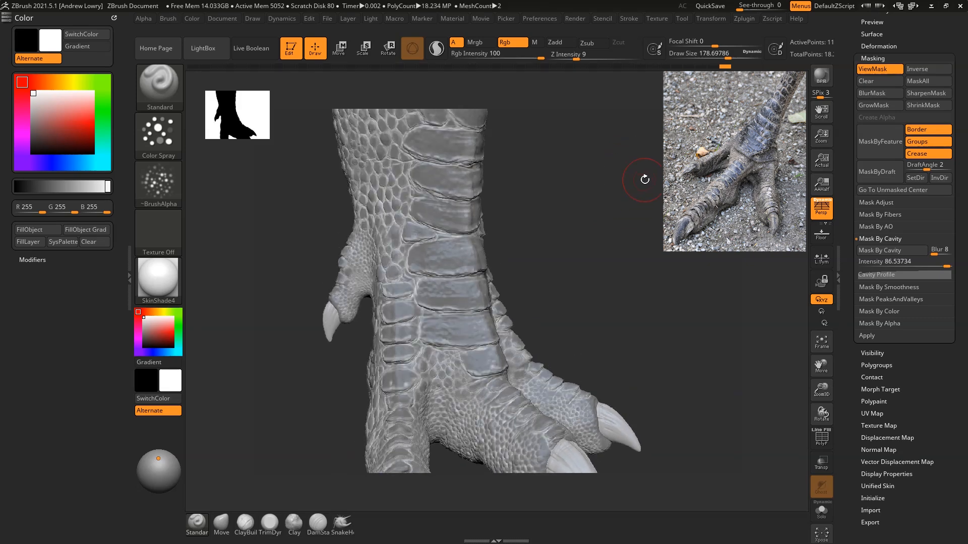
pyautogui.click(880, 69)
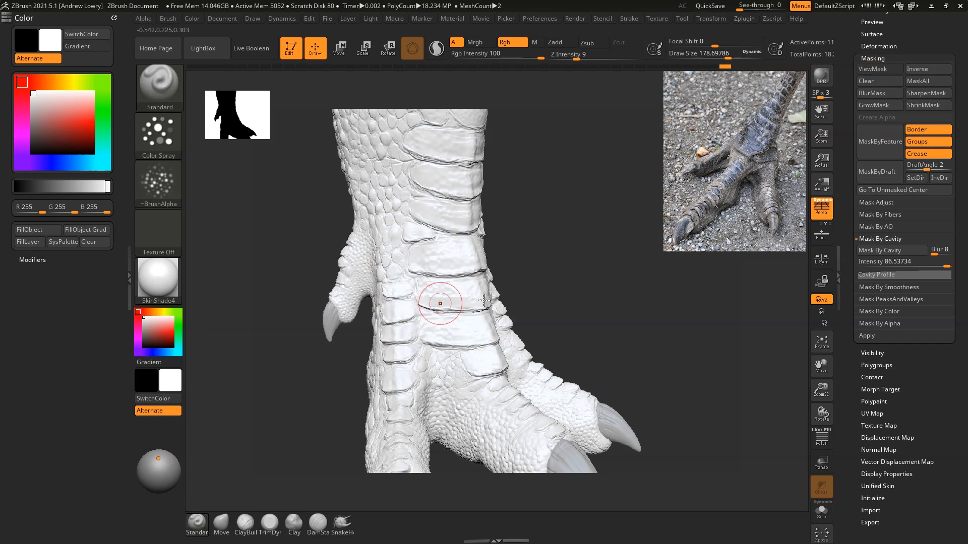
# Step: Turn the foot subtool's polypaint display back on and pick a brownish grey (RGB 127, 117, 103)
pyautogui.scroll(10, 933, 29)
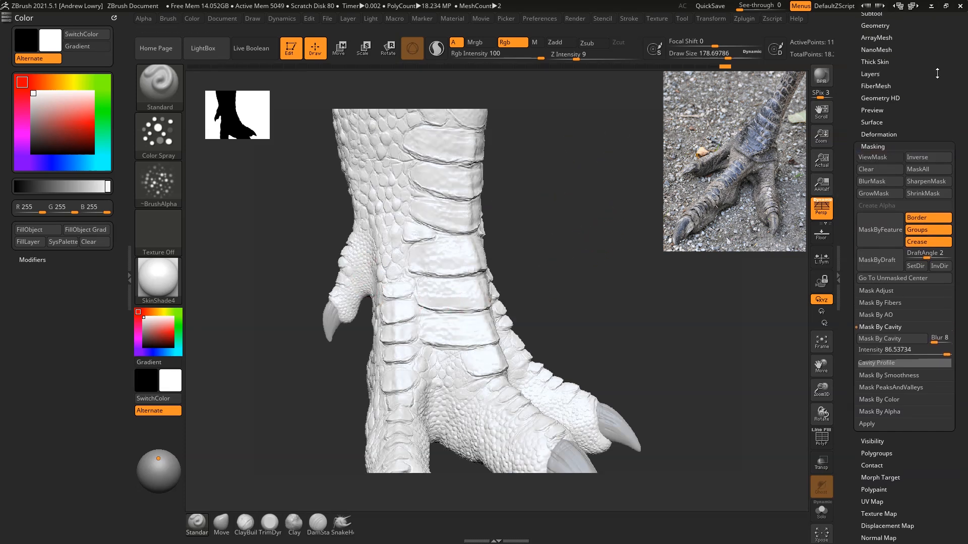
pyautogui.press('shift')
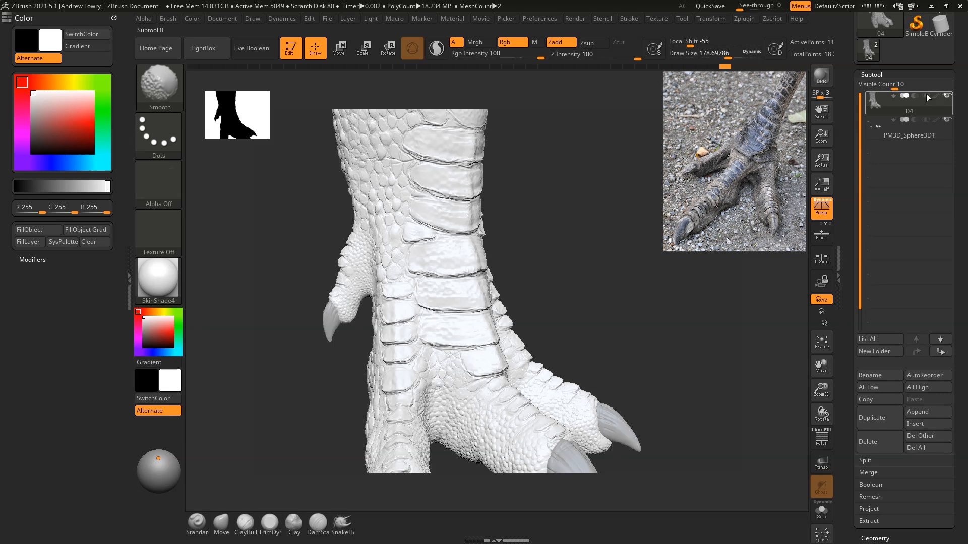
pyautogui.click(936, 99)
pyautogui.scroll(-5, 864, 70)
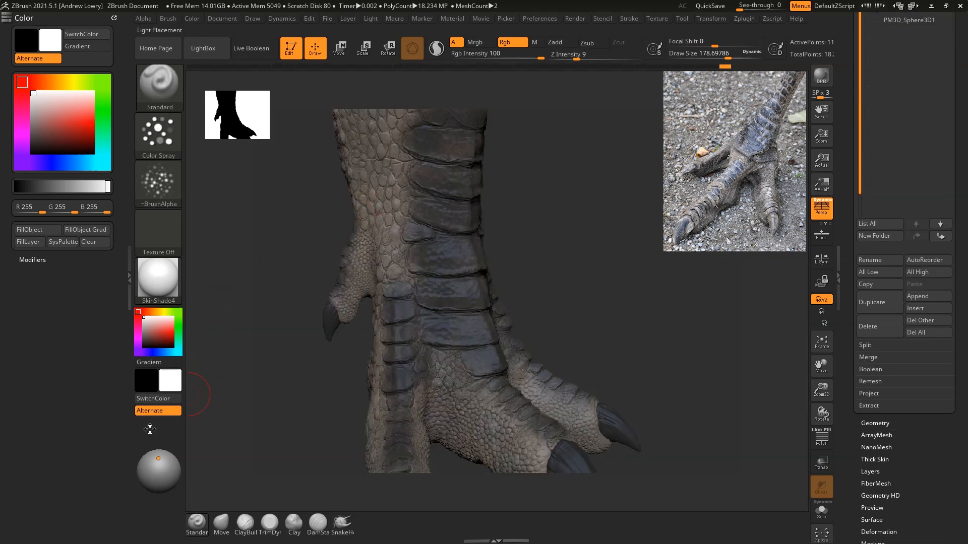
pyautogui.moveTo(159, 334); pyautogui.dragTo(542, 451)
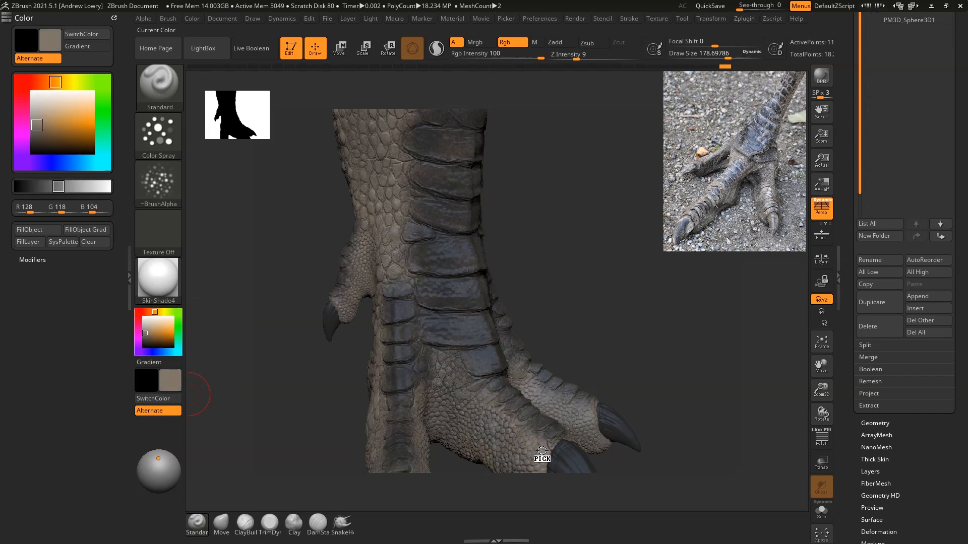
# Step: Pick a light warm grey (RGB 183, 176, 165) and set the brush Draw Size to 173.22641
pyautogui.click(147, 327)
pyautogui.moveTo(147, 327); pyautogui.dragTo(146, 326)
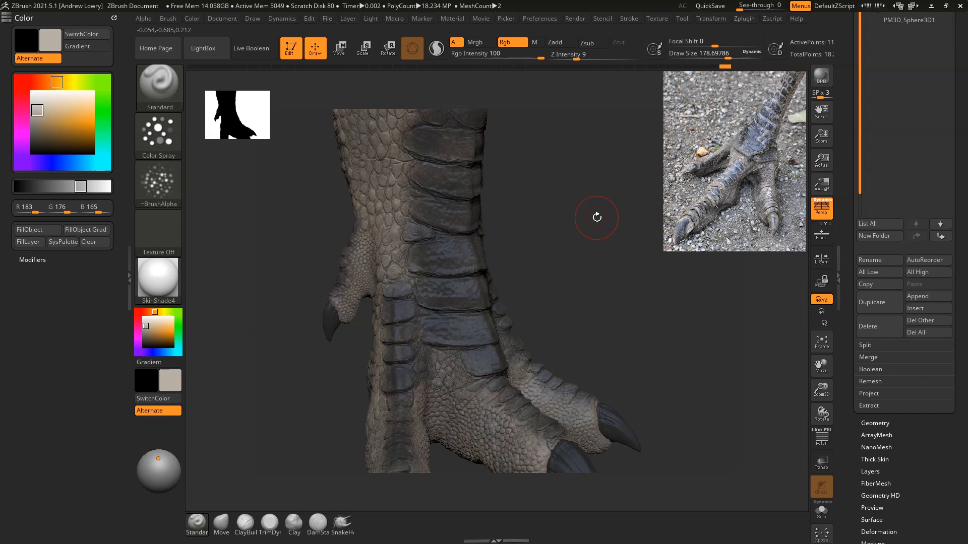
pyautogui.moveTo(628, 270)
pyautogui.mouseDown()
pyautogui.moveTo(607, 262)
pyautogui.moveTo(621, 256)
pyautogui.mouseUp()
pyautogui.press('space')
pyautogui.moveTo(677, 281); pyautogui.dragTo(618, 166)
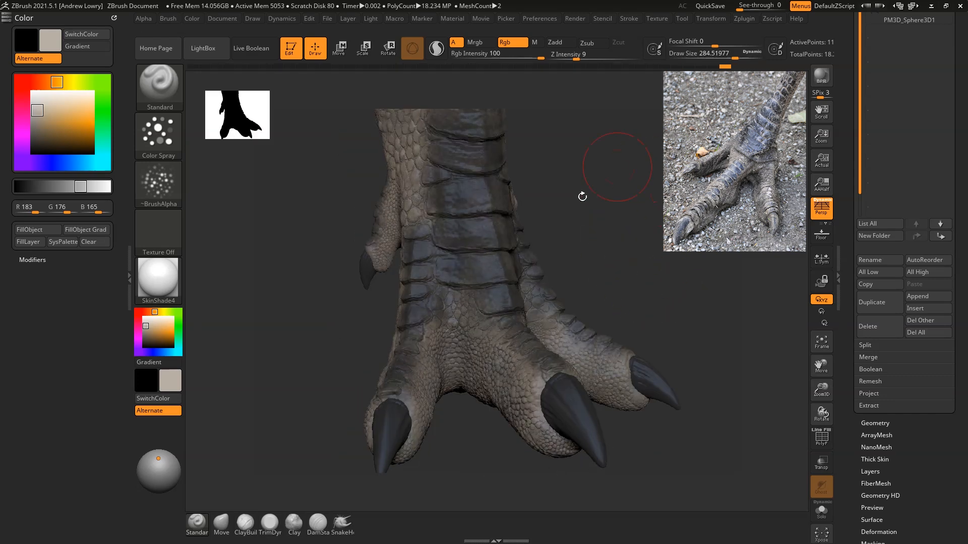
pyautogui.press('space')
pyautogui.moveTo(499, 290); pyautogui.dragTo(495, 288)
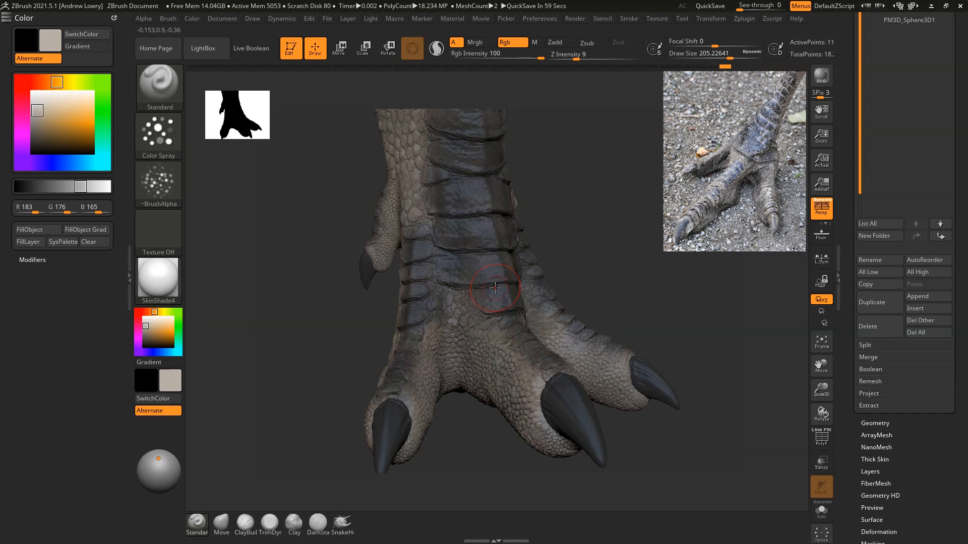
pyautogui.moveTo(176, 180)
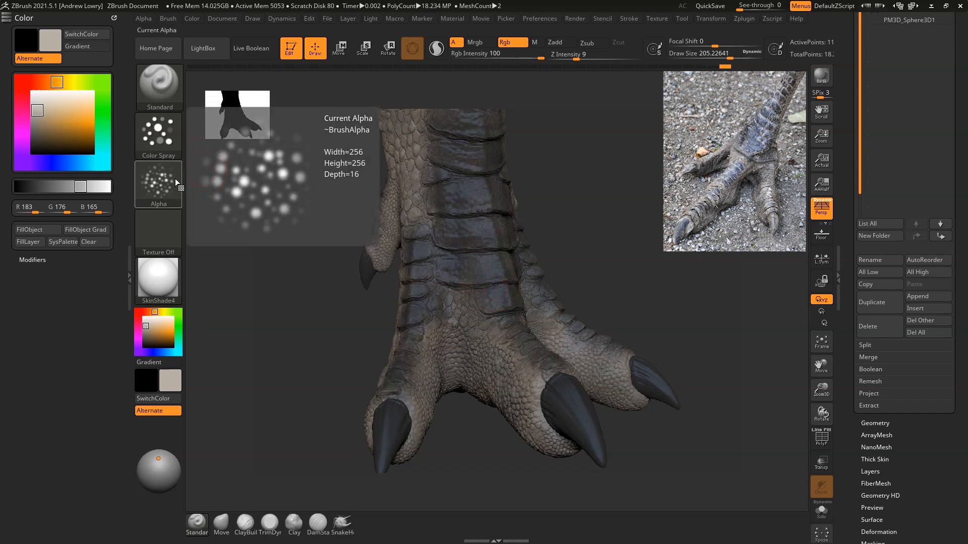
pyautogui.click(175, 179)
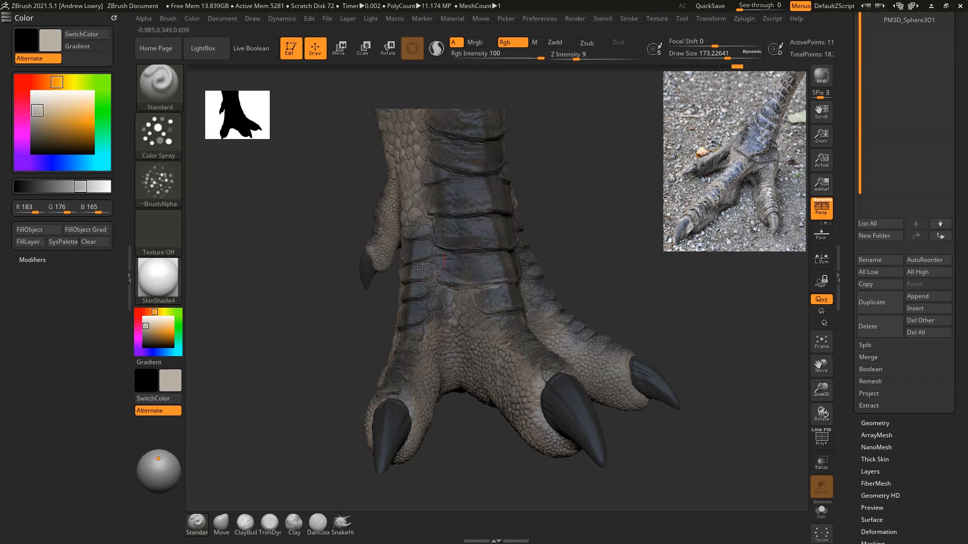
# Step: Spray light grey polypaint along the edges and creases of the large shin plates and the smaller scales beside them
pyautogui.moveTo(422, 311); pyautogui.dragTo(468, 229)
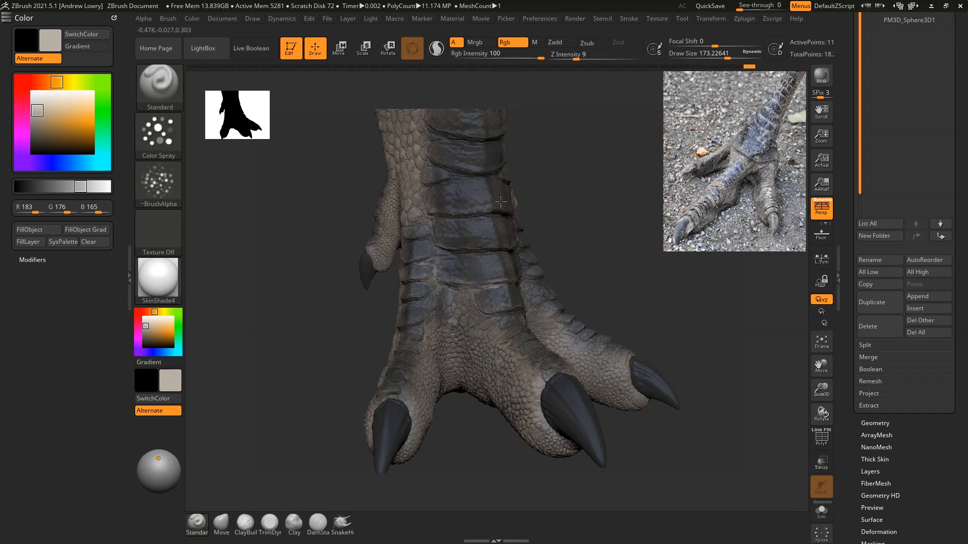
pyautogui.keyDown('alt'); pyautogui.moveTo(583, 196); pyautogui.dragTo(583, 229); pyautogui.keyUp('alt')
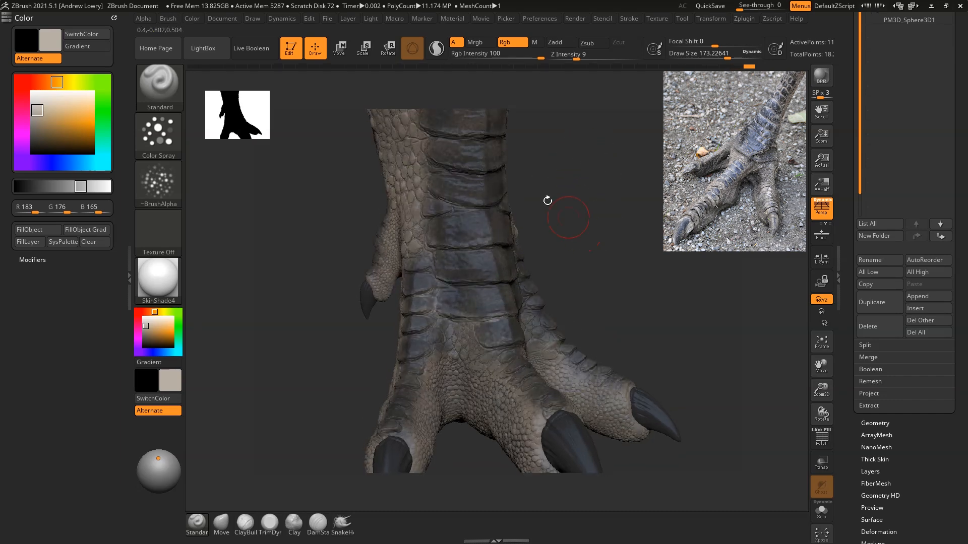
pyautogui.moveTo(471, 136)
pyautogui.mouseDown()
pyautogui.moveTo(424, 122)
pyautogui.moveTo(456, 124)
pyautogui.mouseUp()
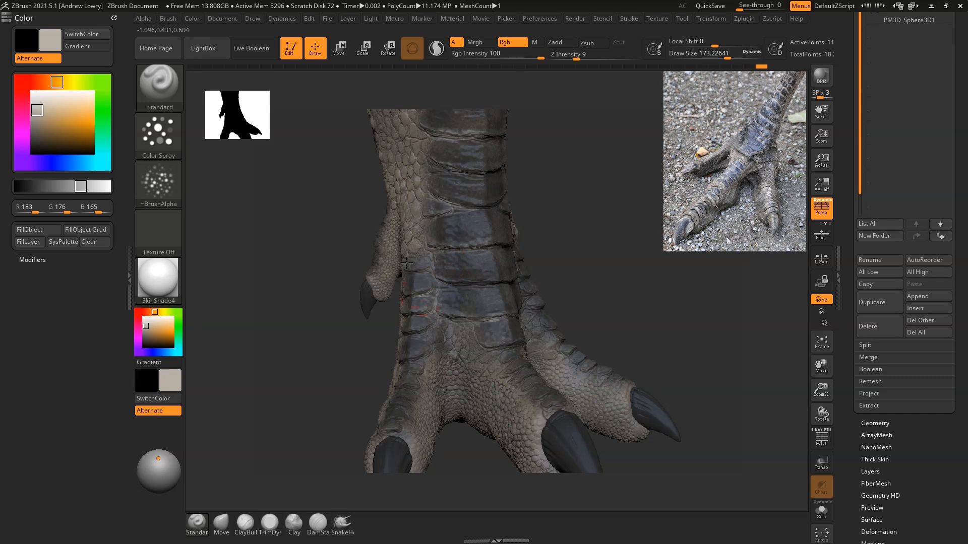
pyautogui.moveTo(697, 282); pyautogui.dragTo(613, 260)
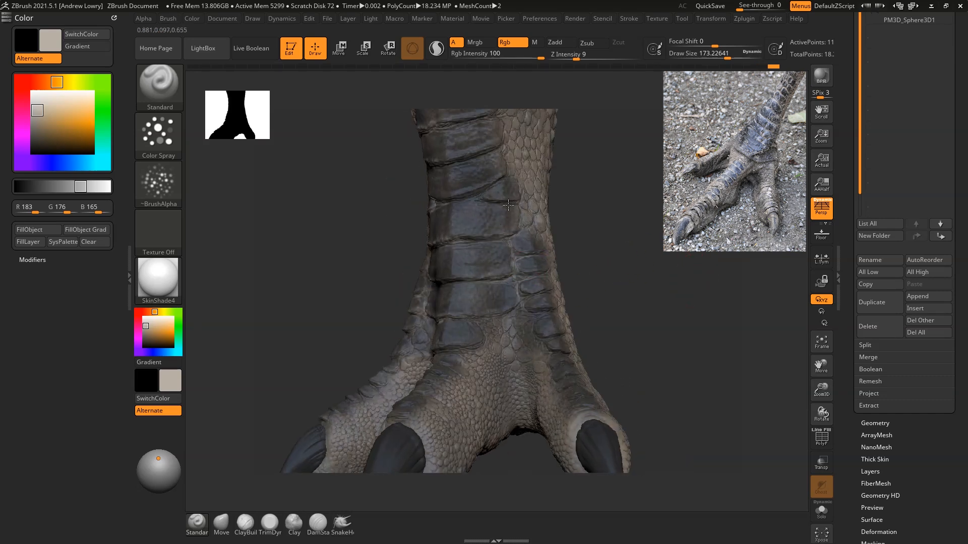
pyautogui.keyDown('alt'); pyautogui.moveTo(652, 211); pyautogui.dragTo(660, 307); pyautogui.keyUp('alt')
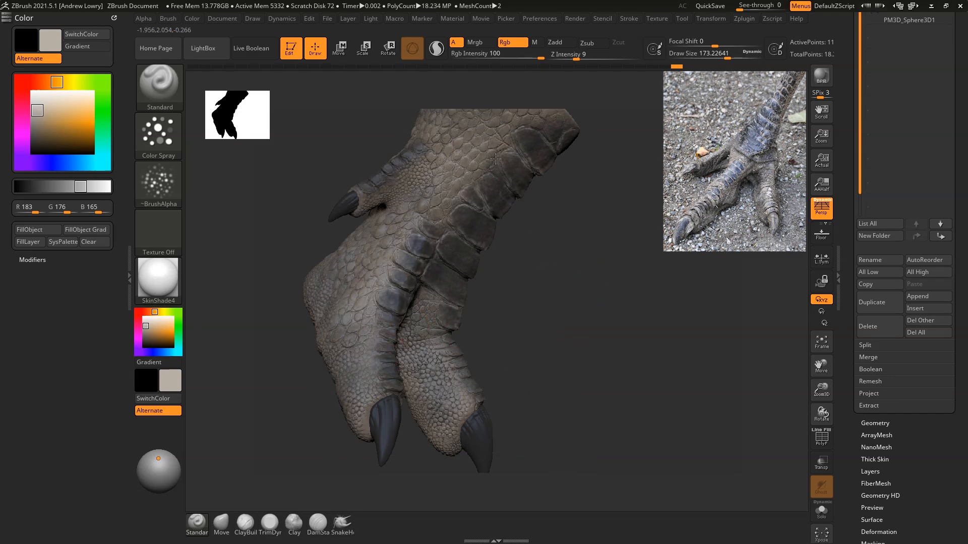
# Step: Spray light grey polypaint onto the lower front plates and the scales running down the toes
pyautogui.moveTo(633, 222); pyautogui.dragTo(544, 317)
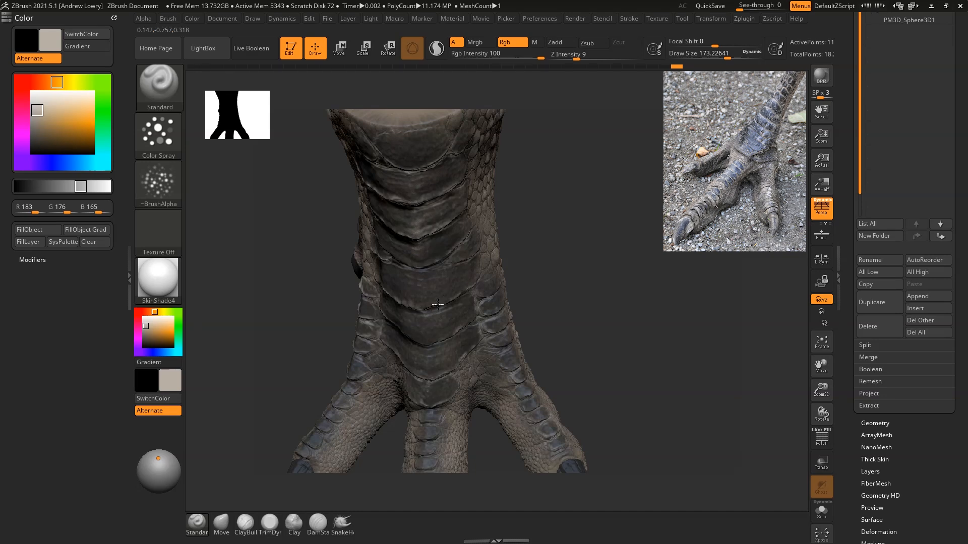
pyautogui.moveTo(433, 427); pyautogui.dragTo(435, 422)
pyautogui.keyDown('alt'); pyautogui.moveTo(658, 281); pyautogui.dragTo(687, 174); pyautogui.keyUp('alt')
pyautogui.moveTo(463, 336)
pyautogui.mouseDown()
pyautogui.moveTo(462, 322)
pyautogui.moveTo(456, 360)
pyautogui.mouseUp()
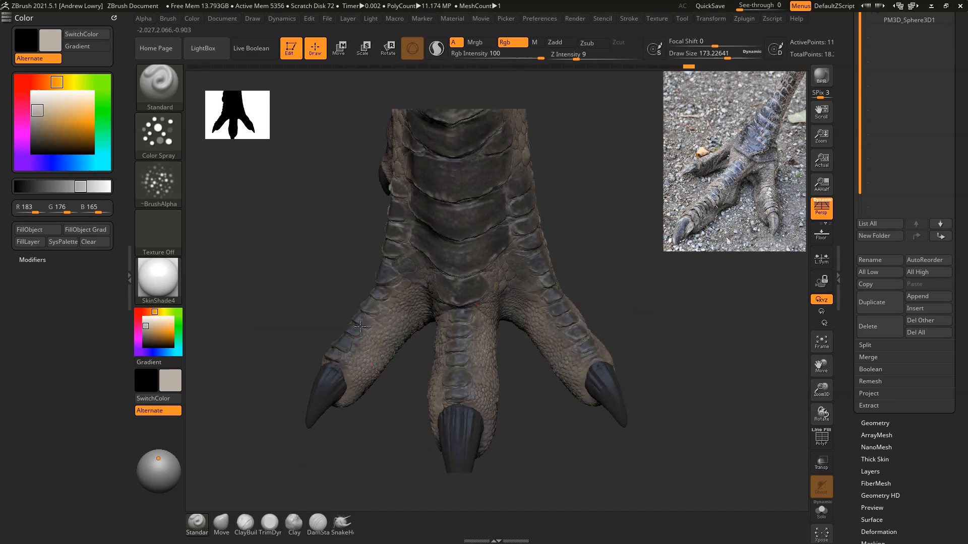
pyautogui.moveTo(661, 272); pyautogui.dragTo(465, 238)
# Step: Spray light grey into the gaps between the side scales where the inner toe meets the leg, and around the rear toe
pyautogui.moveTo(652, 234); pyautogui.dragTo(613, 282)
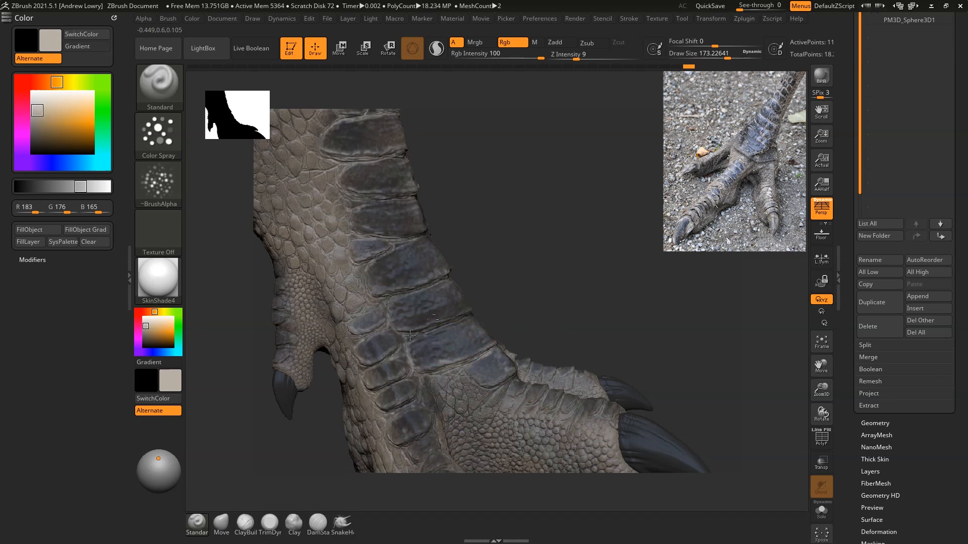
pyautogui.moveTo(379, 324); pyautogui.dragTo(432, 424)
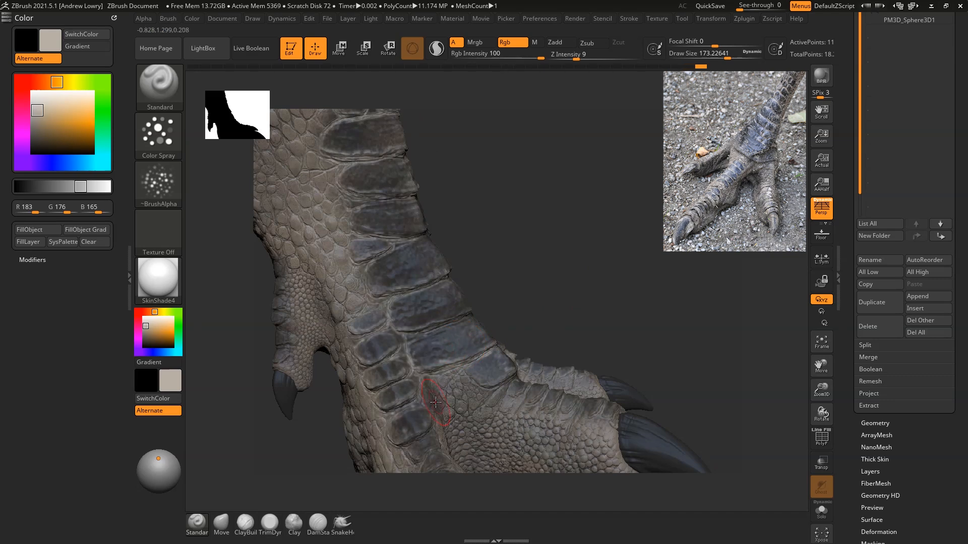
pyautogui.moveTo(614, 269); pyautogui.dragTo(609, 389)
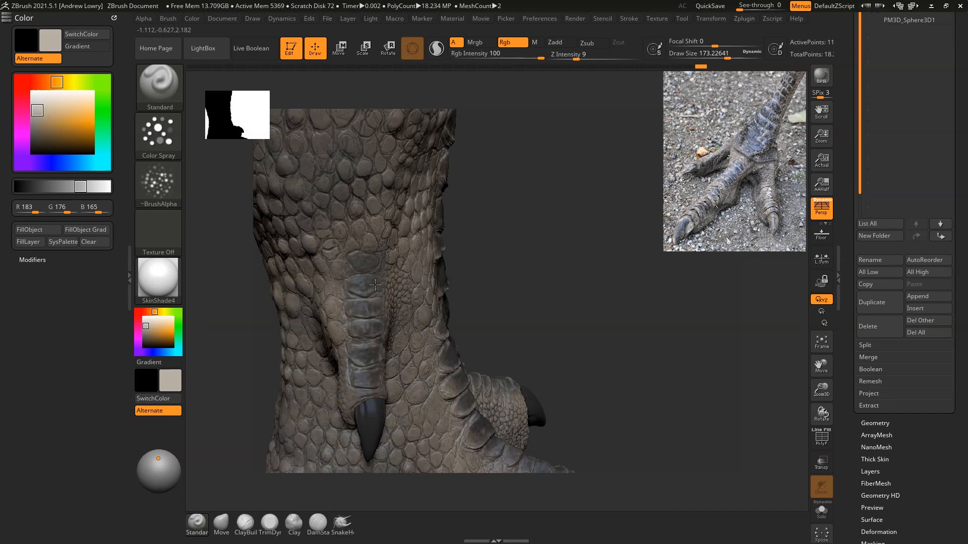
pyautogui.moveTo(610, 291); pyautogui.dragTo(685, 247)
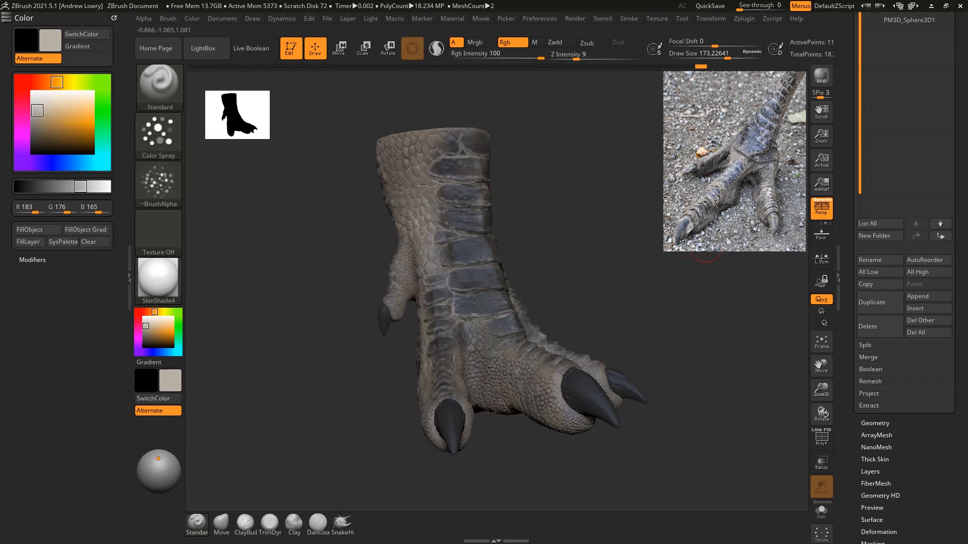
# Step: Mask the foot by cavity with Blur 1 and Intensity 67.17675
pyautogui.scroll(-5, 924, 463)
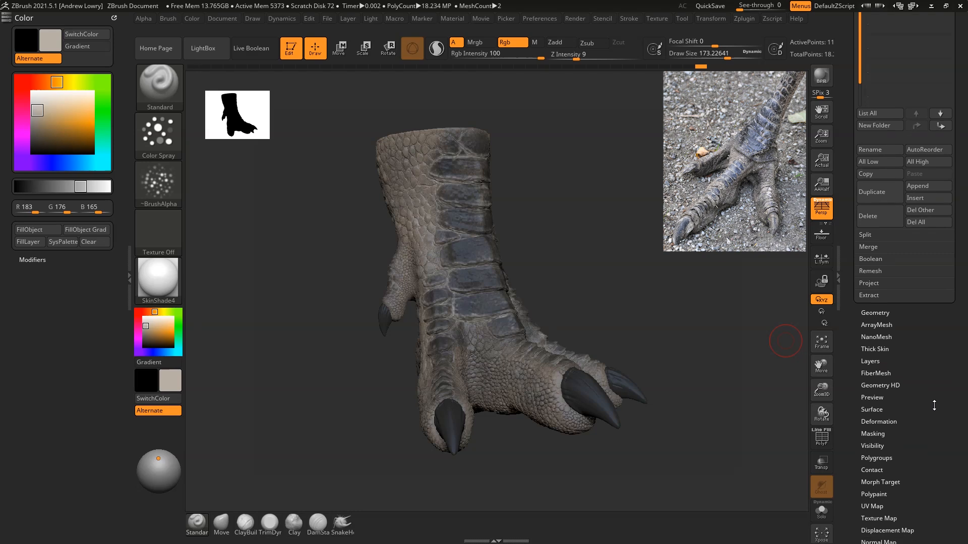
pyautogui.click(873, 434)
pyautogui.scroll(-14, 888, 423)
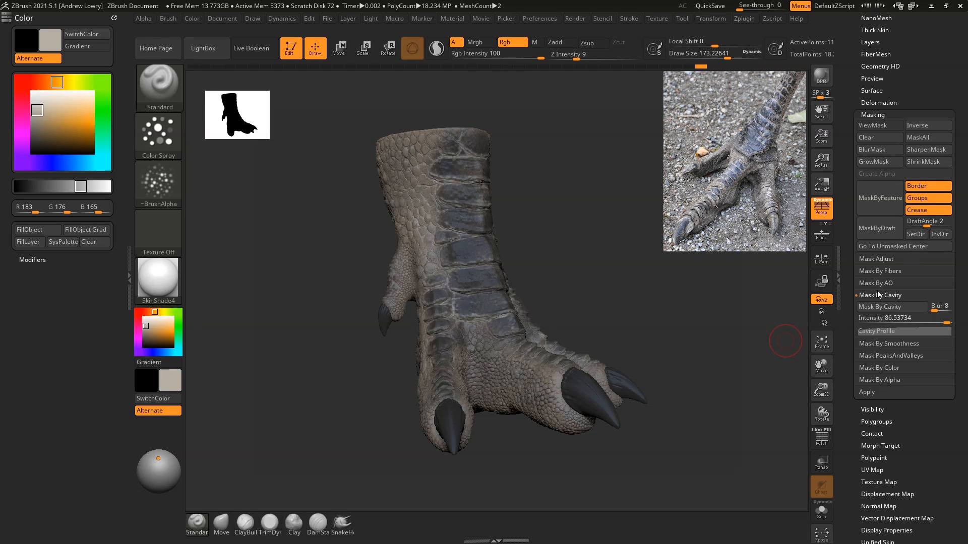
pyautogui.moveTo(936, 311); pyautogui.dragTo(934, 311)
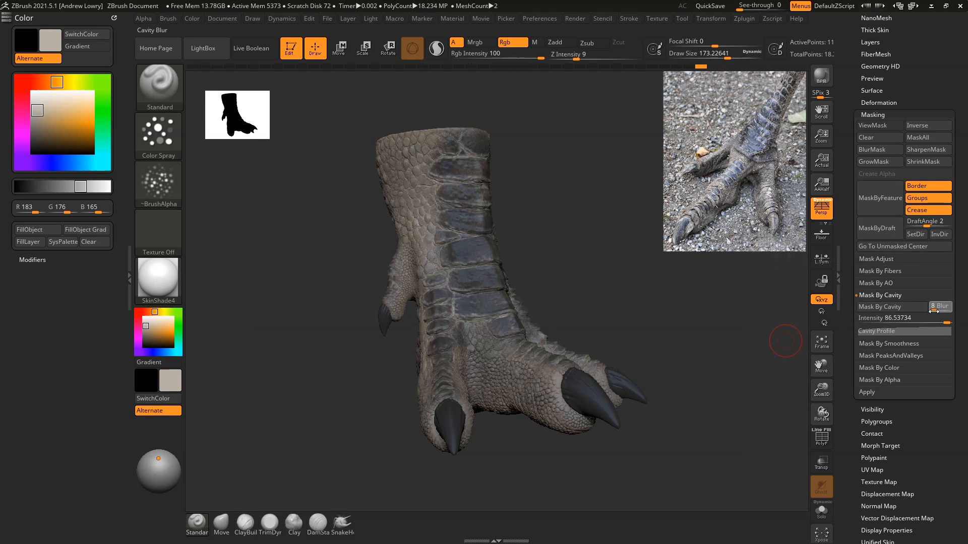
pyautogui.moveTo(944, 323); pyautogui.dragTo(944, 323)
pyautogui.click(880, 307)
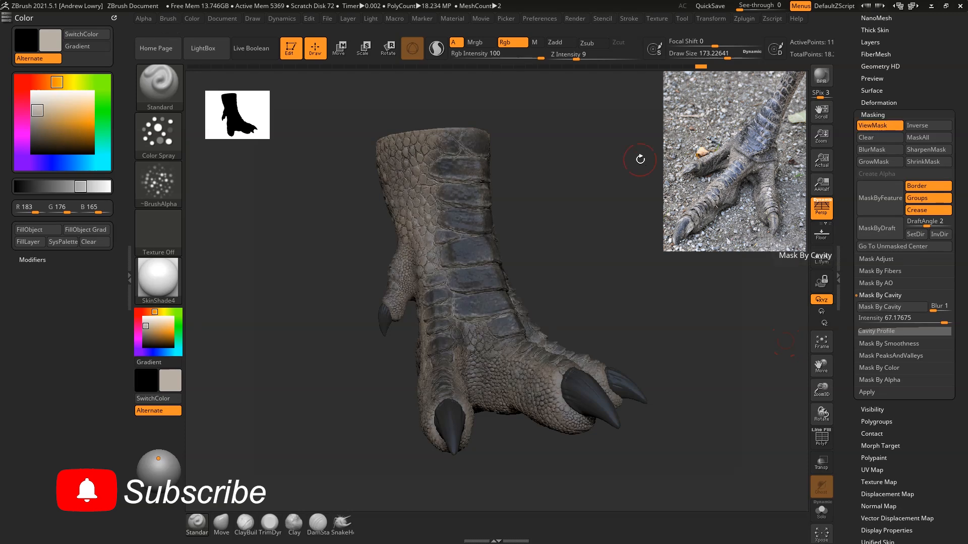
# Step: Turn off the foot subtool's polypaint display and set the colour to white (RGB 255, 255, 255)
pyautogui.moveTo(953, 21); pyautogui.dragTo(964, 82)
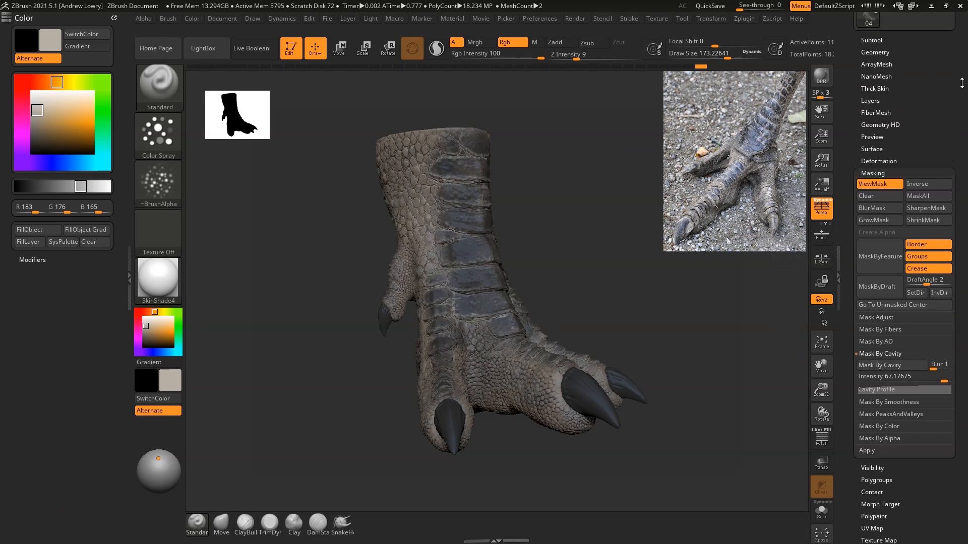
pyautogui.click(888, 40)
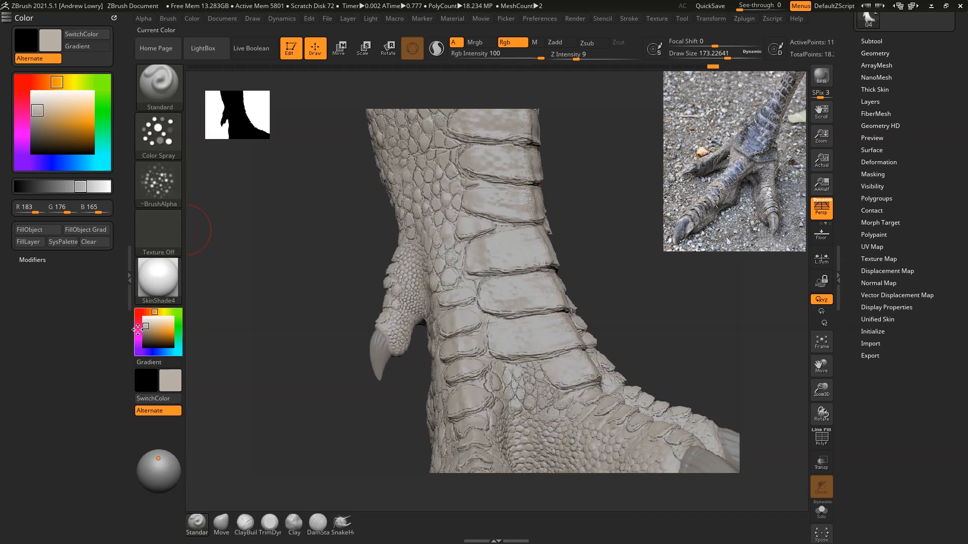
pyautogui.moveTo(146, 326); pyautogui.dragTo(140, 314)
pyautogui.moveTo(680, 290); pyautogui.dragTo(696, 242)
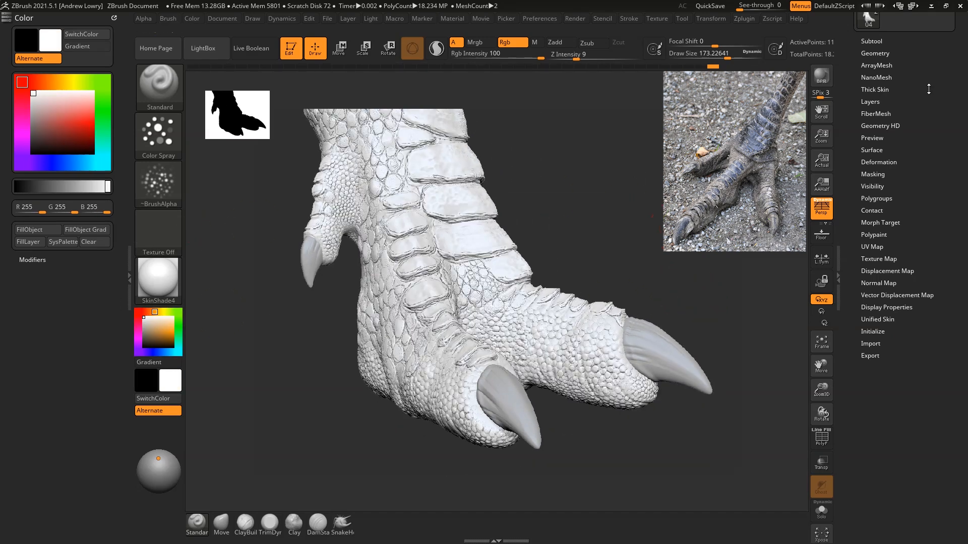
# Step: Remask the foot by cavity at Intensity 100, and invert and shrink that mask
pyautogui.click(884, 174)
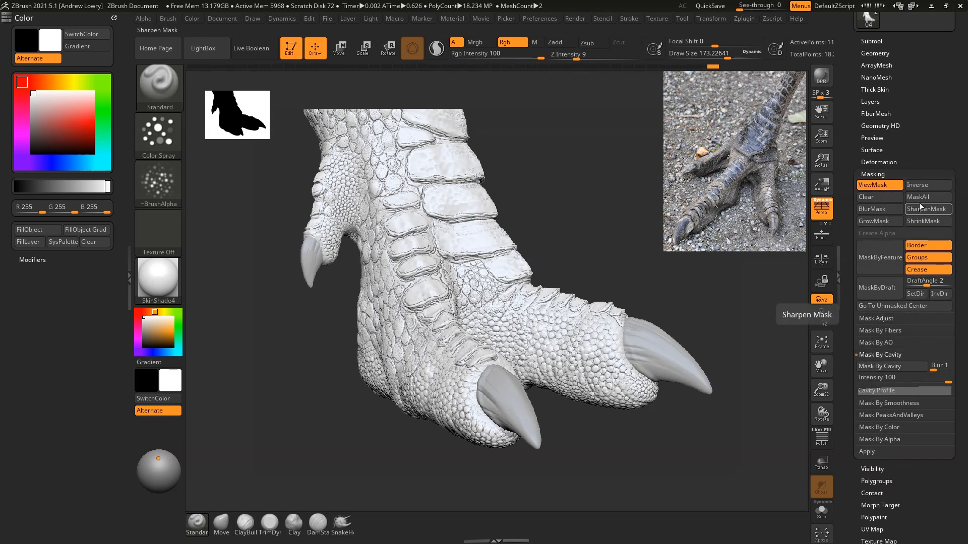
pyautogui.click(918, 189)
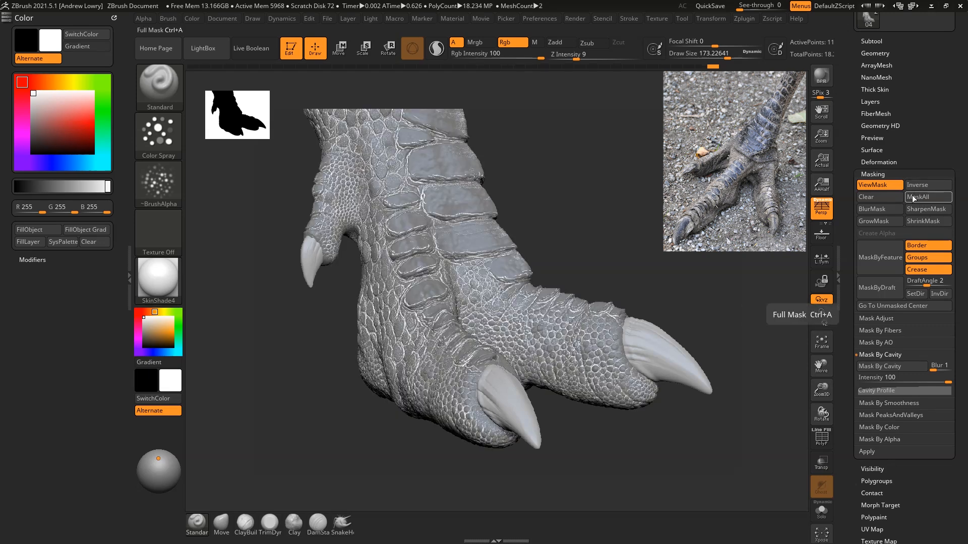
pyautogui.click(925, 223)
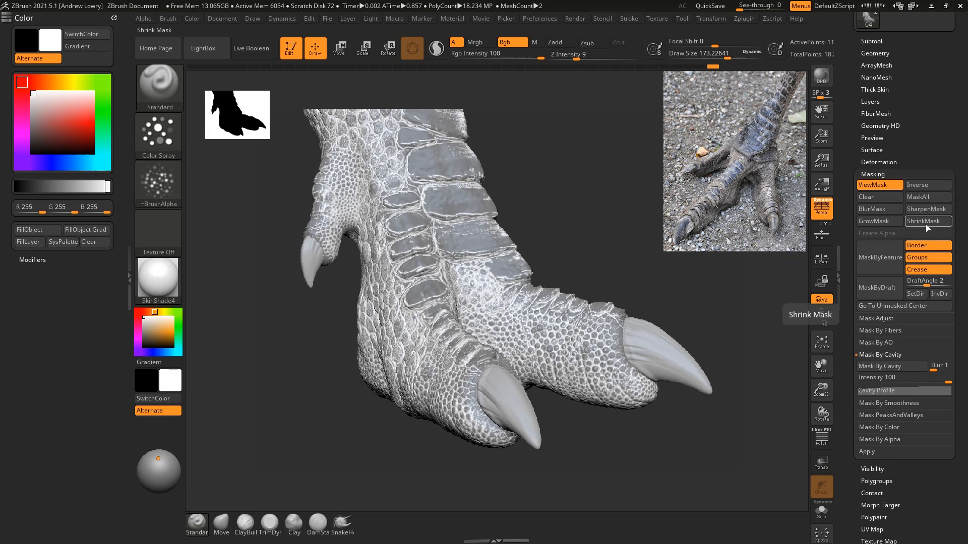
pyautogui.keyDown('alt'); pyautogui.moveTo(508, 127); pyautogui.dragTo(570, 195); pyautogui.keyUp('alt')
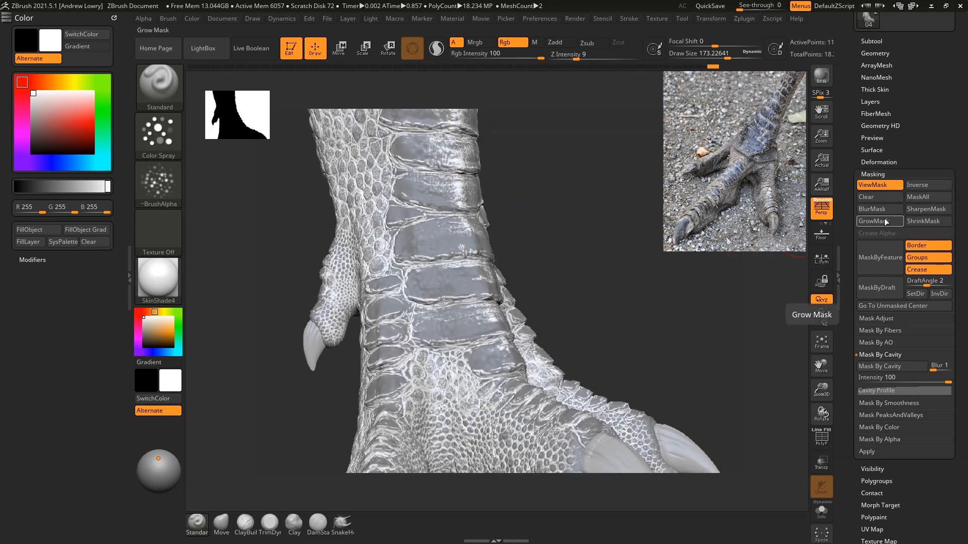
# Step: Sharpen the mask and invert it to cover the recesses between the scales
pyautogui.click(925, 209)
pyautogui.moveTo(594, 191); pyautogui.dragTo(597, 194)
pyautogui.hotkey('ctrl', 'i')
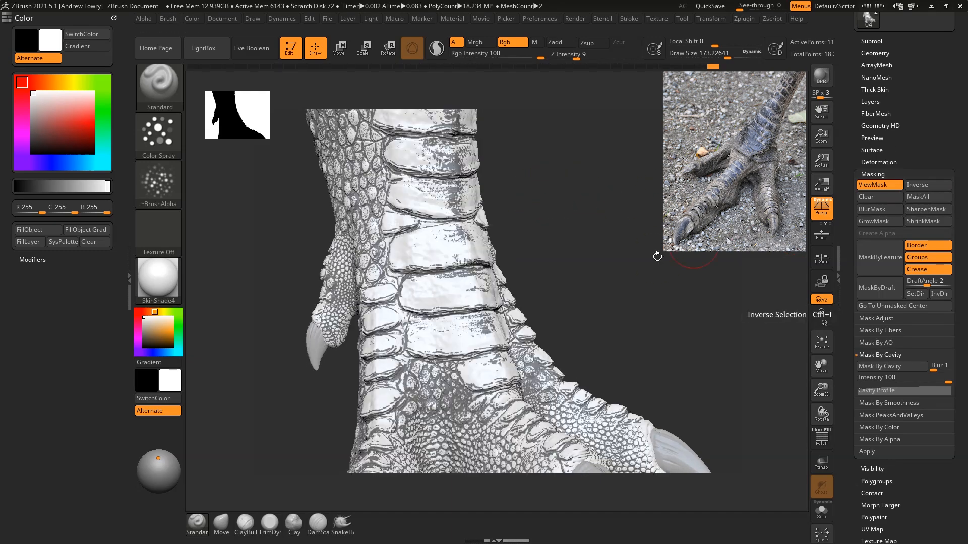
pyautogui.moveTo(639, 274); pyautogui.dragTo(644, 218)
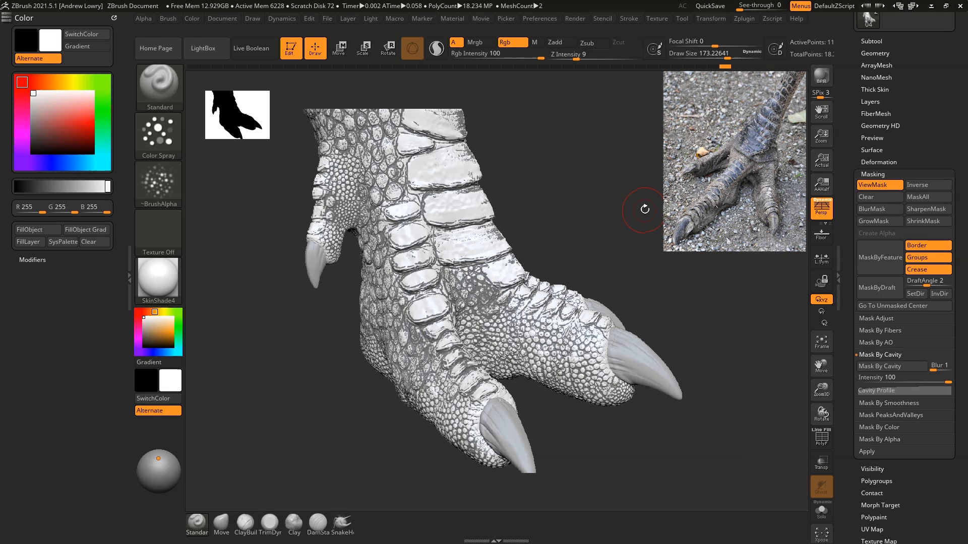
pyautogui.moveTo(660, 169); pyautogui.dragTo(646, 260)
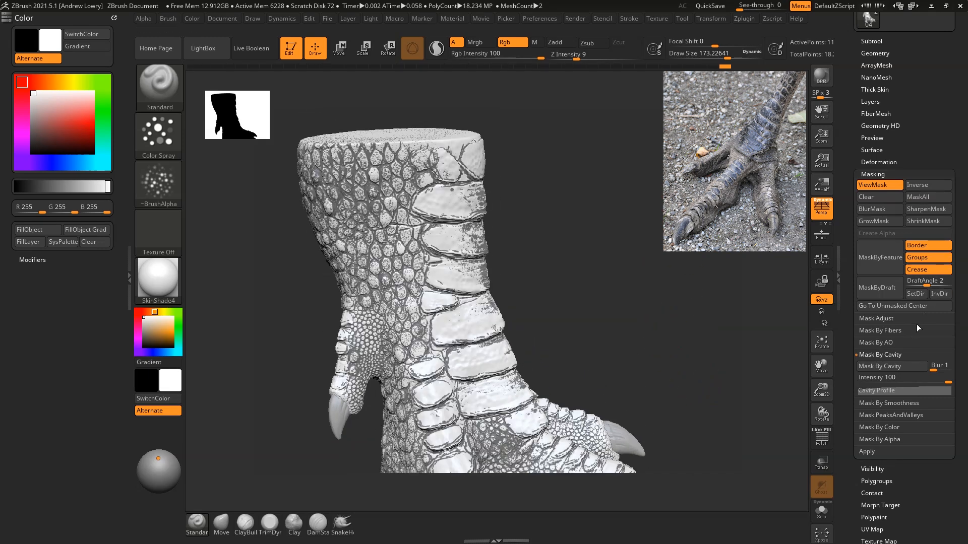
# Step: Soften the recess mask with Mask Adjust, using a Blur of 13
pyautogui.click(876, 318)
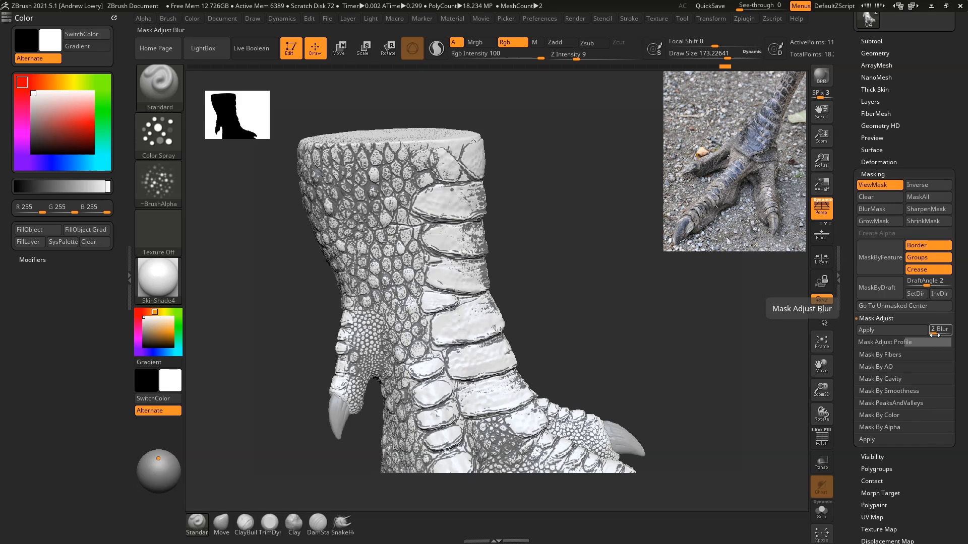
pyautogui.moveTo(935, 334); pyautogui.dragTo(936, 335)
pyautogui.click(903, 329)
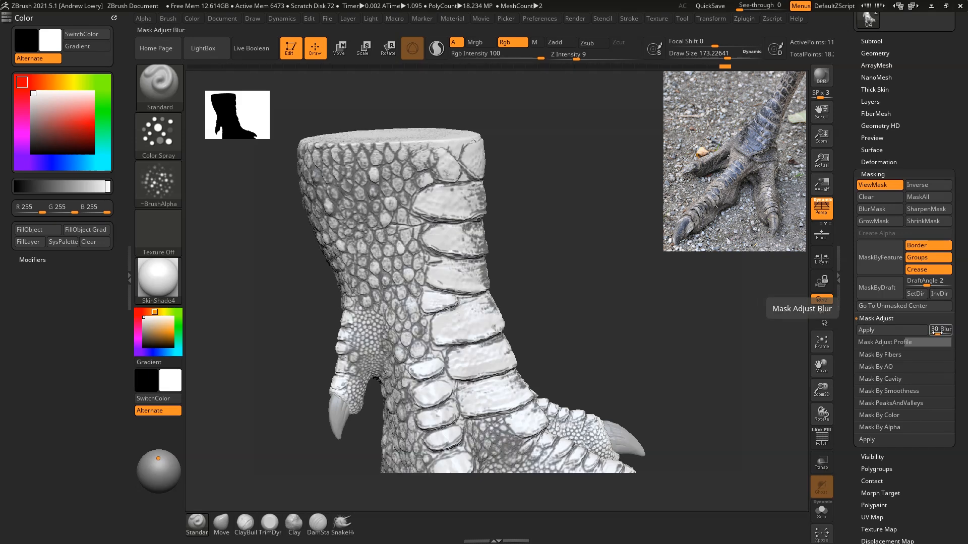
pyautogui.press('ctrl')
pyautogui.moveTo(938, 336); pyautogui.dragTo(934, 333)
pyautogui.click(907, 330)
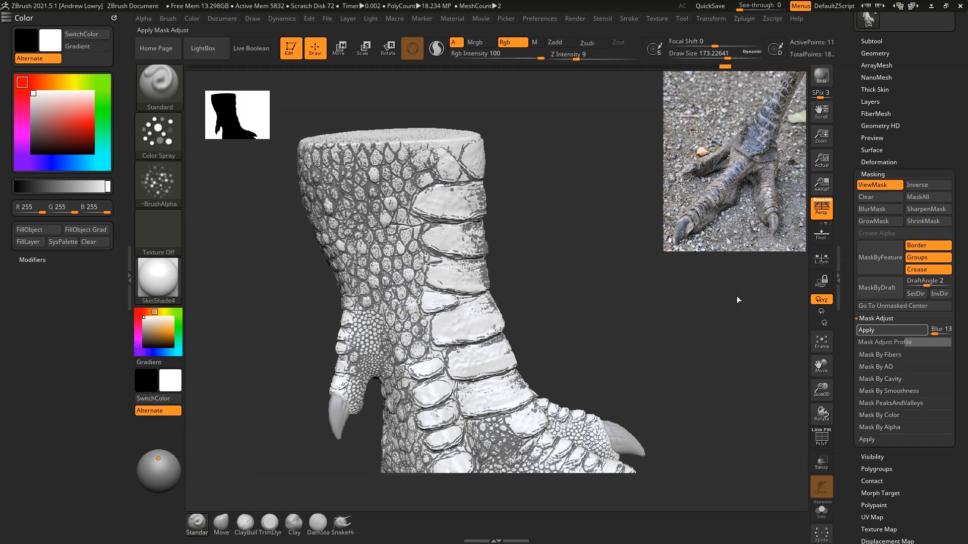
# Step: Invert the adjusted mask so that it covers the scales and leaves the recesses paintable
pyautogui.moveTo(707, 307); pyautogui.dragTo(675, 256)
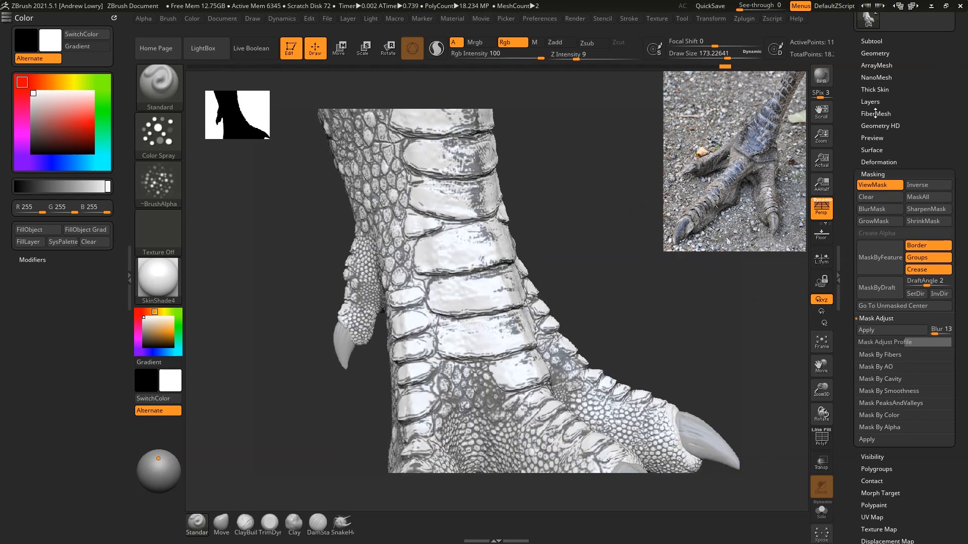
pyautogui.click(919, 186)
pyautogui.press('f')
pyautogui.moveTo(640, 202); pyautogui.dragTo(675, 204)
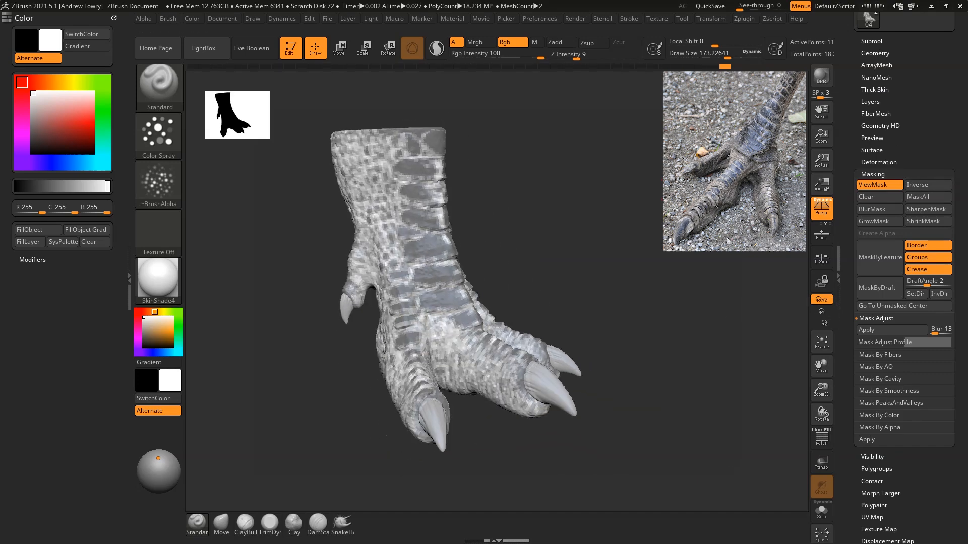
# Step: Invert the mask so that it covers the recesses and leaves the scales paintable, and hide the mask display
pyautogui.click(930, 186)
pyautogui.moveTo(593, 193); pyautogui.dragTo(579, 214)
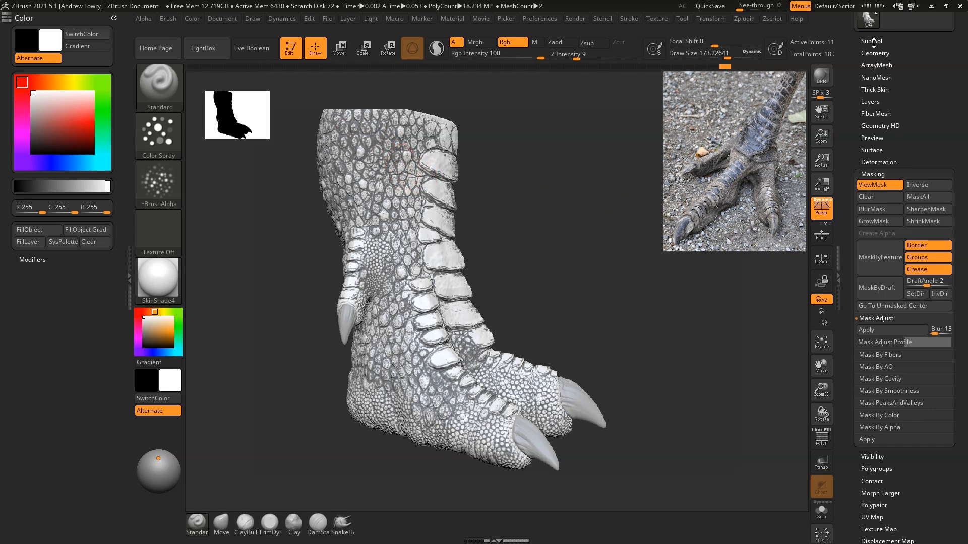
pyautogui.click(895, 185)
# Step: Turn the polypaint display back on for the foot subtool
pyautogui.click(867, 41)
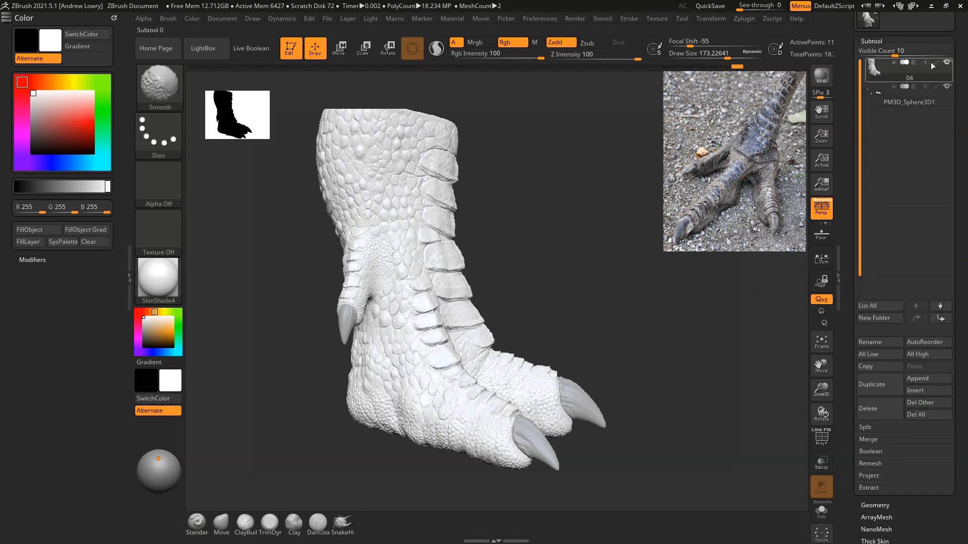
pyautogui.keyDown('shift'); pyautogui.click(935, 62); pyautogui.keyUp('shift')
pyautogui.moveTo(562, 148)
pyautogui.keyDown('alt'); pyautogui.mouseDown()
pyautogui.moveTo(644, 185)
pyautogui.moveTo(646, 212)
pyautogui.mouseUp(); pyautogui.keyUp('alt')
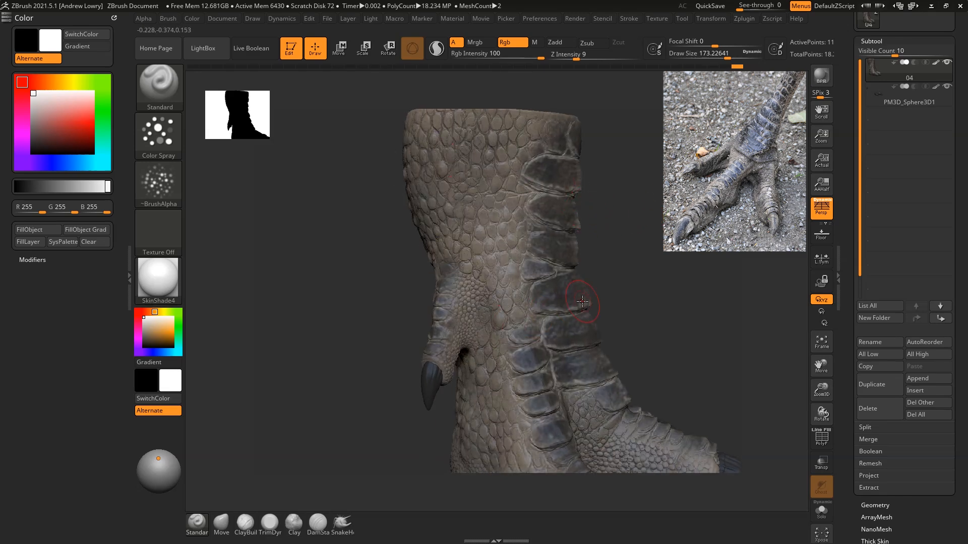
# Step: Pick a light warm grey (R 189, G 183, B 175) and spray the upper leg's scales, enlarging the brush to about 198
pyautogui.click(145, 325)
pyautogui.press('space')
pyautogui.moveTo(699, 188); pyautogui.dragTo(695, 188)
pyautogui.press('space')
pyautogui.moveTo(502, 144); pyautogui.dragTo(495, 148)
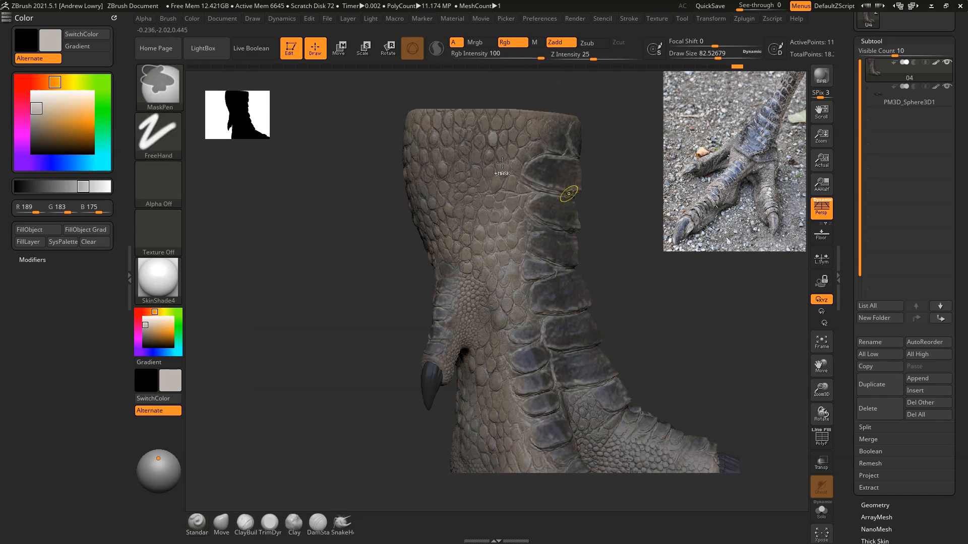
pyautogui.press('space')
pyautogui.moveTo(503, 166); pyautogui.dragTo(507, 166)
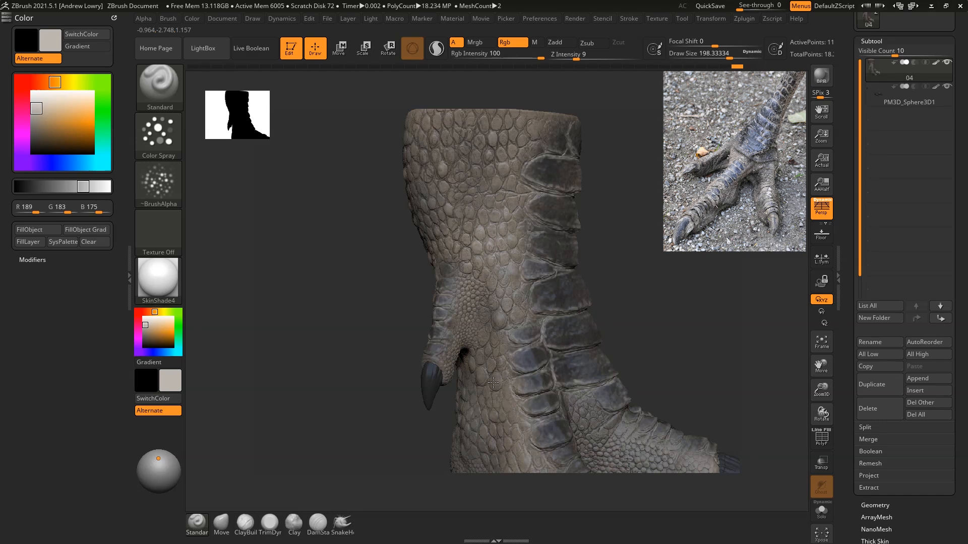
# Step: Spray the light grey over the scales on the toes, the sides of the leg and the heel
pyautogui.moveTo(685, 281); pyautogui.dragTo(632, 362)
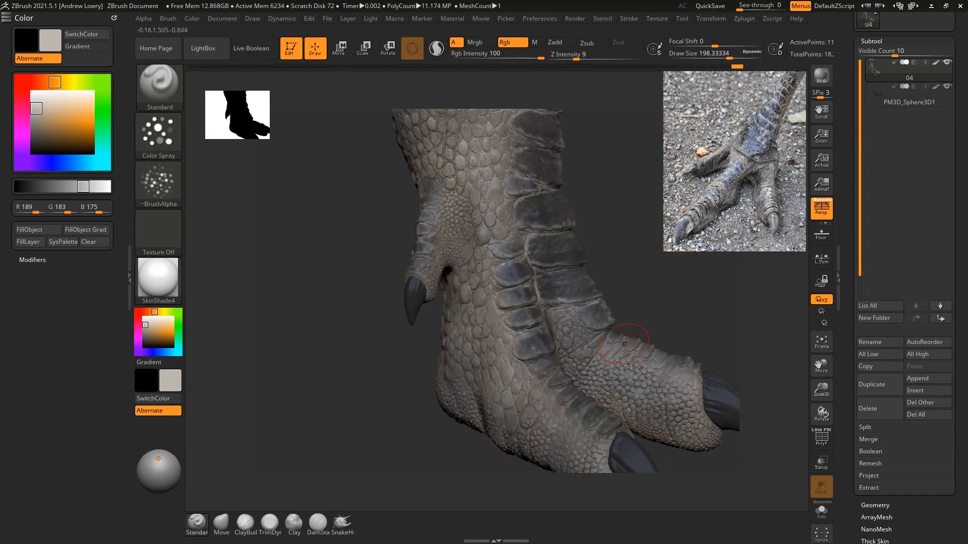
pyautogui.moveTo(645, 403); pyautogui.dragTo(585, 362)
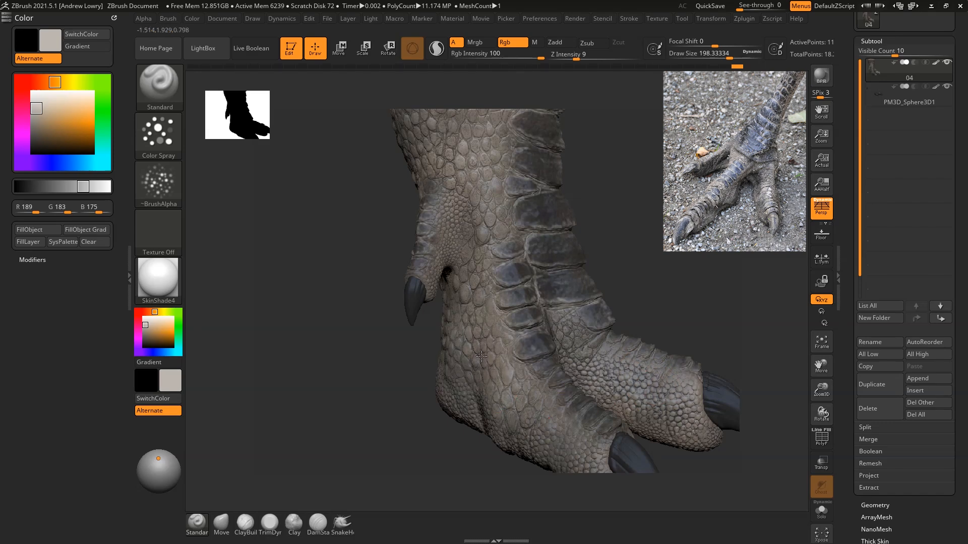
pyautogui.keyDown('alt'); pyautogui.moveTo(676, 259); pyautogui.dragTo(633, 302); pyautogui.keyUp('alt')
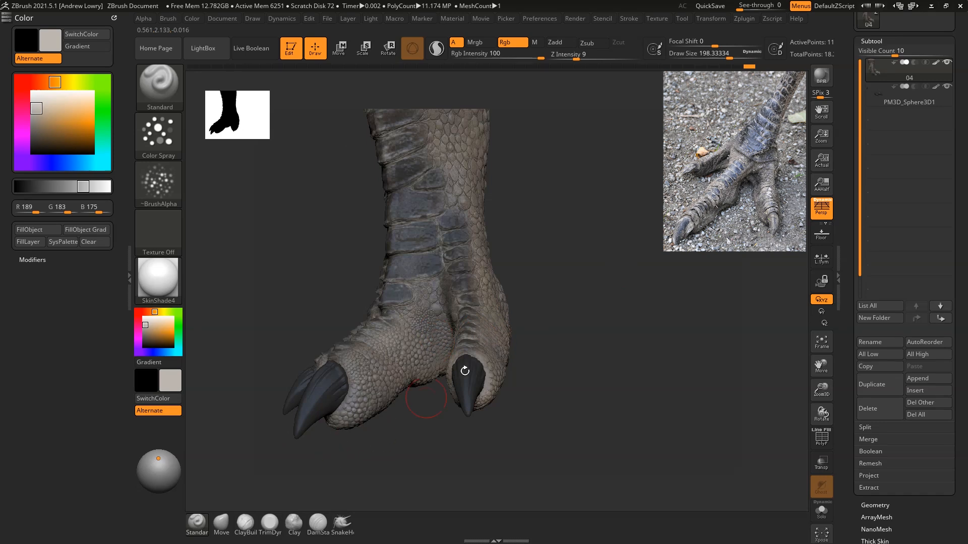
pyautogui.moveTo(577, 252); pyautogui.dragTo(574, 275)
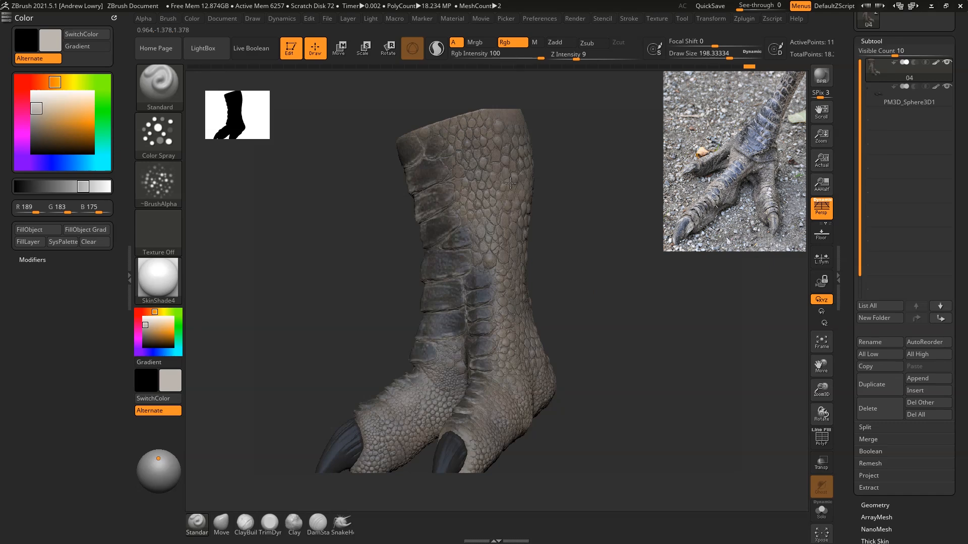
pyautogui.moveTo(574, 279); pyautogui.dragTo(552, 341)
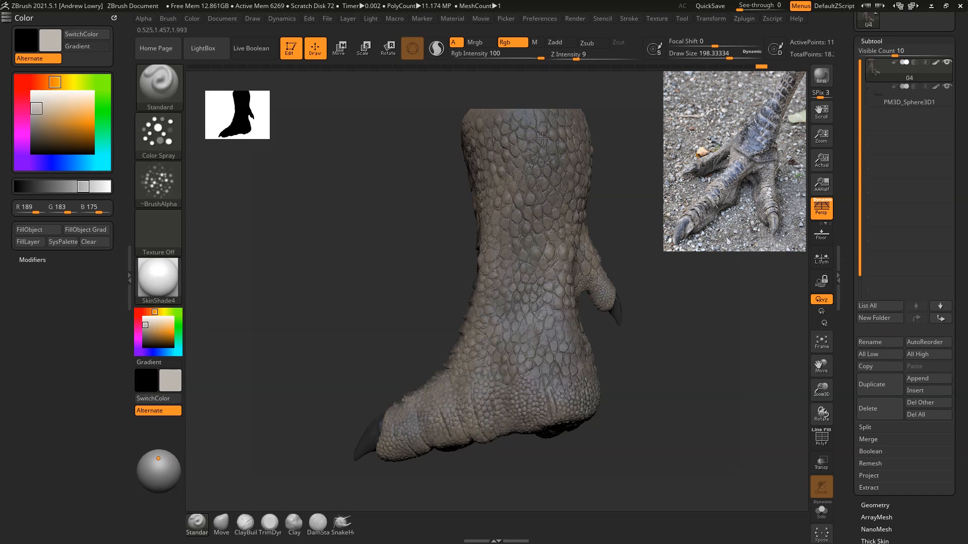
# Step: Spray the light grey over the scales on the back of the leg and around the front of the foot
pyautogui.moveTo(649, 315); pyautogui.dragTo(534, 227)
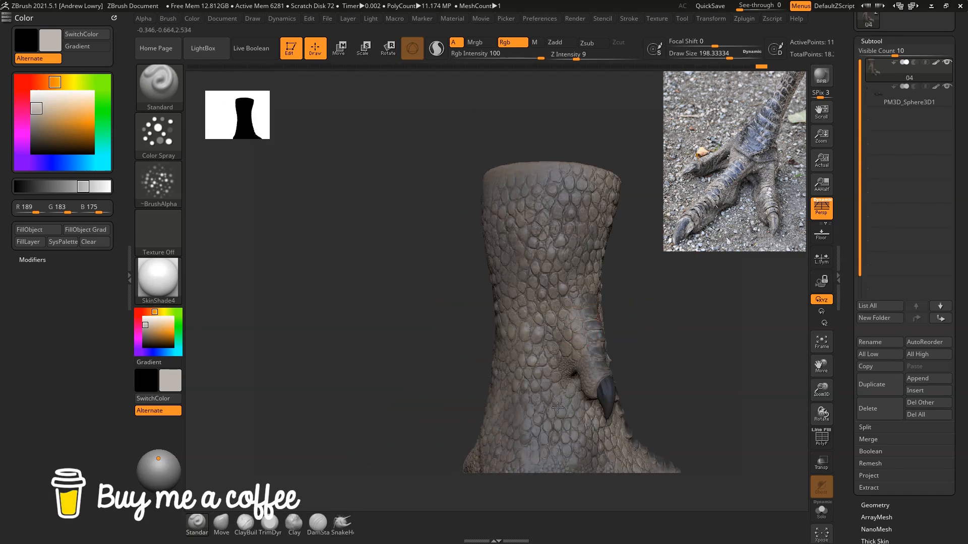
pyautogui.moveTo(670, 338); pyautogui.dragTo(558, 377)
pyautogui.moveTo(648, 270); pyautogui.dragTo(567, 368)
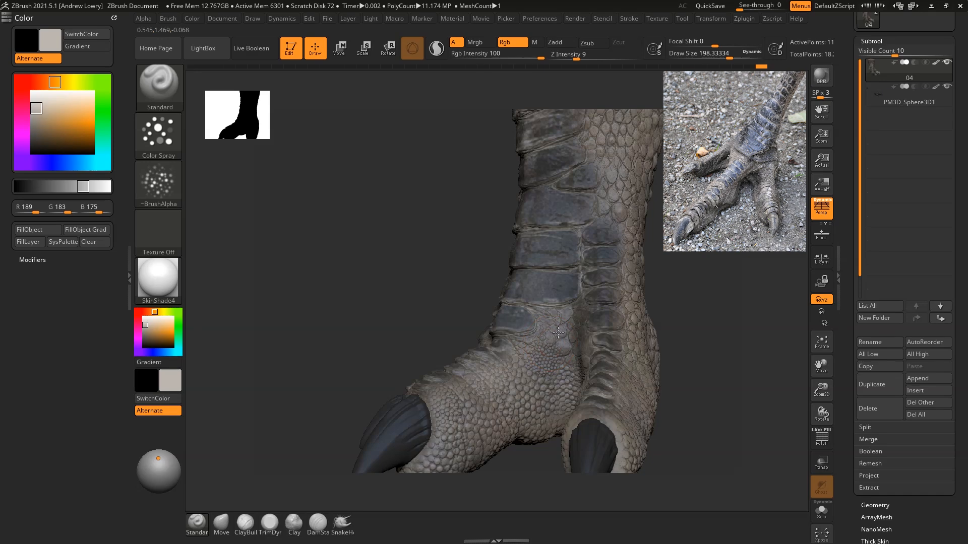
pyautogui.moveTo(705, 268); pyautogui.dragTo(609, 346)
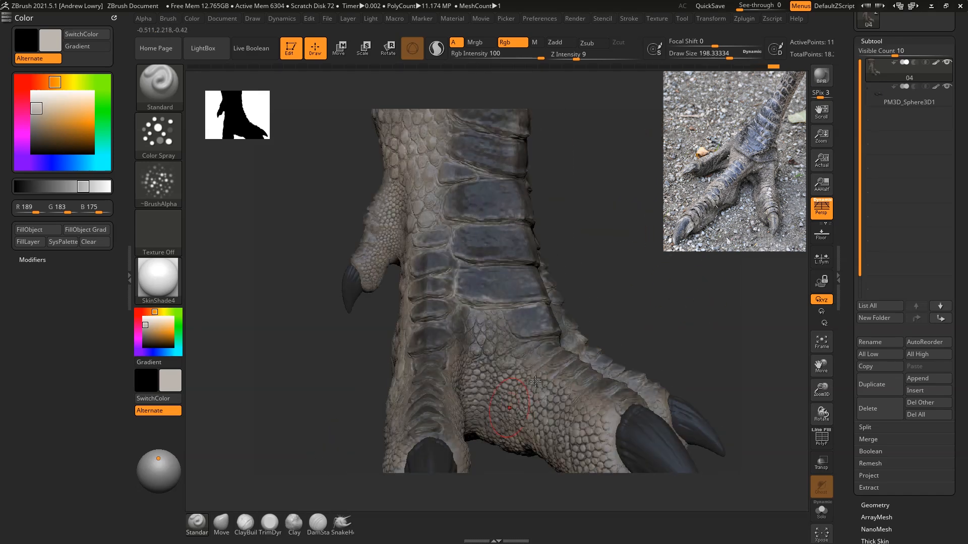
pyautogui.moveTo(617, 290); pyautogui.dragTo(691, 280)
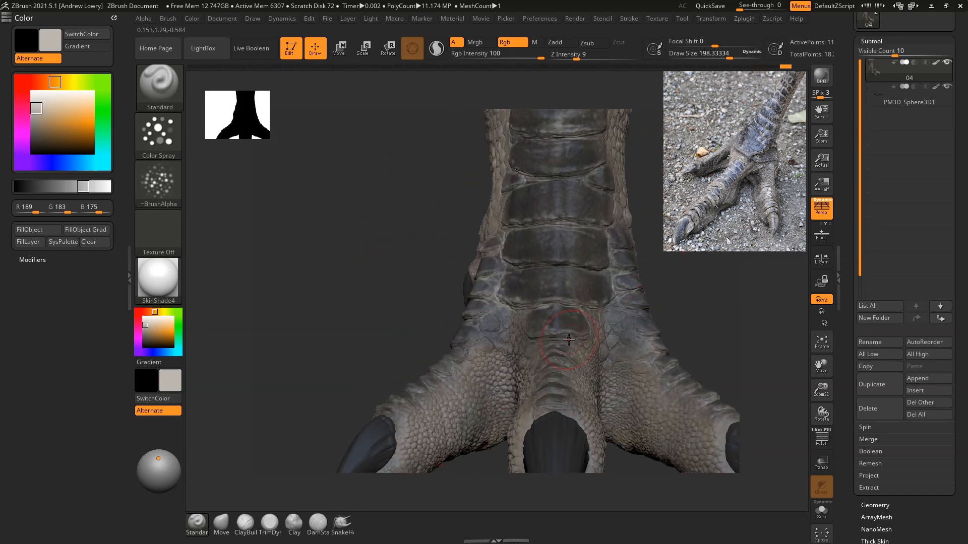
pyautogui.moveTo(652, 214); pyautogui.dragTo(701, 253)
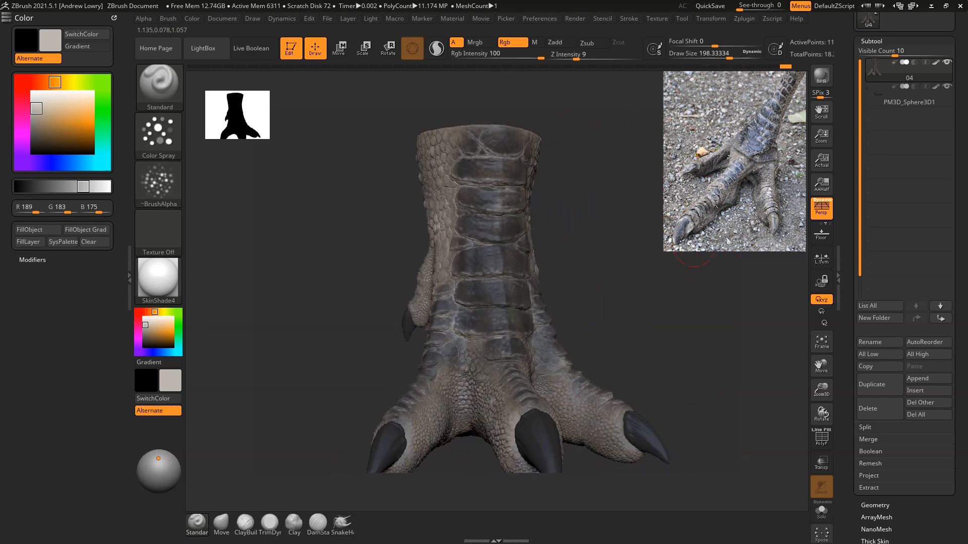
# Step: Pick a dark brown (R 50, G 32, B 23) and spray it over the large front plates with a draw size of about 114
pyautogui.click(142, 311)
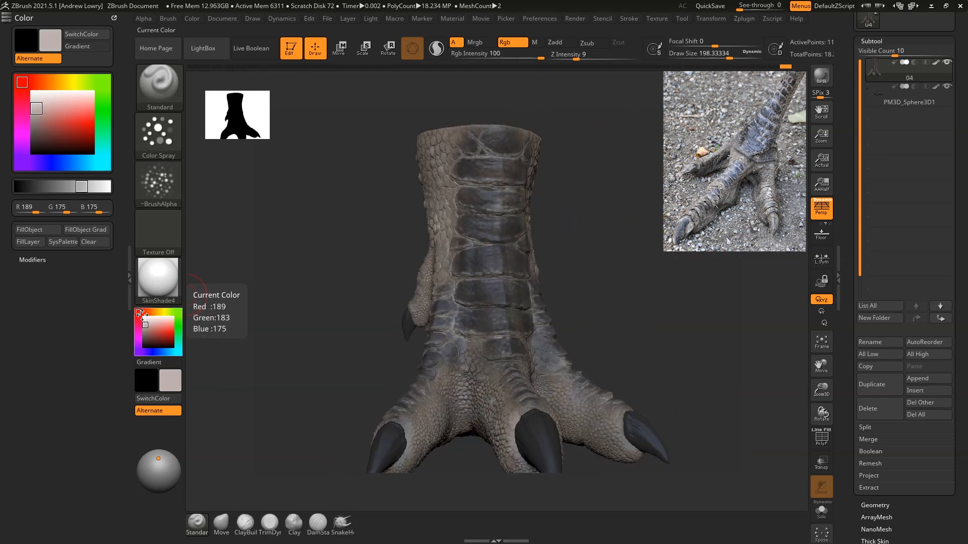
pyautogui.click(150, 312)
pyautogui.click(153, 333)
pyautogui.moveTo(153, 333); pyautogui.dragTo(160, 337)
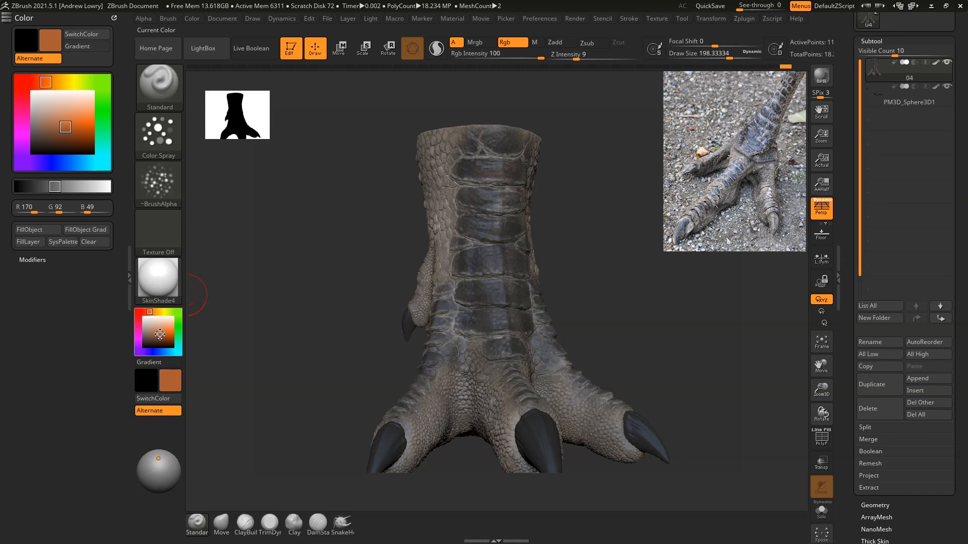
pyautogui.moveTo(160, 337); pyautogui.dragTo(153, 344)
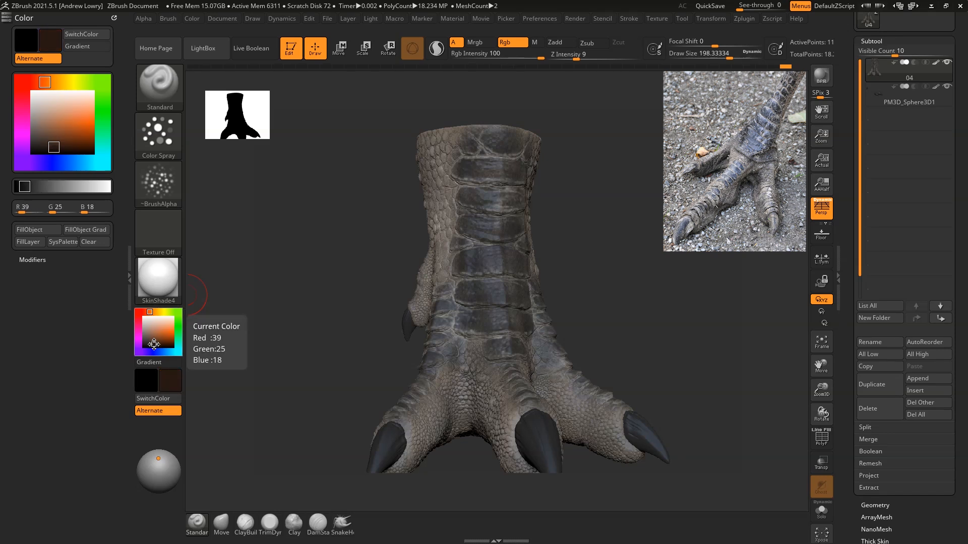
pyautogui.click(154, 343)
pyautogui.moveTo(658, 266)
pyautogui.keyDown('alt'); pyautogui.mouseDown()
pyautogui.moveTo(655, 297)
pyautogui.moveTo(645, 297)
pyautogui.mouseUp(); pyautogui.keyUp('alt')
pyautogui.press('space')
pyautogui.moveTo(668, 235); pyautogui.dragTo(668, 228)
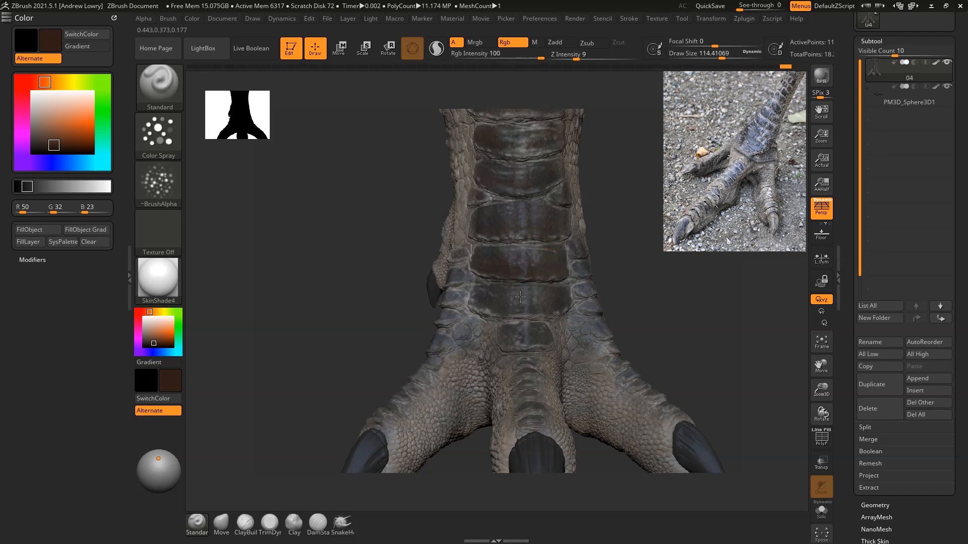
# Step: Enlarge the brush to about 185 and spray the dark brown over the side plates and the scales above the toes
pyautogui.moveTo(708, 268); pyautogui.dragTo(607, 287)
pyautogui.press('space')
pyautogui.moveTo(672, 258); pyautogui.dragTo(678, 258)
pyautogui.moveTo(721, 280); pyautogui.dragTo(730, 276)
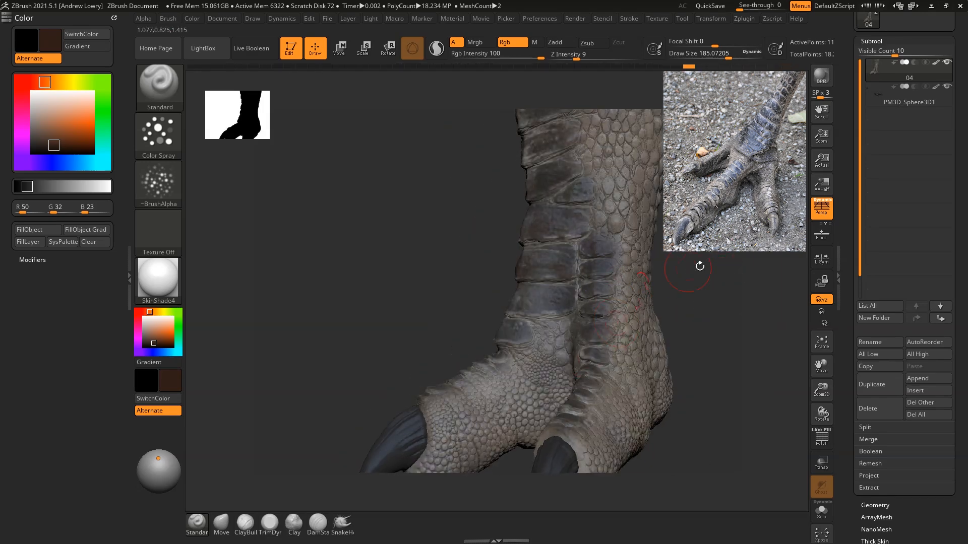
pyautogui.moveTo(697, 267); pyautogui.dragTo(640, 296)
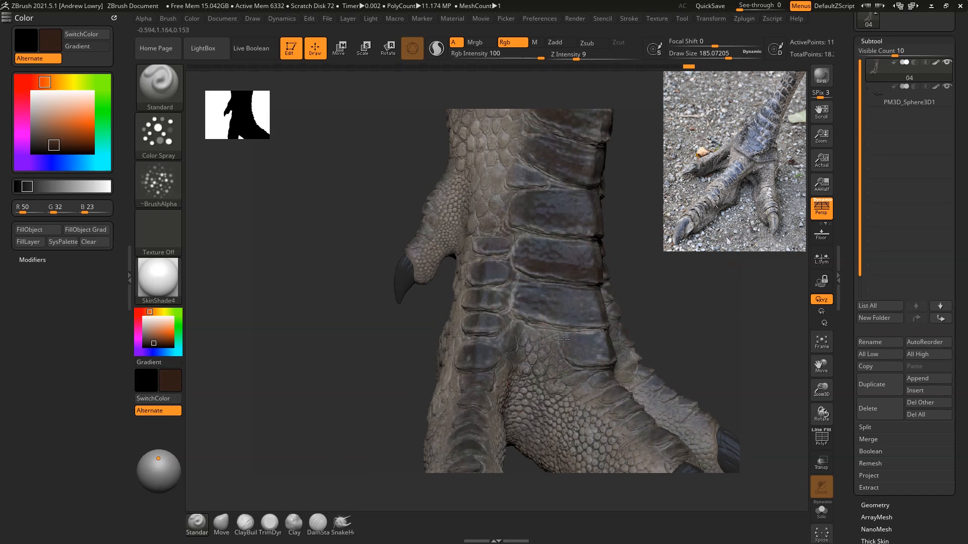
pyautogui.moveTo(726, 273); pyautogui.dragTo(663, 328)
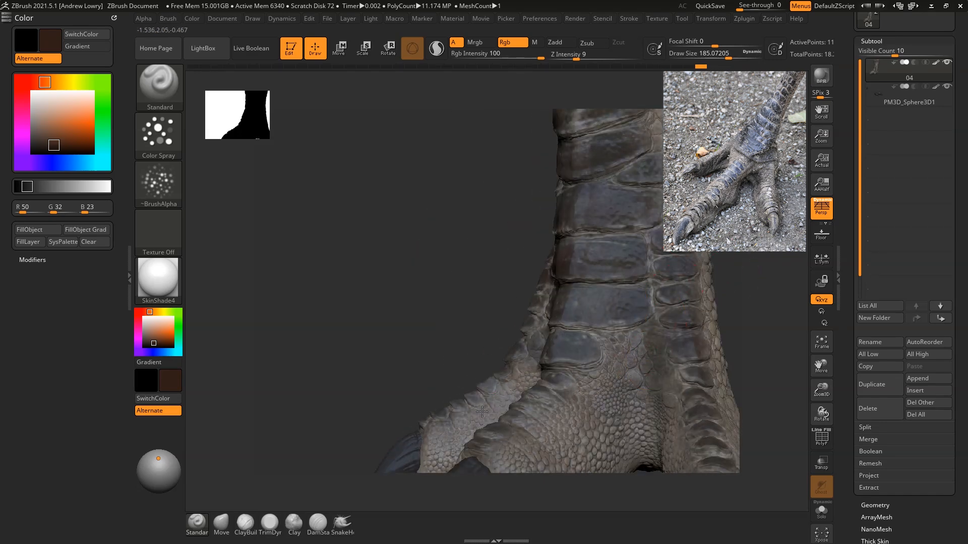
pyautogui.moveTo(531, 341); pyautogui.dragTo(491, 442)
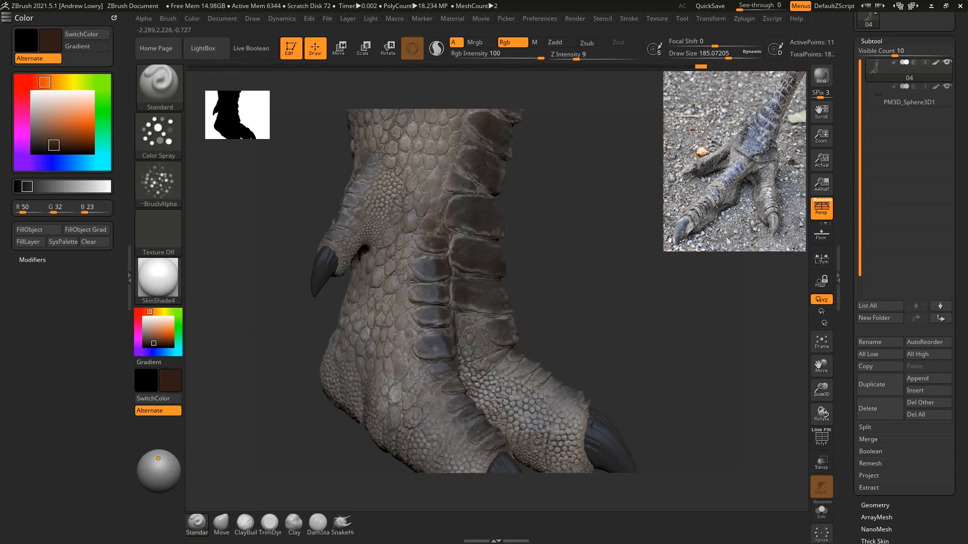
# Step: Spray the dark brown over the upper front plates, the inner side of the leg and its upper back
pyautogui.moveTo(776, 237); pyautogui.dragTo(644, 316)
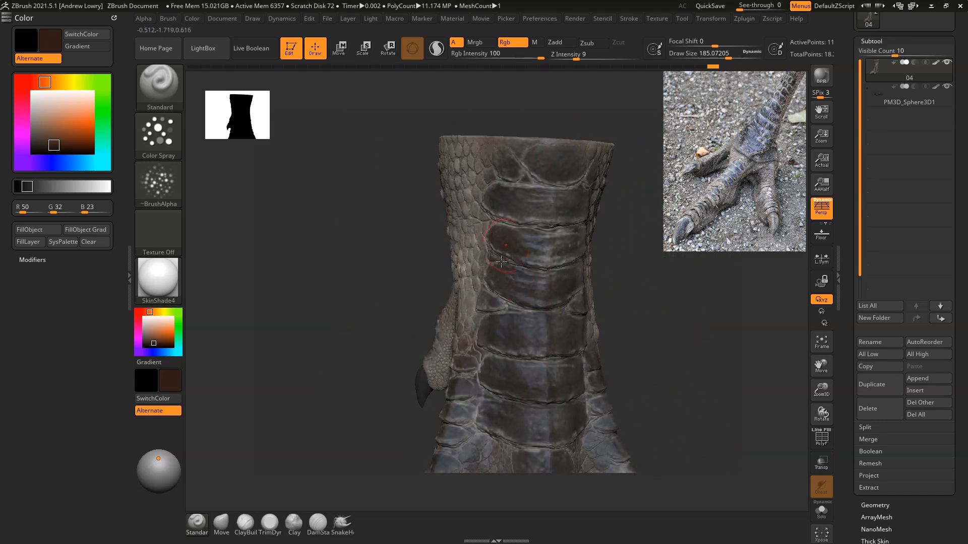
pyautogui.moveTo(706, 258); pyautogui.dragTo(630, 293)
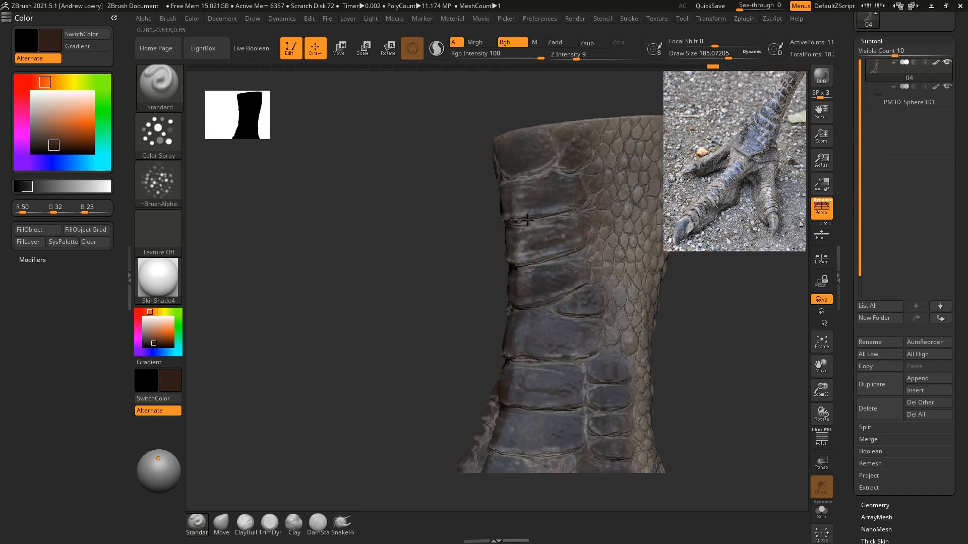
pyautogui.moveTo(709, 323); pyautogui.dragTo(673, 280)
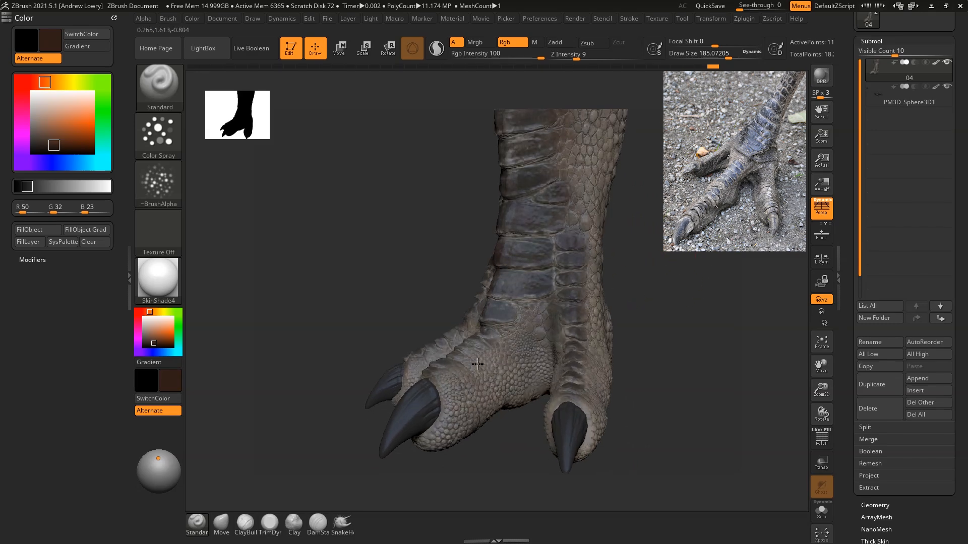
pyautogui.moveTo(683, 315); pyautogui.dragTo(575, 401)
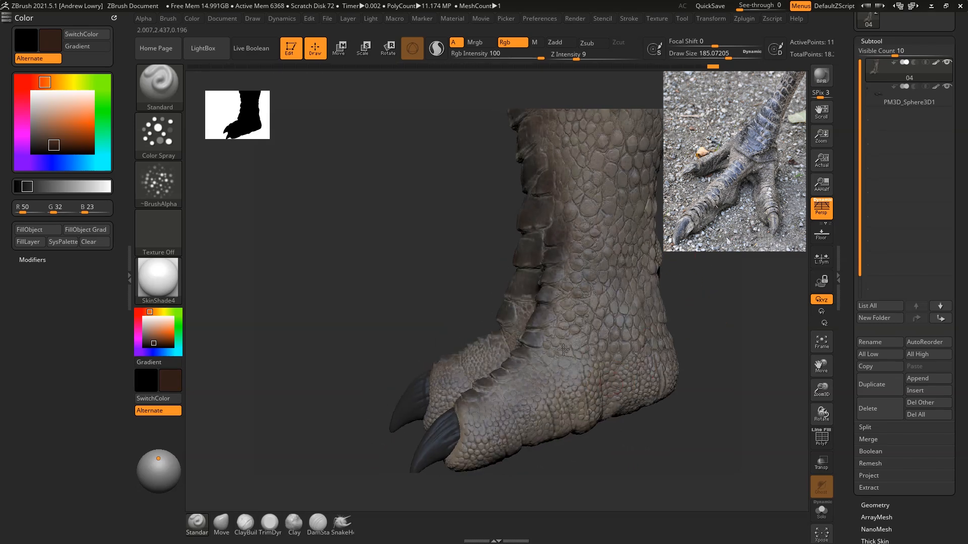
pyautogui.keyDown('alt'); pyautogui.moveTo(696, 260); pyautogui.dragTo(670, 362); pyautogui.keyUp('alt')
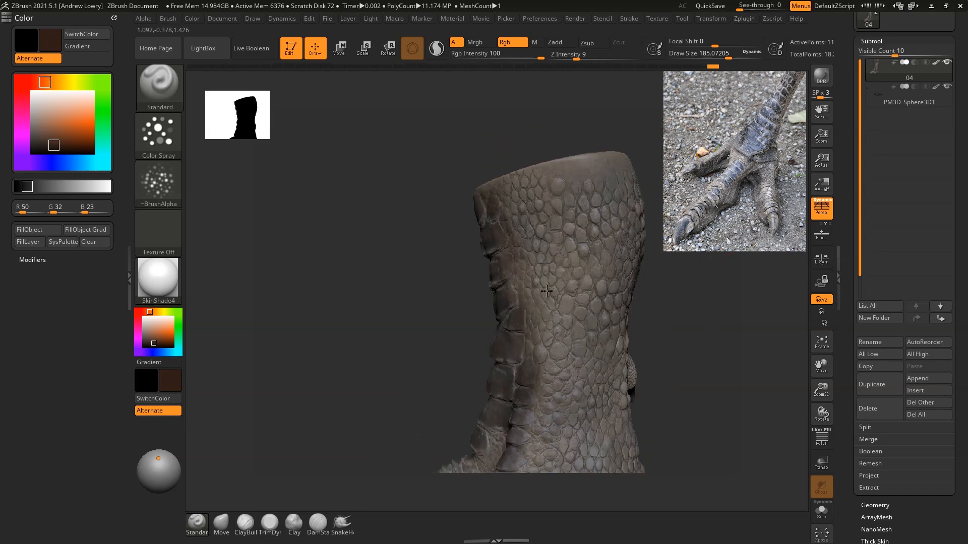
pyautogui.moveTo(715, 333); pyautogui.dragTo(756, 275)
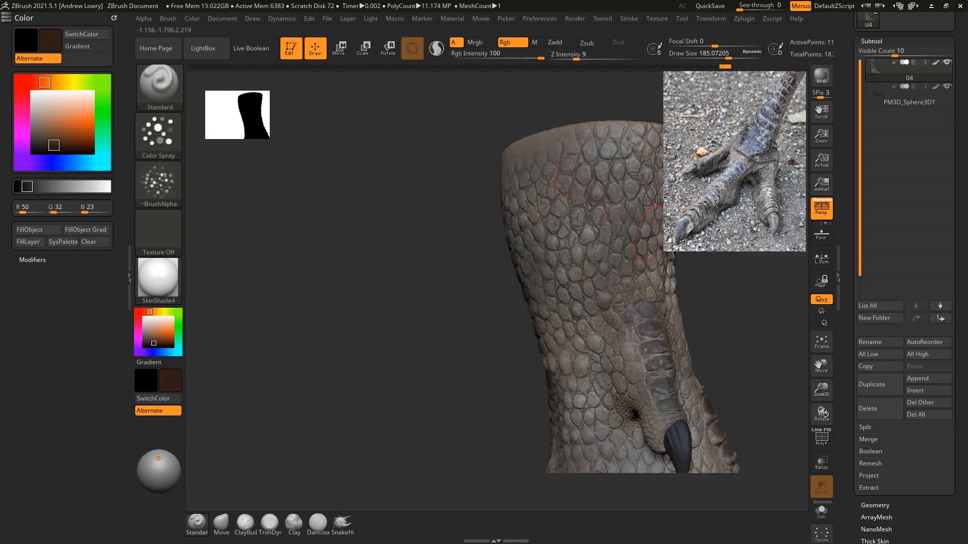
# Step: Enlarge the brush to about 285 and tint the front of the foot, the ankle and both sides dark brown
pyautogui.moveTo(756, 280)
pyautogui.mouseDown()
pyautogui.moveTo(777, 291)
pyautogui.moveTo(577, 164)
pyautogui.moveTo(592, 240)
pyautogui.moveTo(619, 252)
pyautogui.mouseUp()
pyautogui.press('space')
pyautogui.moveTo(607, 218)
pyautogui.mouseDown()
pyautogui.moveTo(635, 243)
pyautogui.moveTo(594, 244)
pyautogui.moveTo(654, 246)
pyautogui.mouseUp()
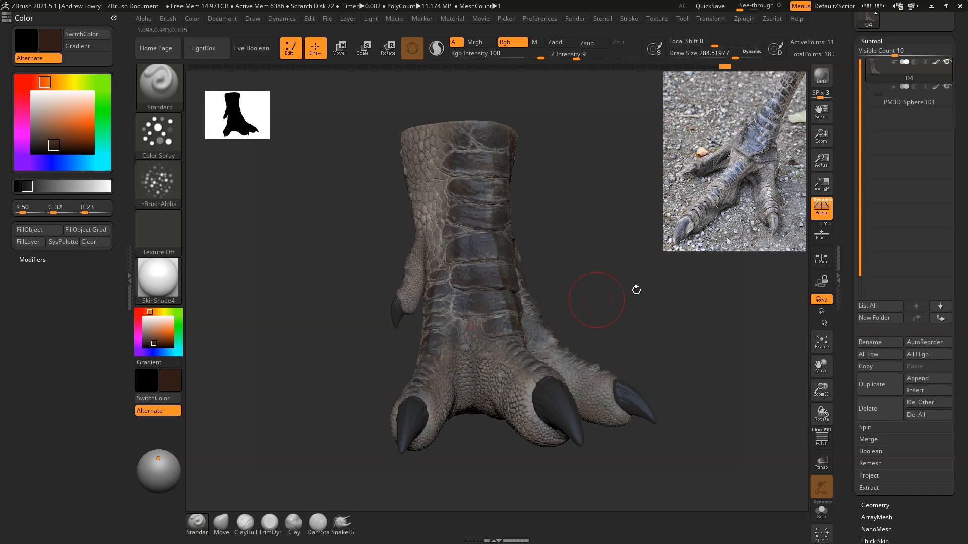
pyautogui.moveTo(612, 294); pyautogui.dragTo(611, 316)
pyautogui.moveTo(618, 283); pyautogui.dragTo(570, 365)
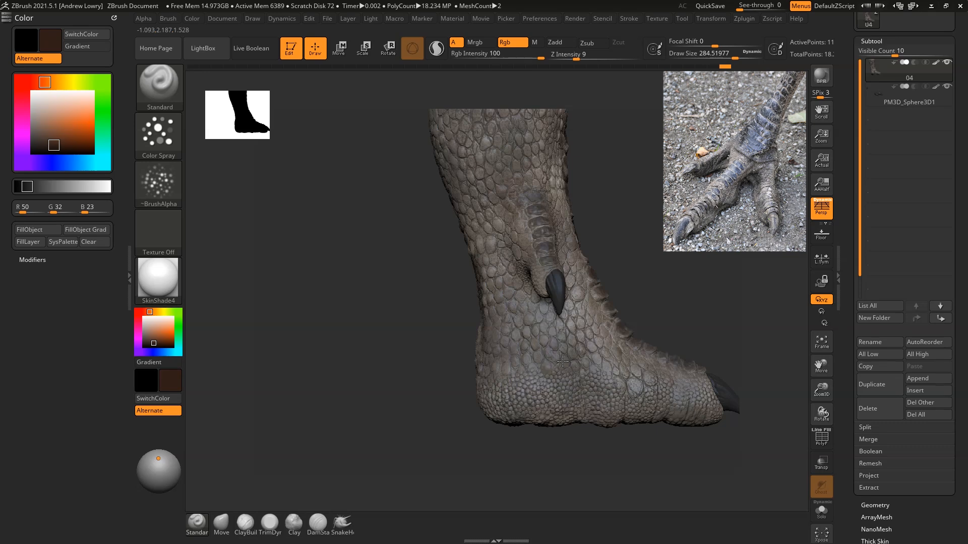
pyautogui.moveTo(657, 229); pyautogui.dragTo(741, 247)
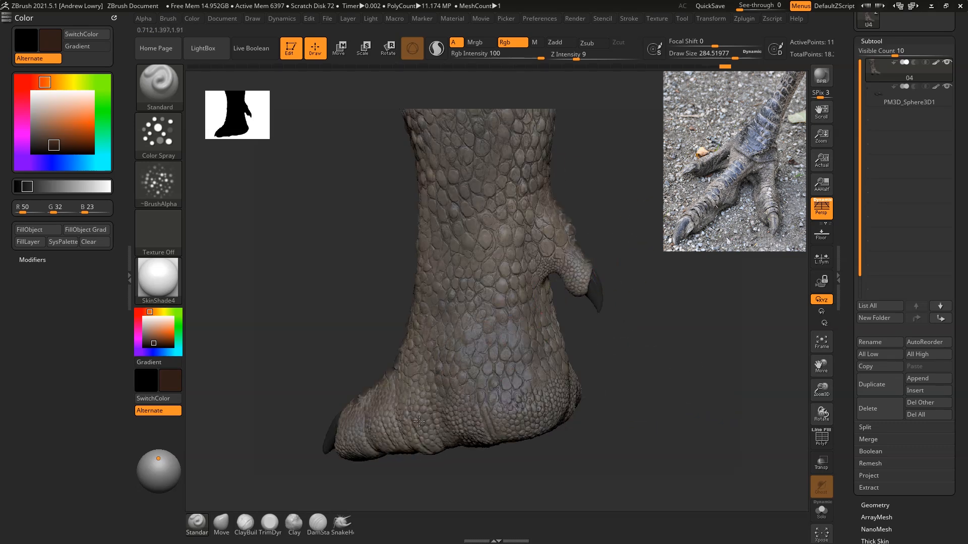
# Step: Spray the dark brown over the scales on the back of the leg, the rear toe area and the toe bases
pyautogui.moveTo(723, 341); pyautogui.dragTo(546, 401)
pyautogui.moveTo(624, 441); pyautogui.dragTo(624, 435)
pyautogui.moveTo(418, 177)
pyautogui.mouseDown()
pyautogui.moveTo(595, 217)
pyautogui.moveTo(623, 278)
pyautogui.mouseUp()
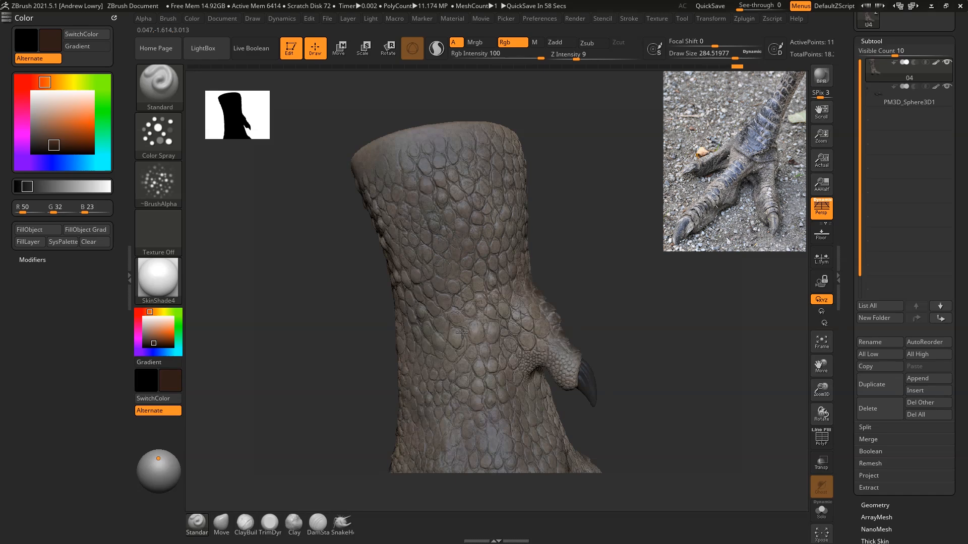
pyautogui.moveTo(459, 332); pyautogui.dragTo(488, 325)
pyautogui.moveTo(721, 282); pyautogui.dragTo(673, 276)
pyautogui.moveTo(723, 301)
pyautogui.keyDown('alt'); pyautogui.mouseDown()
pyautogui.moveTo(675, 274)
pyautogui.moveTo(640, 277)
pyautogui.moveTo(654, 270)
pyautogui.moveTo(494, 234)
pyautogui.mouseUp(); pyautogui.keyUp('alt')
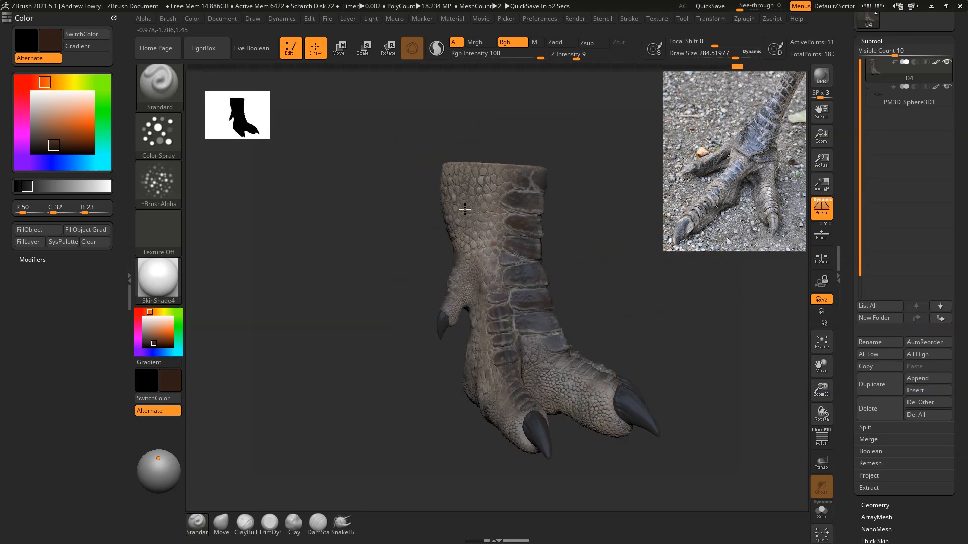
pyautogui.moveTo(650, 252); pyautogui.dragTo(592, 274)
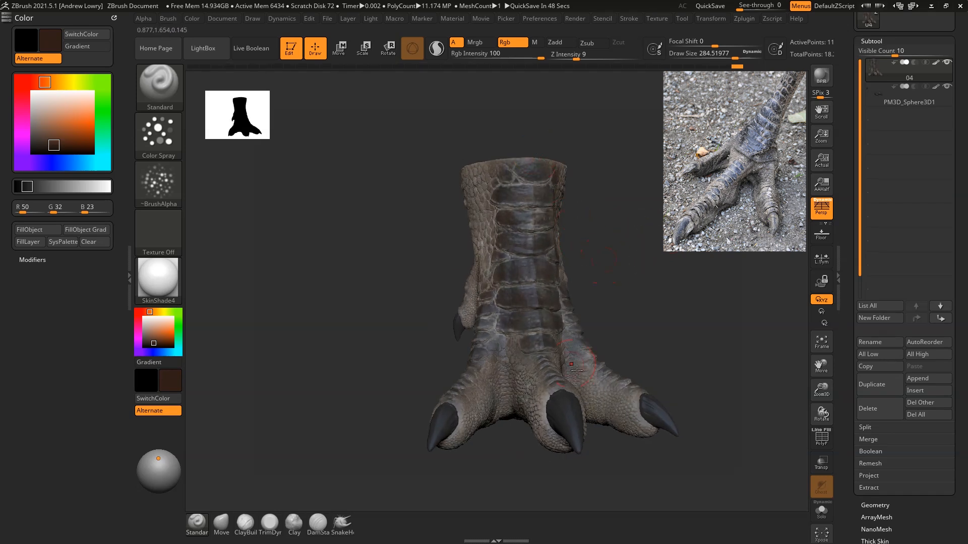
# Step: Spray the dark brown across the lower front of the foot, just above the toes
pyautogui.moveTo(515, 351); pyautogui.dragTo(561, 351, button='right')
pyautogui.moveTo(705, 295); pyautogui.dragTo(648, 305)
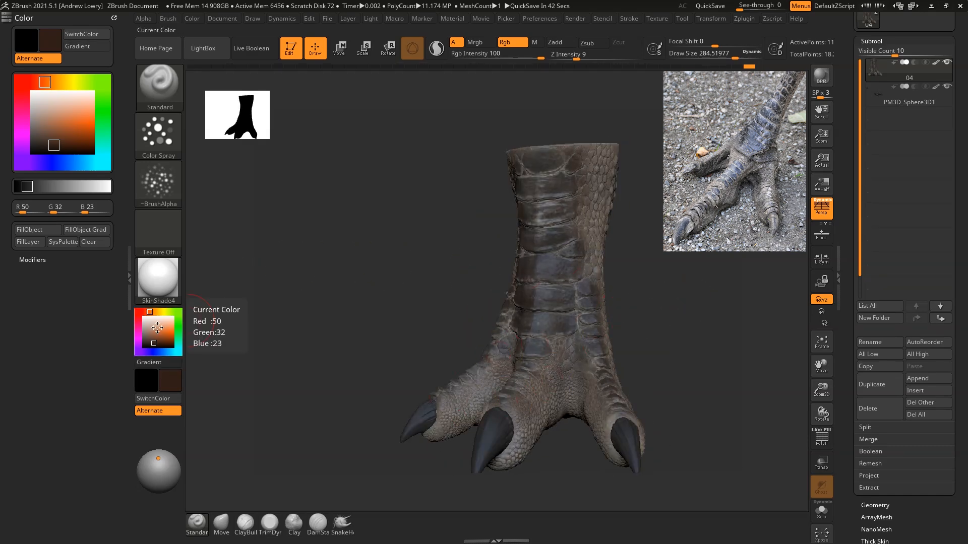
# Step: Darken the paint colour to RGB 22, 15, 11 and reduce the brush to about 76
pyautogui.click(154, 345)
pyautogui.click(151, 346)
pyautogui.keyDown('alt'); pyautogui.moveTo(684, 323); pyautogui.dragTo(685, 279); pyautogui.keyUp('alt')
pyautogui.press('space')
pyautogui.moveTo(147, 347); pyautogui.dragTo(153, 345)
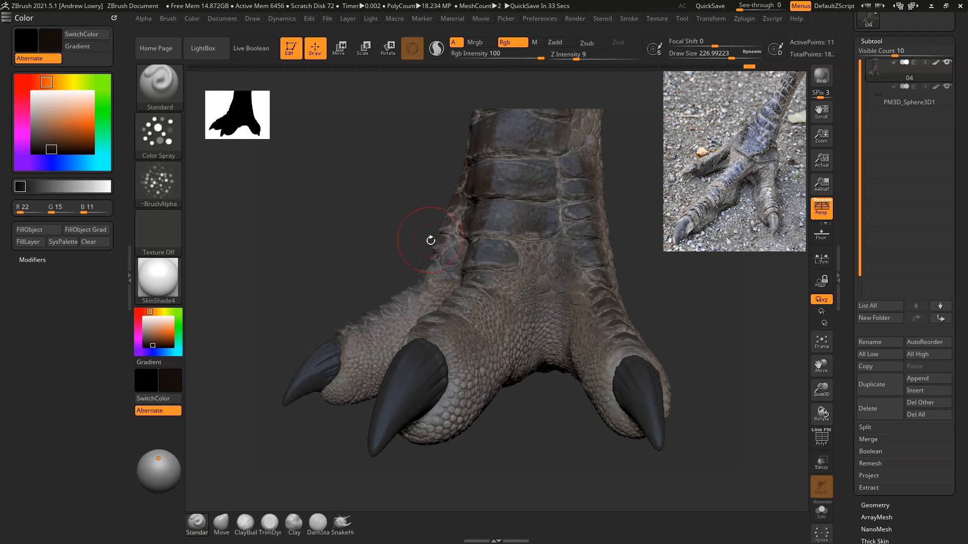
pyautogui.press('space')
pyautogui.moveTo(681, 232)
pyautogui.mouseDown()
pyautogui.moveTo(672, 246)
pyautogui.moveTo(656, 245)
pyautogui.mouseUp()
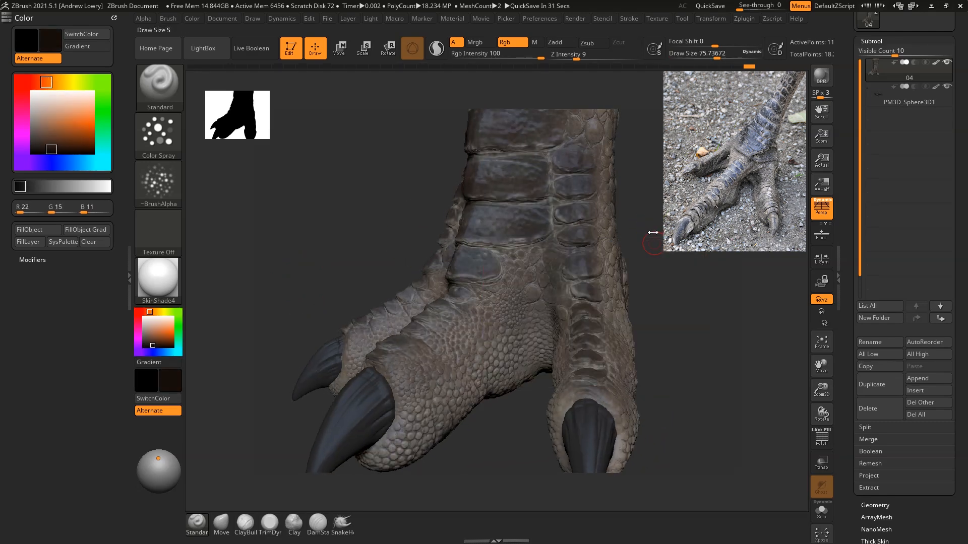
# Step: Turn off the foot's polypaint, set the current colour to white and display the mask on the scales
pyautogui.click(935, 62)
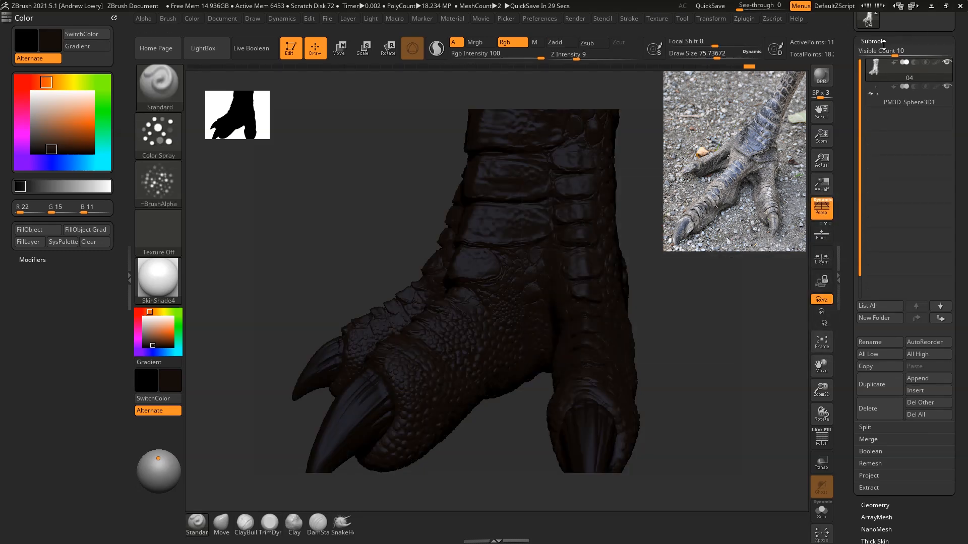
pyautogui.click(144, 317)
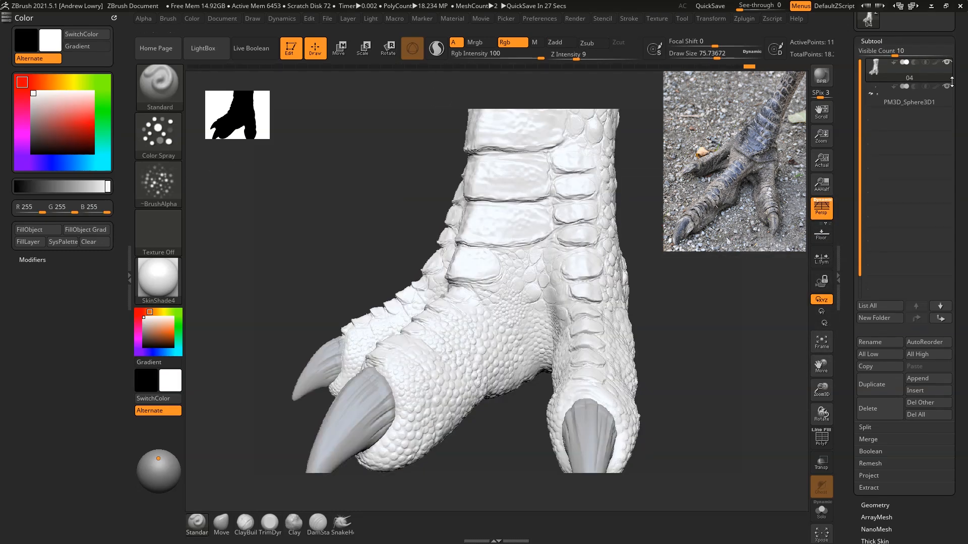
pyautogui.click(872, 41)
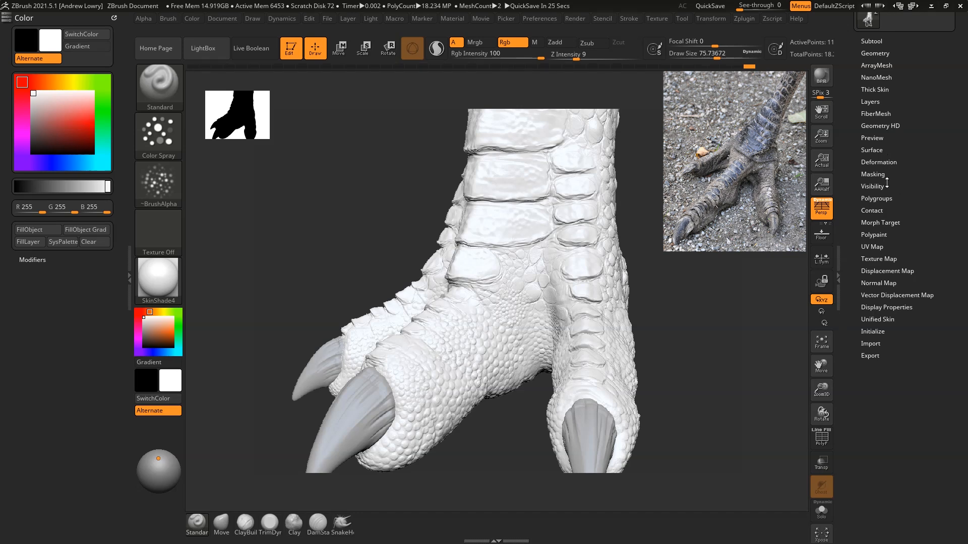
pyautogui.click(872, 174)
pyautogui.click(880, 185)
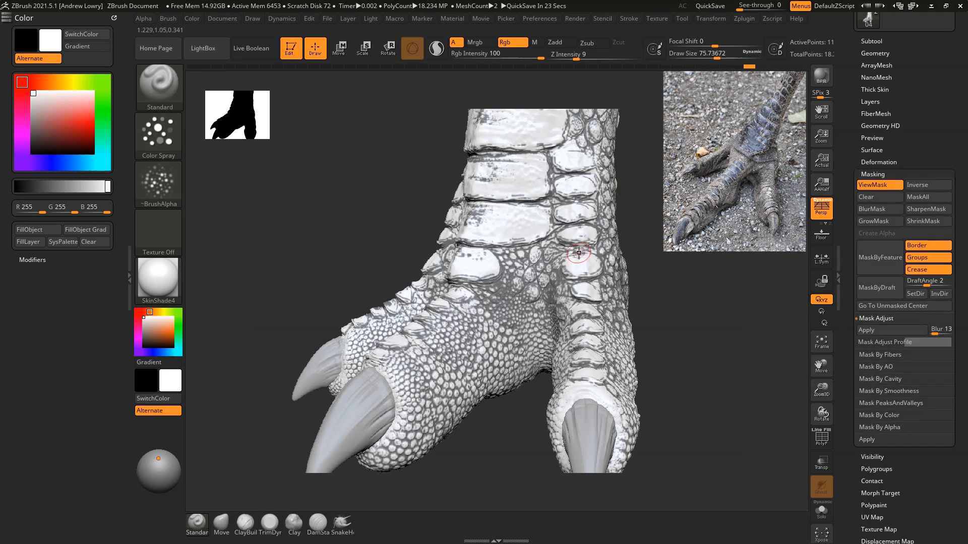
# Step: Invert the mask, shrink and sharpen it, and invert it back so it covers the recesses between the scales
pyautogui.click(924, 186)
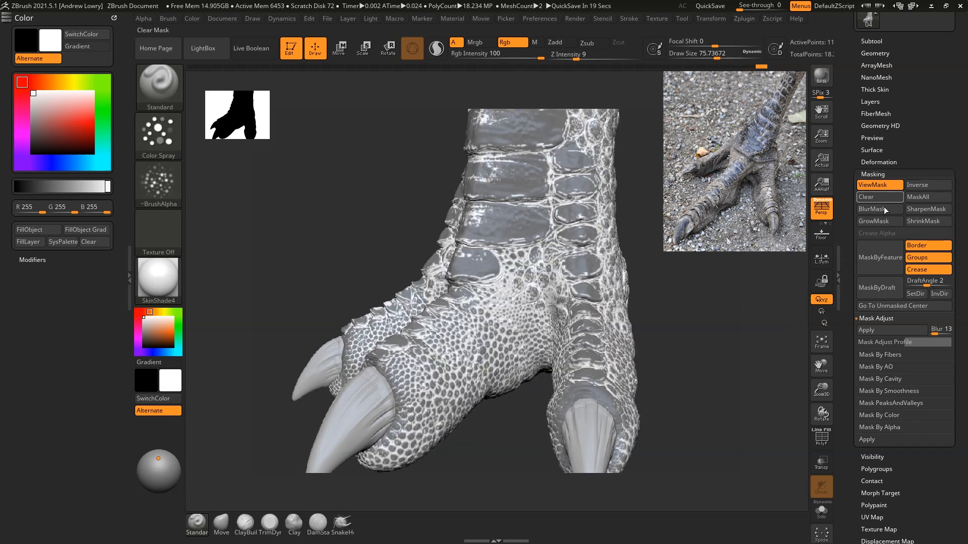
pyautogui.click(928, 221)
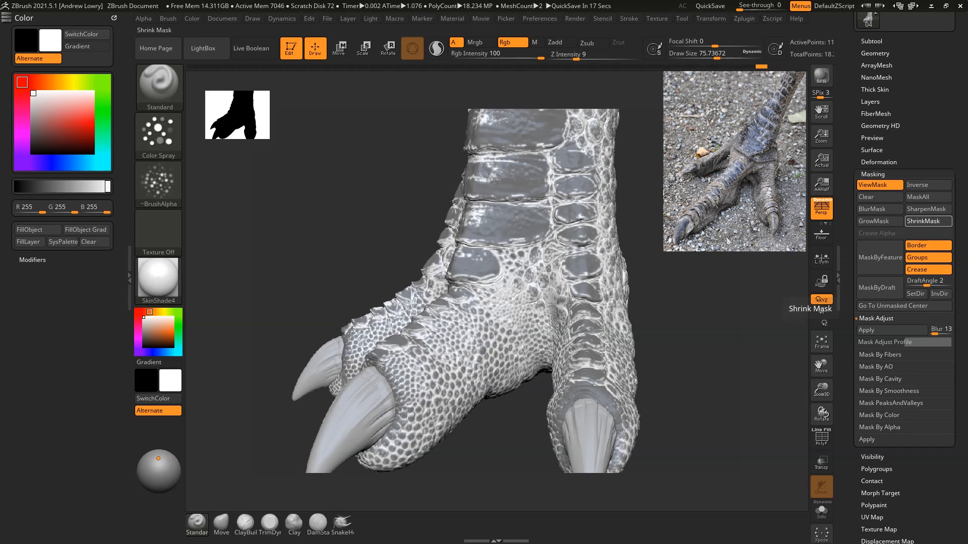
pyautogui.click(926, 209)
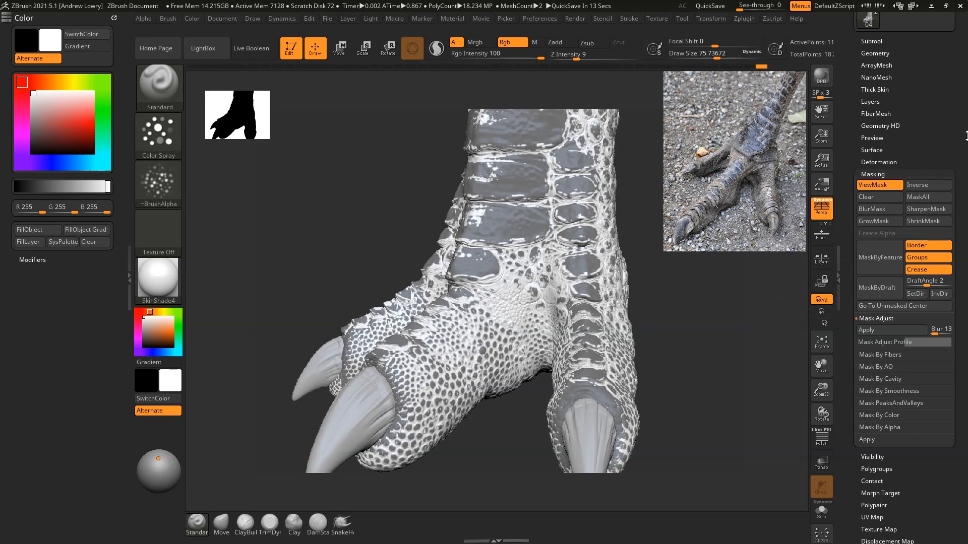
pyautogui.click(926, 185)
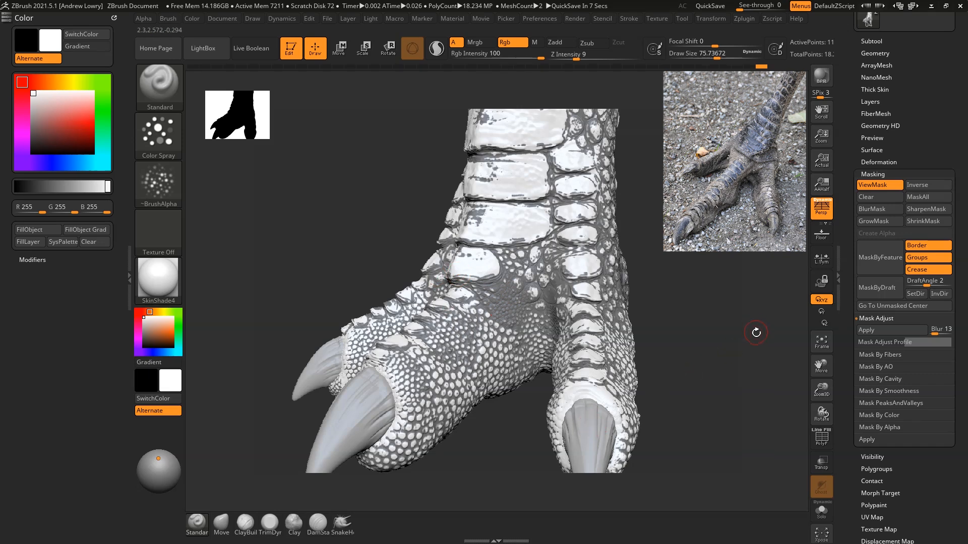
# Step: Turn the foot's polypaint back on and hide the mask display
pyautogui.click(869, 41)
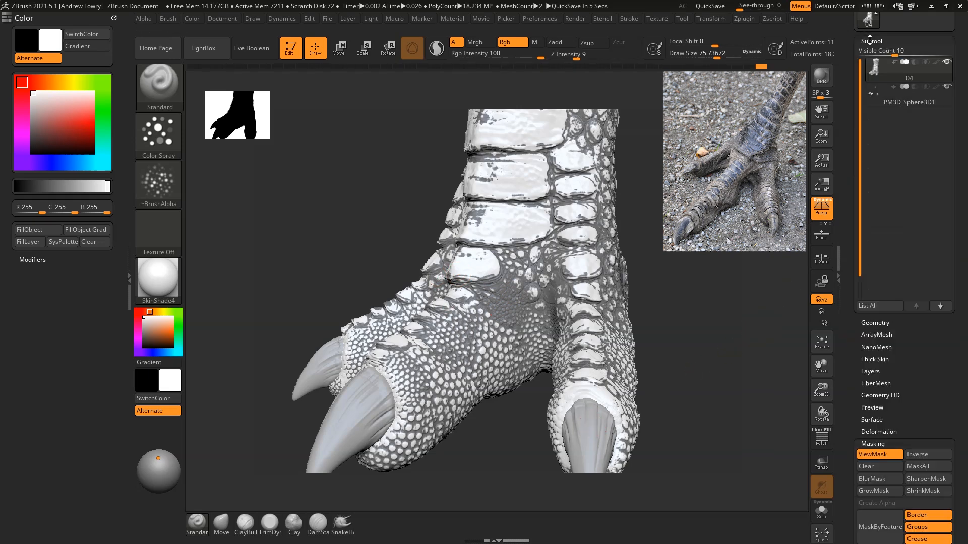
pyautogui.keyDown('shift'); pyautogui.click(936, 63); pyautogui.keyUp('shift')
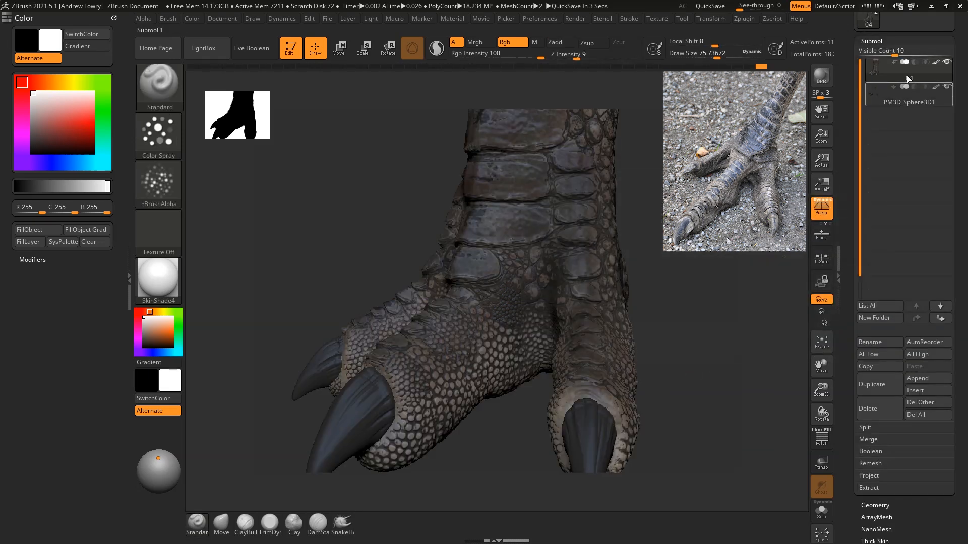
pyautogui.click(880, 41)
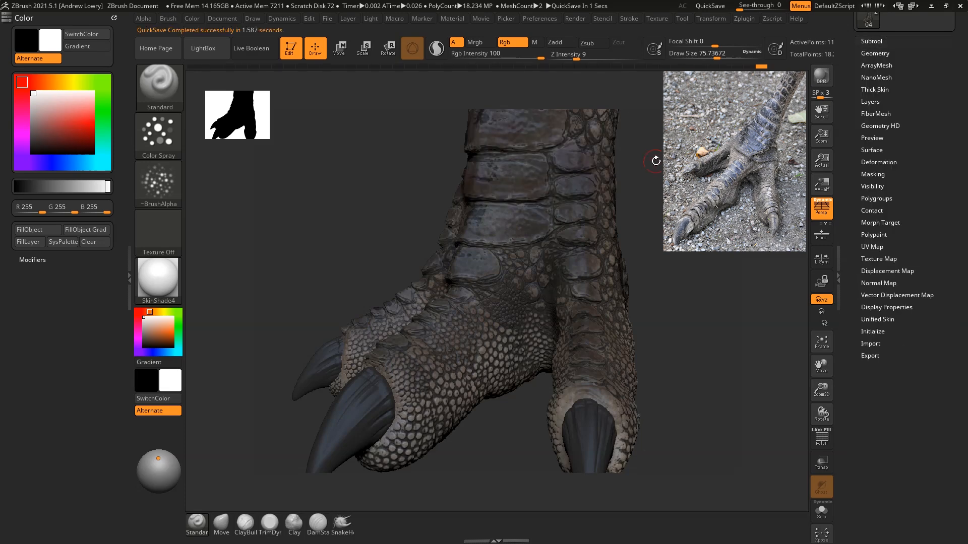
pyautogui.click(880, 174)
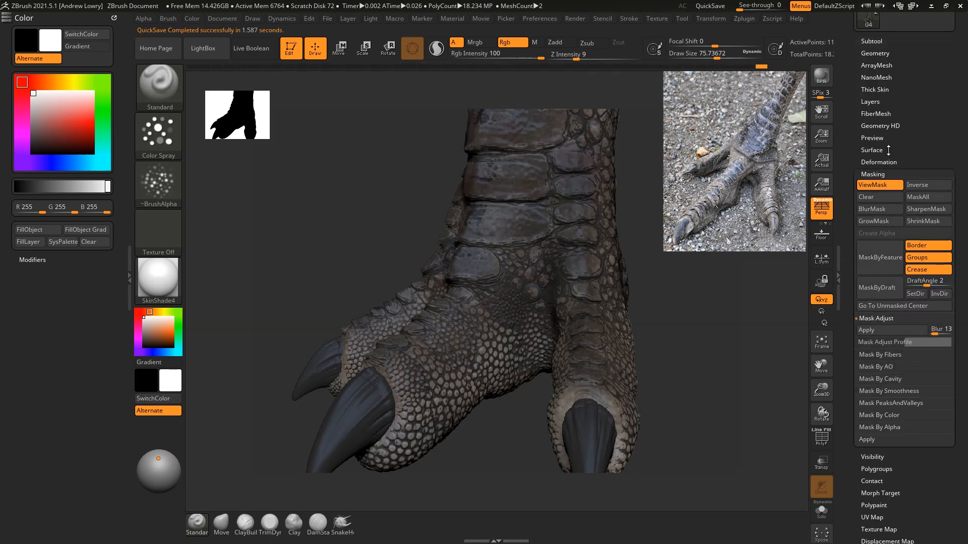
pyautogui.hotkey('ctrl', 'h')
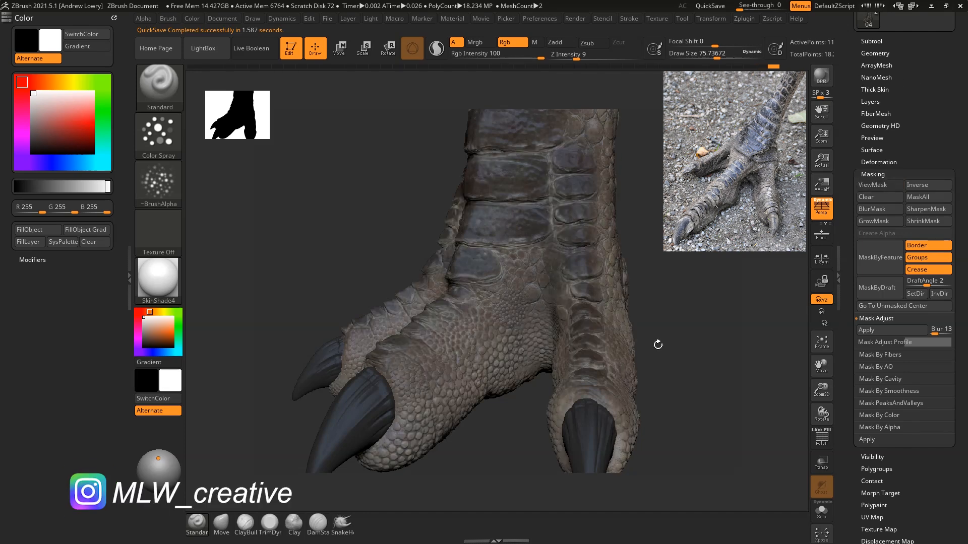
# Step: Set the paint colour to a near-black brown, RGB 19, 16, 14, for painting the toes and lower scales
pyautogui.moveTo(146, 339); pyautogui.dragTo(147, 346)
pyautogui.moveTo(689, 293); pyautogui.dragTo(732, 258)
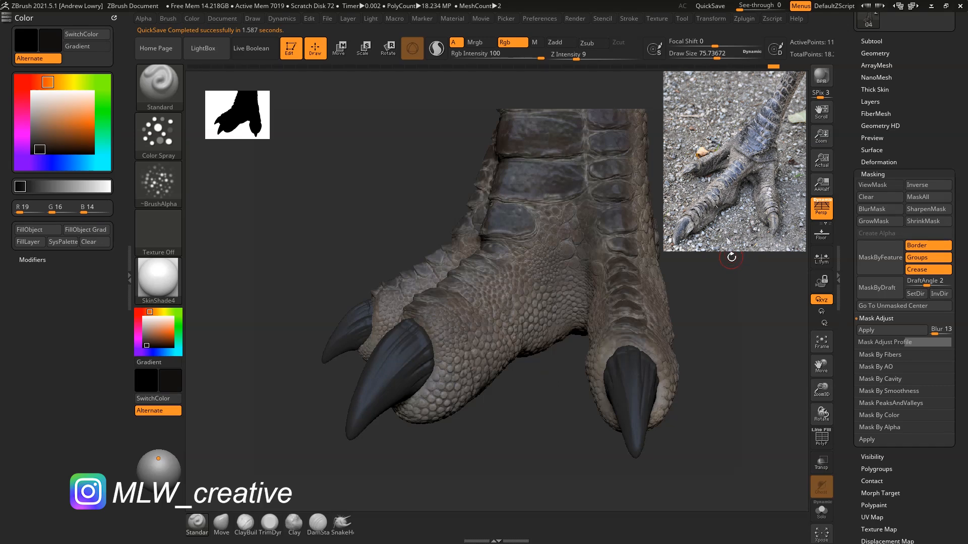
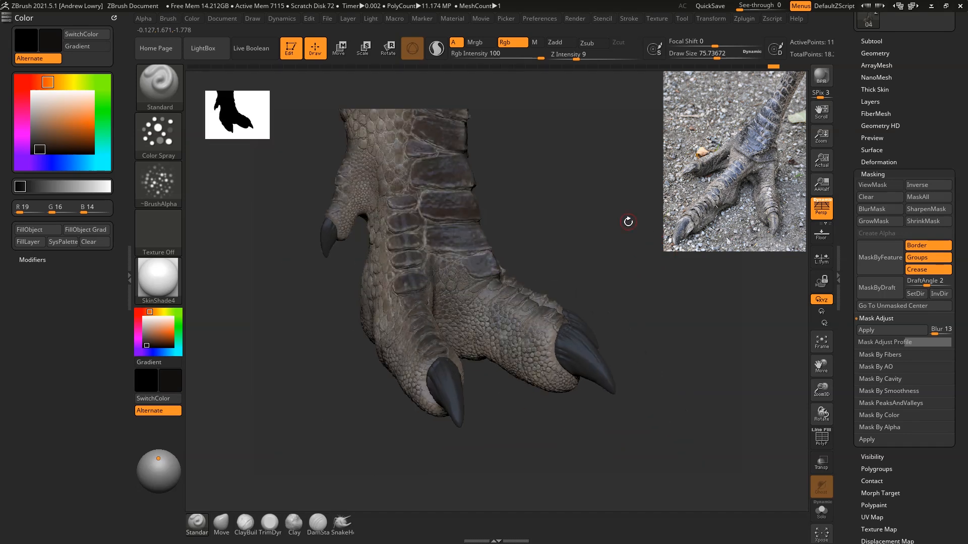
# Step: Spray near-black brown over the scales on the foot's sides and toes with a draw size of about 160
pyautogui.moveTo(626, 242); pyautogui.dragTo(541, 329)
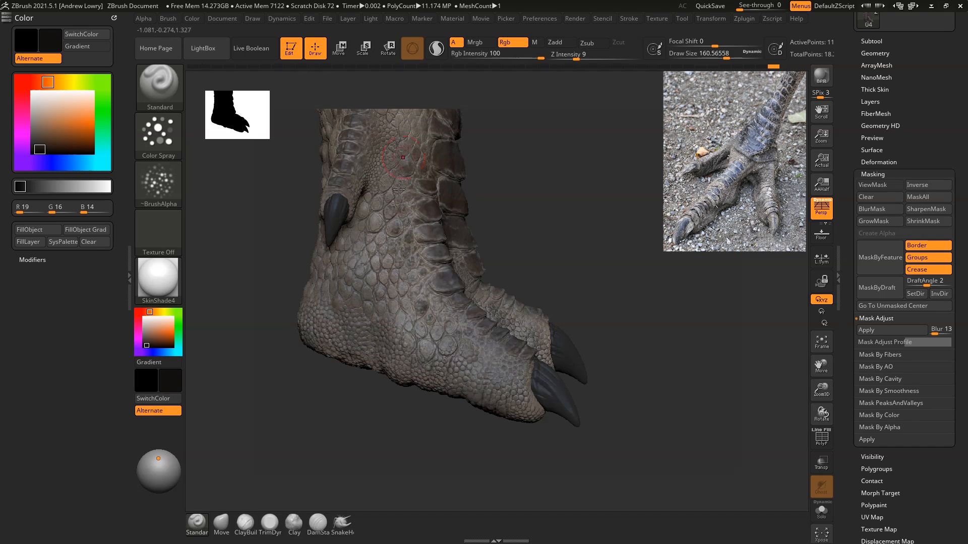
pyautogui.moveTo(623, 232); pyautogui.dragTo(448, 256)
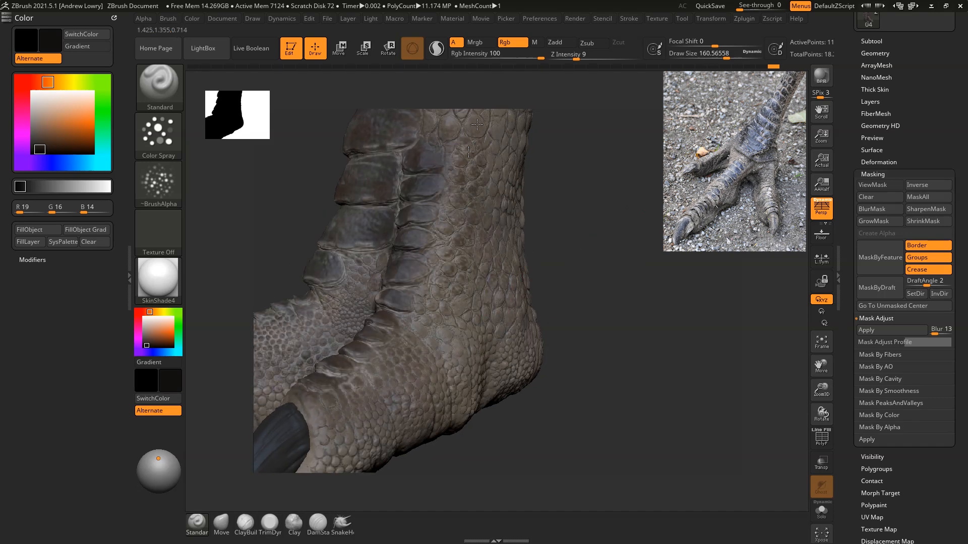
pyautogui.moveTo(487, 291); pyautogui.dragTo(488, 290)
pyautogui.moveTo(600, 295)
pyautogui.keyDown('alt'); pyautogui.mouseDown()
pyautogui.moveTo(602, 277)
pyautogui.moveTo(639, 266)
pyautogui.mouseUp(); pyautogui.keyUp('alt')
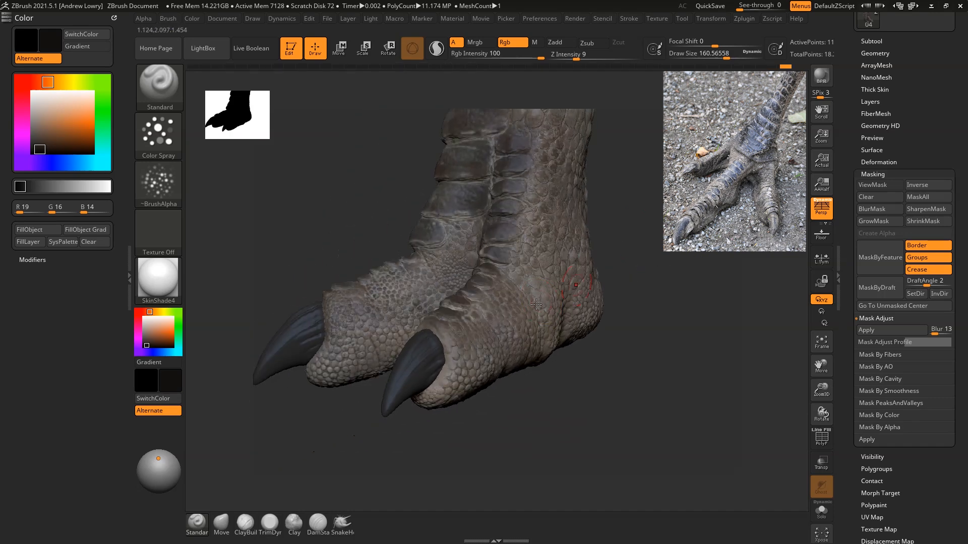
pyautogui.moveTo(462, 344); pyautogui.dragTo(455, 348)
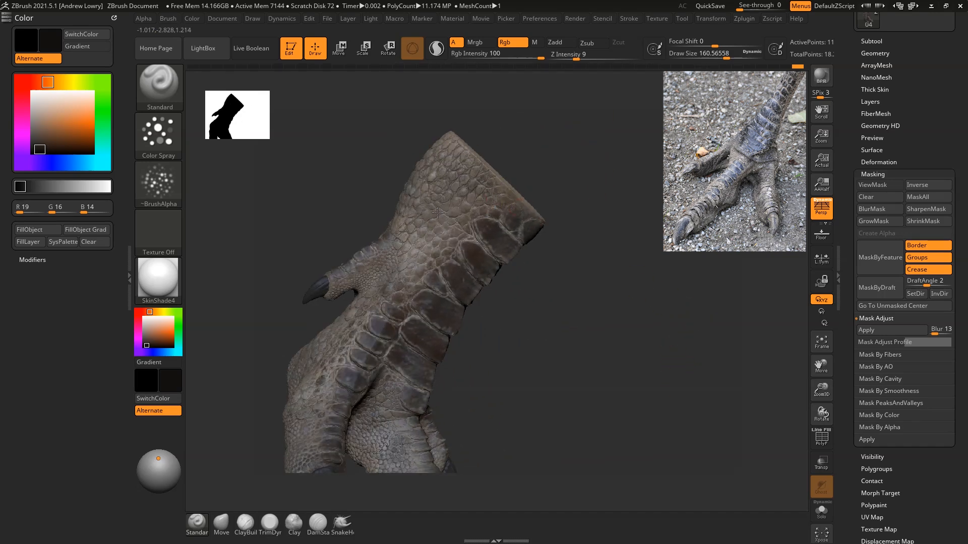
# Step: Darken scattered scales on the side of the upper leg and ankle with the near-black brown spray
pyautogui.moveTo(618, 246); pyautogui.dragTo(538, 218)
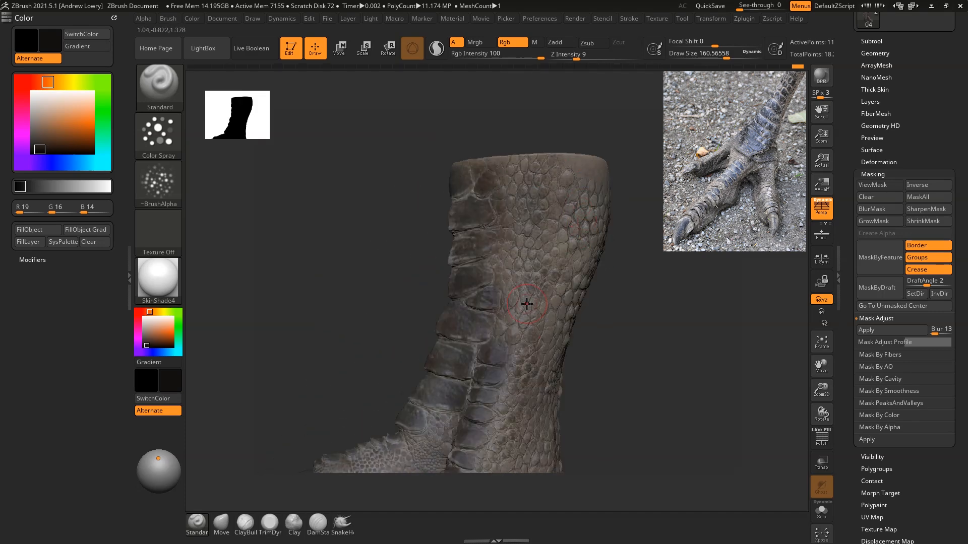
pyautogui.moveTo(638, 291); pyautogui.dragTo(641, 398)
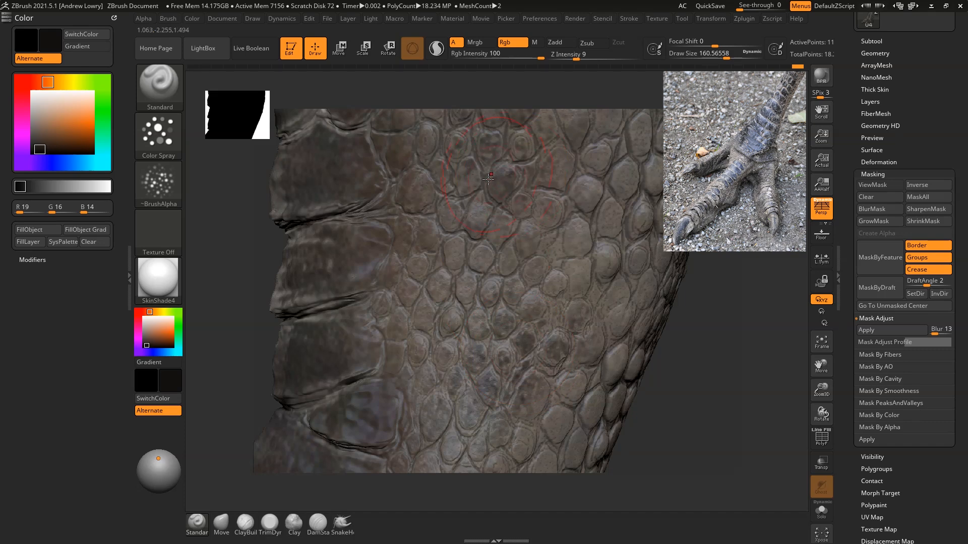
pyautogui.keyDown('alt'); pyautogui.moveTo(715, 365); pyautogui.dragTo(645, 268); pyautogui.keyUp('alt')
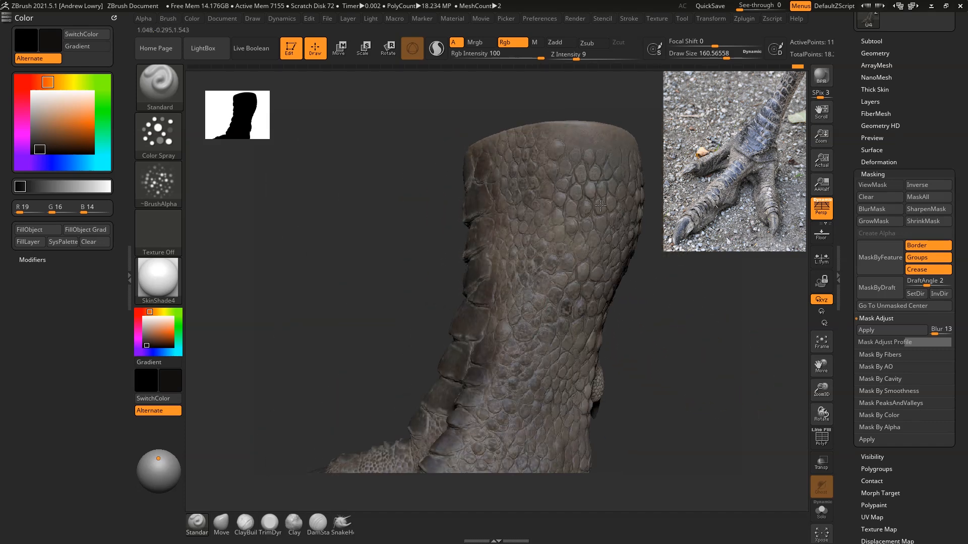
pyautogui.keyDown('alt'); pyautogui.moveTo(683, 364); pyautogui.dragTo(637, 284); pyautogui.keyUp('alt')
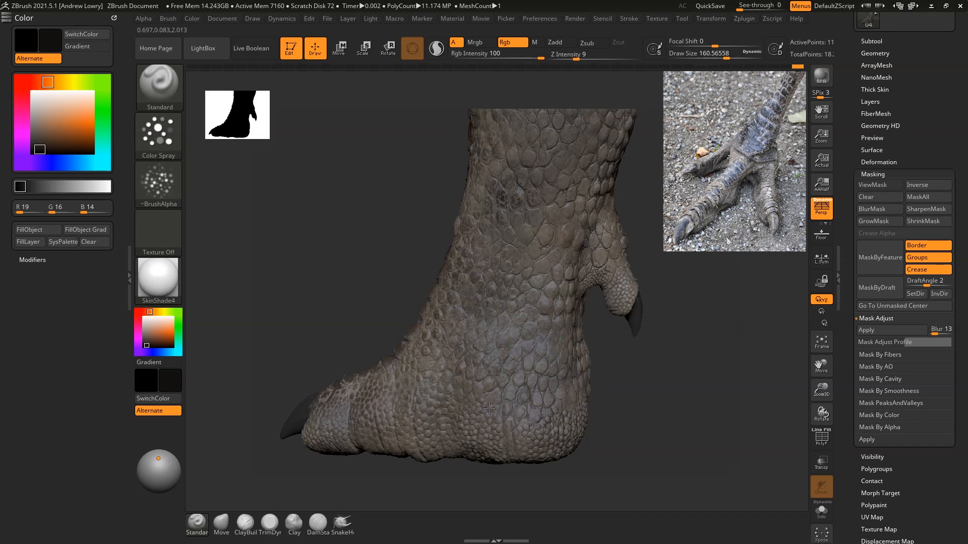
# Step: Paint dark brown variation onto the scales of the heel, the back of the leg and the small rear toe
pyautogui.moveTo(706, 379); pyautogui.dragTo(603, 366)
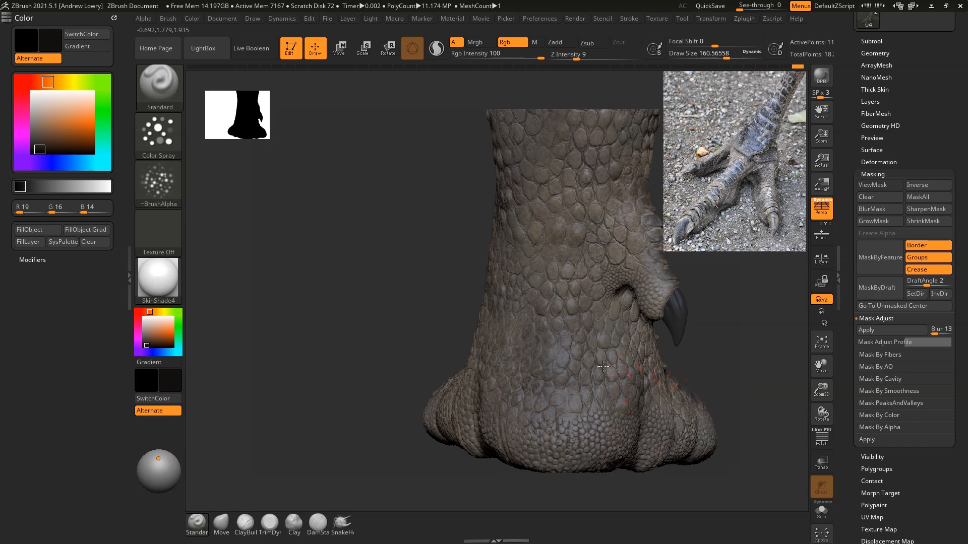
pyautogui.keyDown('alt'); pyautogui.moveTo(569, 206); pyautogui.dragTo(544, 364, button='right'); pyautogui.keyUp('alt')
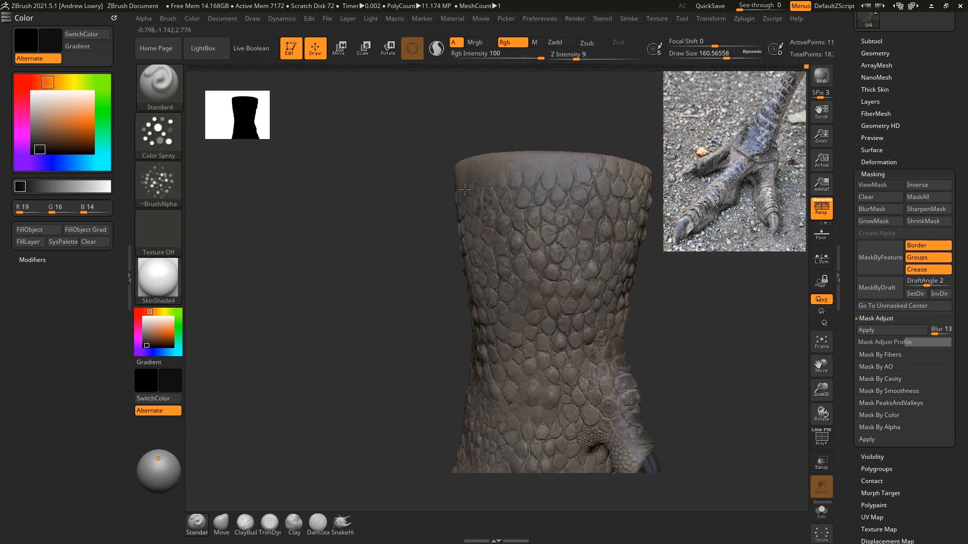
pyautogui.moveTo(520, 379)
pyautogui.mouseDown(button='right')
pyautogui.moveTo(676, 313)
pyautogui.moveTo(570, 363)
pyautogui.mouseUp(button='right')
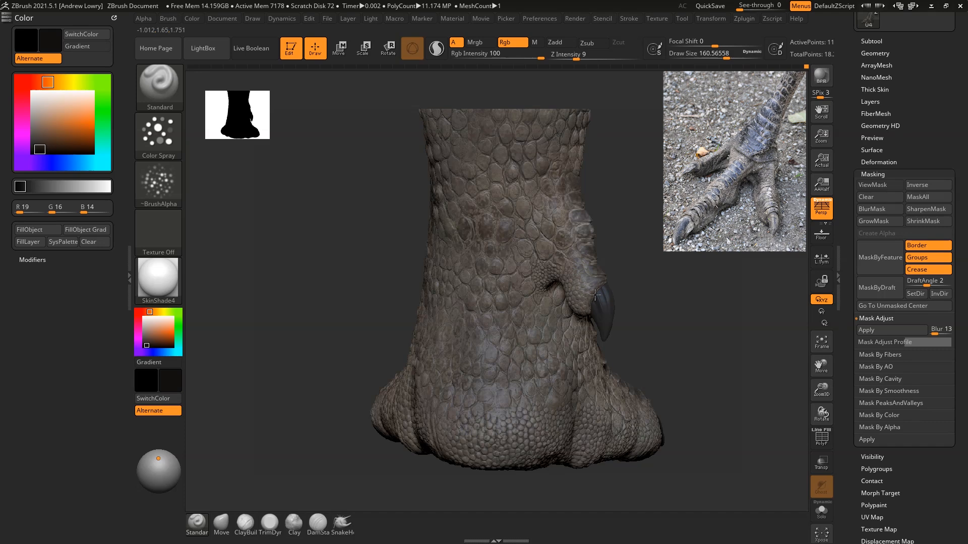
pyautogui.moveTo(692, 292); pyautogui.dragTo(529, 276, button='right')
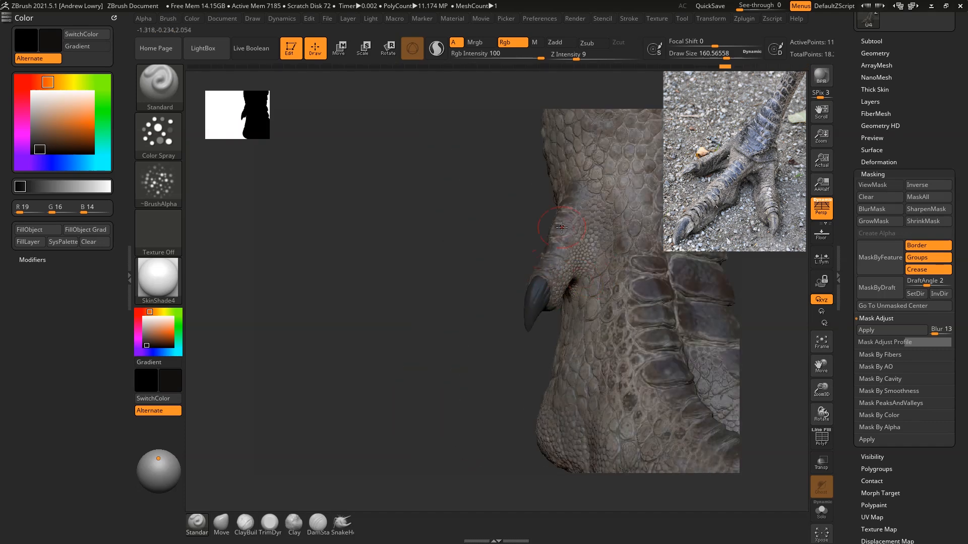
pyautogui.moveTo(449, 281); pyautogui.dragTo(383, 320, button='right')
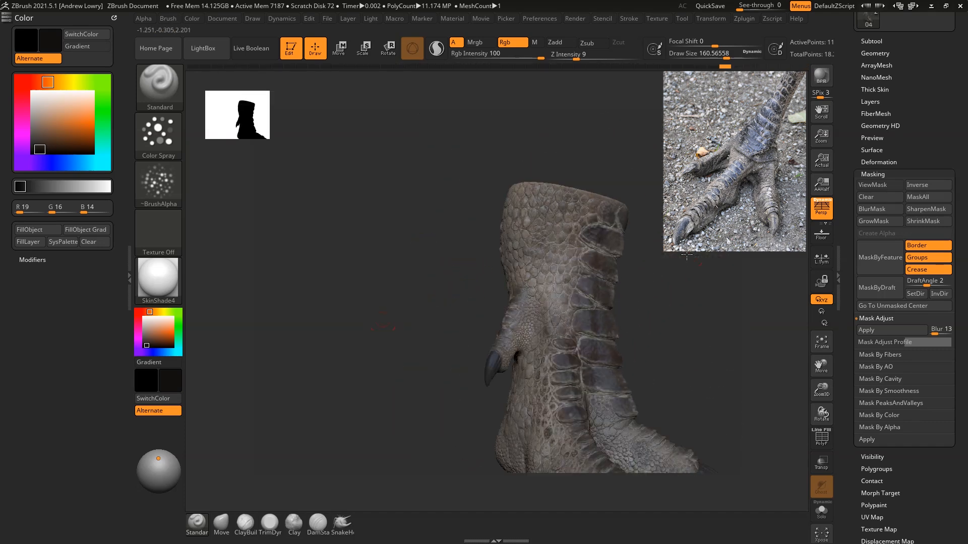
# Step: Enlarge the brush to a draw size of about 267 and darken the front plates, toe bases and toes
pyautogui.moveTo(687, 256); pyautogui.dragTo(718, 261)
pyautogui.press('space')
pyautogui.moveTo(694, 258)
pyautogui.mouseDown()
pyautogui.moveTo(731, 268)
pyautogui.moveTo(702, 271)
pyautogui.mouseUp()
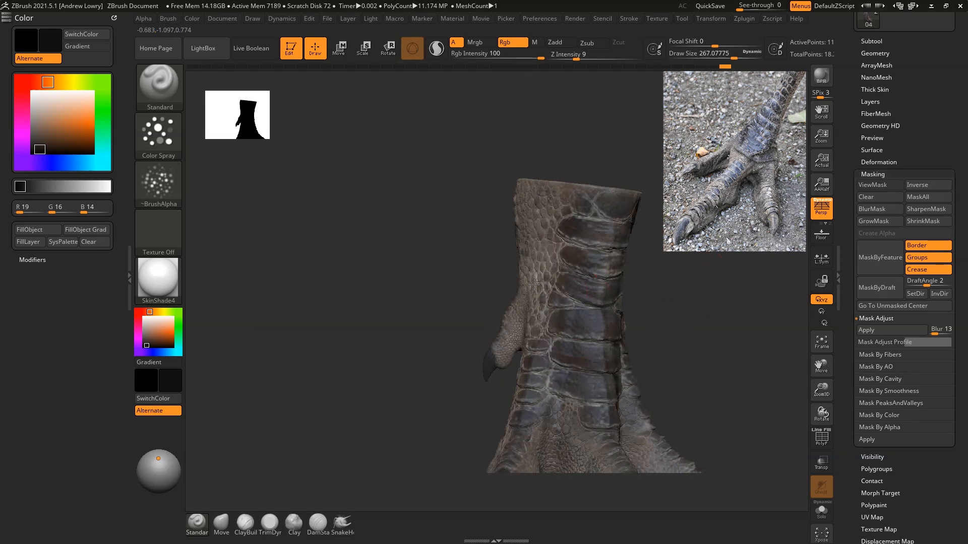
pyautogui.moveTo(670, 326); pyautogui.dragTo(620, 190)
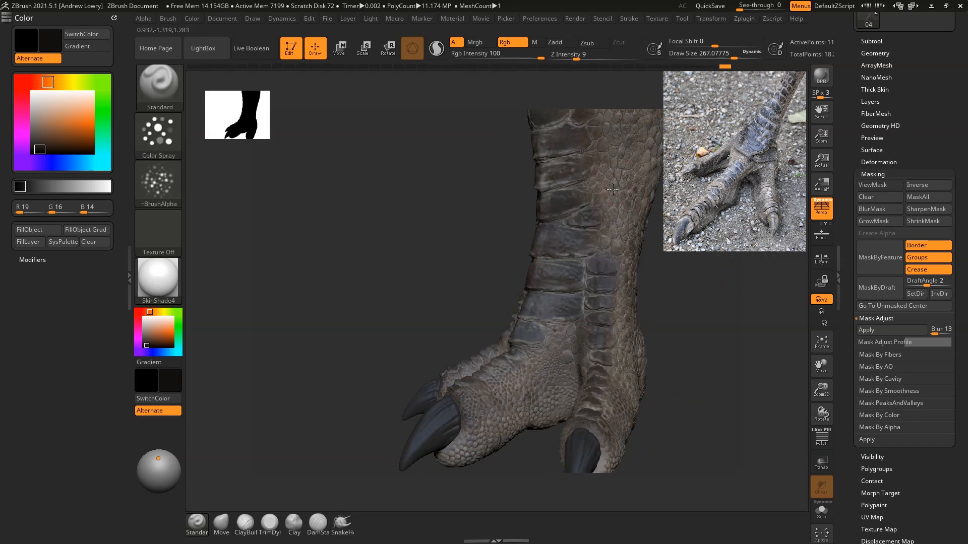
pyautogui.moveTo(681, 314); pyautogui.dragTo(726, 305)
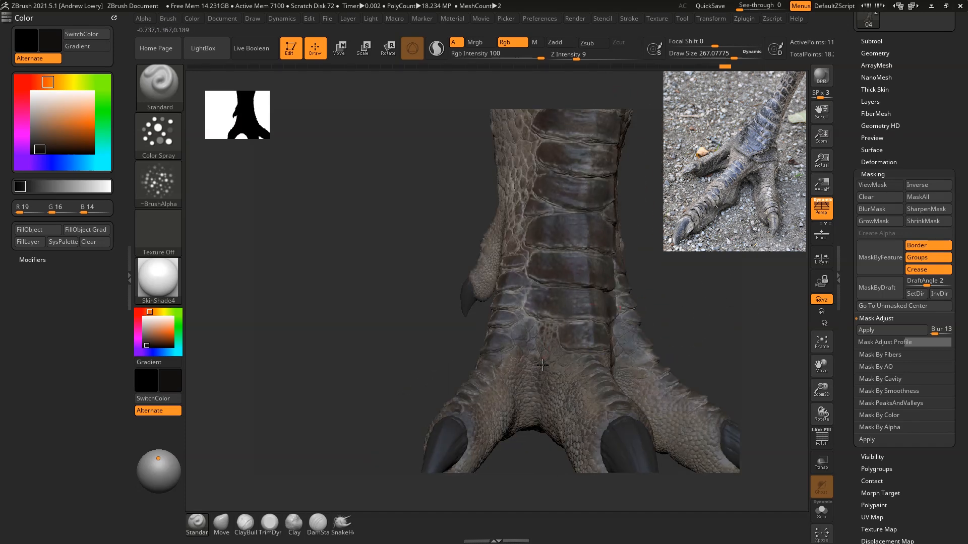
pyautogui.moveTo(523, 406); pyautogui.dragTo(614, 369, button='right')
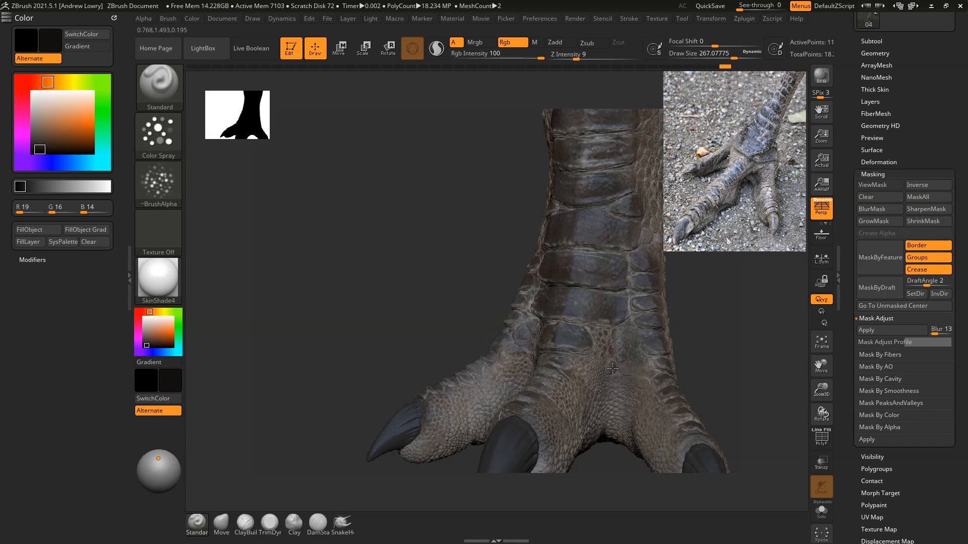
pyautogui.moveTo(607, 424)
pyautogui.mouseDown(button='right')
pyautogui.moveTo(539, 399)
pyautogui.moveTo(575, 425)
pyautogui.moveTo(611, 424)
pyautogui.mouseUp(button='right')
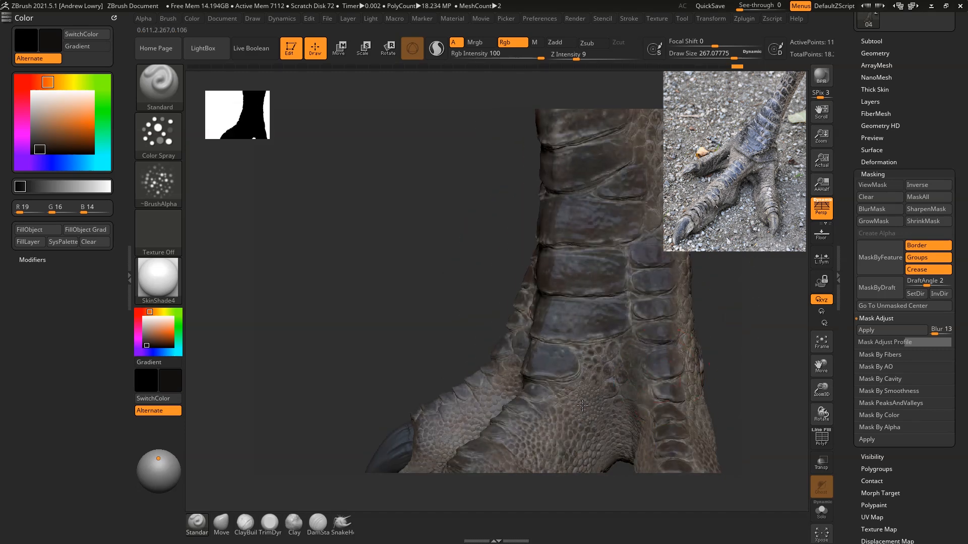
pyautogui.keyDown('ctrl'); pyautogui.moveTo(736, 319); pyautogui.dragTo(709, 277, button='right'); pyautogui.keyUp('ctrl')
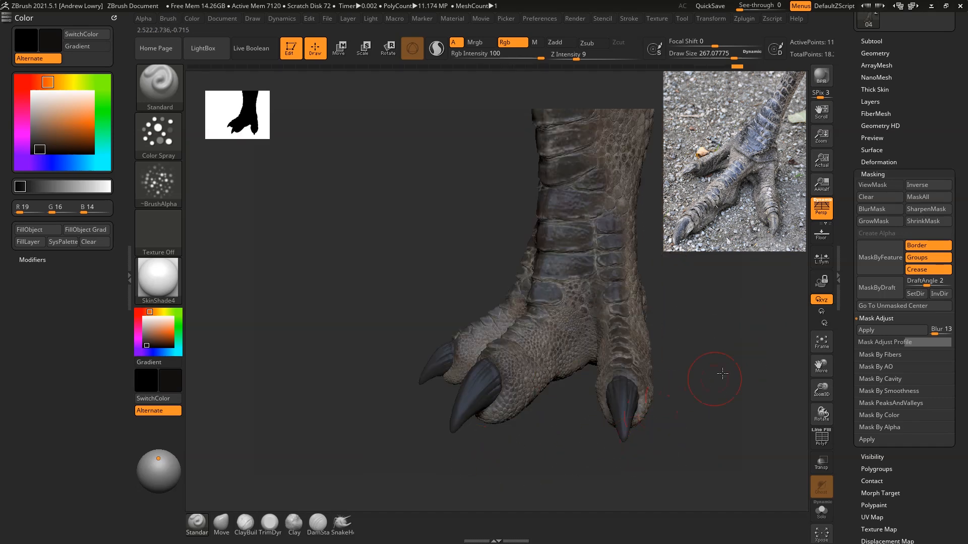
pyautogui.moveTo(722, 373); pyautogui.dragTo(774, 377, button='right')
pyautogui.moveTo(394, 446); pyautogui.dragTo(472, 437, button='right')
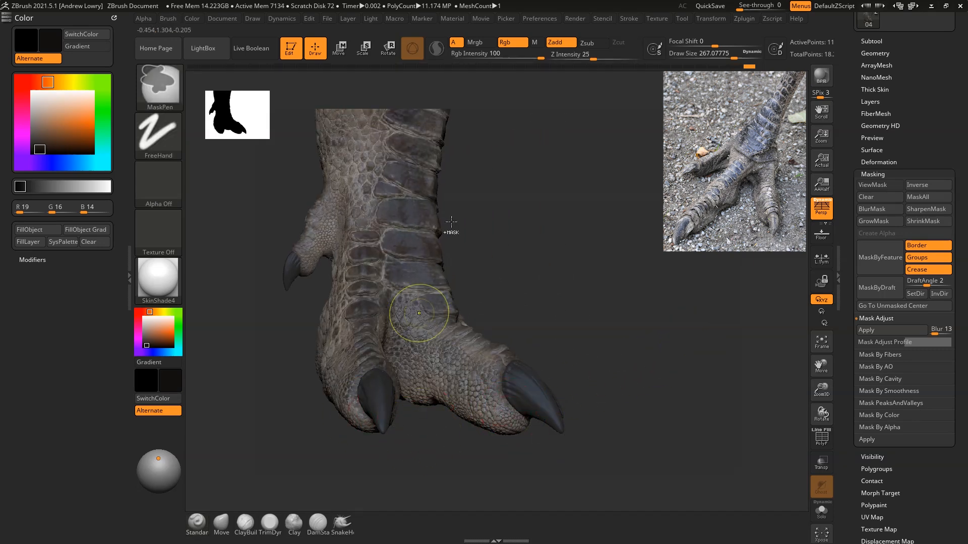
# Step: Mask the foot by surface peaks and valleys with a range of 4 and a coverage of 25
pyautogui.moveTo(610, 270)
pyautogui.mouseDown(button='right')
pyautogui.moveTo(676, 292)
pyautogui.moveTo(691, 285)
pyautogui.mouseUp(button='right')
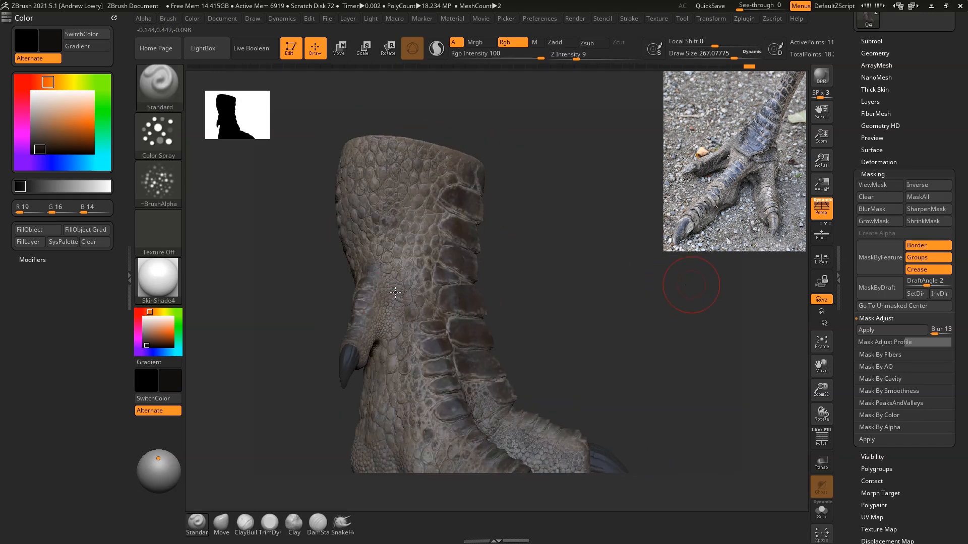
pyautogui.moveTo(657, 289); pyautogui.dragTo(681, 280, button='right')
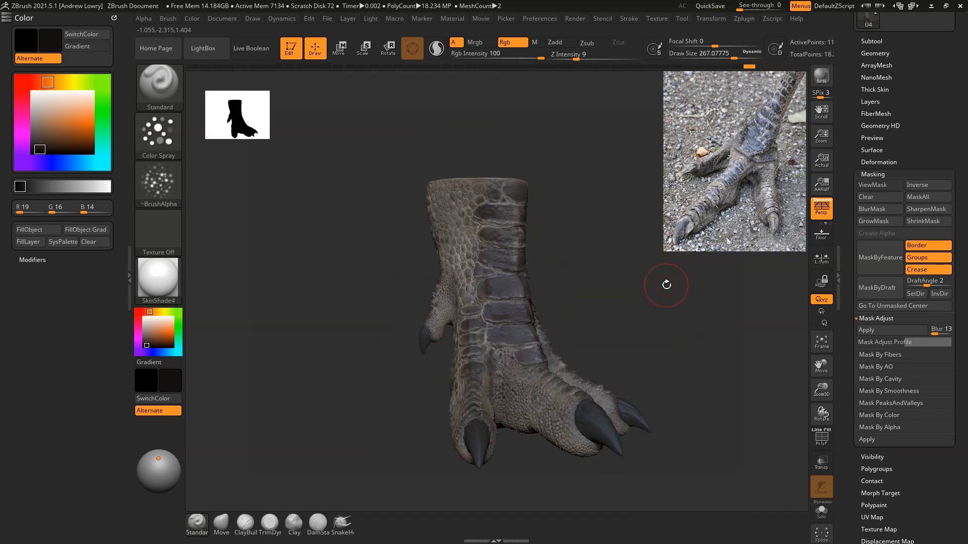
pyautogui.moveTo(606, 238); pyautogui.dragTo(487, 214, button='right')
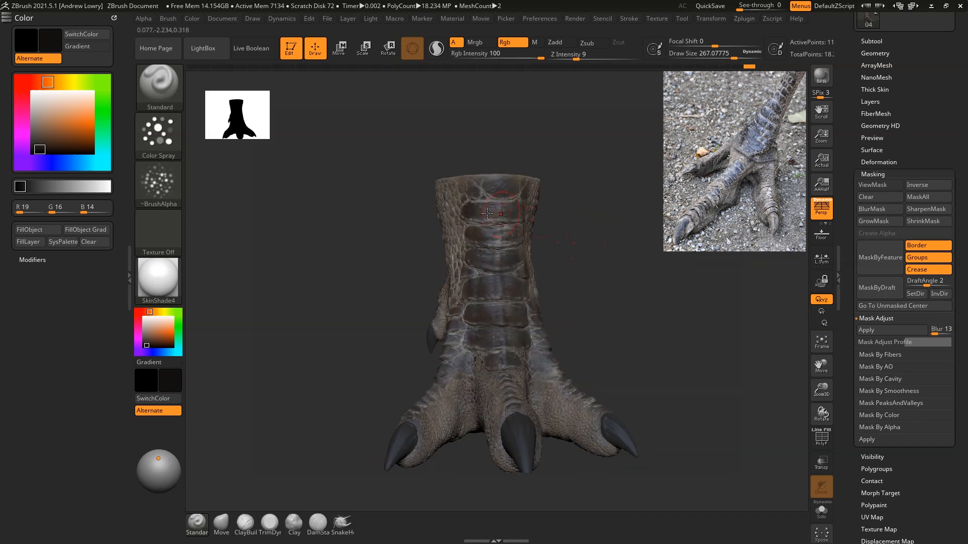
pyautogui.keyDown('ctrl'); pyautogui.moveTo(692, 237); pyautogui.dragTo(713, 302, button='right'); pyautogui.keyUp('ctrl')
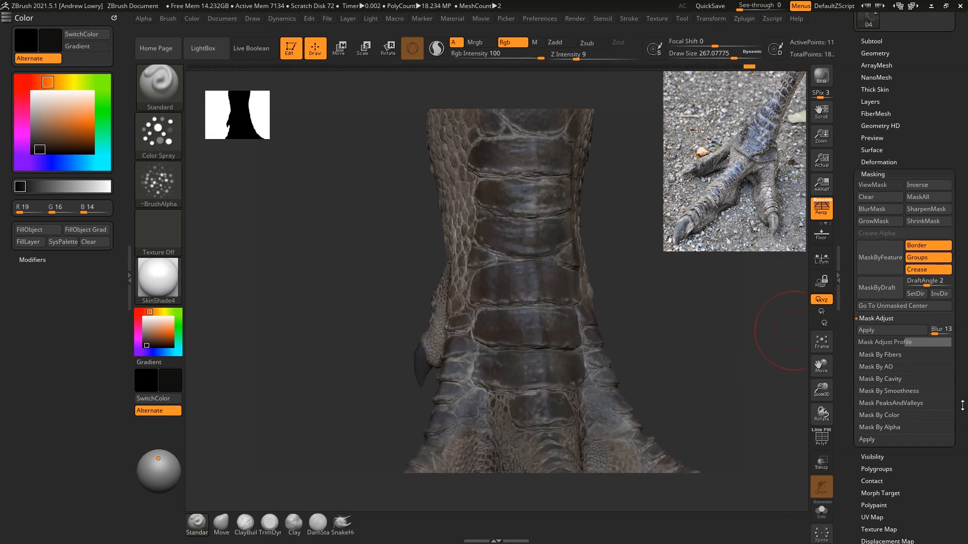
pyautogui.click(881, 404)
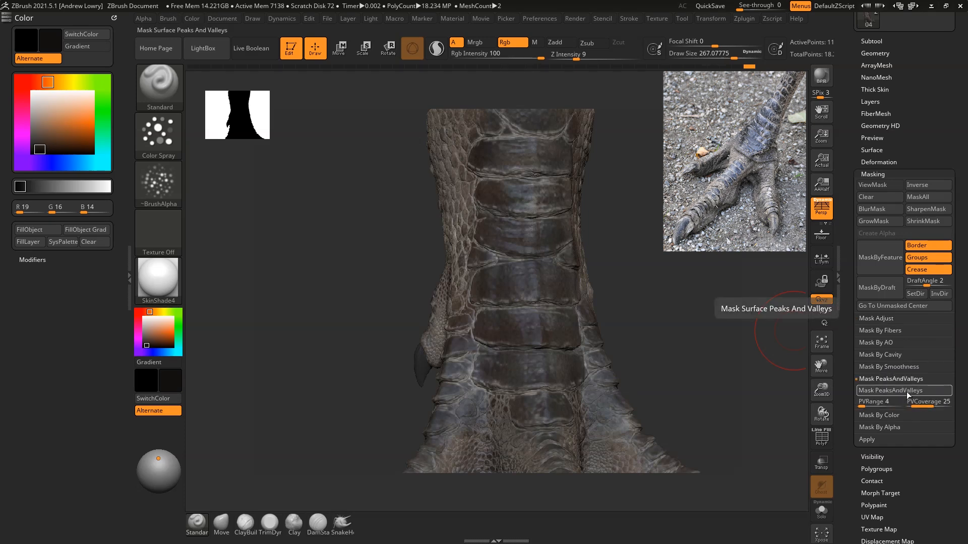
# Step: Turn off the foot's polypaint and set the current colour to white to show the mask clearly
pyautogui.click(874, 41)
pyautogui.press('shift')
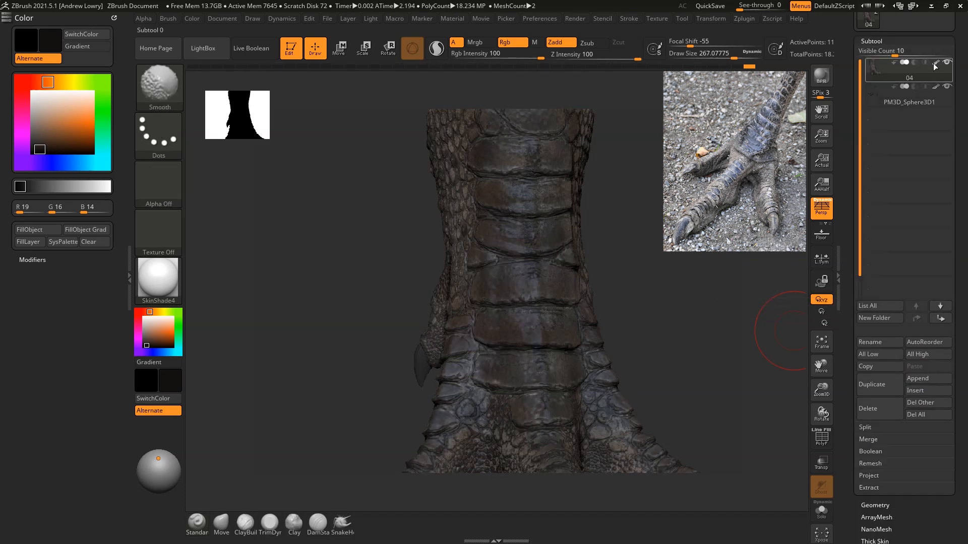
pyautogui.click(935, 64)
pyautogui.click(141, 312)
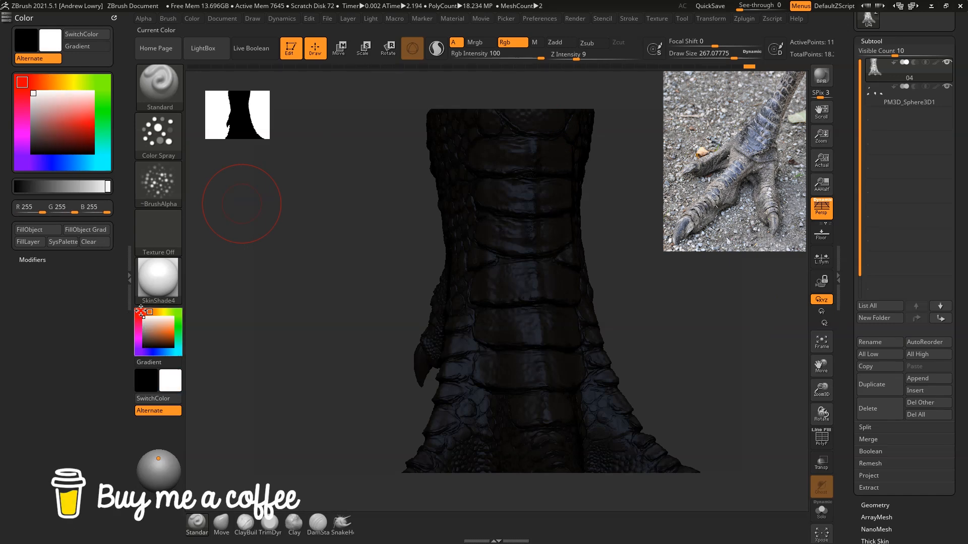
pyautogui.moveTo(752, 255); pyautogui.dragTo(706, 261)
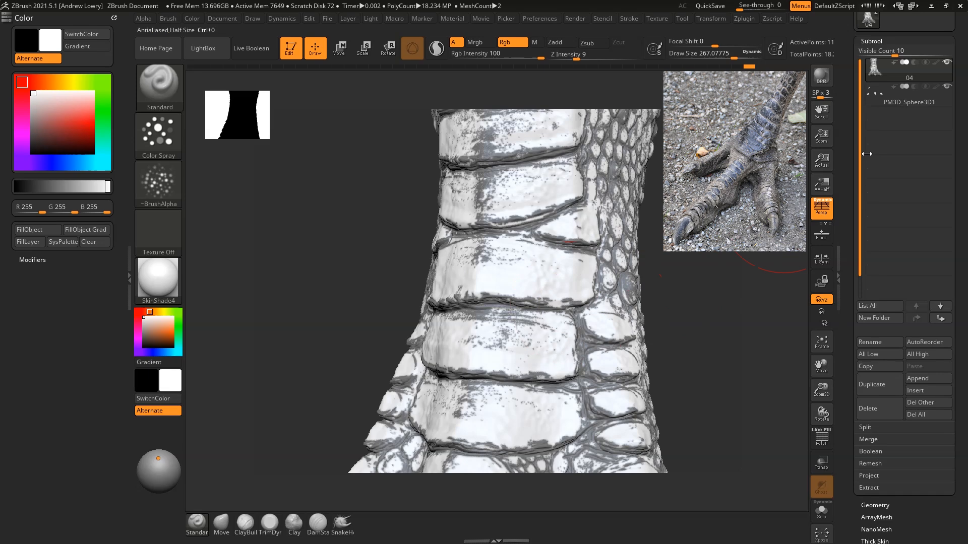
# Step: Invert the peaks-and-valleys mask on the foot
pyautogui.moveTo(936, 522); pyautogui.dragTo(933, 408)
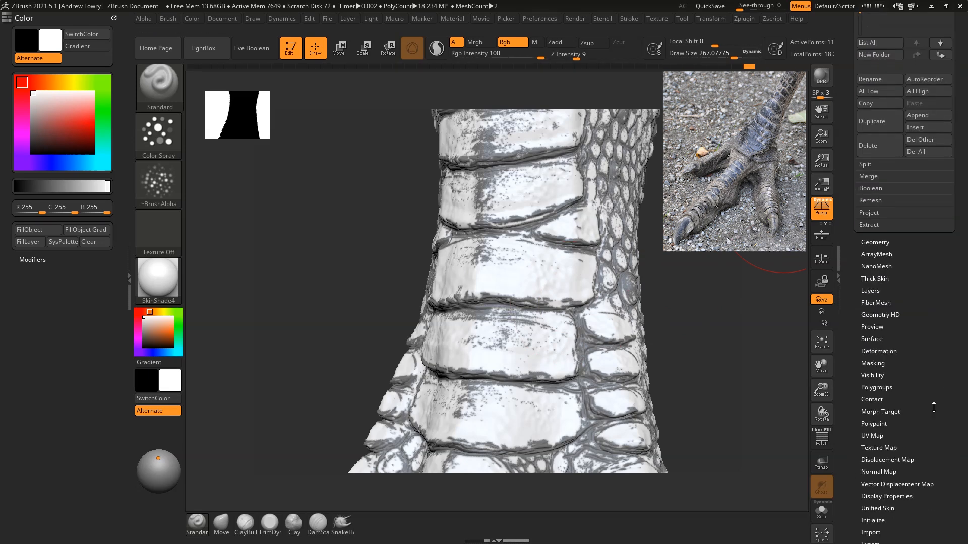
pyautogui.click(881, 359)
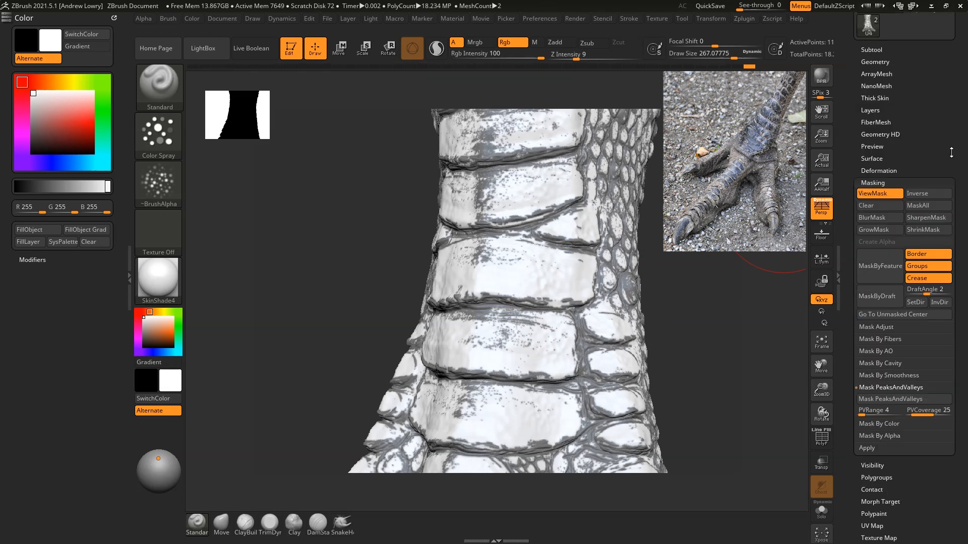
pyautogui.click(939, 194)
pyautogui.moveTo(736, 302); pyautogui.dragTo(543, 271)
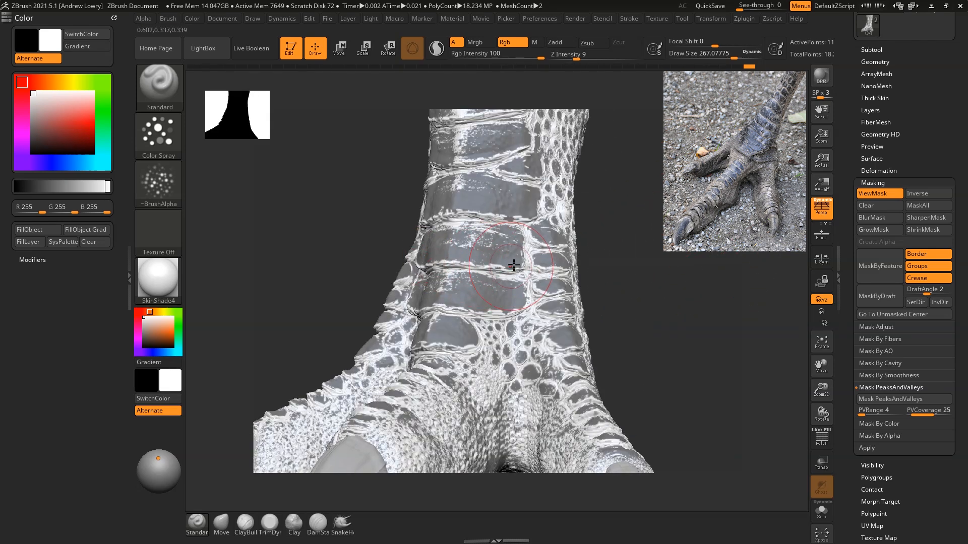
pyautogui.moveTo(631, 281); pyautogui.dragTo(739, 281)
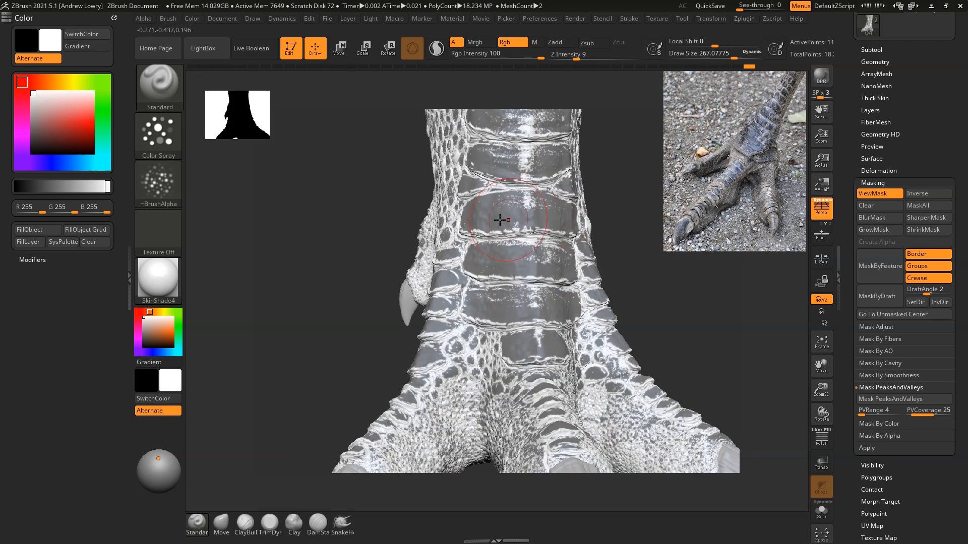
# Step: Sharpen the inverted mask and blur it to soften its edges
pyautogui.moveTo(625, 207)
pyautogui.mouseDown()
pyautogui.moveTo(703, 216)
pyautogui.moveTo(630, 197)
pyautogui.mouseUp()
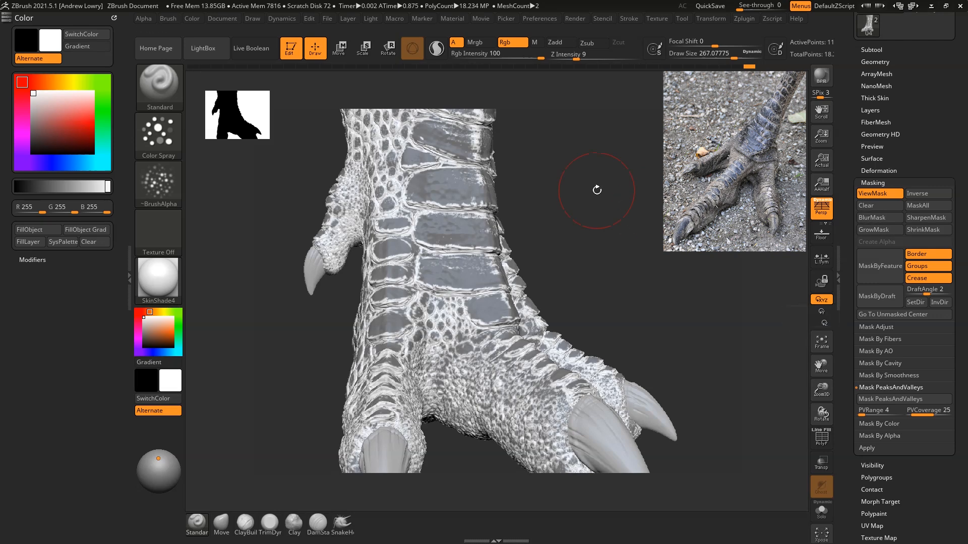
pyautogui.click(925, 219)
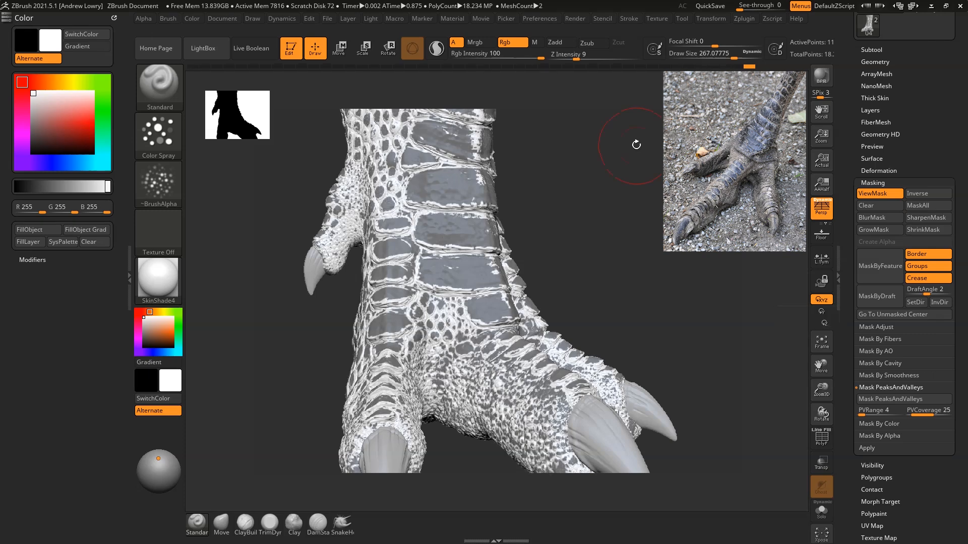
pyautogui.click(867, 219)
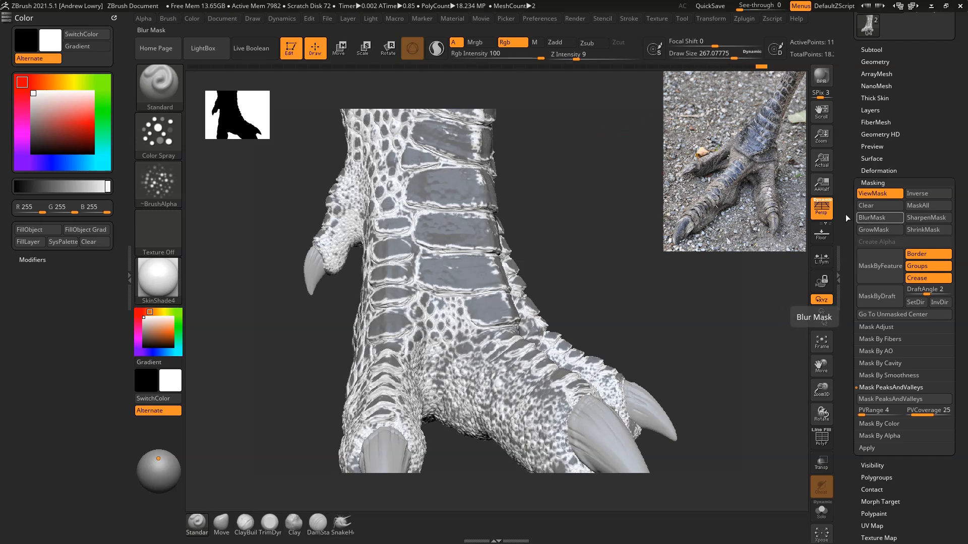
# Step: Turn the foot's polypaint back on and hide the mask display while keeping the mask active
pyautogui.moveTo(596, 137)
pyautogui.mouseDown()
pyautogui.moveTo(620, 194)
pyautogui.moveTo(696, 226)
pyautogui.moveTo(654, 211)
pyautogui.moveTo(663, 220)
pyautogui.moveTo(696, 222)
pyautogui.mouseUp()
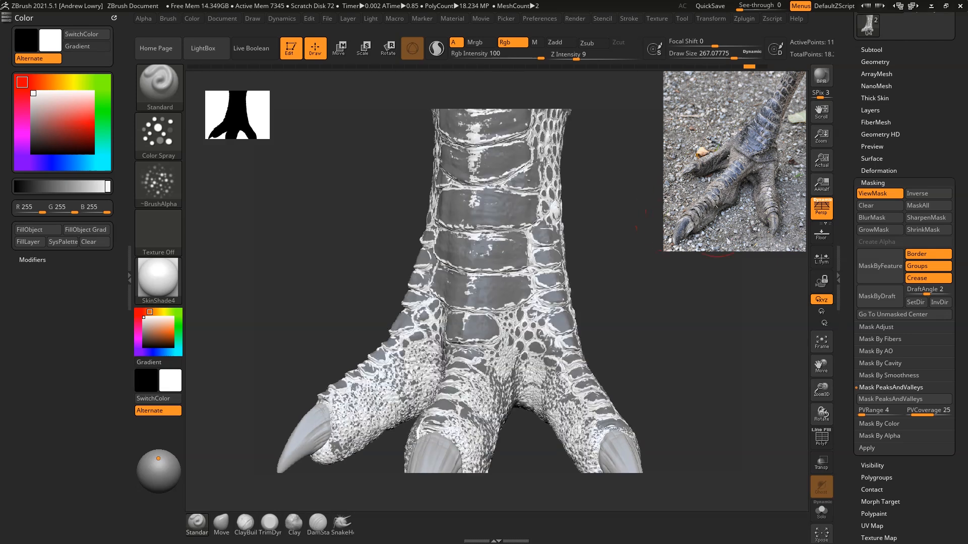
pyautogui.click(873, 49)
pyautogui.click(940, 72)
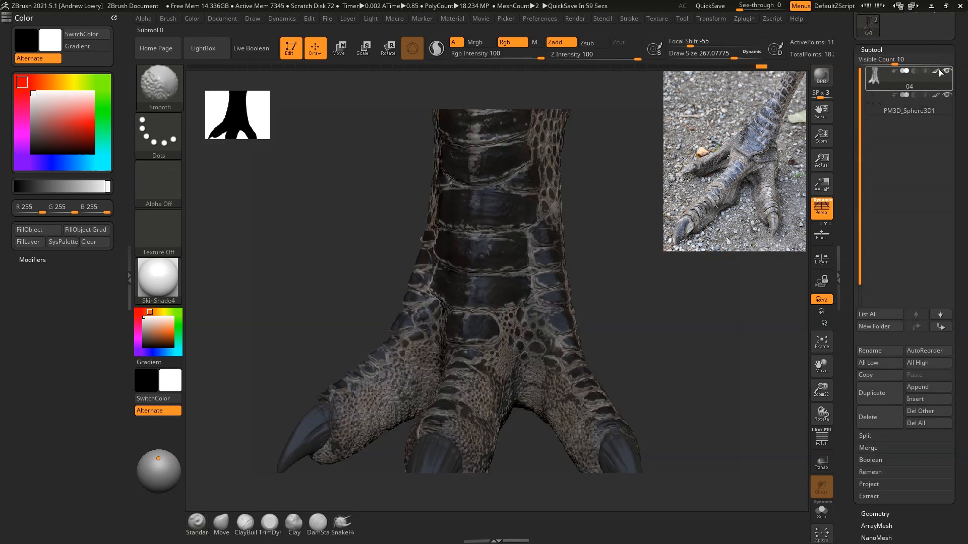
pyautogui.click(871, 49)
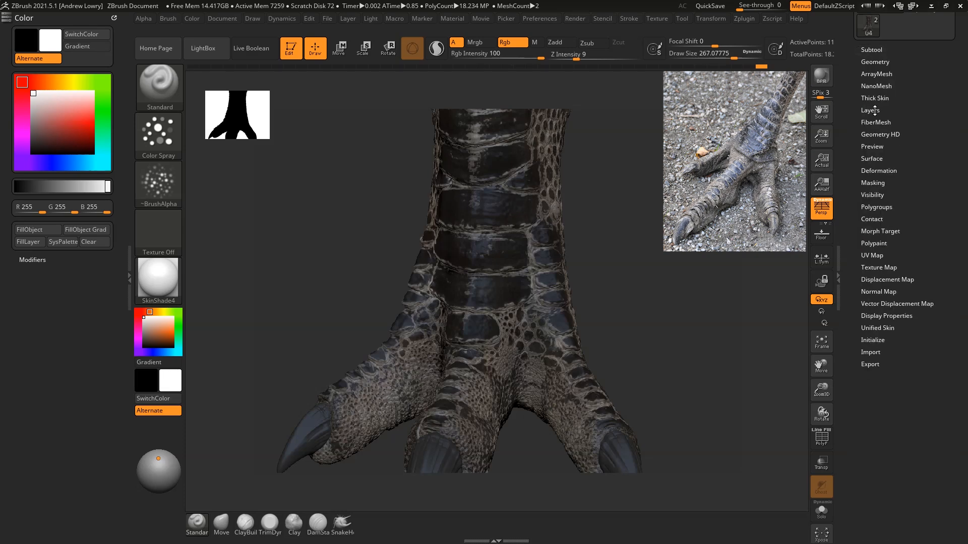
pyautogui.click(875, 185)
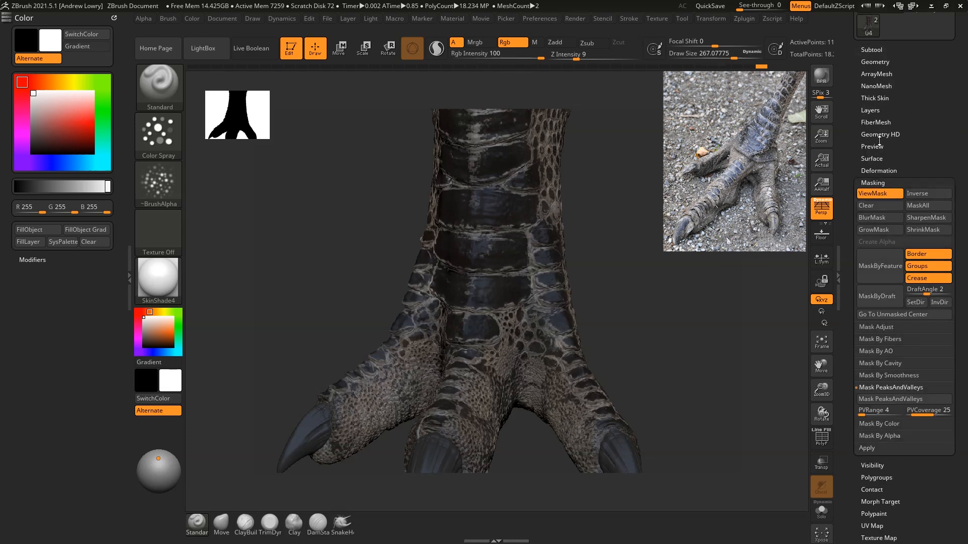
pyautogui.click(876, 193)
# Step: Paint the raised edges around the front shin plates light grey (206, 201, 199) at a draw size of about 90
pyautogui.press('s')
pyautogui.moveTo(654, 182); pyautogui.dragTo(646, 181)
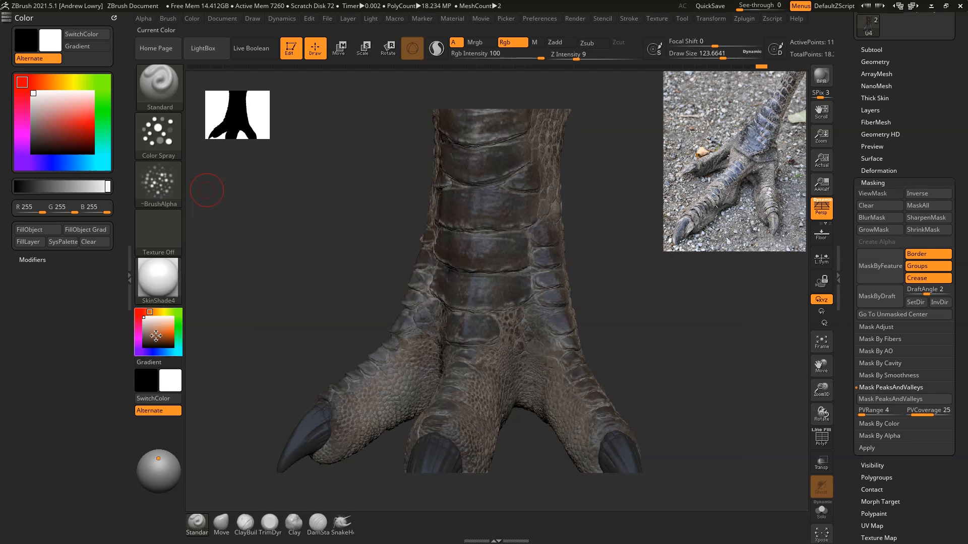
pyautogui.moveTo(146, 327); pyautogui.dragTo(145, 322)
pyautogui.moveTo(600, 126)
pyautogui.mouseDown()
pyautogui.moveTo(633, 168)
pyautogui.moveTo(657, 227)
pyautogui.moveTo(661, 201)
pyautogui.mouseUp()
pyautogui.press('space')
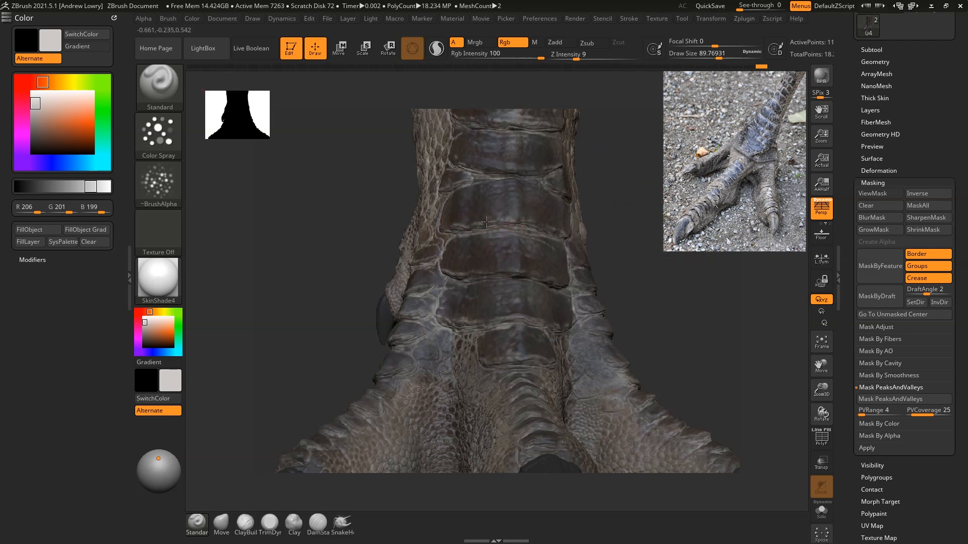
pyautogui.moveTo(651, 207)
pyautogui.mouseDown()
pyautogui.moveTo(618, 211)
pyautogui.moveTo(542, 182)
pyautogui.moveTo(561, 153)
pyautogui.mouseUp()
pyautogui.moveTo(503, 165); pyautogui.dragTo(468, 167)
pyautogui.moveTo(652, 148); pyautogui.dragTo(706, 149)
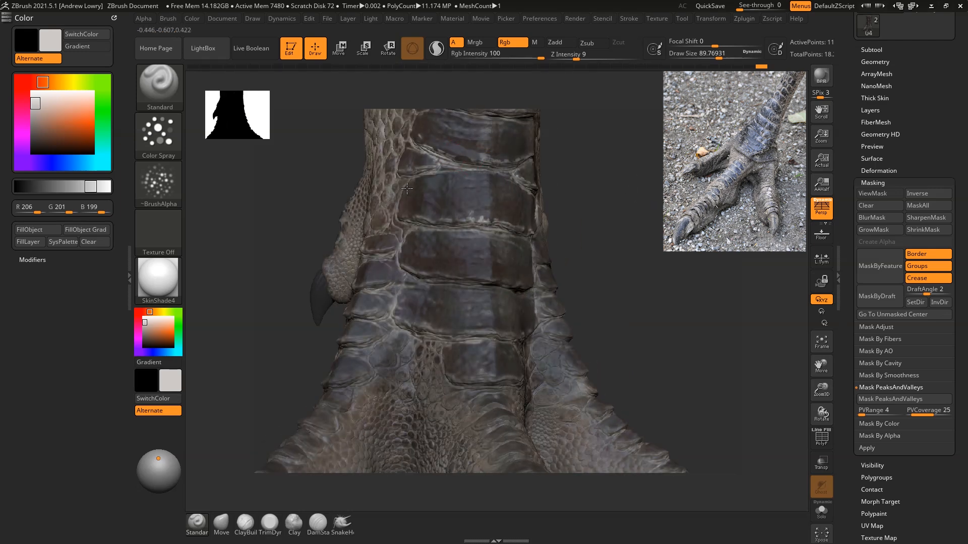
pyautogui.moveTo(435, 172)
pyautogui.mouseDown()
pyautogui.moveTo(481, 173)
pyautogui.moveTo(440, 173)
pyautogui.moveTo(433, 159)
pyautogui.mouseUp()
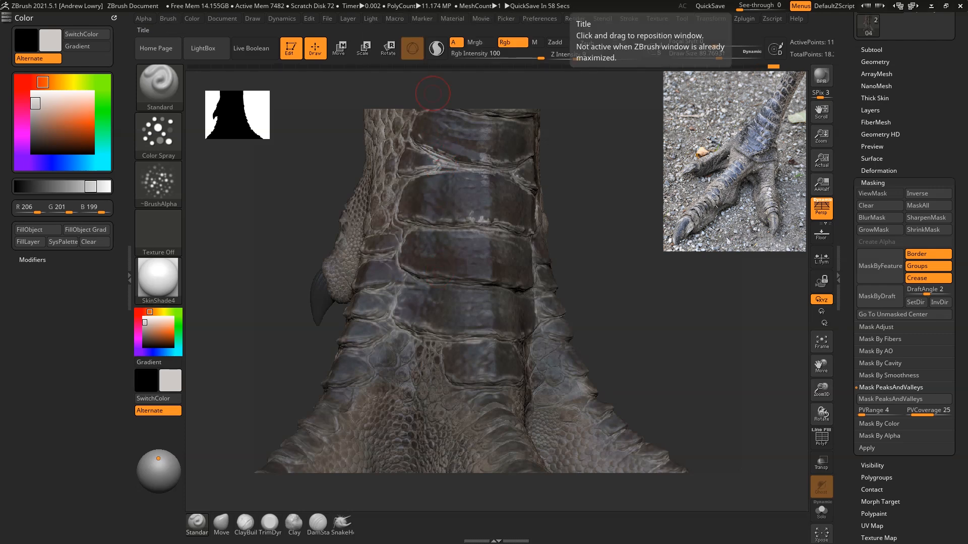
# Step: Brush the light grey over the small side scales of the lower shin and down to the base of the toes
pyautogui.moveTo(669, 270); pyautogui.dragTo(660, 204)
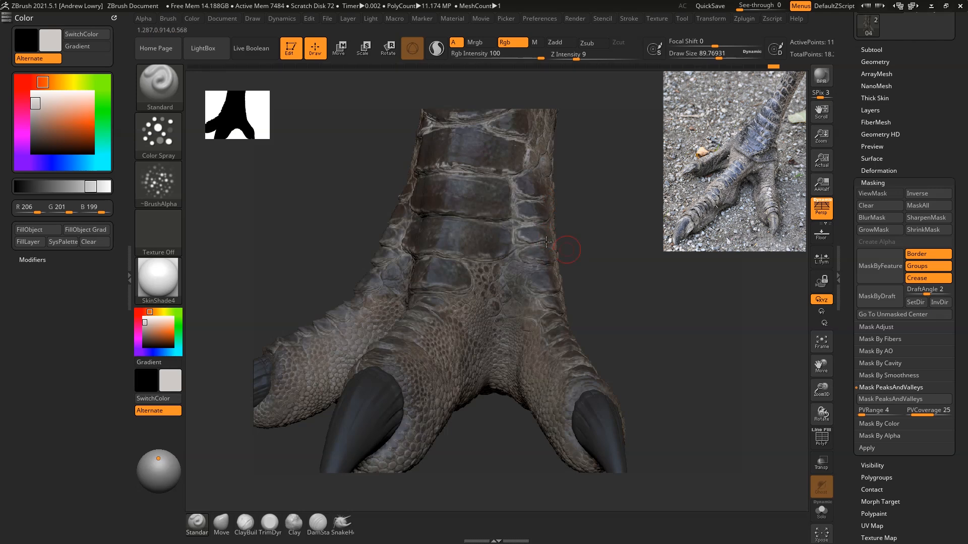
pyautogui.moveTo(460, 253); pyautogui.dragTo(421, 238)
pyautogui.moveTo(414, 239); pyautogui.dragTo(477, 246, button='right')
pyautogui.moveTo(434, 261); pyautogui.dragTo(398, 235)
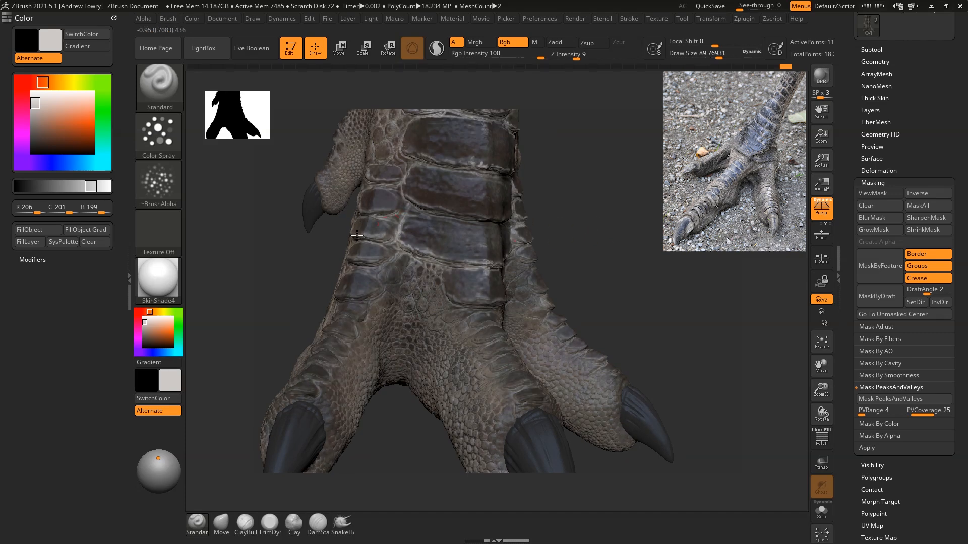
pyautogui.moveTo(372, 212); pyautogui.dragTo(384, 214)
pyautogui.moveTo(394, 179); pyautogui.dragTo(370, 187)
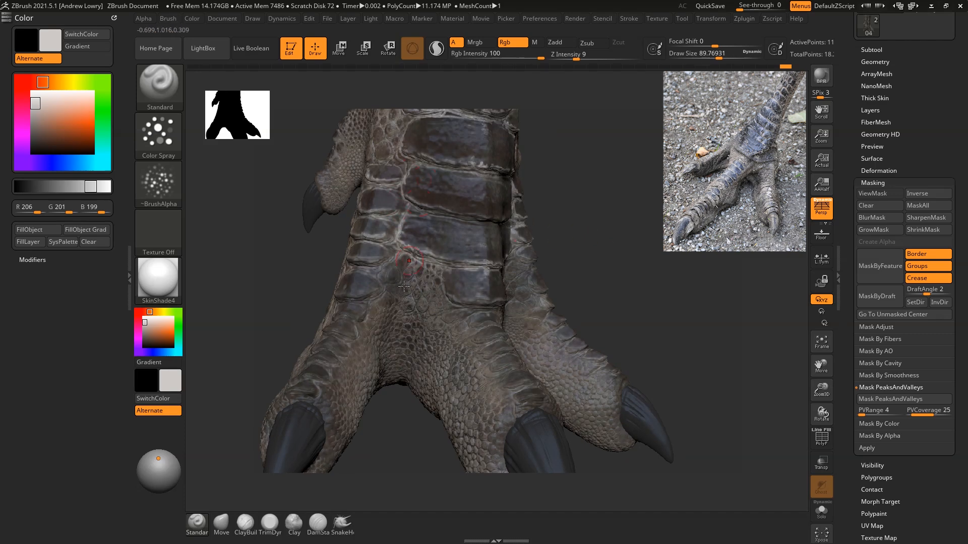
pyautogui.moveTo(422, 276); pyautogui.dragTo(454, 335, button='right')
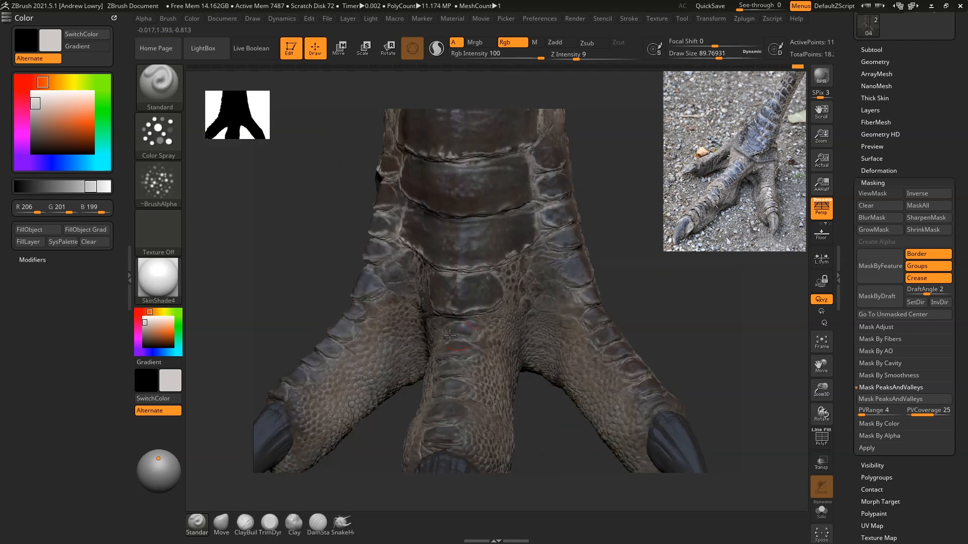
# Step: Paint light grey along the top scales of the middle toe and the neighbouring outer toe
pyautogui.moveTo(641, 247)
pyautogui.mouseDown(button='right')
pyautogui.moveTo(687, 289)
pyautogui.moveTo(448, 299)
pyautogui.mouseUp(button='right')
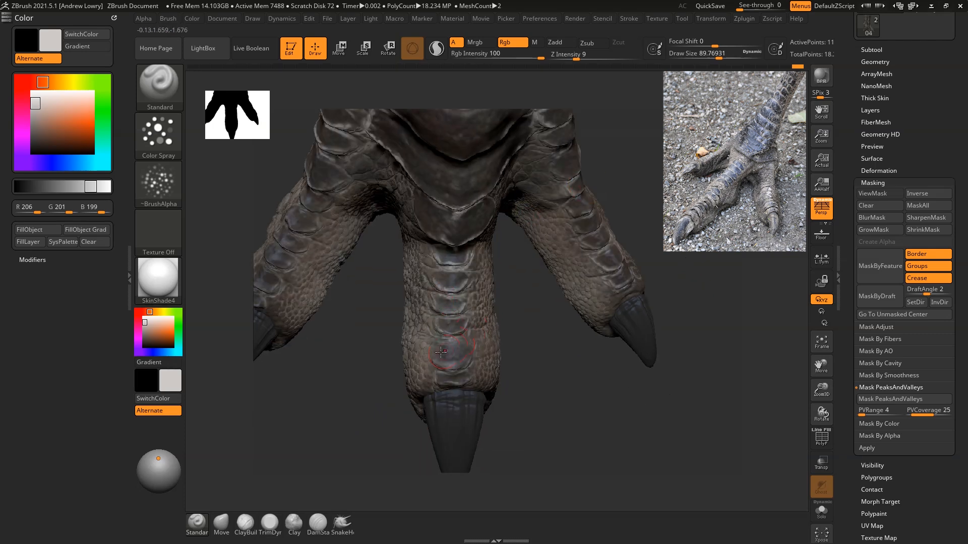
pyautogui.moveTo(709, 251); pyautogui.dragTo(659, 292, button='right')
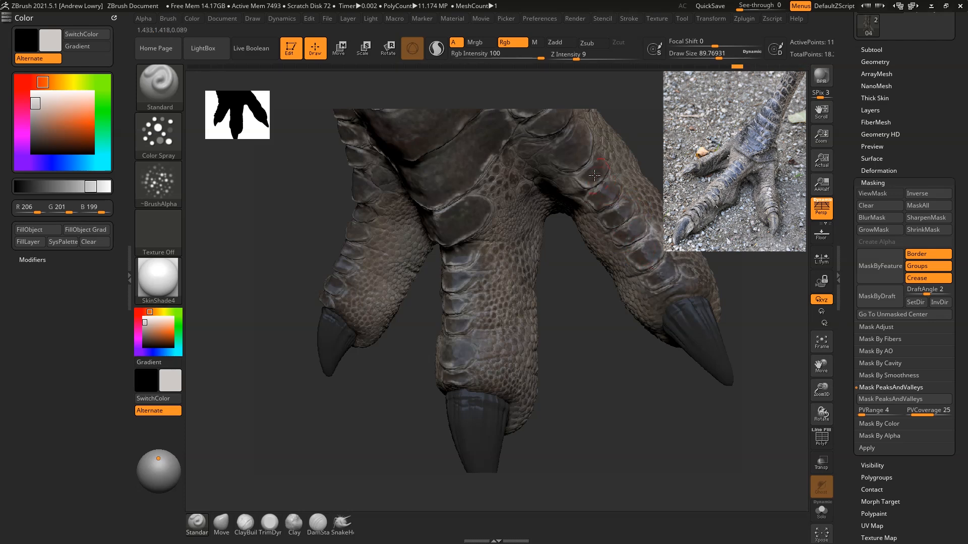
pyautogui.moveTo(568, 142); pyautogui.dragTo(585, 89, button='right')
pyautogui.moveTo(664, 323)
pyautogui.keyDown('ctrl'); pyautogui.mouseDown(button='right')
pyautogui.moveTo(664, 274)
pyautogui.moveTo(702, 257)
pyautogui.mouseUp(button='right'); pyautogui.keyUp('ctrl')
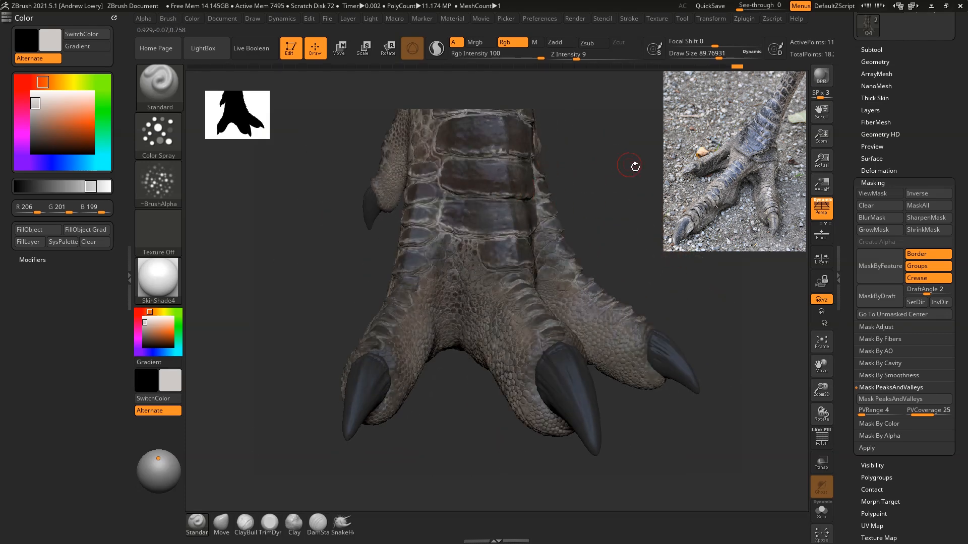
# Step: Paint light grey highlights on the top scales of the other side toe and the small rear toe
pyautogui.moveTo(635, 167); pyautogui.dragTo(691, 187, button='right')
pyautogui.moveTo(410, 368); pyautogui.dragTo(429, 323, button='right')
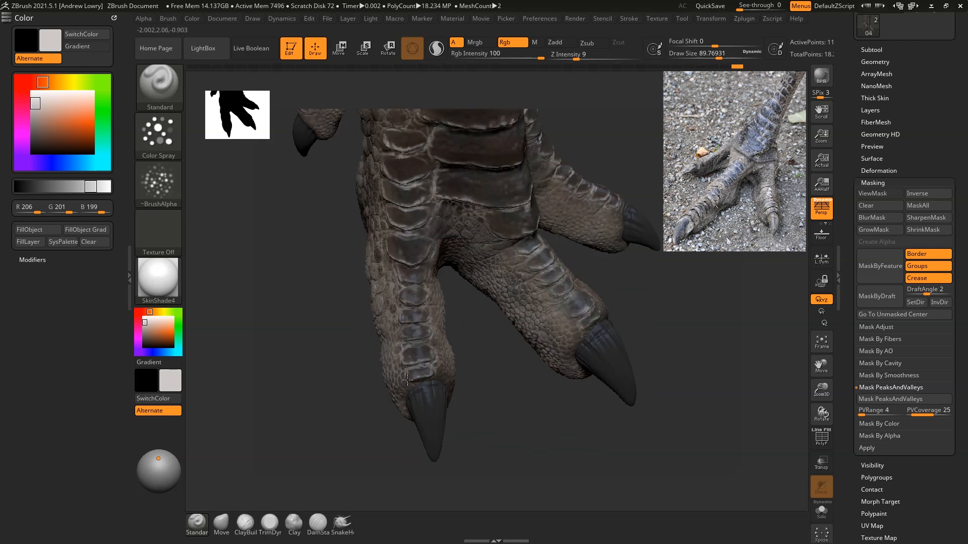
pyautogui.moveTo(580, 240); pyautogui.dragTo(611, 218, button='right')
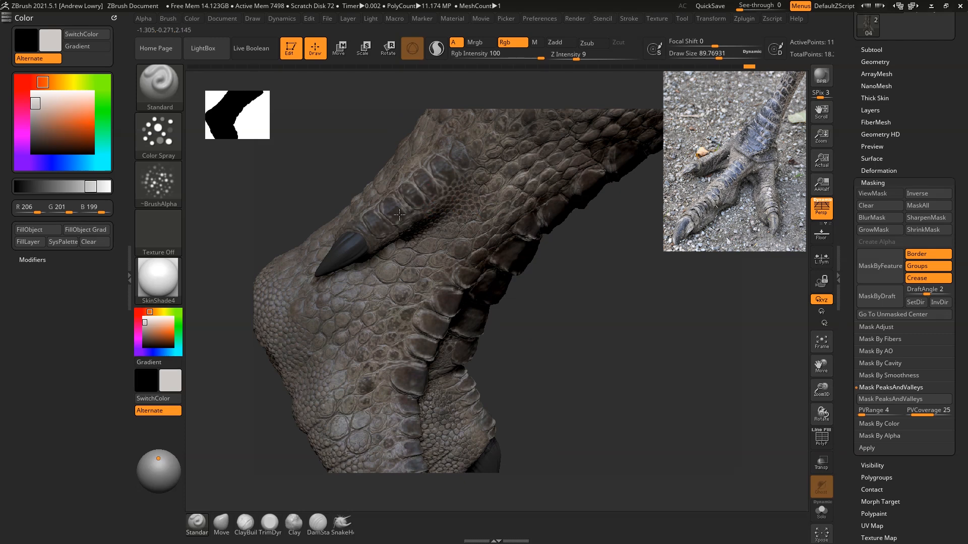
pyautogui.moveTo(465, 174)
pyautogui.mouseDown(button='right')
pyautogui.moveTo(663, 330)
pyautogui.moveTo(659, 216)
pyautogui.moveTo(600, 258)
pyautogui.mouseUp(button='right')
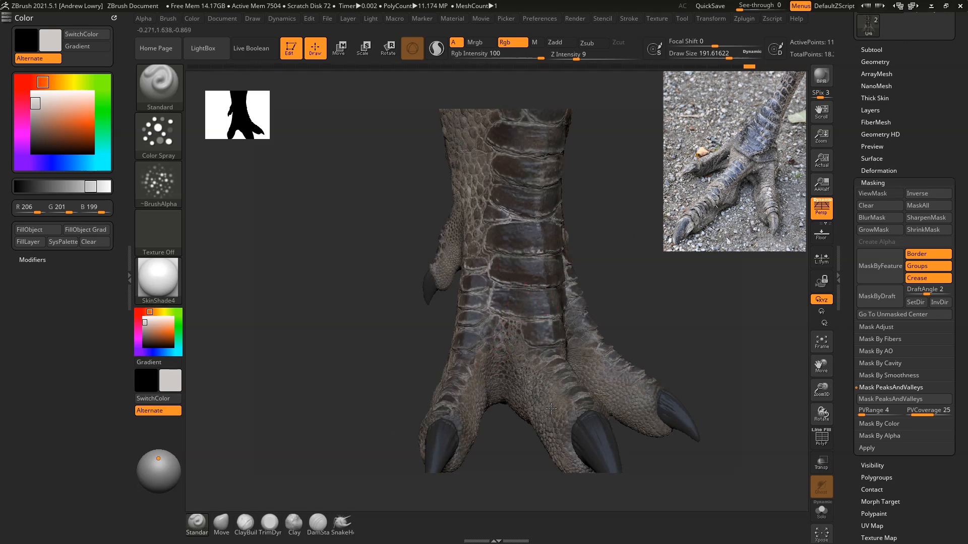
# Step: Spray light grey broadly over the toe bases and lower leg at a draw size of about 192
pyautogui.moveTo(640, 327); pyautogui.dragTo(716, 323)
pyautogui.moveTo(587, 343)
pyautogui.mouseDown()
pyautogui.moveTo(589, 360)
pyautogui.moveTo(621, 341)
pyautogui.mouseUp()
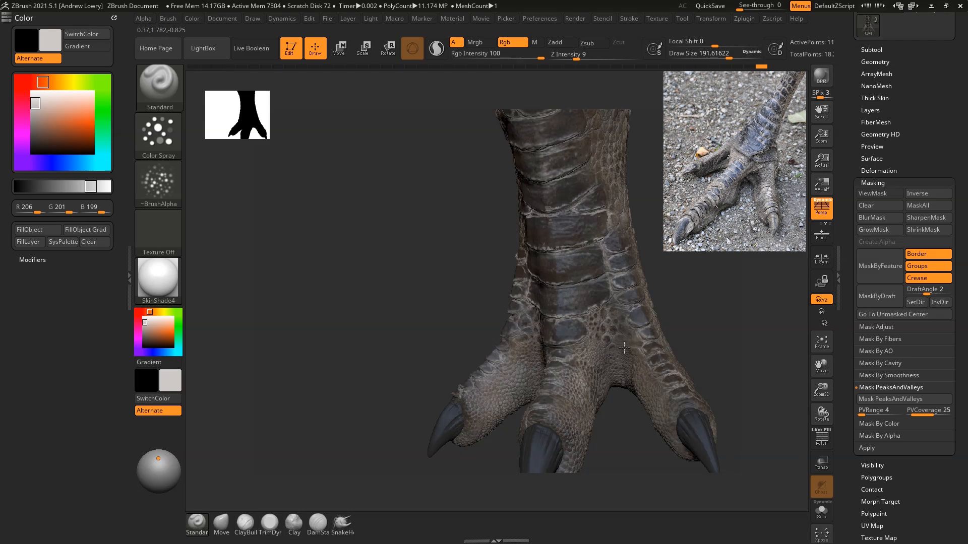
pyautogui.moveTo(667, 382); pyautogui.dragTo(610, 381, button='right')
pyautogui.moveTo(673, 363)
pyautogui.mouseDown()
pyautogui.moveTo(669, 345)
pyautogui.moveTo(657, 405)
pyautogui.mouseUp()
pyautogui.moveTo(655, 232); pyautogui.dragTo(605, 172)
pyautogui.moveTo(673, 201)
pyautogui.mouseDown(button='right')
pyautogui.moveTo(711, 264)
pyautogui.moveTo(720, 253)
pyautogui.mouseUp(button='right')
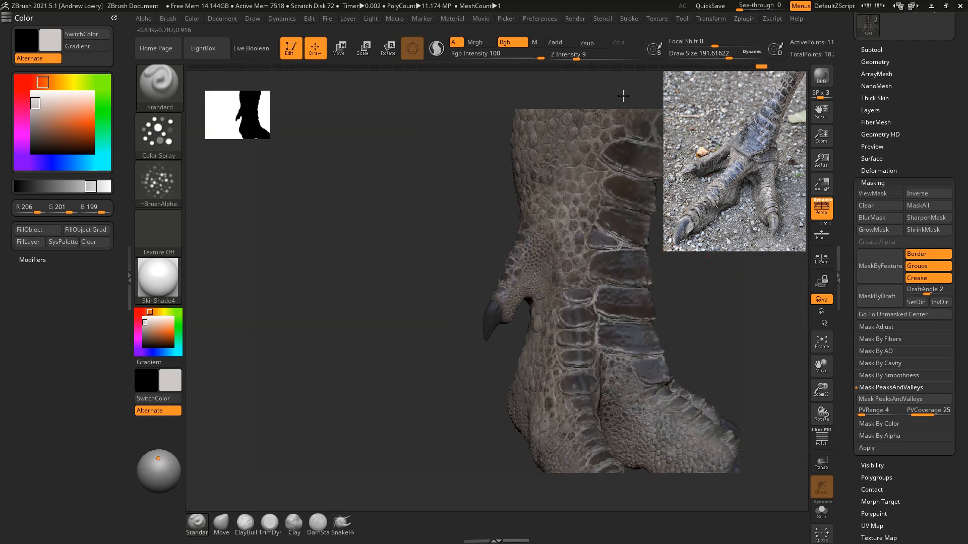
pyautogui.moveTo(608, 420); pyautogui.dragTo(674, 334, button='right')
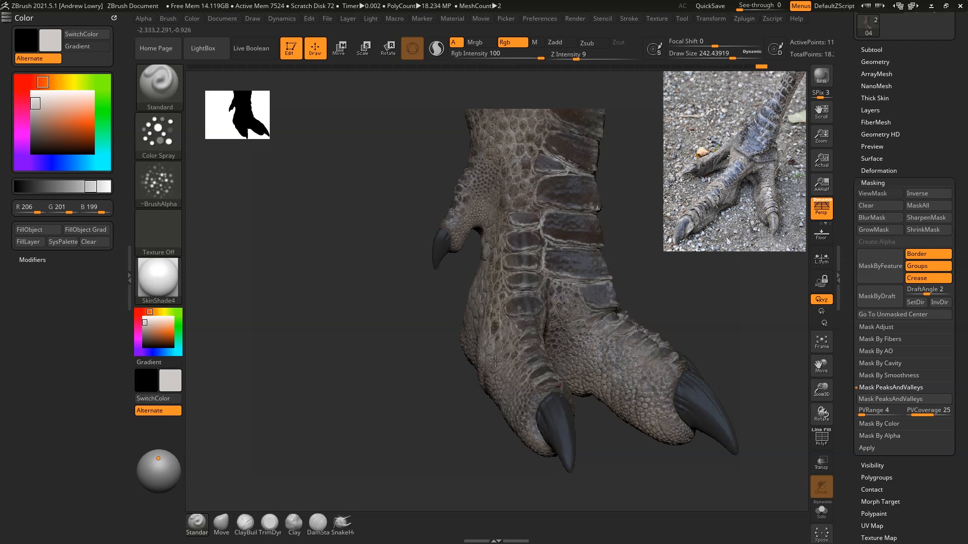
# Step: Cover the back, heel and side scales of the leg with light grey at a draw size of about 342
pyautogui.moveTo(631, 213); pyautogui.dragTo(678, 298, button='right')
pyautogui.moveTo(637, 212); pyautogui.dragTo(627, 265, button='right')
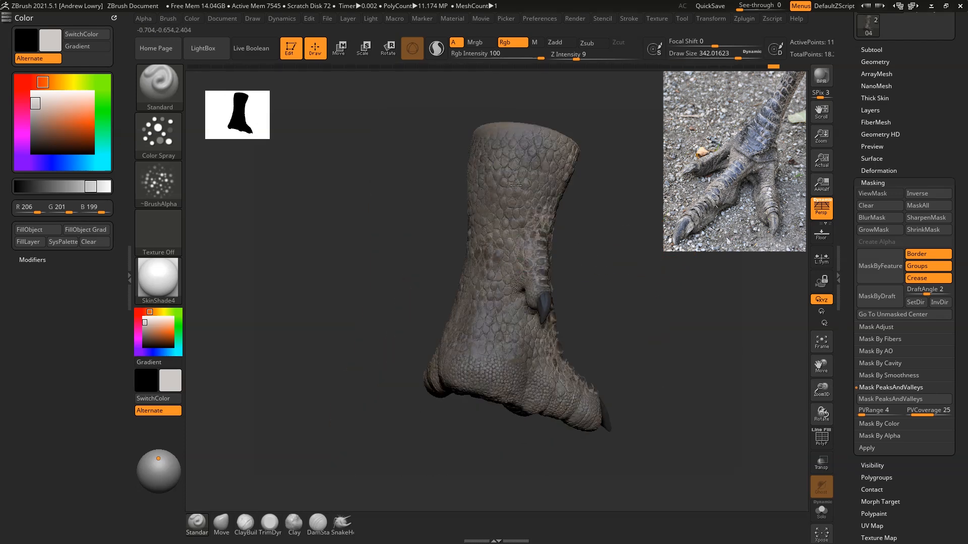
pyautogui.moveTo(655, 272); pyautogui.dragTo(579, 307, button='right')
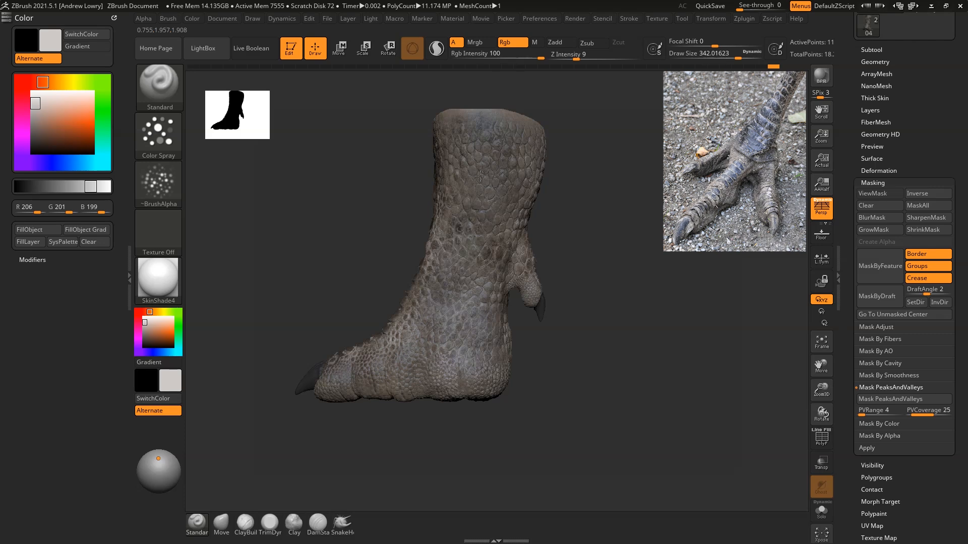
pyautogui.moveTo(603, 337); pyautogui.dragTo(425, 365, button='right')
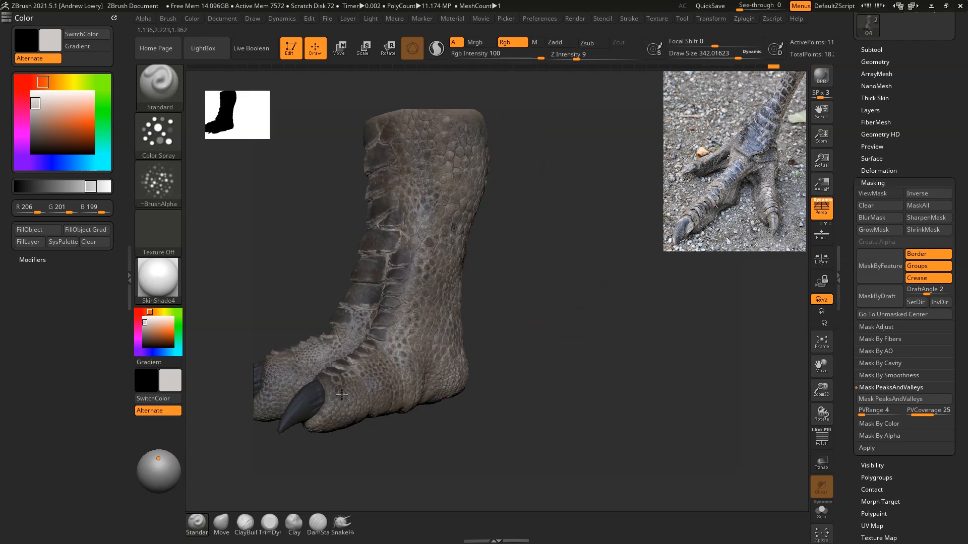
pyautogui.moveTo(496, 384); pyautogui.dragTo(495, 376, button='right')
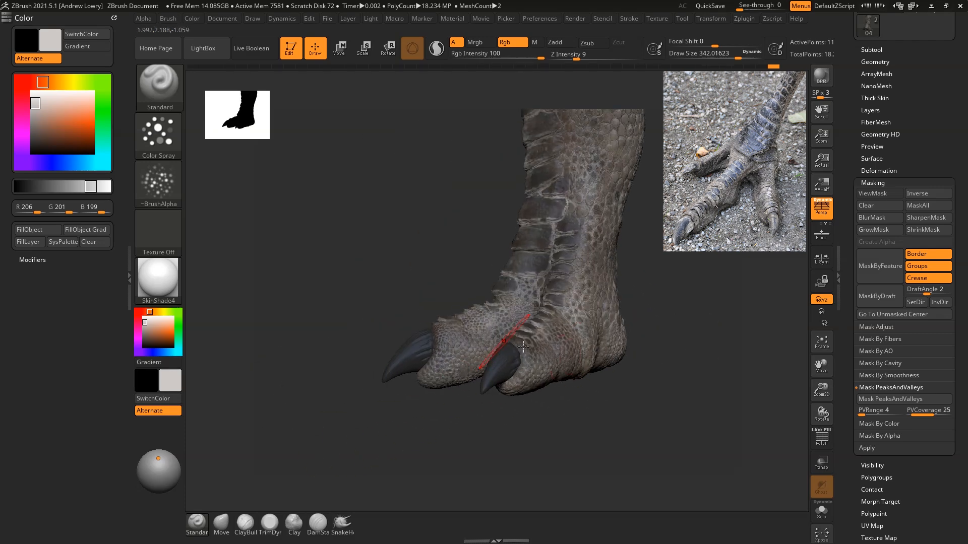
# Step: Continue the light grey over the sides of the toes and up the flanks of the leg
pyautogui.moveTo(598, 352); pyautogui.dragTo(555, 421, button='right')
pyautogui.moveTo(465, 435); pyautogui.dragTo(322, 372, button='right')
pyautogui.moveTo(350, 225); pyautogui.dragTo(501, 346, button='right')
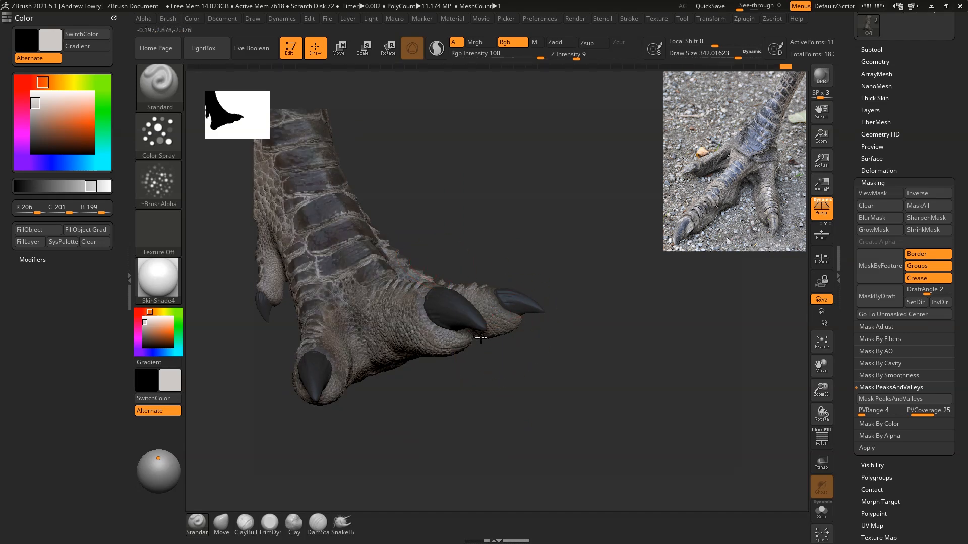
pyautogui.moveTo(592, 327); pyautogui.dragTo(580, 343, button='right')
pyautogui.moveTo(567, 392); pyautogui.dragTo(616, 352, button='right')
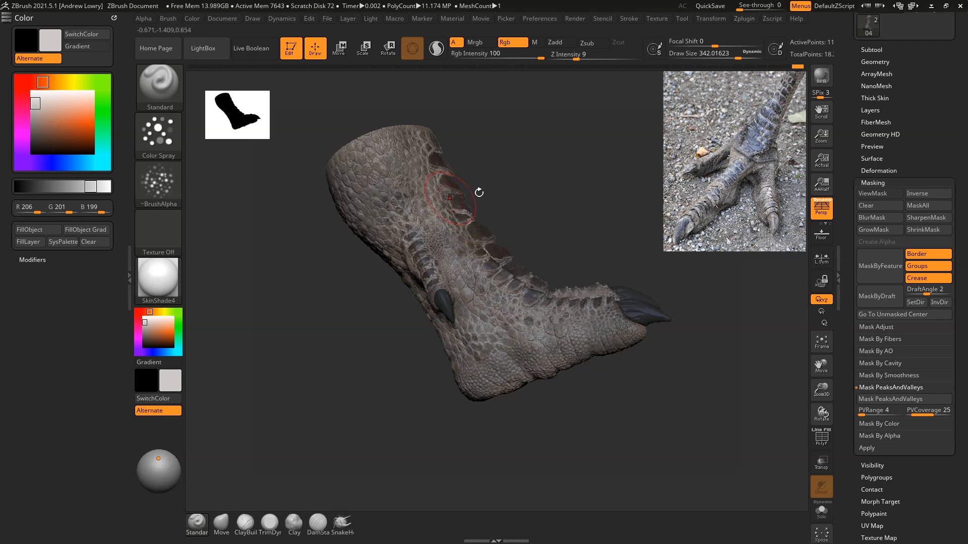
pyautogui.moveTo(604, 187); pyautogui.dragTo(609, 250, button='right')
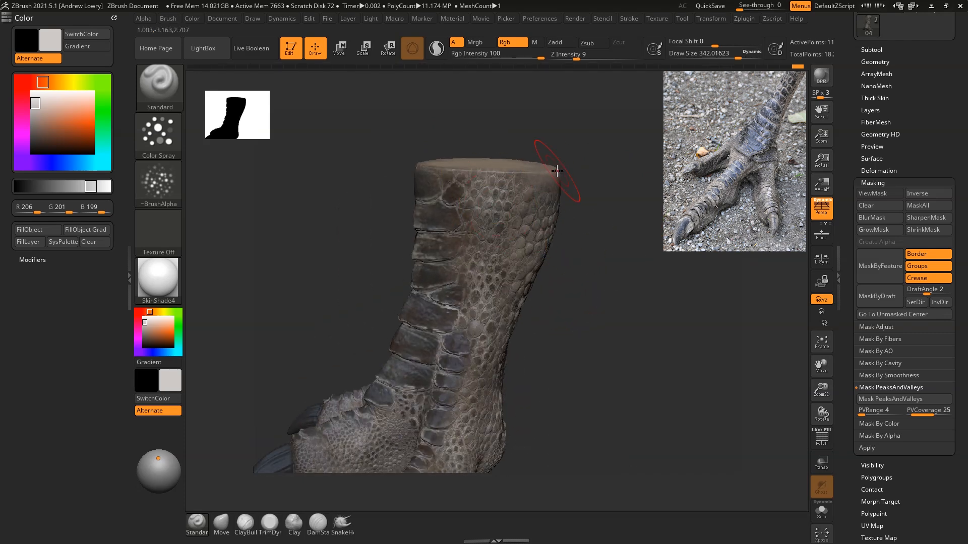
# Step: Touch up the front plates of the leg in light grey at a draw size of about 294
pyautogui.moveTo(584, 440); pyautogui.dragTo(671, 360, button='right')
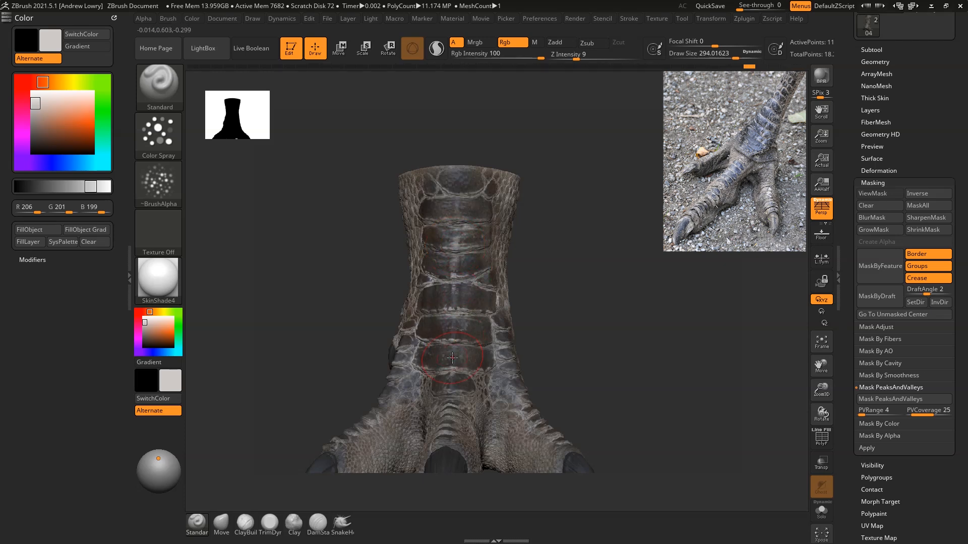
pyautogui.moveTo(562, 237); pyautogui.dragTo(577, 232)
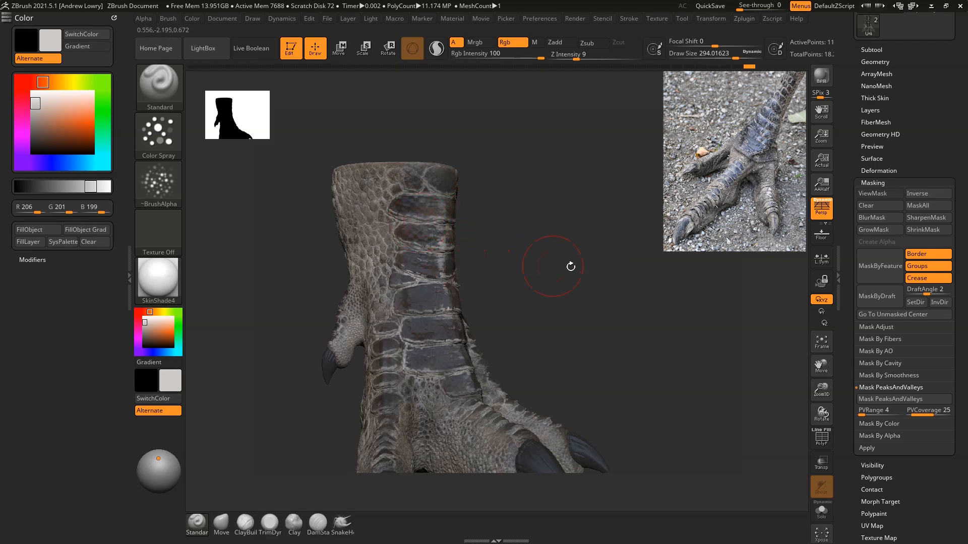
pyautogui.moveTo(568, 265); pyautogui.dragTo(482, 359)
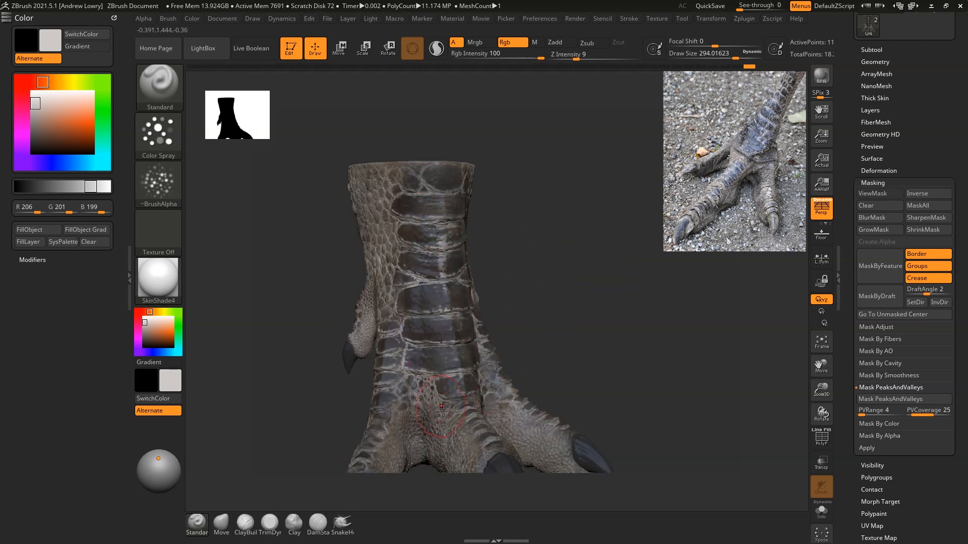
pyautogui.moveTo(612, 305); pyautogui.dragTo(692, 292)
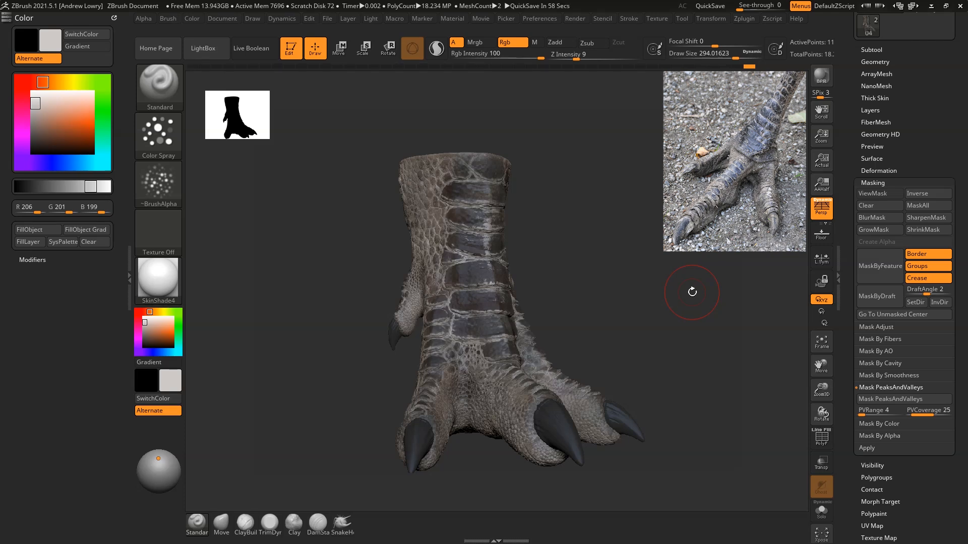
# Step: Switch the foot's material to Flat Color and view the polypaint unshaded from the front
pyautogui.moveTo(692, 291); pyautogui.dragTo(640, 254)
pyautogui.moveTo(158, 283)
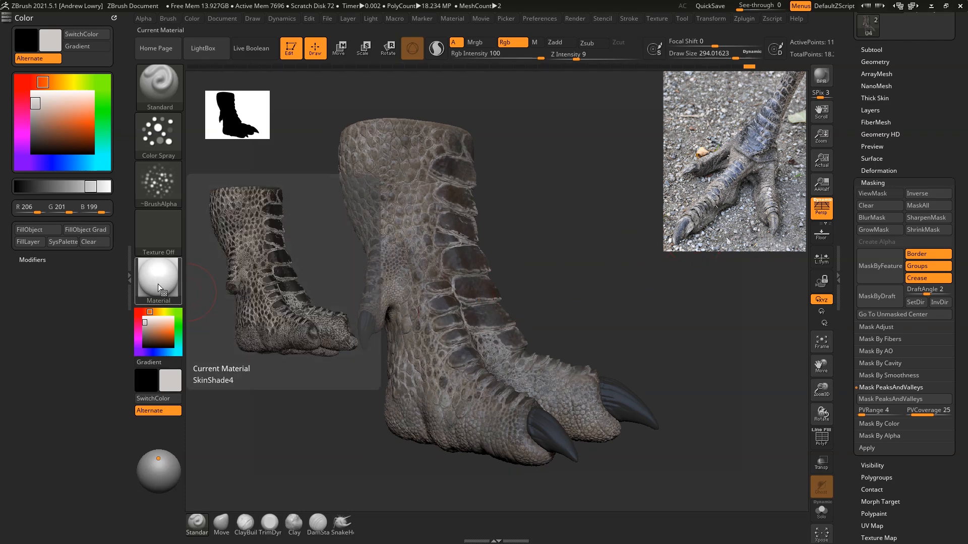
pyautogui.click(158, 283)
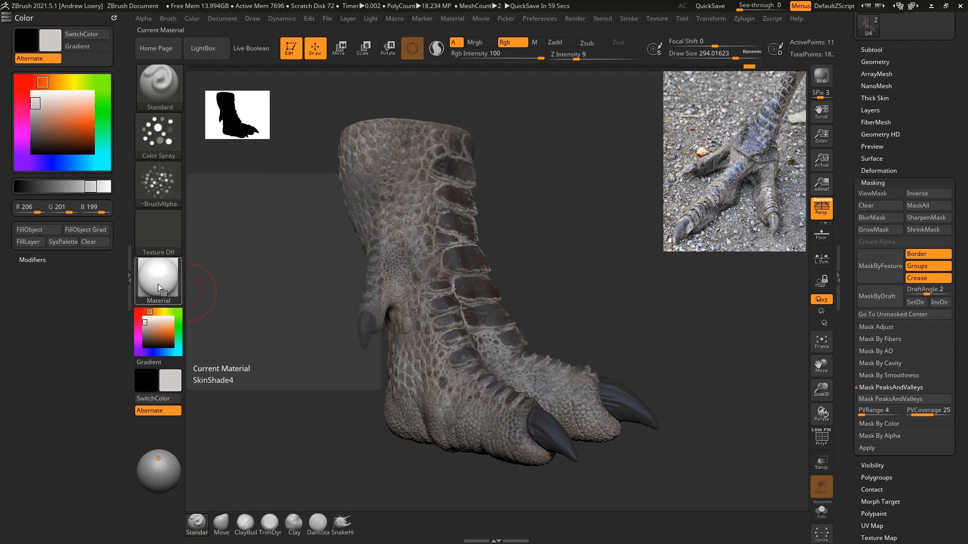
pyautogui.click(224, 416)
pyautogui.moveTo(772, 282); pyautogui.dragTo(659, 237)
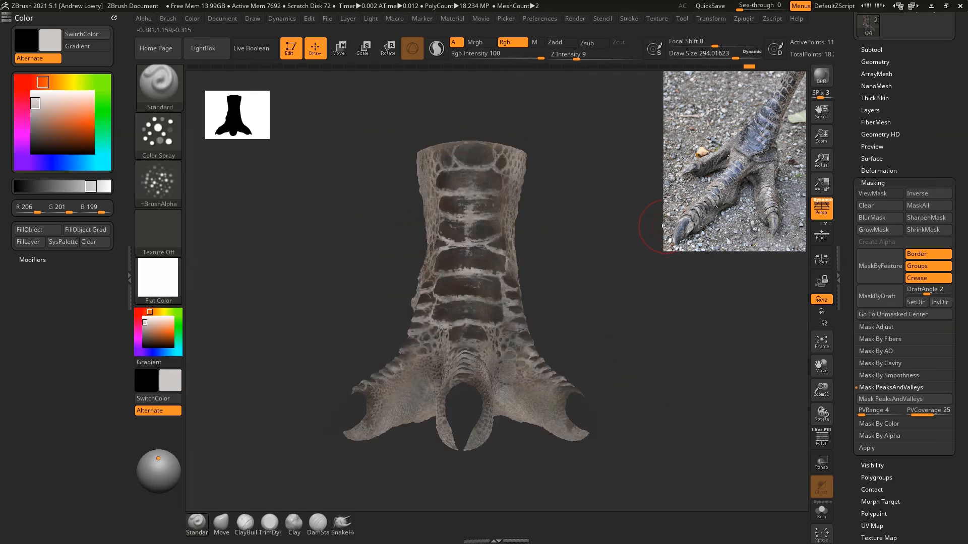
# Step: Check the unshaded foot from the side and front and switch its material back to SkinShade4
pyautogui.moveTo(663, 226); pyautogui.dragTo(589, 270)
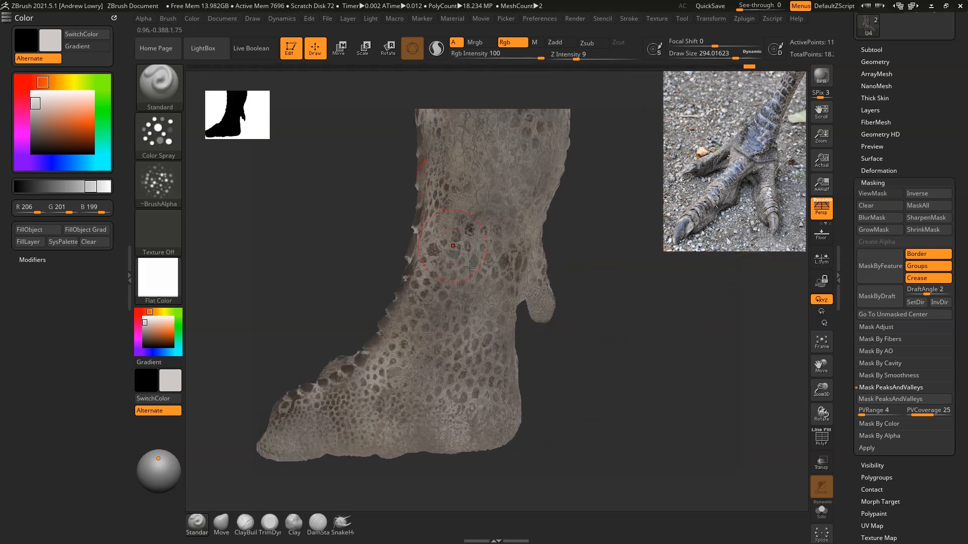
pyautogui.moveTo(616, 253); pyautogui.dragTo(540, 215)
pyautogui.moveTo(541, 216); pyautogui.dragTo(650, 235, button='right')
pyautogui.moveTo(581, 230); pyautogui.dragTo(671, 252, button='right')
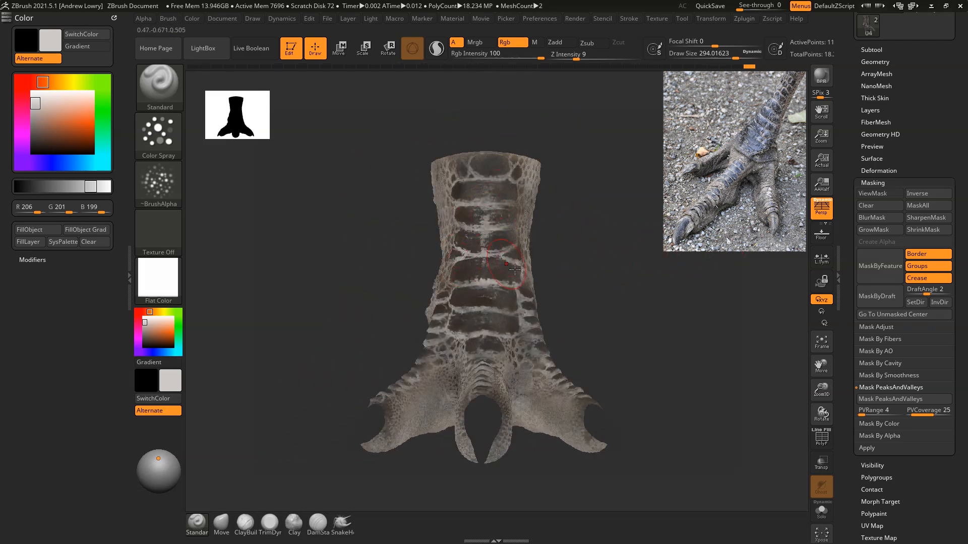
pyautogui.click(159, 280)
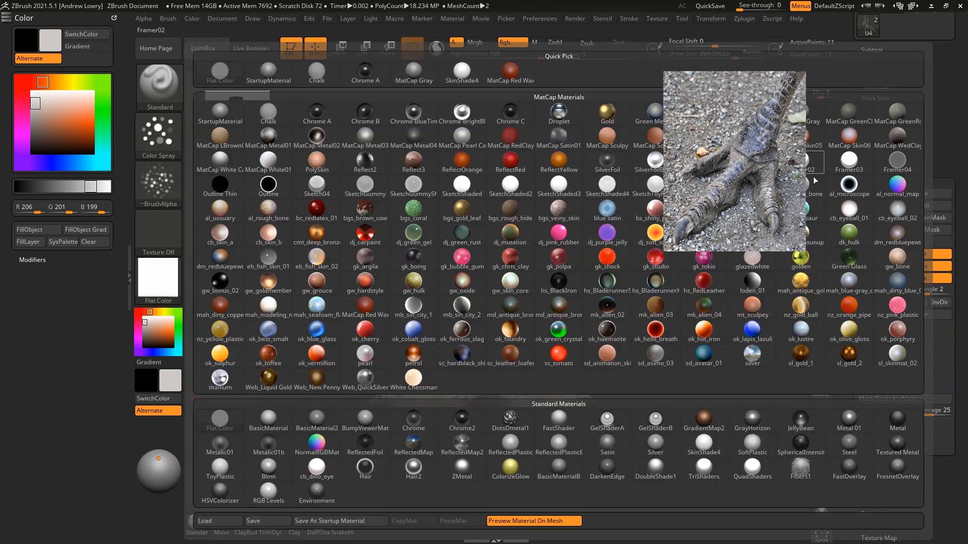
pyautogui.click(716, 450)
pyautogui.moveTo(666, 287); pyautogui.dragTo(645, 267)
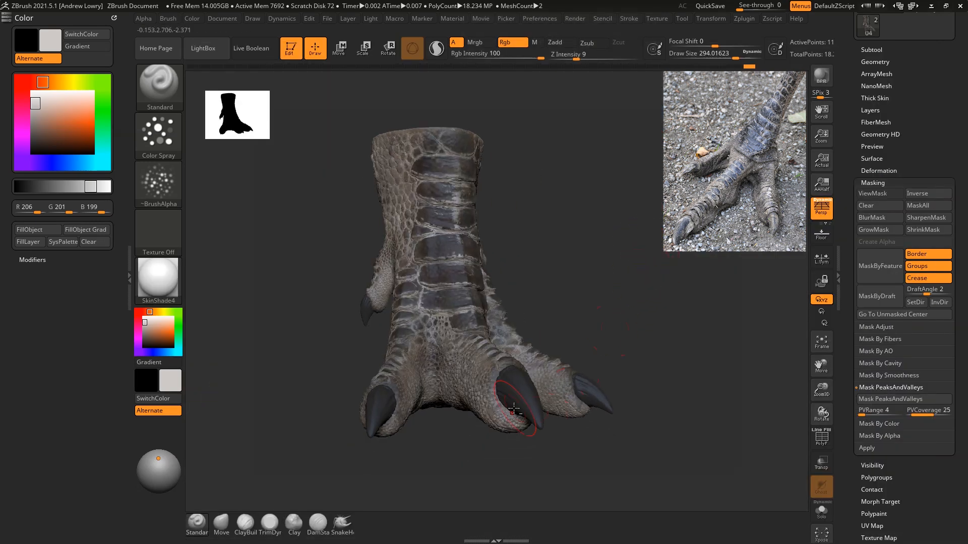
# Step: Clear the masks on the claws and the leg, ending with the claws as the active subtool
pyautogui.keyDown('alt'); pyautogui.click(519, 388); pyautogui.keyUp('alt')
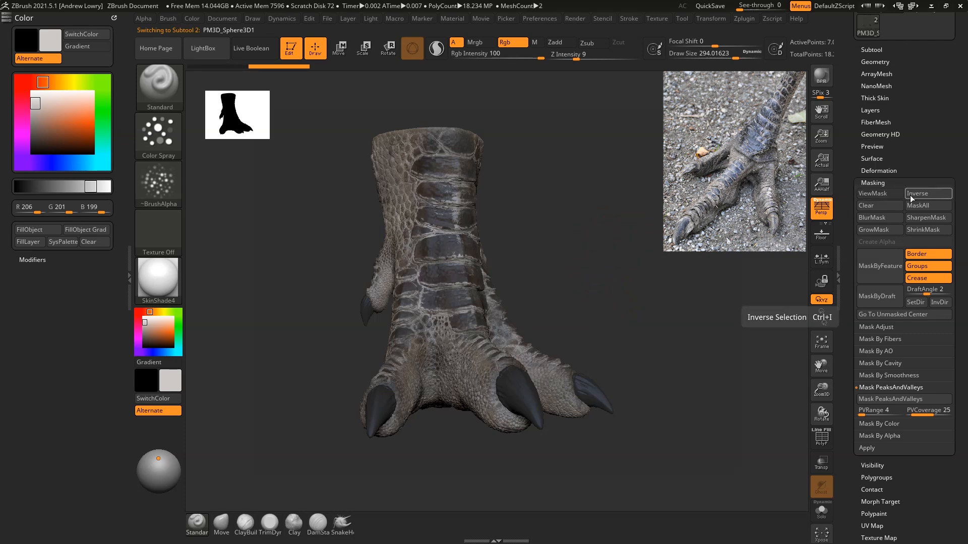
pyautogui.click(872, 206)
pyautogui.keyDown('alt'); pyautogui.click(463, 305); pyautogui.keyUp('alt')
pyautogui.click(867, 207)
pyautogui.keyDown('alt'); pyautogui.click(522, 395); pyautogui.keyUp('alt')
# Step: Mask the claws by peaks and valleys with range 4 and coverage 25, and invert the mask
pyautogui.moveTo(650, 282); pyautogui.dragTo(701, 341)
pyautogui.moveTo(726, 379); pyautogui.dragTo(726, 398)
pyautogui.scroll(-1, 952, 493)
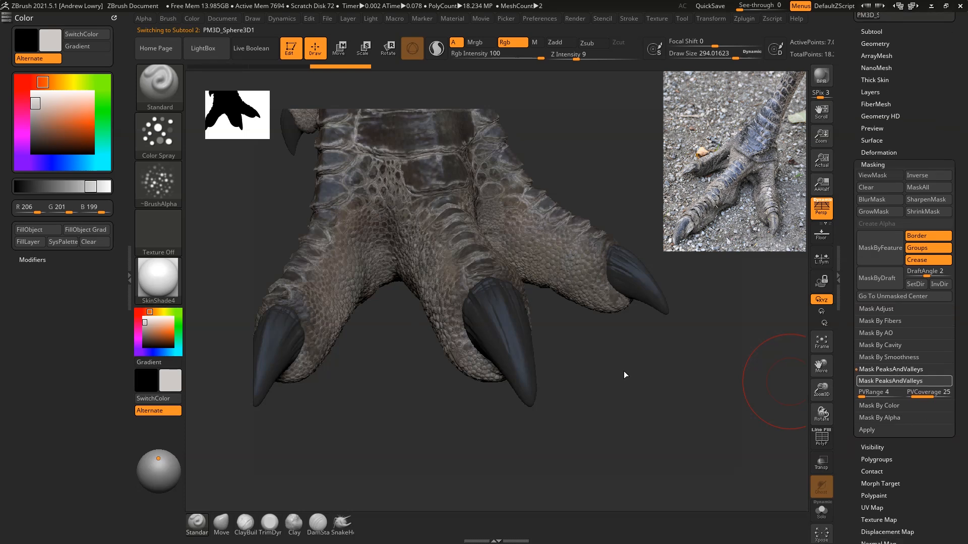
pyautogui.click(927, 176)
# Step: Hide the polypaint on all subtools and examine the streaky mask on the claws from several sides
pyautogui.click(879, 31)
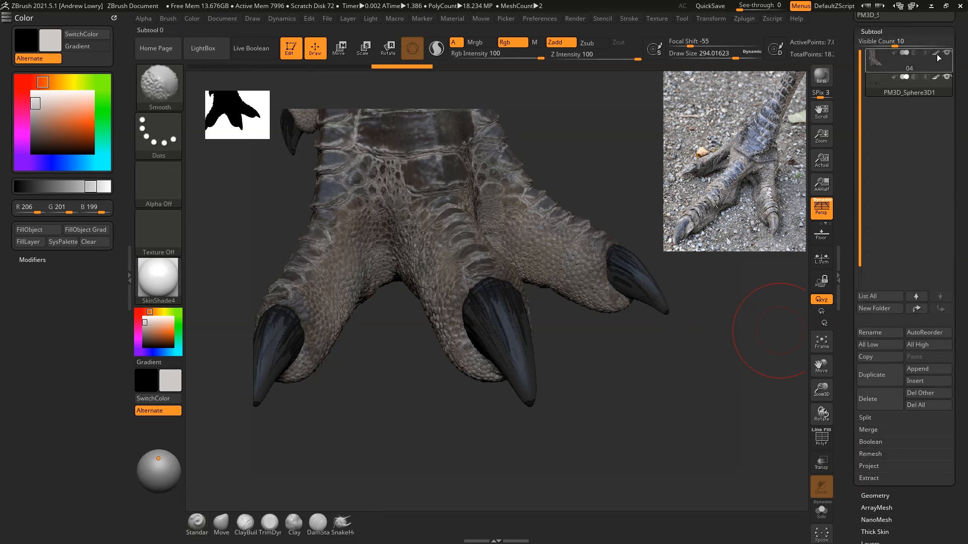
pyautogui.click(936, 54)
pyautogui.moveTo(691, 404)
pyautogui.mouseDown()
pyautogui.moveTo(653, 415)
pyautogui.moveTo(642, 353)
pyautogui.moveTo(694, 295)
pyautogui.moveTo(731, 335)
pyautogui.moveTo(769, 323)
pyautogui.mouseUp()
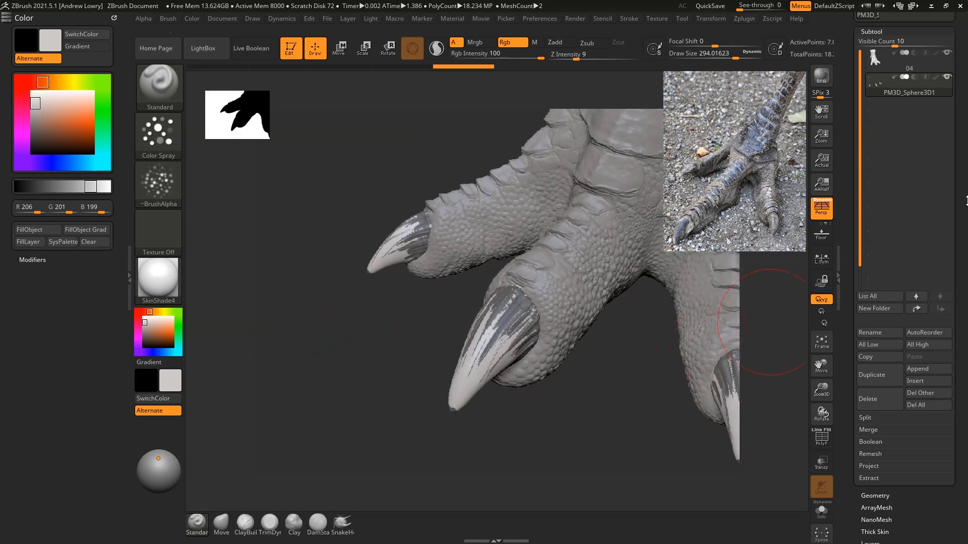
pyautogui.click(877, 496)
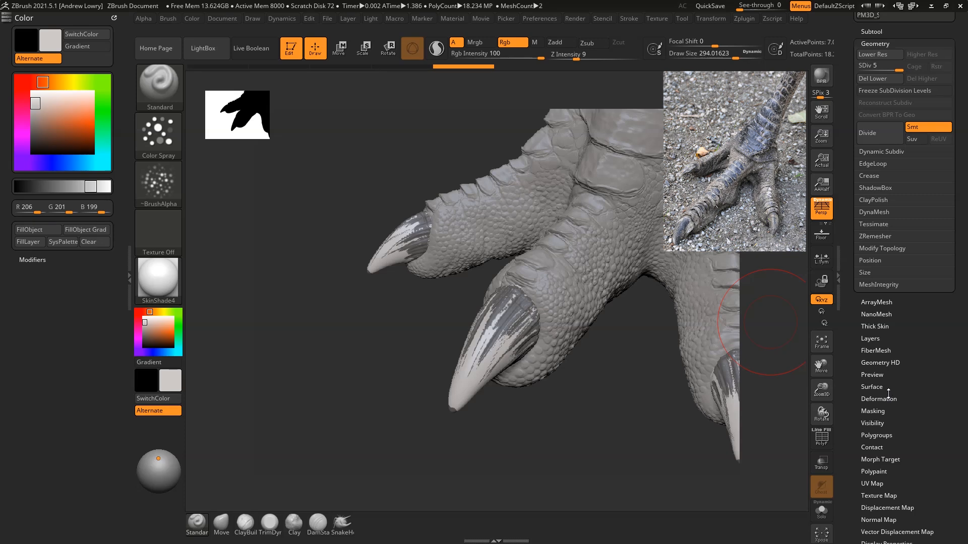
pyautogui.click(874, 411)
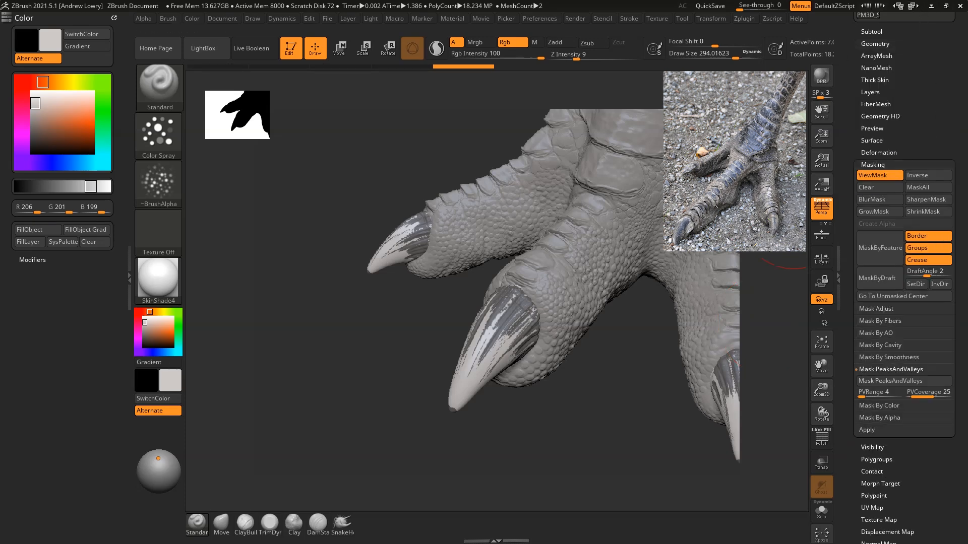
pyautogui.keyDown('shift'); pyautogui.moveTo(620, 395); pyautogui.dragTo(449, 238); pyautogui.keyUp('shift')
pyautogui.moveTo(600, 226); pyautogui.dragTo(665, 242)
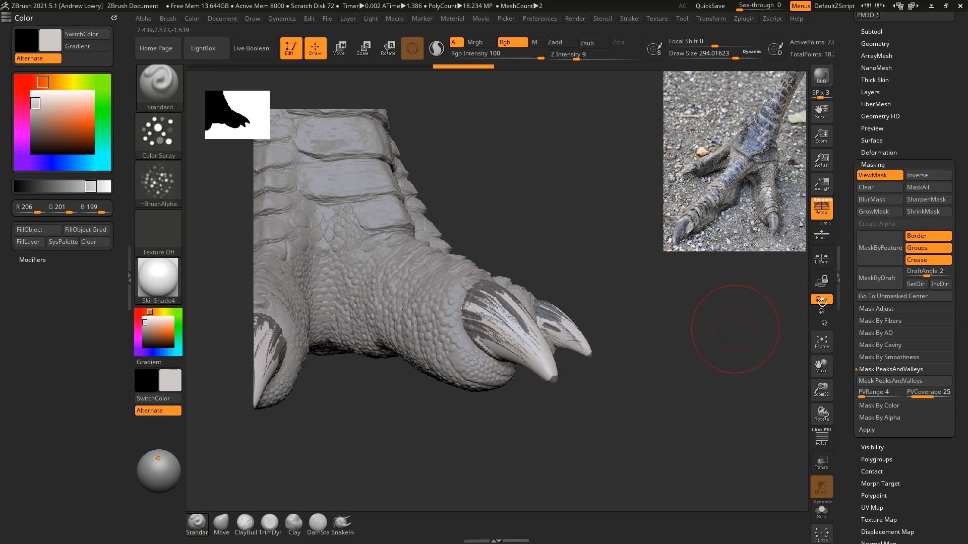
# Step: Invert the claws' mask and blur it
pyautogui.click(927, 176)
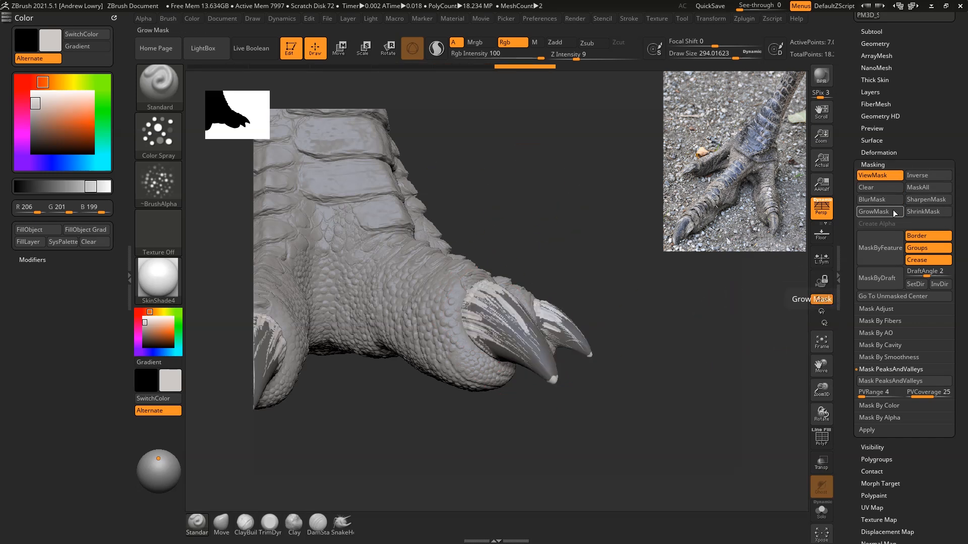
pyautogui.click(879, 199)
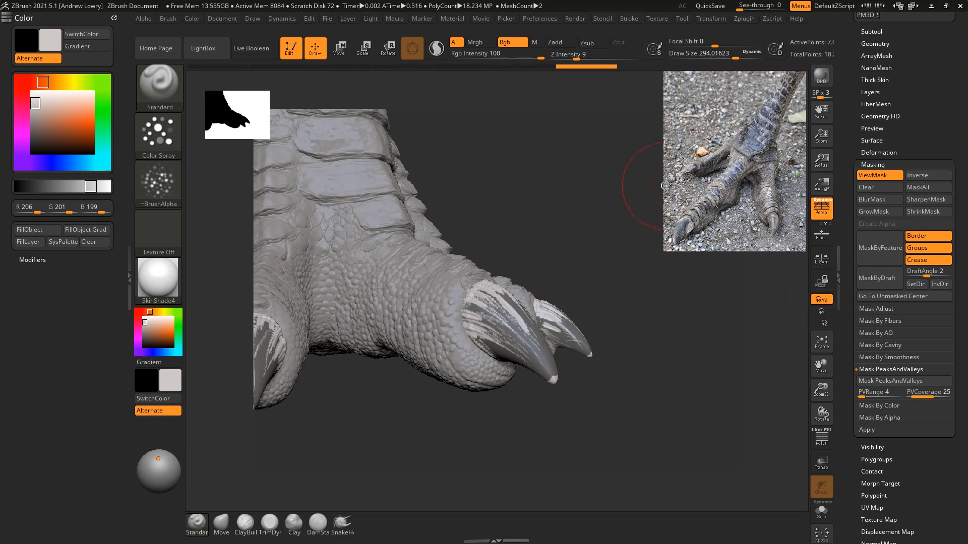
pyautogui.moveTo(654, 184); pyautogui.dragTo(652, 183)
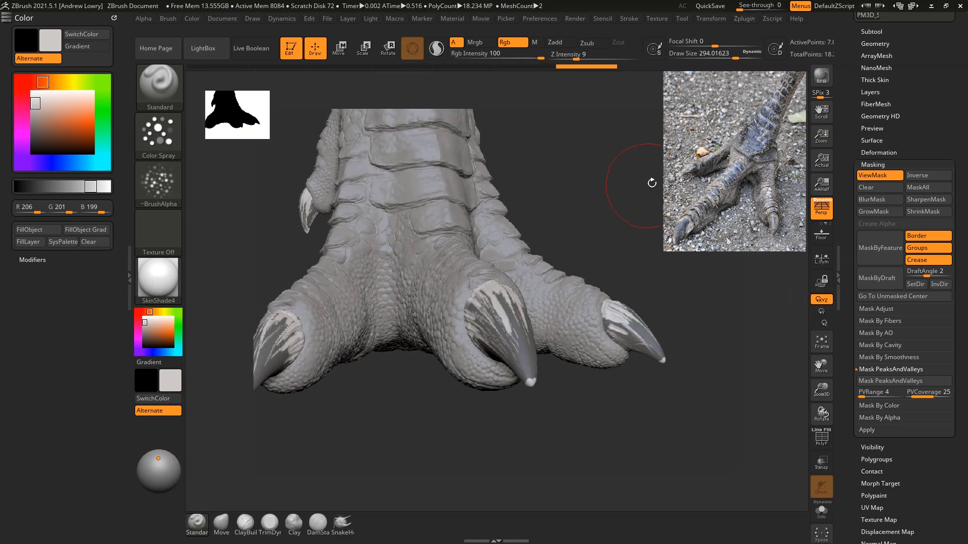
# Step: Hide the mask display on the claws and turn the polypaint display back on for all subtools
pyautogui.click(880, 176)
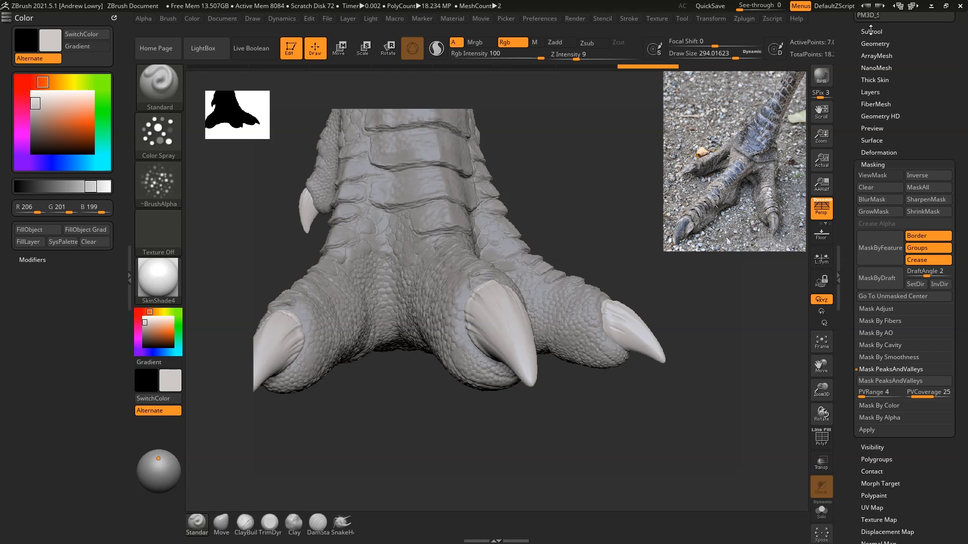
pyautogui.click(871, 31)
pyautogui.click(936, 52)
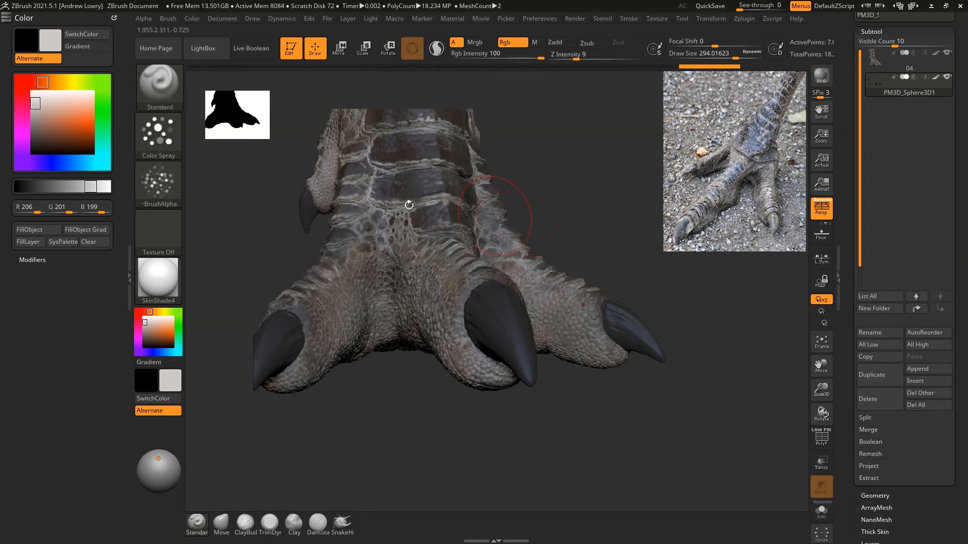
# Step: Pick a mid grey (RGB 123, 119, 115) and spray it on the middle claw at a draw size of about 149
pyautogui.moveTo(166, 323)
pyautogui.mouseDown()
pyautogui.moveTo(447, 340)
pyautogui.moveTo(488, 374)
pyautogui.moveTo(487, 365)
pyautogui.mouseUp()
pyautogui.moveTo(646, 110)
pyautogui.mouseDown()
pyautogui.moveTo(649, 148)
pyautogui.moveTo(643, 170)
pyautogui.moveTo(630, 169)
pyautogui.moveTo(655, 179)
pyautogui.mouseUp()
pyautogui.press('space')
pyautogui.press('space')
pyautogui.moveTo(479, 305); pyautogui.dragTo(503, 296)
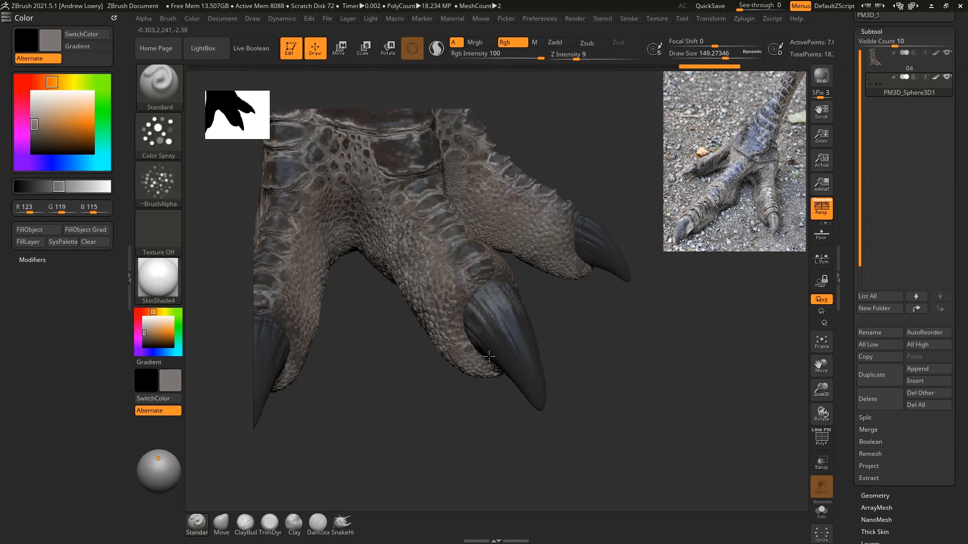
# Step: Continue spraying the mid grey around the bases and sides of the front toe claws
pyautogui.moveTo(638, 385); pyautogui.dragTo(540, 346)
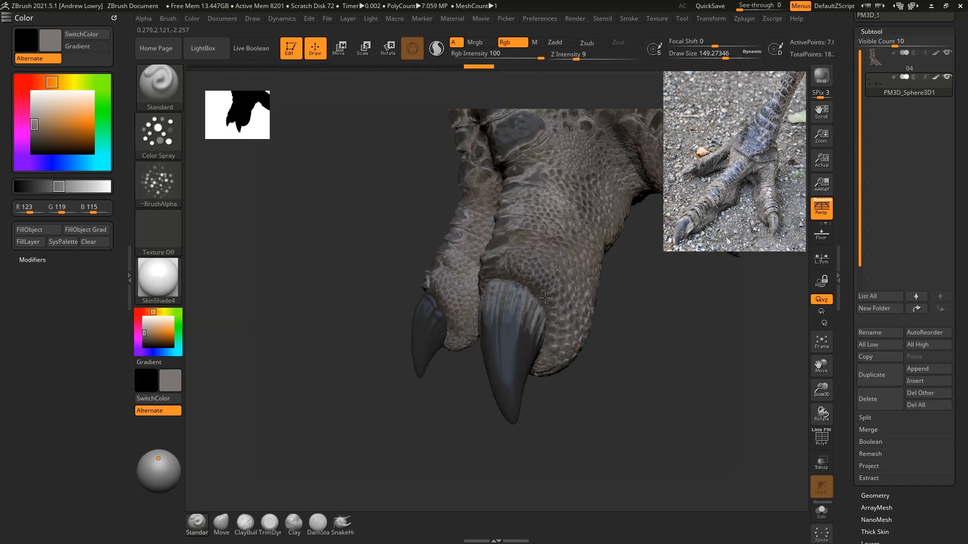
pyautogui.moveTo(659, 346); pyautogui.dragTo(615, 287)
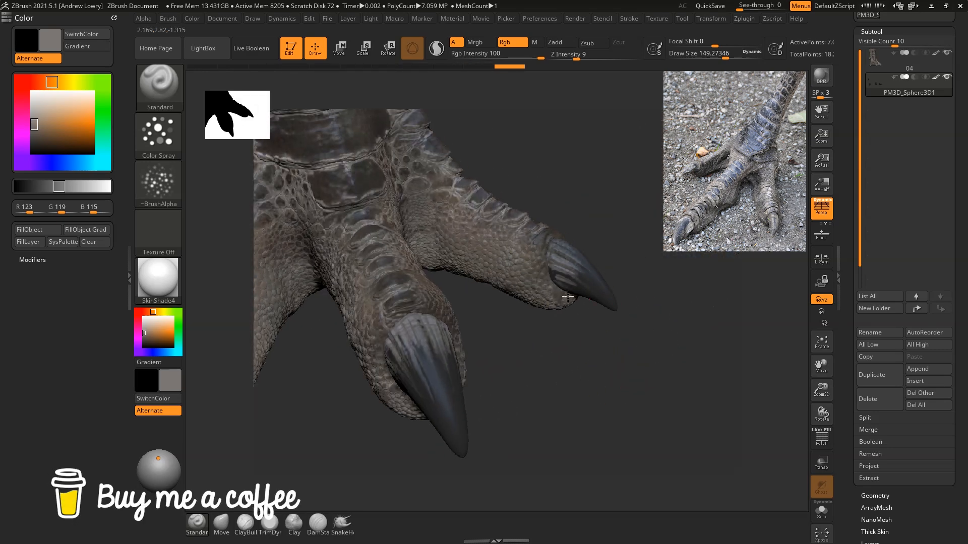
pyautogui.moveTo(682, 270); pyautogui.dragTo(550, 273)
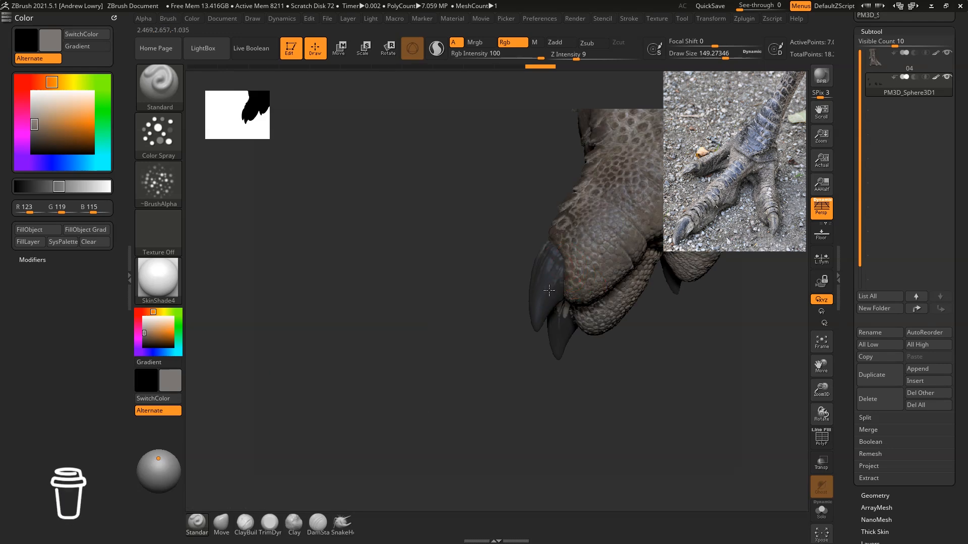
pyautogui.moveTo(603, 389)
pyautogui.mouseDown()
pyautogui.moveTo(687, 361)
pyautogui.moveTo(633, 303)
pyautogui.moveTo(464, 307)
pyautogui.moveTo(460, 329)
pyautogui.mouseUp()
pyautogui.moveTo(490, 376); pyautogui.dragTo(421, 367)
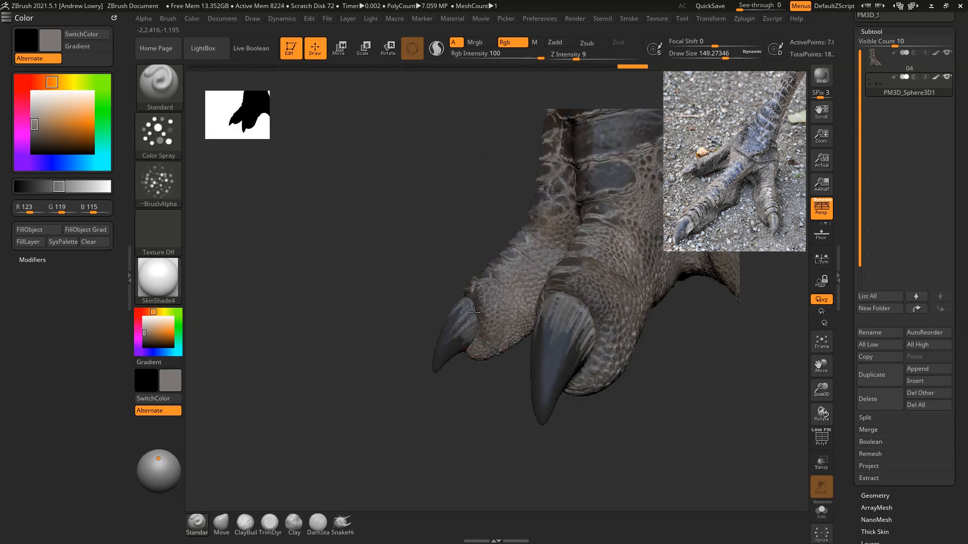
pyautogui.moveTo(480, 356); pyautogui.dragTo(484, 355)
pyautogui.moveTo(471, 388); pyautogui.dragTo(544, 419)
pyautogui.moveTo(460, 310)
pyautogui.mouseDown()
pyautogui.moveTo(453, 316)
pyautogui.moveTo(453, 303)
pyautogui.mouseUp()
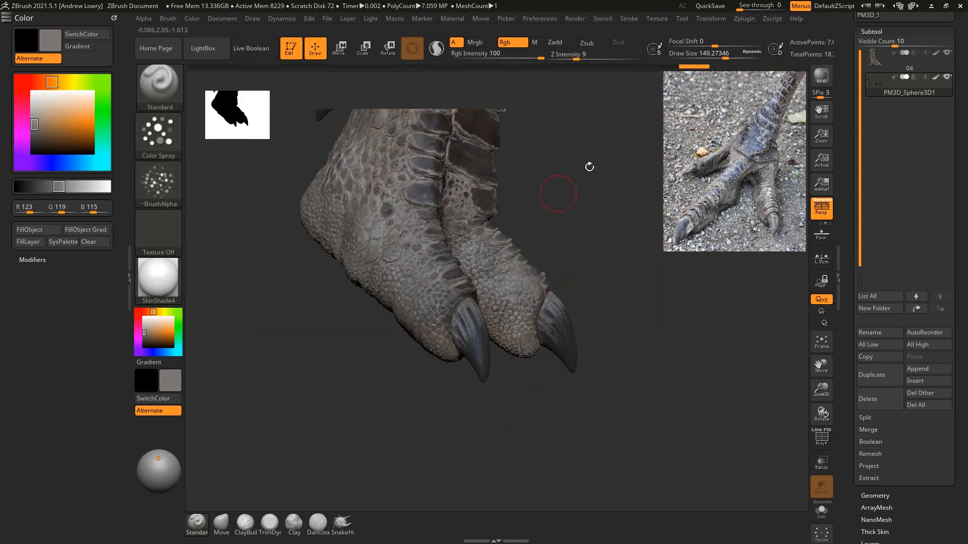
pyautogui.keyDown('alt'); pyautogui.moveTo(588, 174); pyautogui.dragTo(644, 337); pyautogui.keyUp('alt')
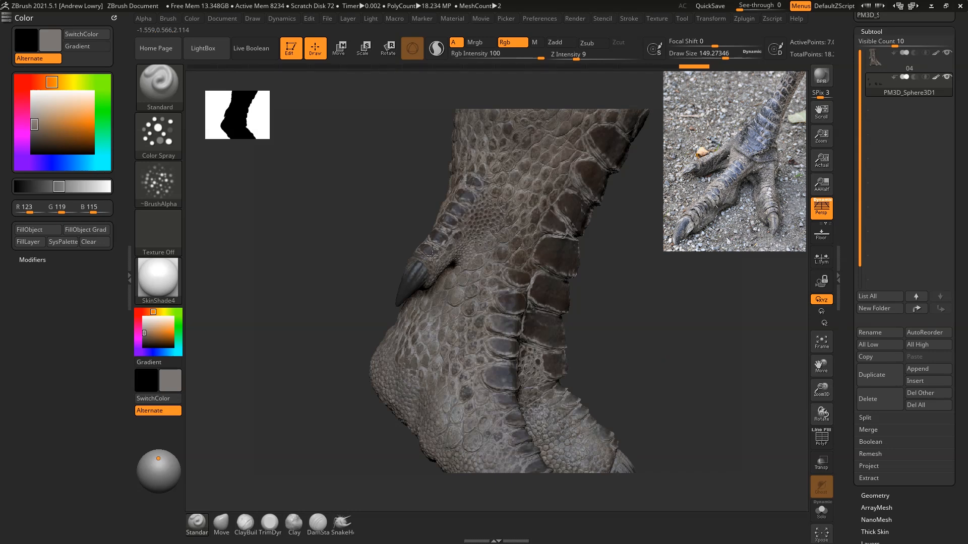
# Step: Spray the same mid grey on the raised back claw and touch up the front claws
pyautogui.moveTo(674, 259); pyautogui.dragTo(402, 258)
pyautogui.click(398, 280)
pyautogui.moveTo(650, 239); pyautogui.dragTo(406, 271)
pyautogui.moveTo(456, 243); pyautogui.dragTo(439, 258)
pyautogui.press('f')
pyautogui.moveTo(716, 323); pyautogui.dragTo(672, 274)
pyautogui.moveTo(626, 399); pyautogui.dragTo(616, 387)
pyautogui.moveTo(548, 396); pyautogui.dragTo(558, 408)
pyautogui.moveTo(647, 309); pyautogui.dragTo(627, 203)
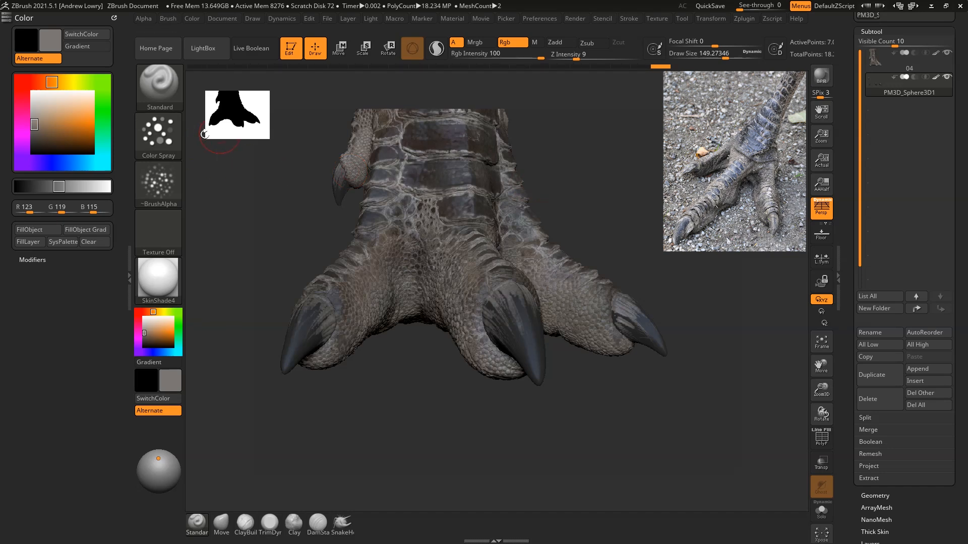
# Step: Set the brush to the SW_Wrinkles_09 alpha with the DragRect stroke
pyautogui.click(165, 183)
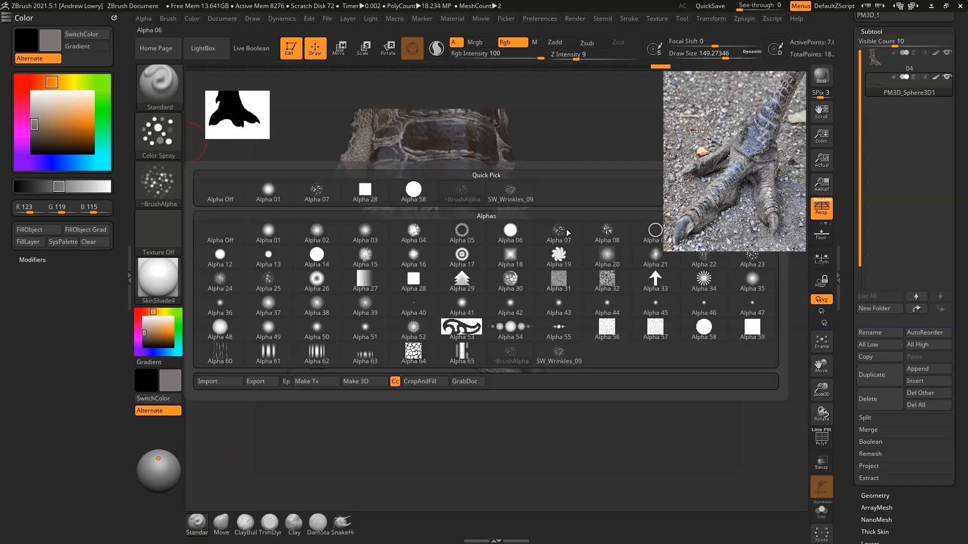
pyautogui.click(510, 191)
pyautogui.click(168, 138)
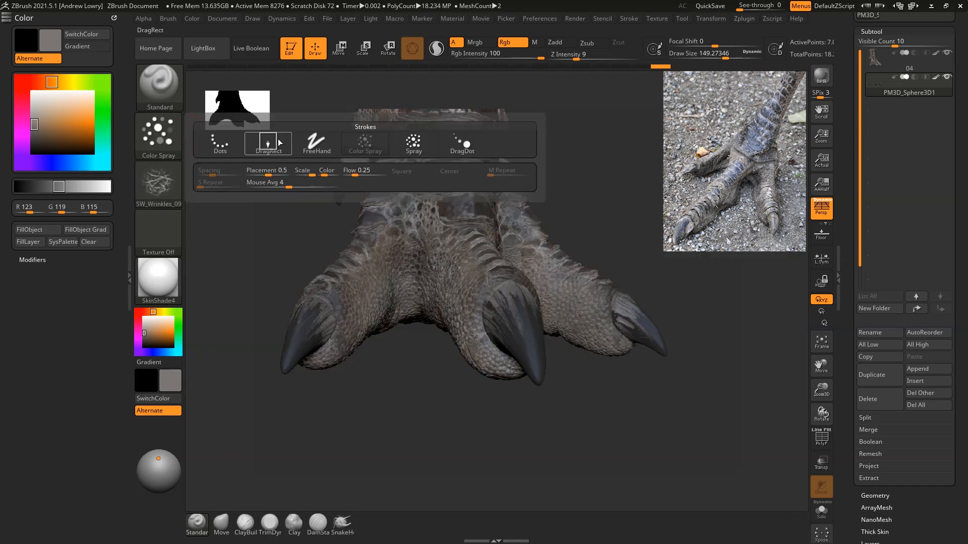
pyautogui.click(282, 146)
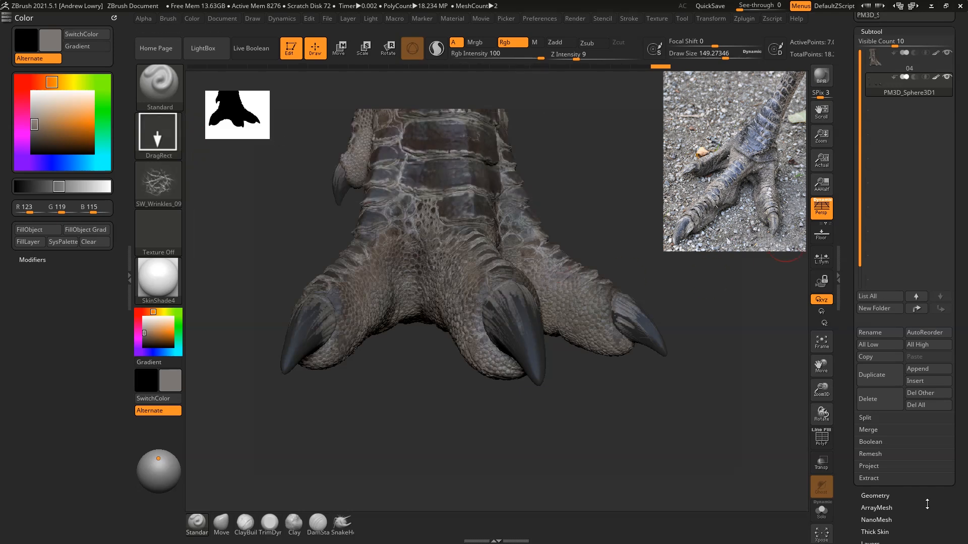
# Step: Clear the mask on the claws
pyautogui.scroll(-5, 928, 504)
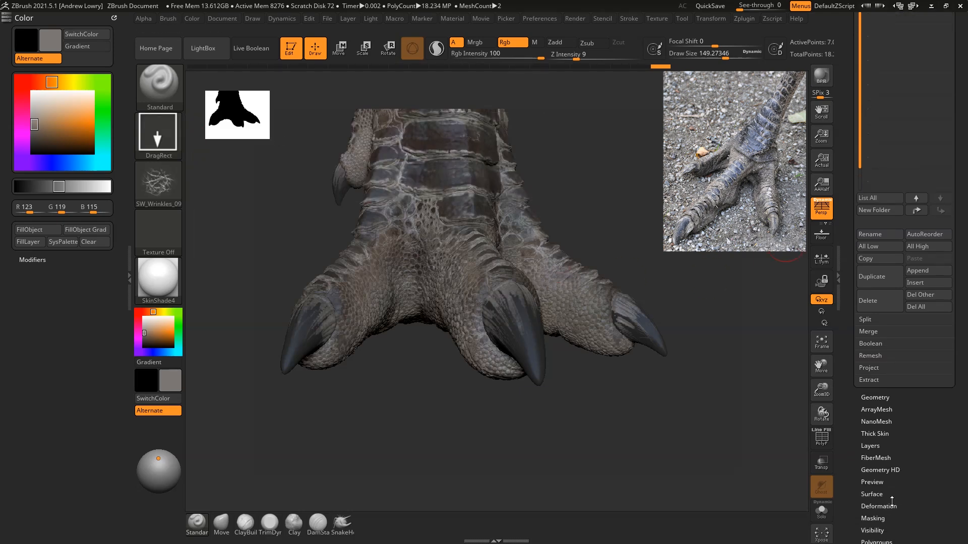
pyautogui.click(874, 518)
pyautogui.click(879, 86)
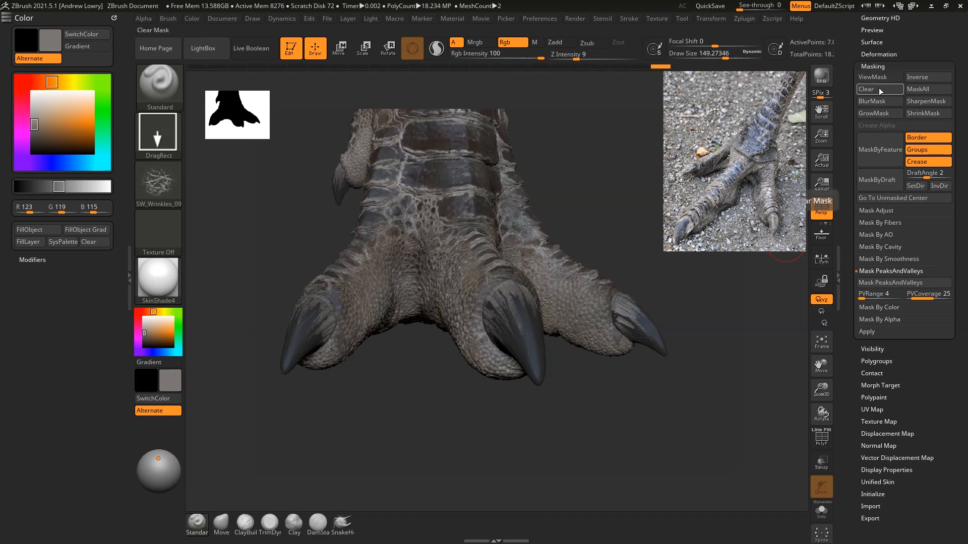
# Step: Stamp the wrinkle pattern in mid grey over the upper parts and sides of the claws
pyautogui.keyDown('alt'); pyautogui.moveTo(630, 413); pyautogui.dragTo(630, 453); pyautogui.keyUp('alt')
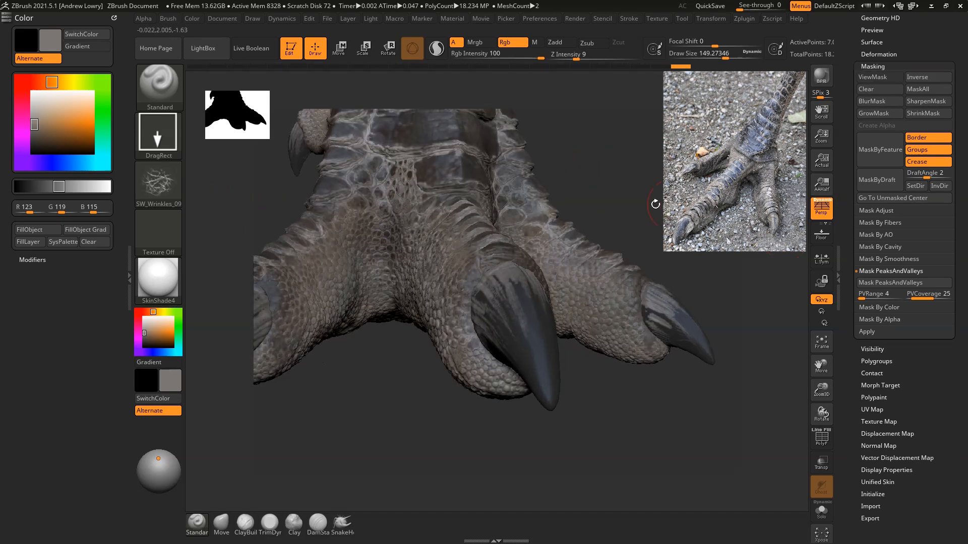
pyautogui.moveTo(523, 309)
pyautogui.mouseDown()
pyautogui.moveTo(594, 339)
pyautogui.moveTo(602, 308)
pyautogui.mouseUp()
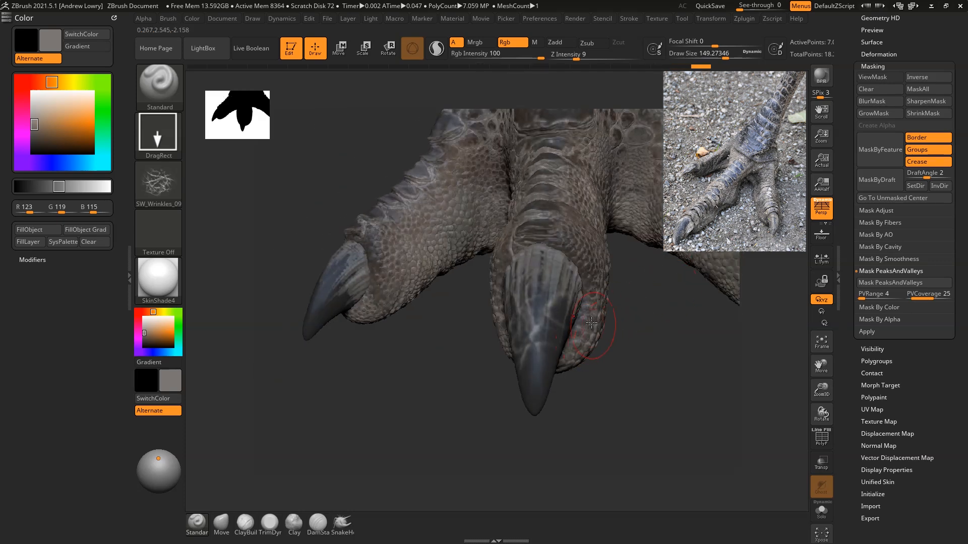
pyautogui.press('ctrl')
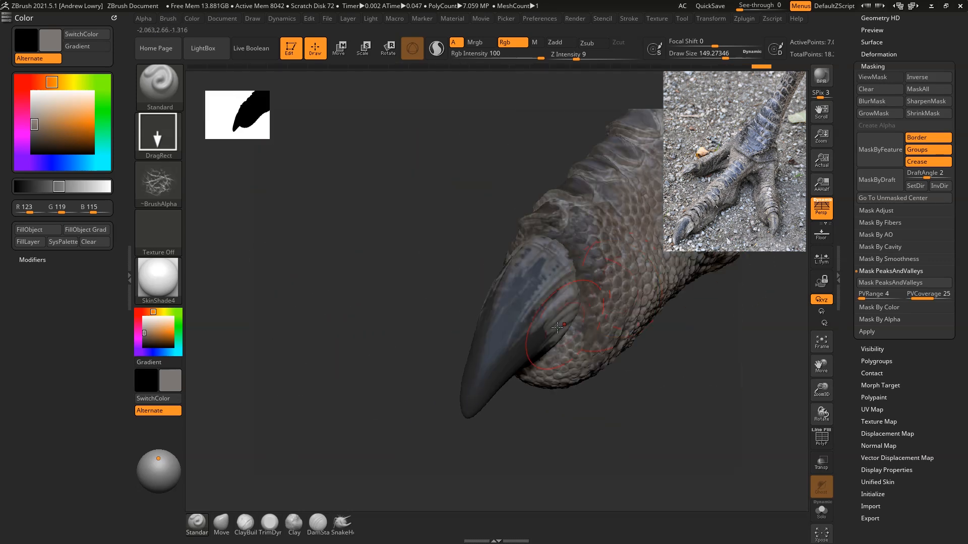
pyautogui.moveTo(530, 324); pyautogui.dragTo(579, 390)
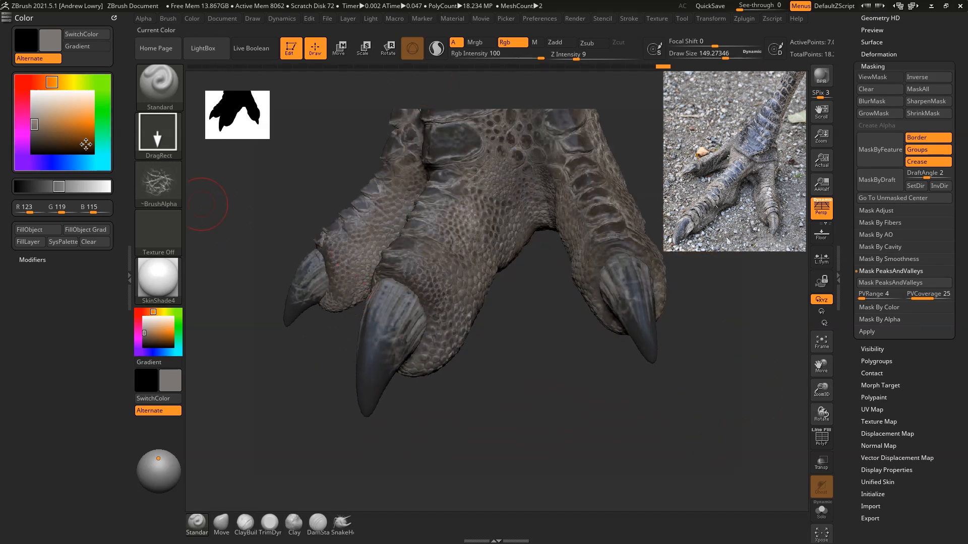
# Step: Set the brush to Alpha 07 with the Color Spray stroke and pick a dark brown (RGB 60, 56, 48)
pyautogui.click(142, 177)
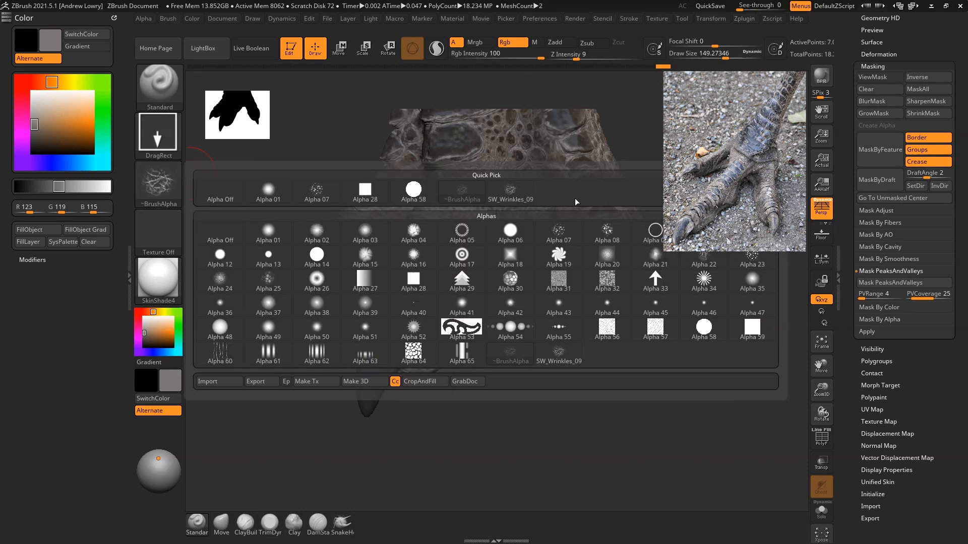
pyautogui.click(303, 181)
pyautogui.click(159, 132)
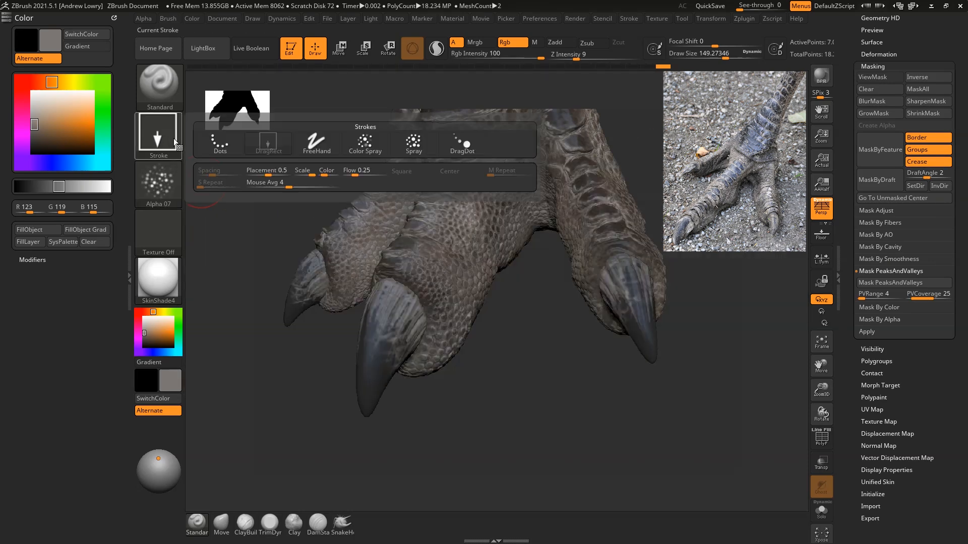
pyautogui.click(425, 143)
pyautogui.moveTo(717, 392); pyautogui.dragTo(777, 365)
pyautogui.moveTo(156, 323); pyautogui.dragTo(621, 247)
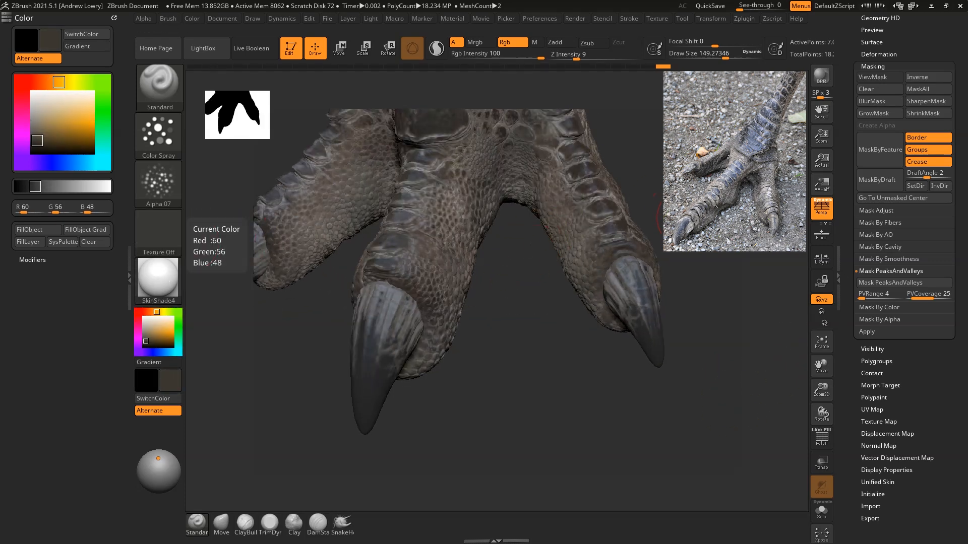
# Step: Spray the dark brown onto the skin around the claw bases of the front toes at draw size about 121
pyautogui.press('space')
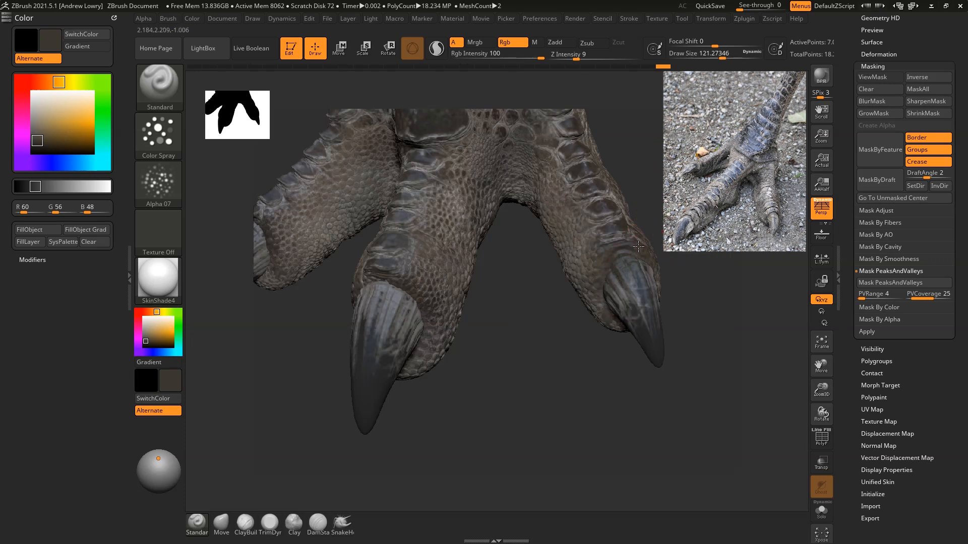
pyautogui.moveTo(652, 246); pyautogui.dragTo(655, 253)
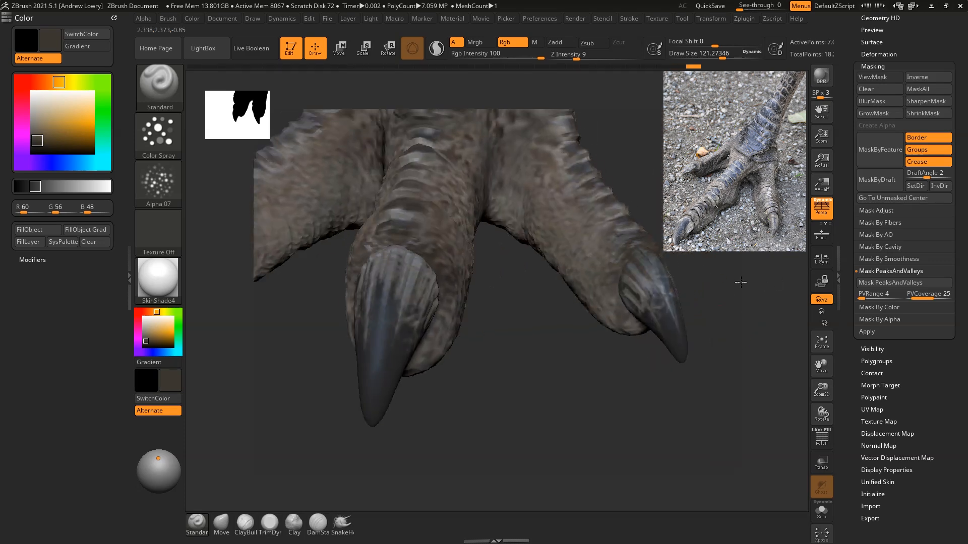
pyautogui.moveTo(418, 241); pyautogui.dragTo(392, 253)
pyautogui.moveTo(487, 365); pyautogui.dragTo(560, 364)
pyautogui.moveTo(383, 263); pyautogui.dragTo(359, 255)
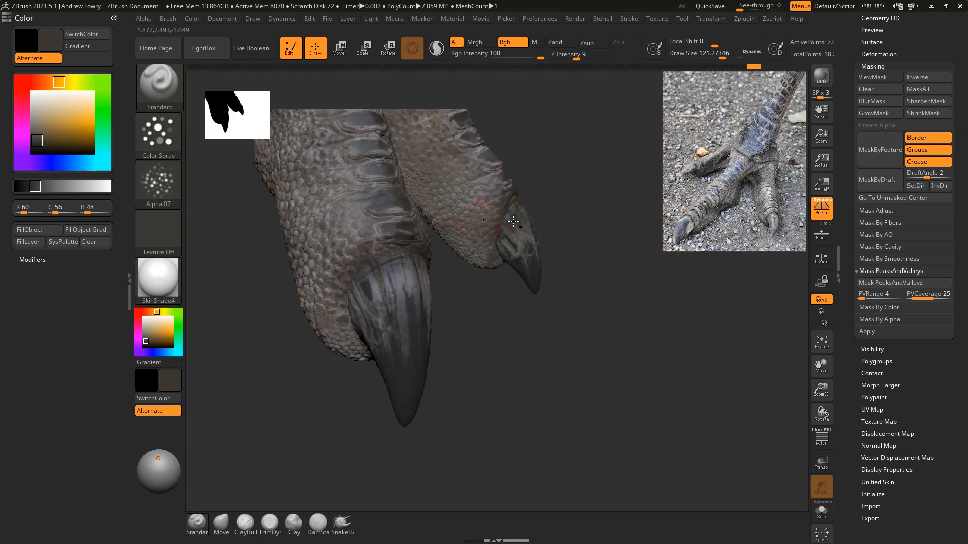
pyautogui.moveTo(395, 303); pyautogui.dragTo(525, 297)
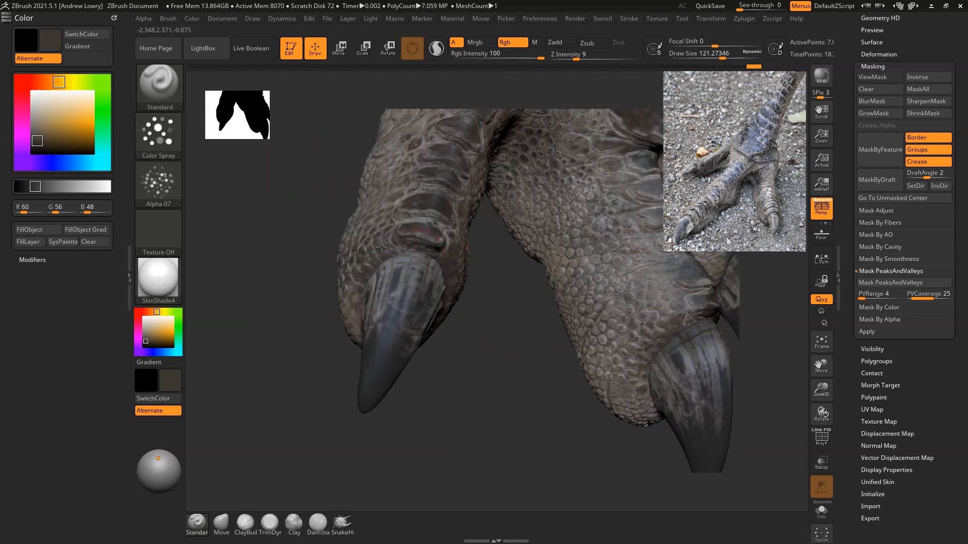
pyautogui.moveTo(457, 272); pyautogui.dragTo(467, 283)
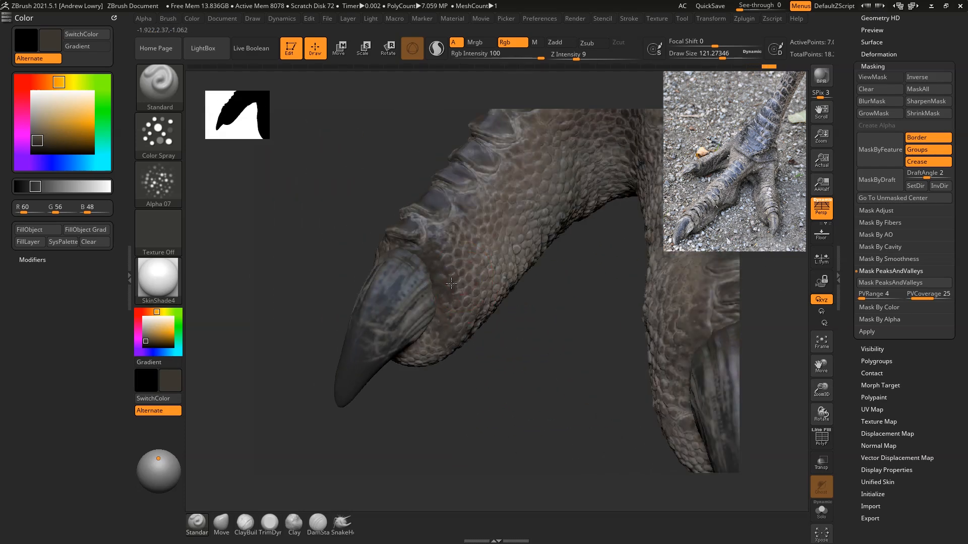
pyautogui.moveTo(495, 381); pyautogui.dragTo(562, 281)
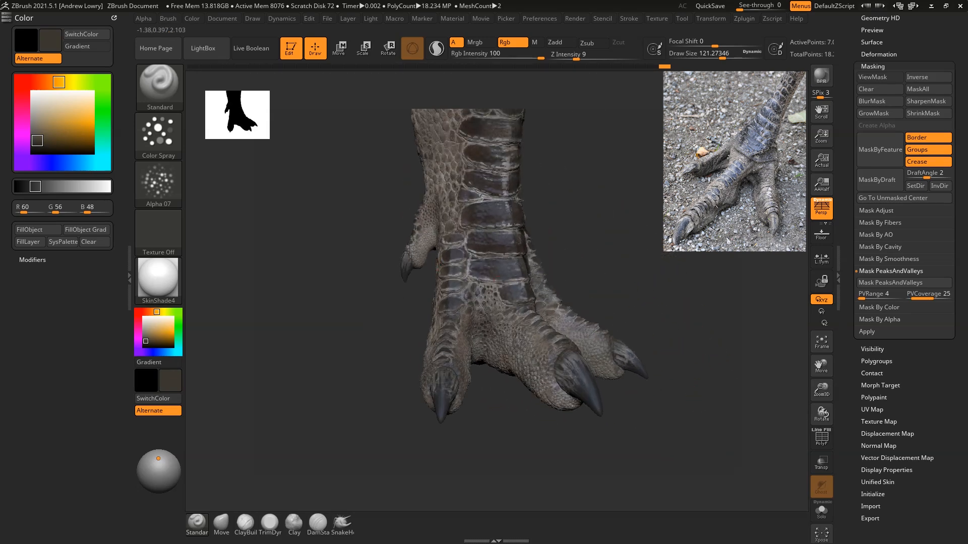
pyautogui.moveTo(433, 270); pyautogui.dragTo(443, 288)
pyautogui.moveTo(398, 322); pyautogui.dragTo(308, 295)
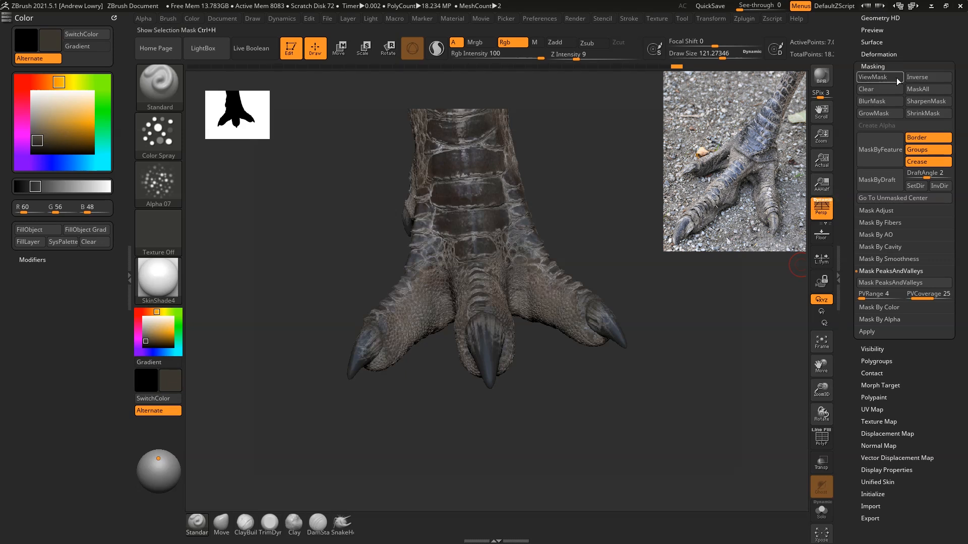
# Step: Turn on the mask display and try masking the claws by peaks and valleys with a range of 14
pyautogui.click(883, 78)
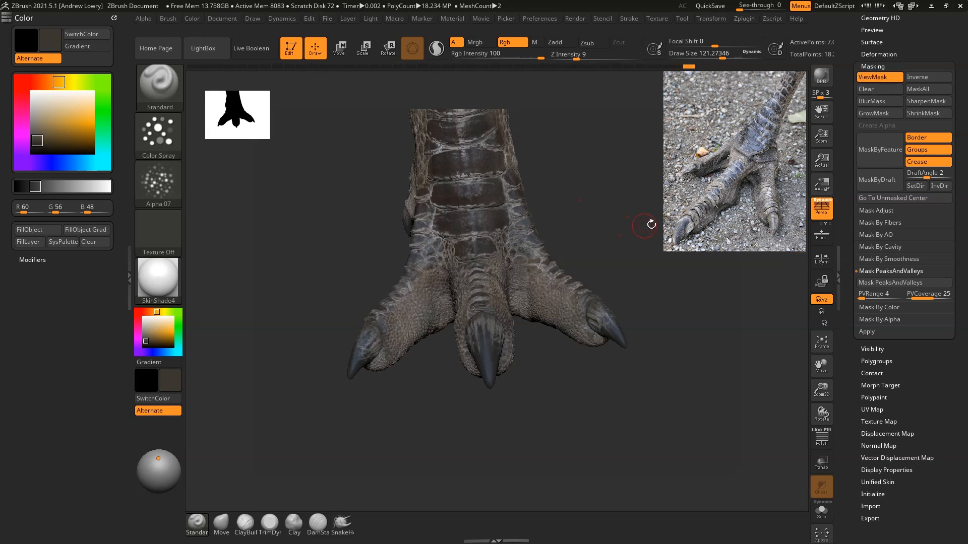
pyautogui.keyDown('alt'); pyautogui.moveTo(734, 247); pyautogui.dragTo(708, 257); pyautogui.keyUp('alt')
pyautogui.moveTo(767, 361); pyautogui.dragTo(785, 357)
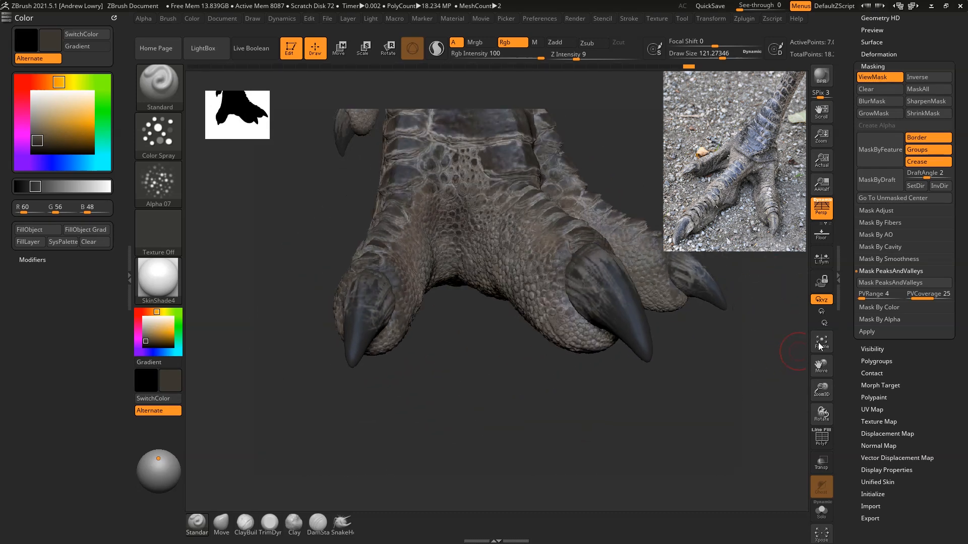
pyautogui.moveTo(864, 297); pyautogui.dragTo(867, 298)
pyautogui.click(873, 283)
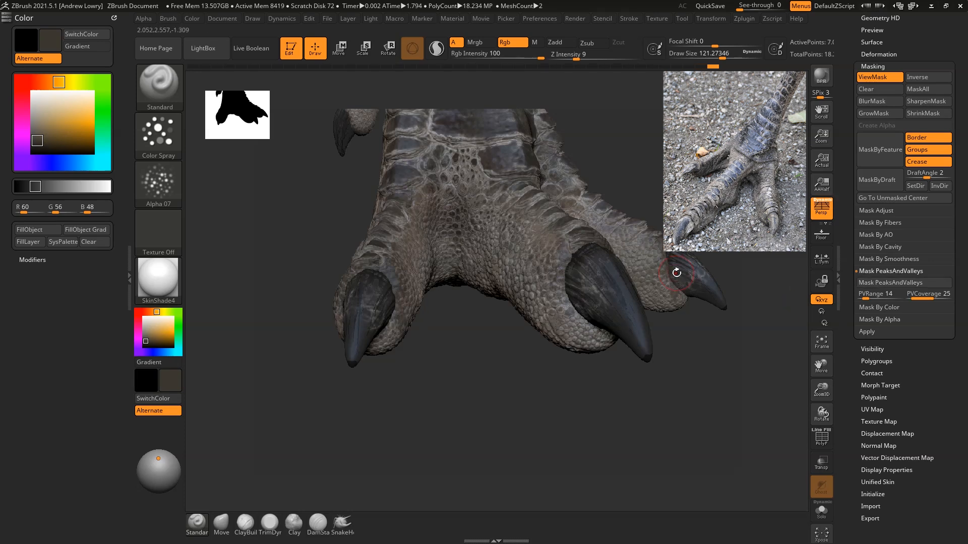
pyautogui.click(860, 298)
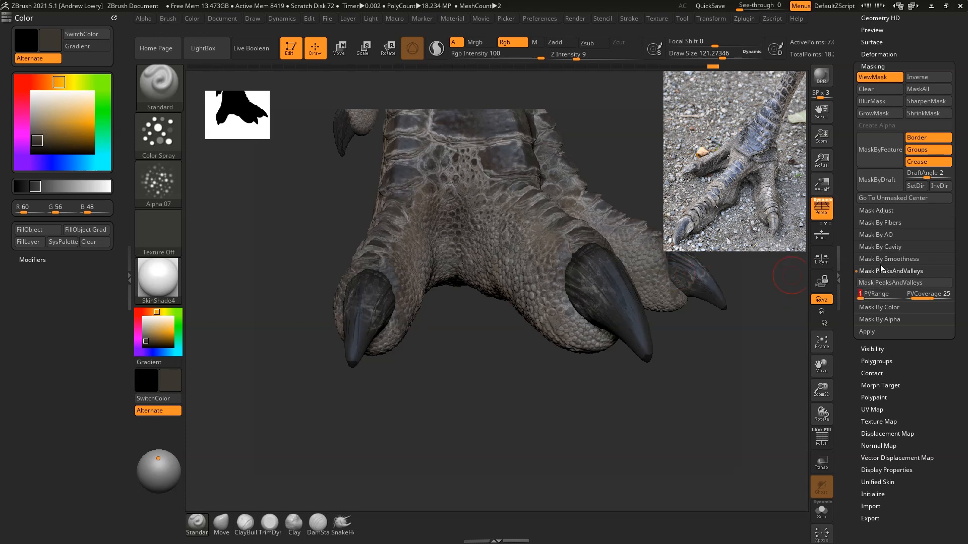
# Step: Mask the claws by cavity with Blur 2 and Intensity 100
pyautogui.click(882, 246)
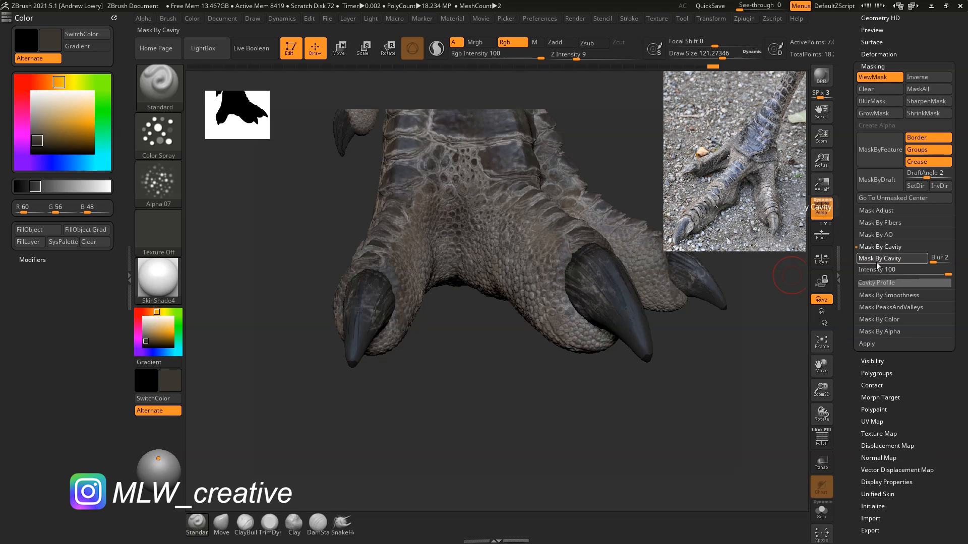
pyautogui.moveTo(746, 323); pyautogui.dragTo(676, 262)
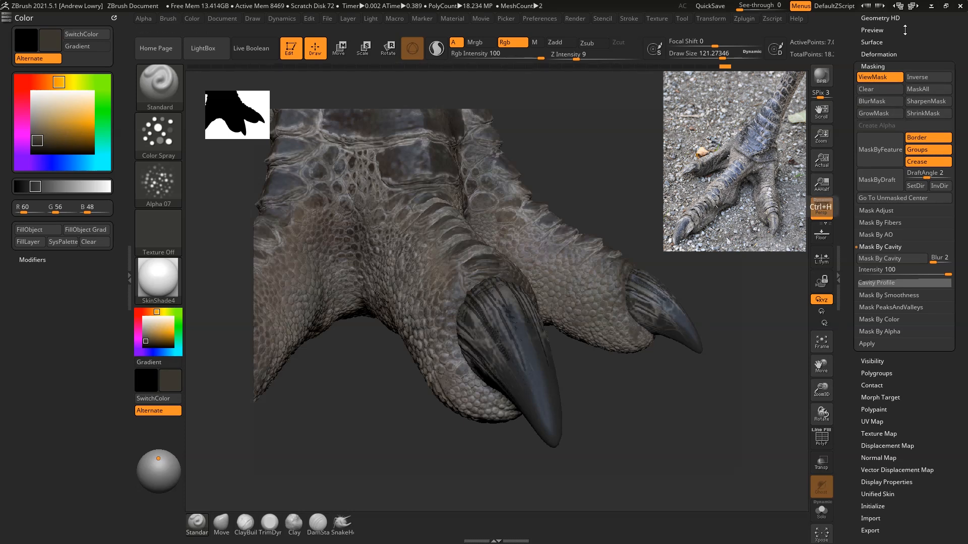
# Step: Hide the polypaint on the foot and claw subtools and set the colour to pure white to expose the mask
pyautogui.scroll(4, 939, 77)
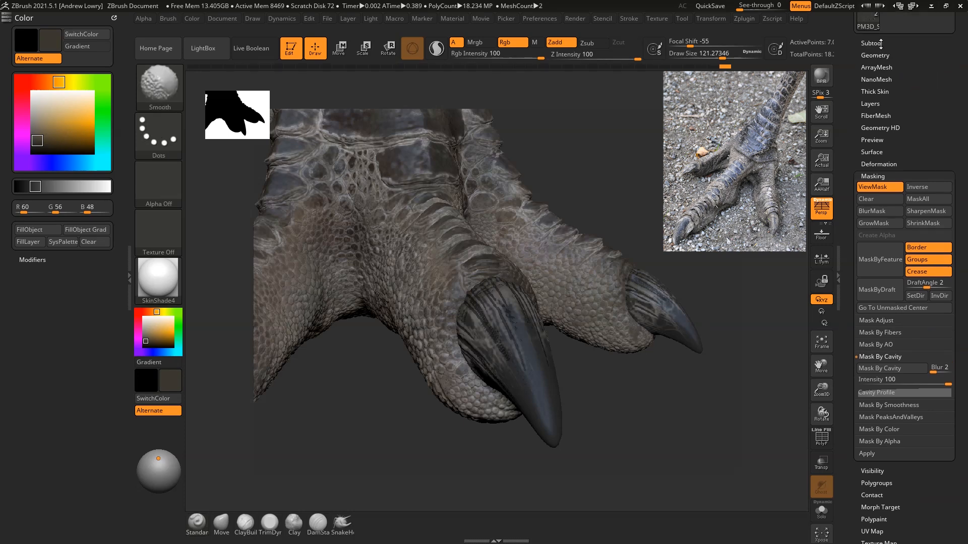
pyautogui.click(879, 43)
pyautogui.click(886, 96)
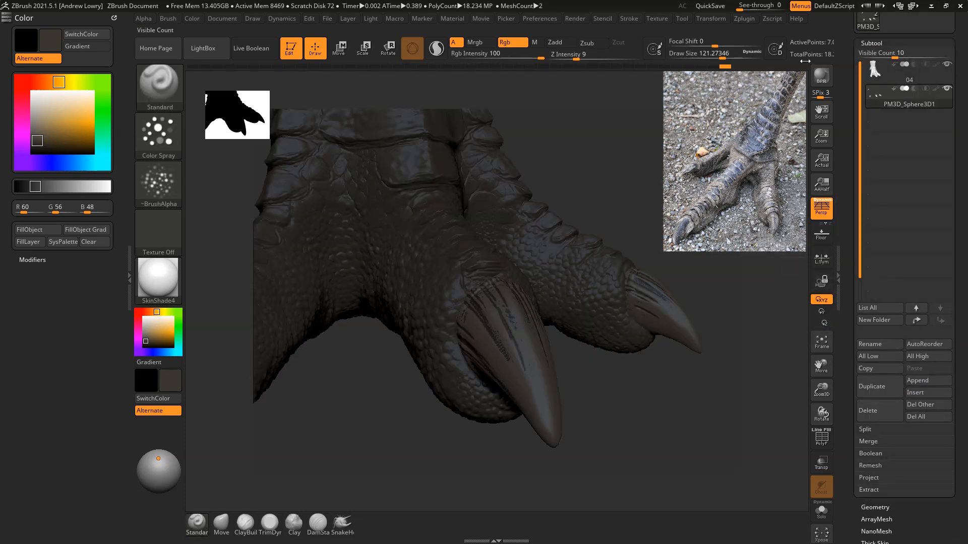
pyautogui.moveTo(148, 327); pyautogui.dragTo(135, 304)
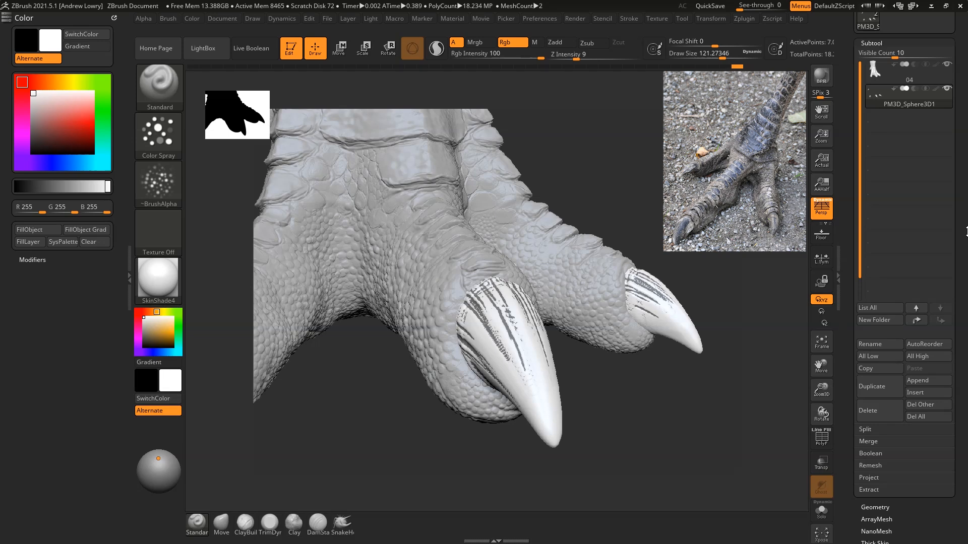
# Step: Regenerate the claws' cavity mask with Blur 37 and Intensity about 82
pyautogui.scroll(-5, 966, 231)
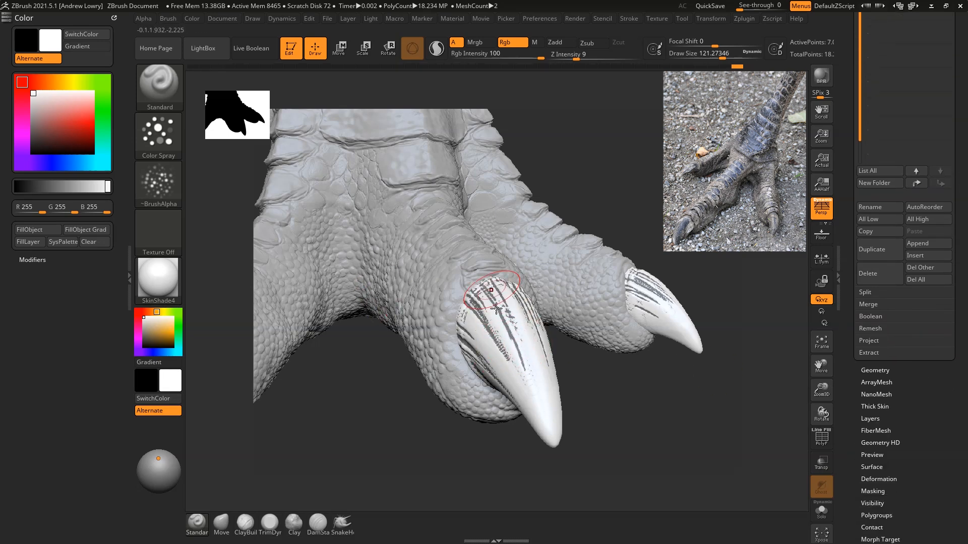
pyautogui.scroll(-2, 926, 435)
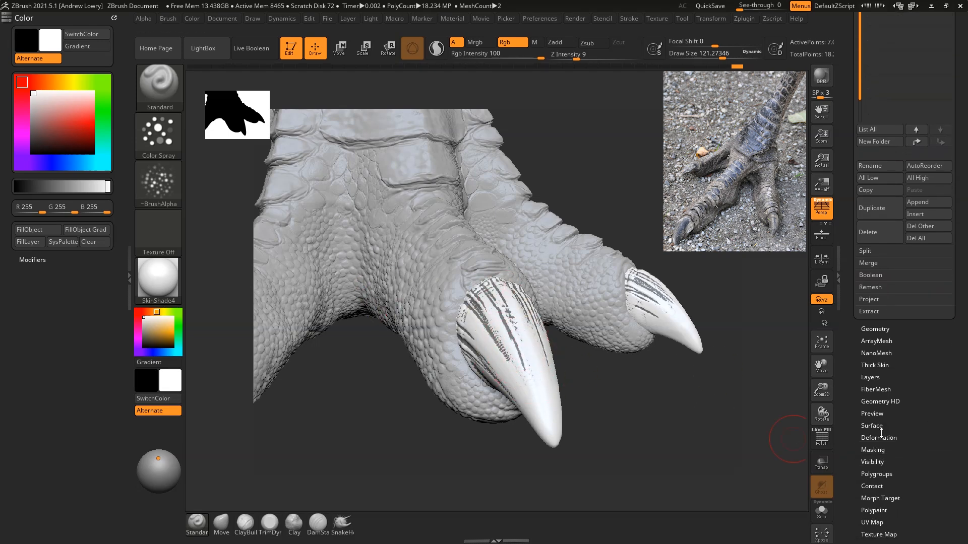
pyautogui.click(873, 449)
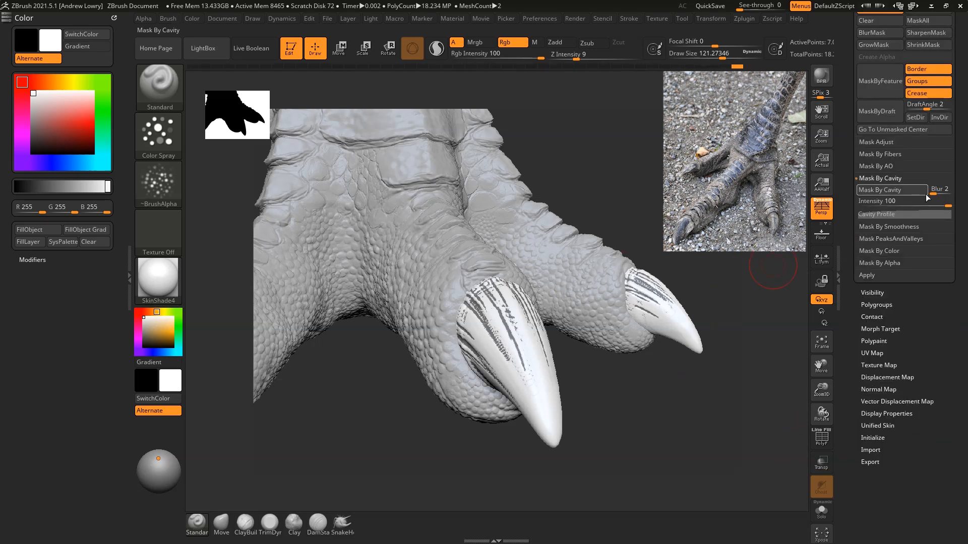
pyautogui.moveTo(937, 192); pyautogui.dragTo(895, 196)
pyautogui.moveTo(936, 193); pyautogui.dragTo(944, 193)
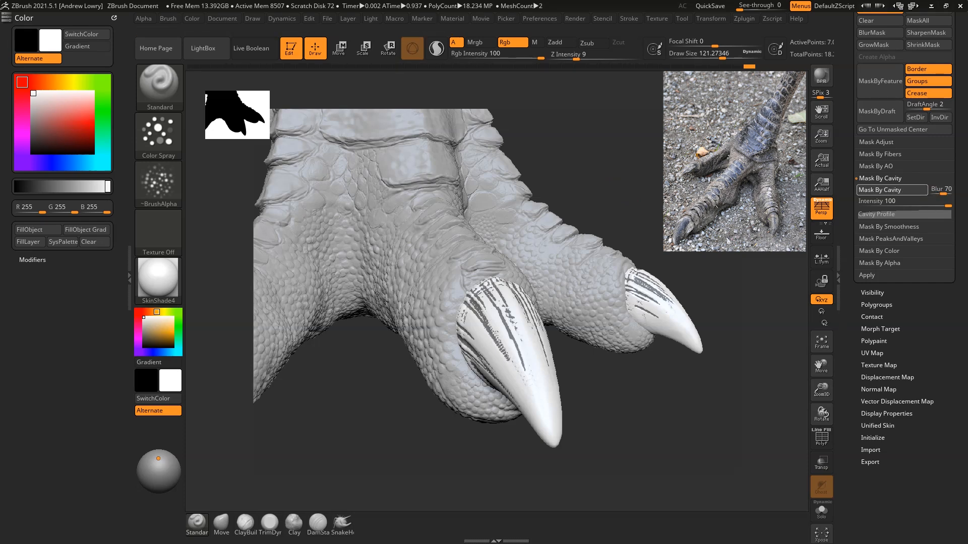
pyautogui.moveTo(654, 144); pyautogui.dragTo(634, 143)
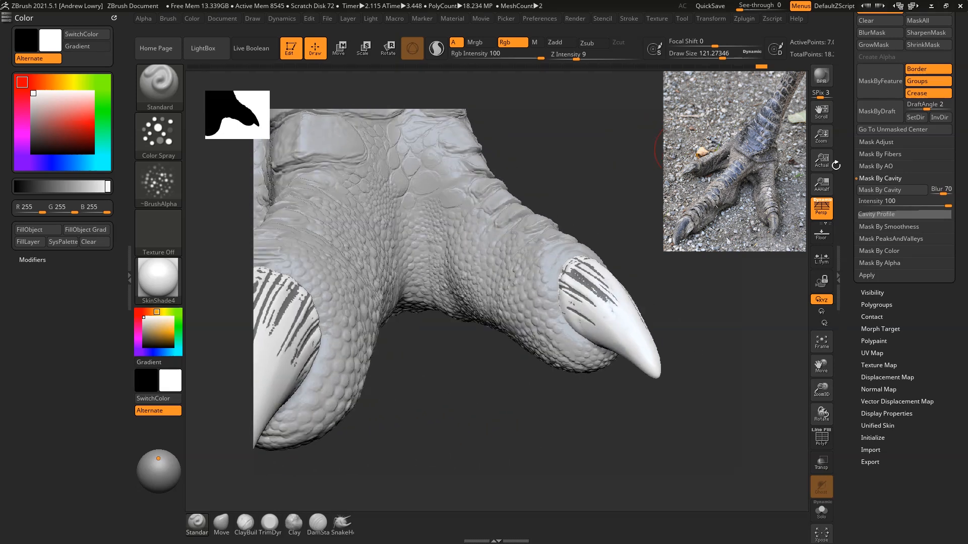
pyautogui.moveTo(947, 207)
pyautogui.mouseDown()
pyautogui.moveTo(938, 193)
pyautogui.moveTo(947, 207)
pyautogui.mouseUp()
pyautogui.click(887, 190)
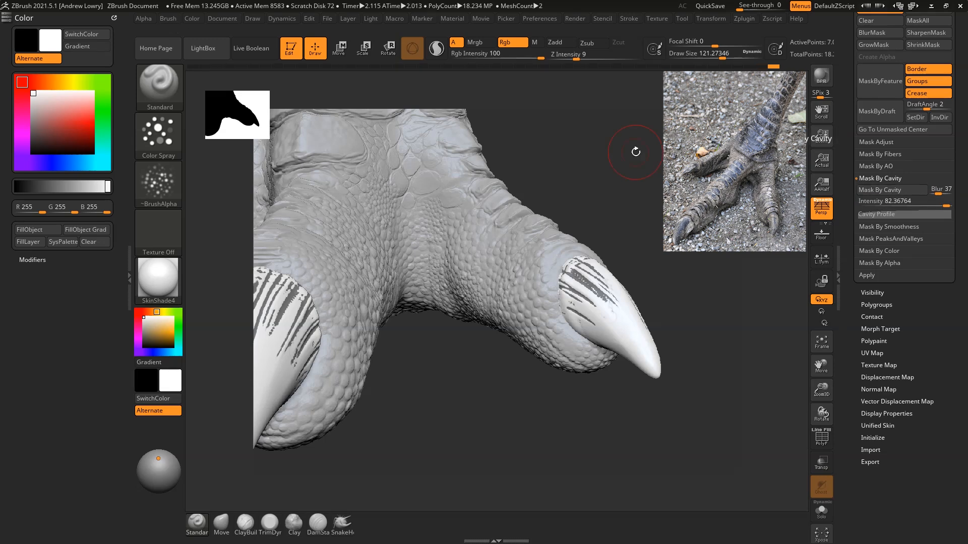
# Step: Invert the cavity mask on the claws and turn off the mask display
pyautogui.moveTo(636, 152); pyautogui.dragTo(653, 152)
pyautogui.moveTo(965, 73); pyautogui.dragTo(965, 93)
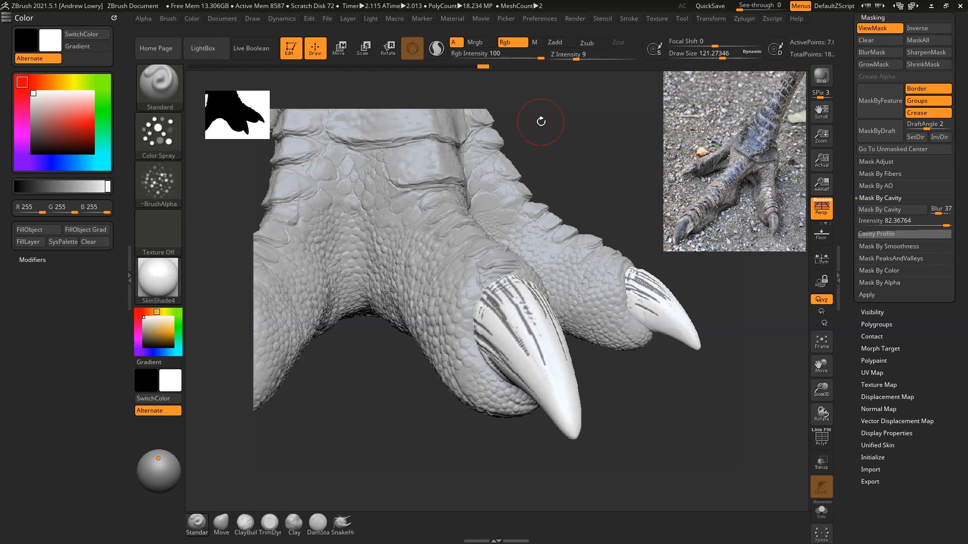
pyautogui.moveTo(541, 121); pyautogui.dragTo(644, 192)
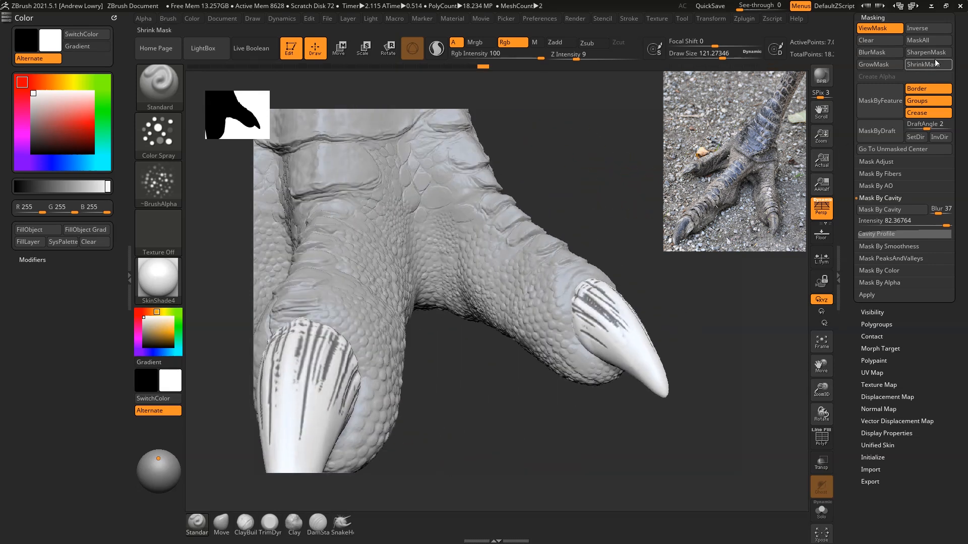
pyautogui.moveTo(618, 132); pyautogui.dragTo(659, 158)
pyautogui.scroll(3, 902, 151)
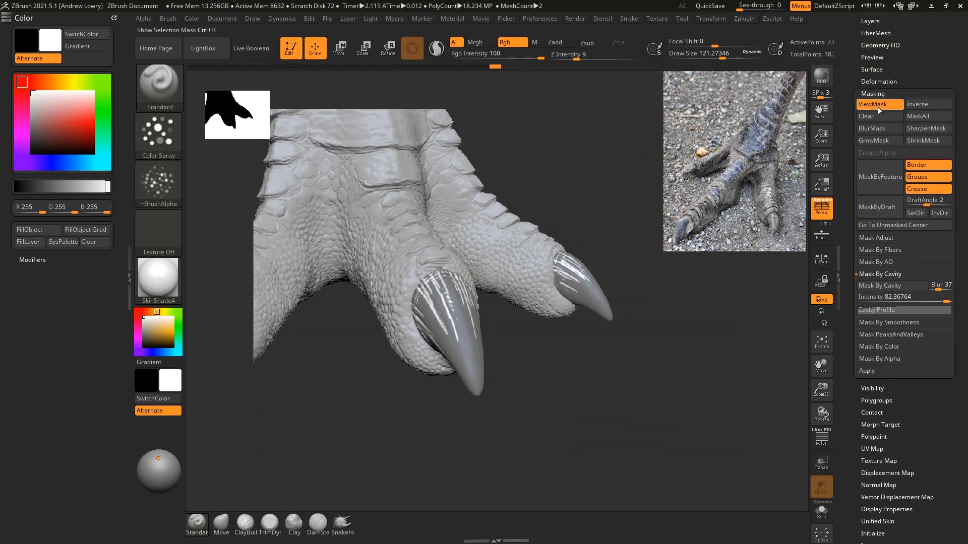
pyautogui.click(875, 107)
# Step: Show the polypaint again on both the foot and claw subtools
pyautogui.moveTo(963, 66); pyautogui.dragTo(941, 100)
pyautogui.click(880, 63)
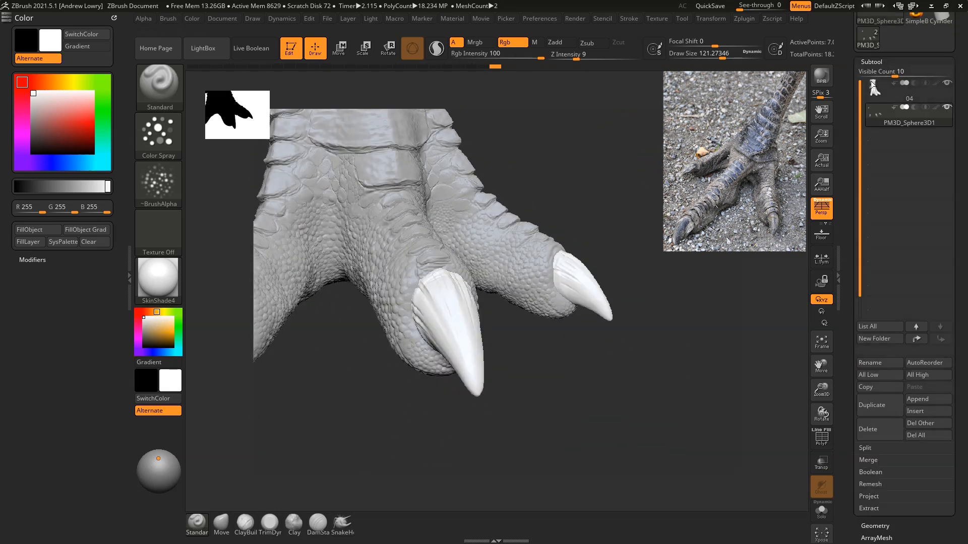
pyautogui.press('shift')
pyautogui.click(938, 84)
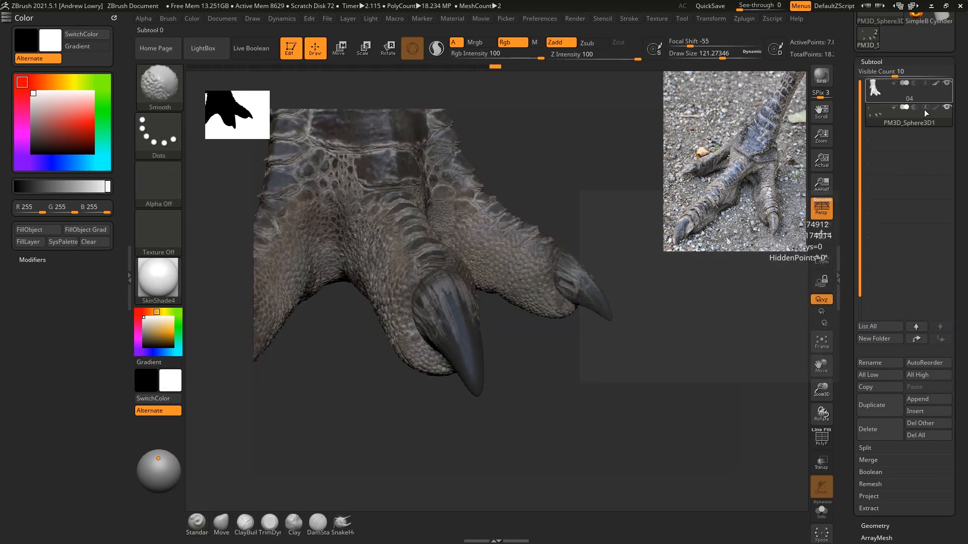
pyautogui.click(867, 63)
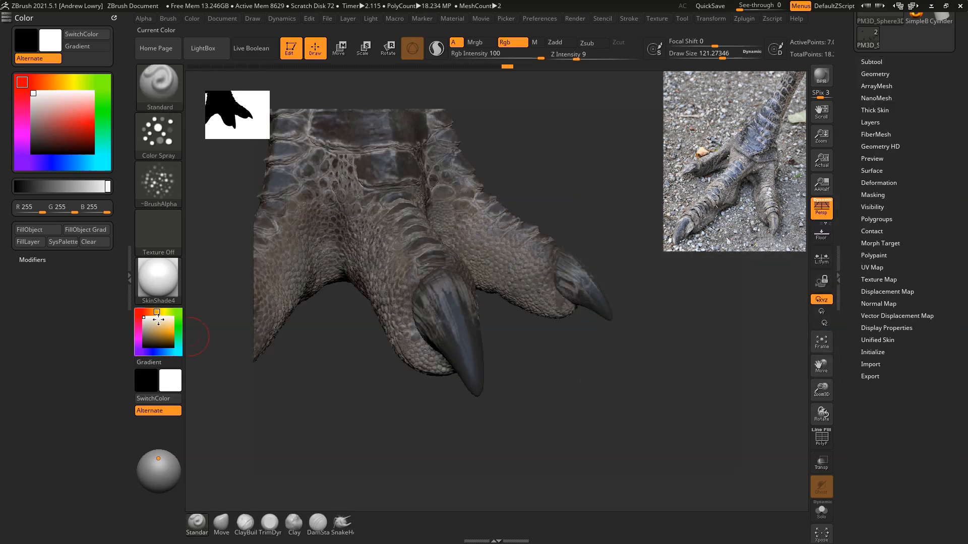
# Step: Pick a warm grey (RGB 157, 148, 145), reduce the draw size to about 69 and spray the middle claw's base
pyautogui.moveTo(146, 323); pyautogui.dragTo(310, 126)
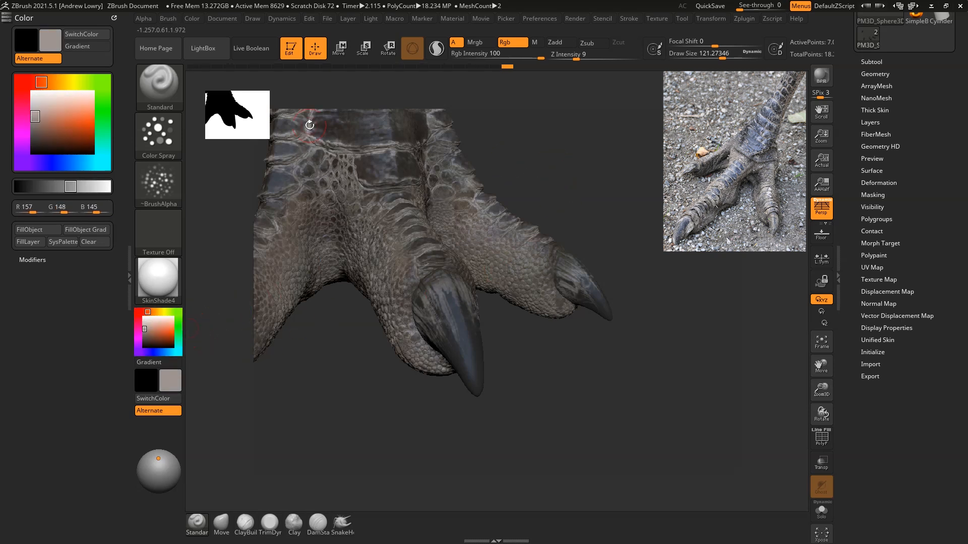
pyautogui.keyDown('alt'); pyautogui.click(435, 301); pyautogui.keyUp('alt')
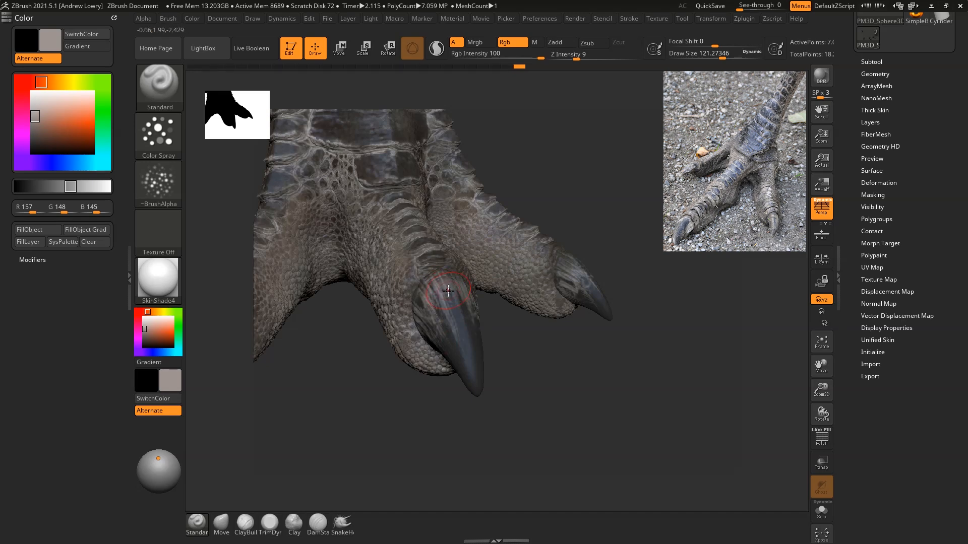
pyautogui.press('space')
pyautogui.moveTo(448, 294); pyautogui.dragTo(443, 294)
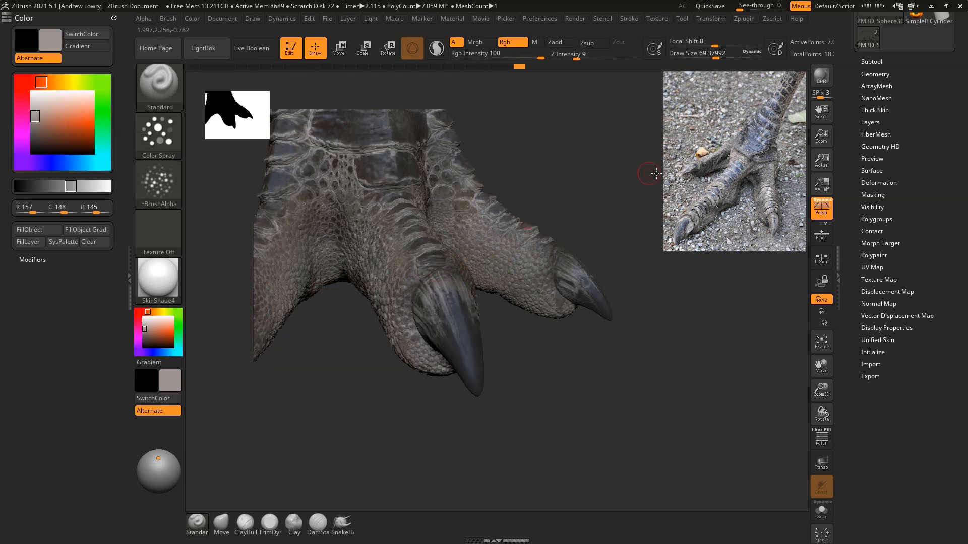
# Step: Spray the same warm grey over the bases of the remaining claws, including the raised back claw
pyautogui.moveTo(648, 169); pyautogui.dragTo(547, 168)
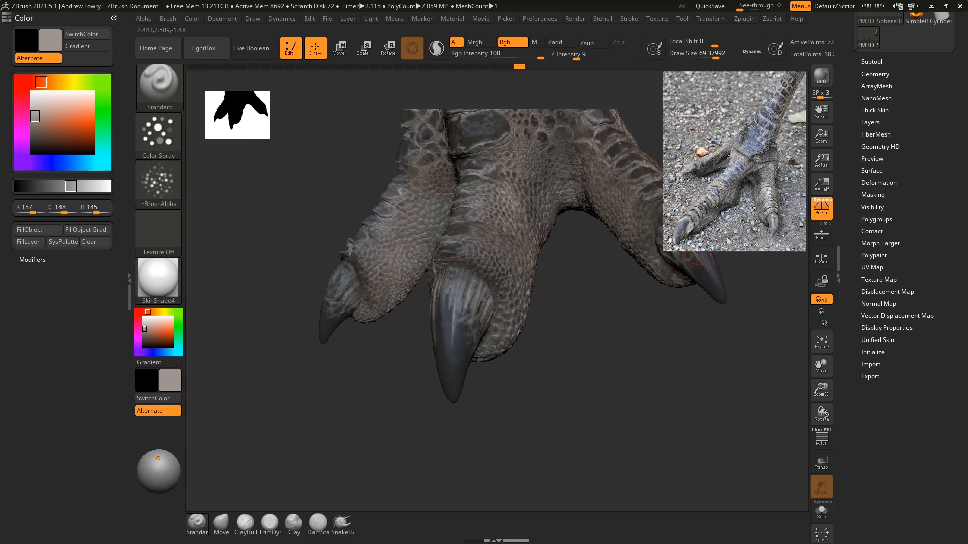
pyautogui.moveTo(678, 310); pyautogui.dragTo(589, 312)
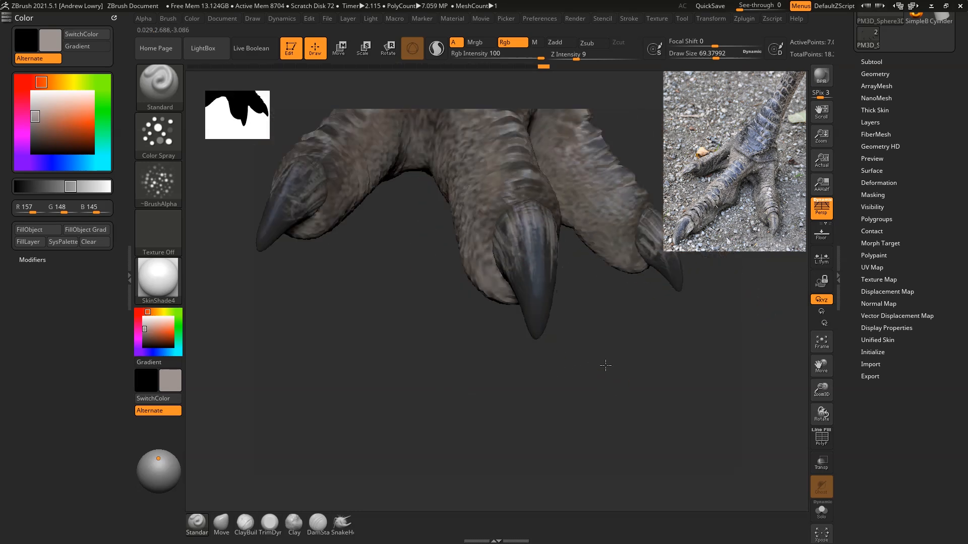
pyautogui.moveTo(603, 367); pyautogui.dragTo(616, 405)
pyautogui.moveTo(504, 401); pyautogui.dragTo(421, 389)
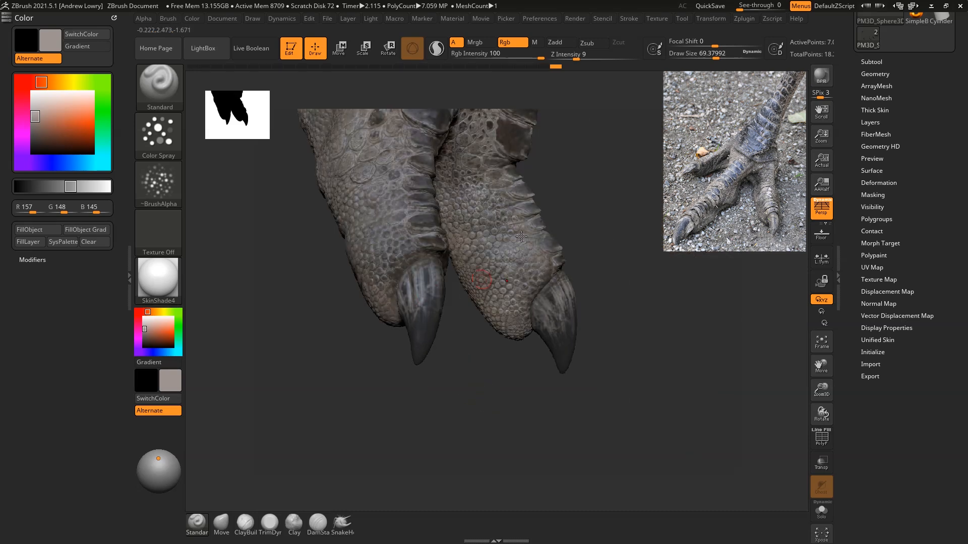
pyautogui.keyDown('alt'); pyautogui.moveTo(615, 143); pyautogui.dragTo(664, 322); pyautogui.keyUp('alt')
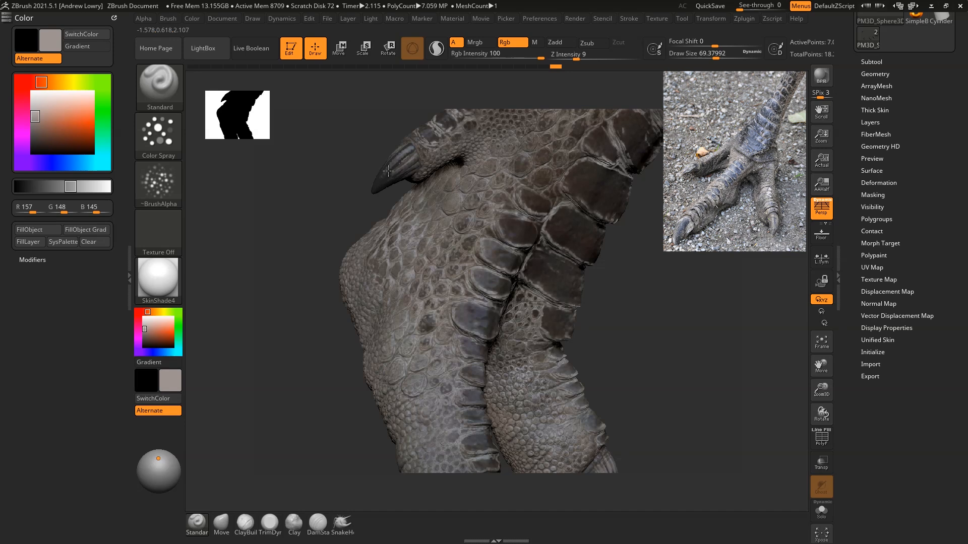
pyautogui.moveTo(403, 187); pyautogui.dragTo(375, 197)
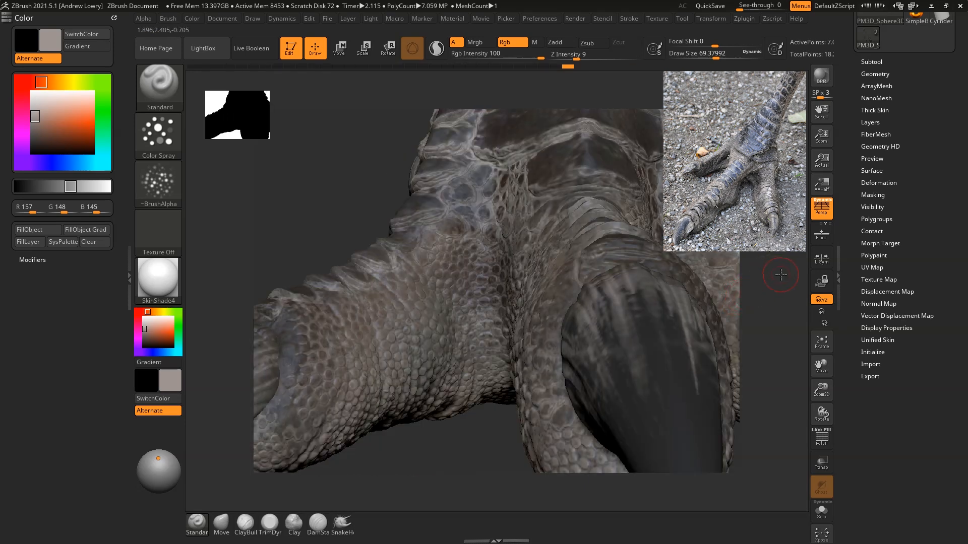
pyautogui.moveTo(776, 272)
pyautogui.mouseDown()
pyautogui.moveTo(716, 283)
pyautogui.moveTo(741, 266)
pyautogui.moveTo(660, 252)
pyautogui.mouseUp()
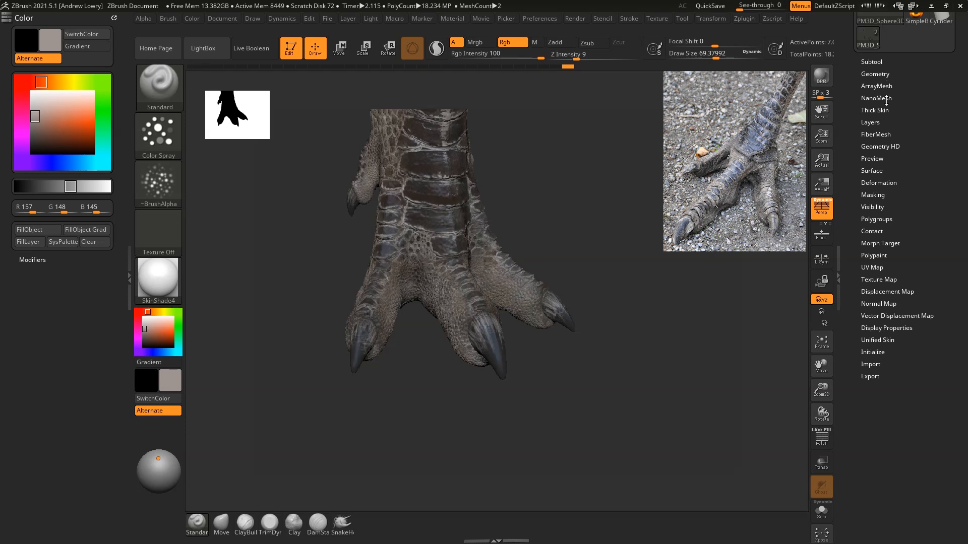
# Step: Clear the mask on the claws and enlarge the brush's draw size to about 149
pyautogui.click(877, 193)
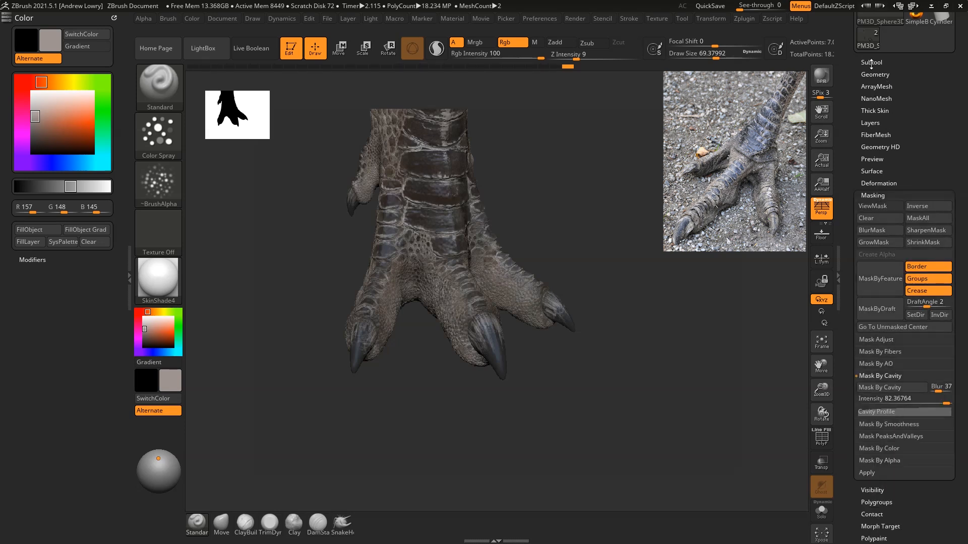
pyautogui.click(882, 220)
pyautogui.keyDown('alt'); pyautogui.moveTo(533, 172); pyautogui.dragTo(600, 201); pyautogui.keyUp('alt')
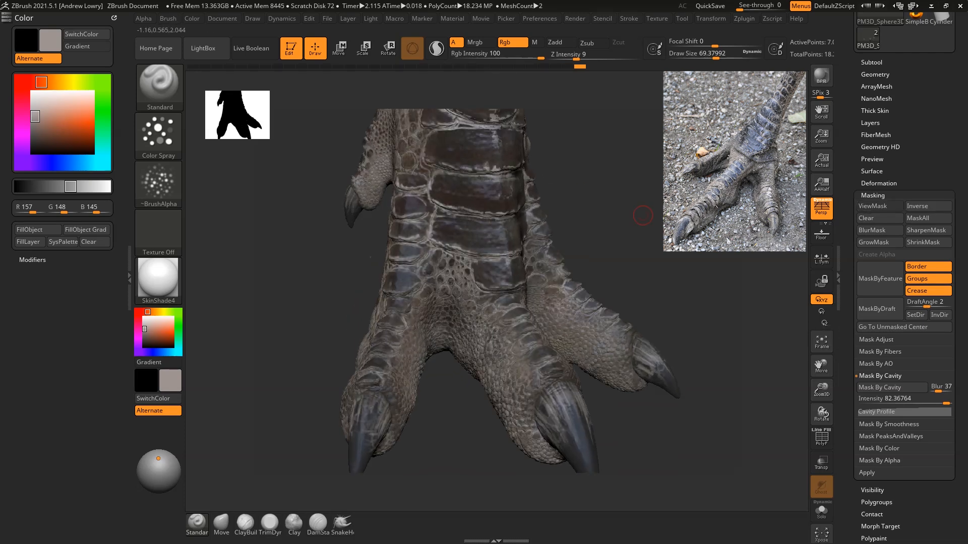
pyautogui.keyDown('alt'); pyautogui.moveTo(670, 197); pyautogui.dragTo(652, 155); pyautogui.keyUp('alt')
pyautogui.press('space')
pyautogui.click(600, 245)
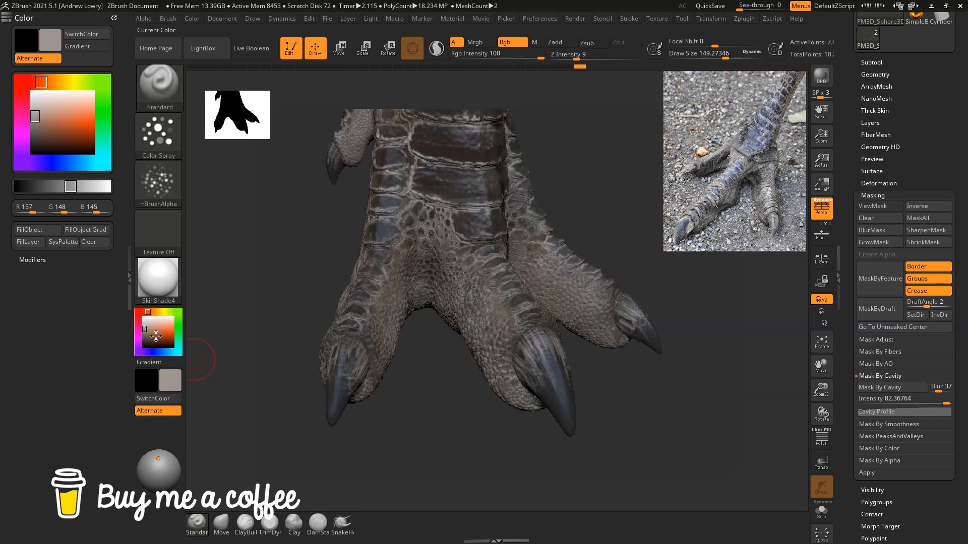
# Step: Spray the warm grey onto the tips of the front claws
pyautogui.moveTo(597, 436)
pyautogui.mouseDown()
pyautogui.moveTo(513, 442)
pyautogui.moveTo(516, 456)
pyautogui.moveTo(515, 446)
pyautogui.mouseUp()
pyautogui.moveTo(676, 371); pyautogui.dragTo(673, 360)
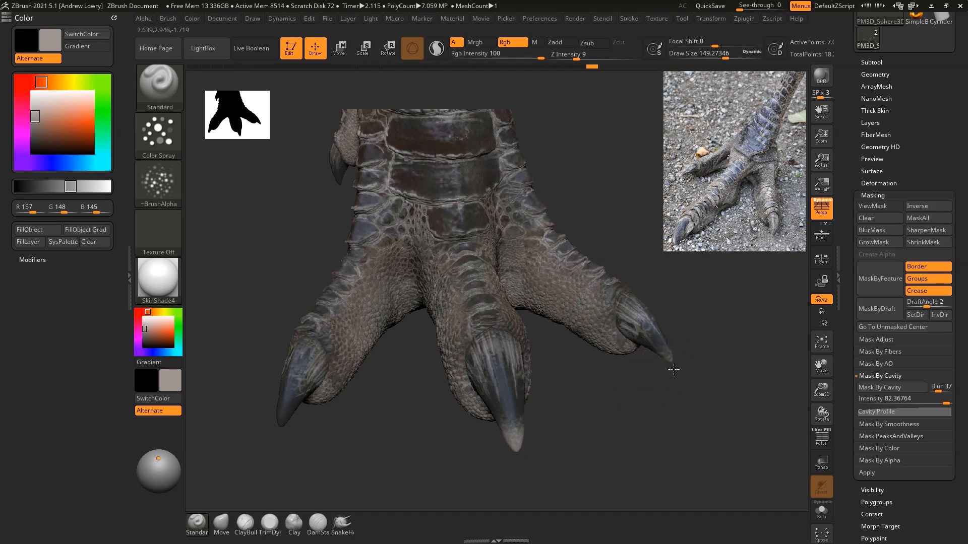
pyautogui.keyDown('alt'); pyautogui.moveTo(697, 422); pyautogui.dragTo(800, 399); pyautogui.keyUp('alt')
pyautogui.moveTo(389, 430)
pyautogui.mouseDown()
pyautogui.moveTo(367, 410)
pyautogui.moveTo(368, 424)
pyautogui.mouseUp()
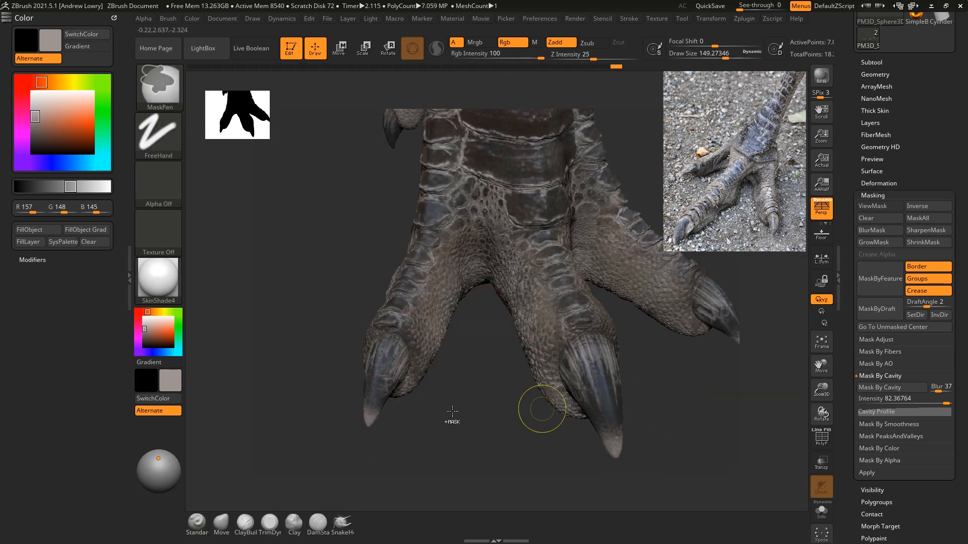
# Step: Set the colour to dark grey (RGB 46, 46, 46) and tone down the light tips of the front claws
pyautogui.moveTo(156, 330); pyautogui.dragTo(612, 410)
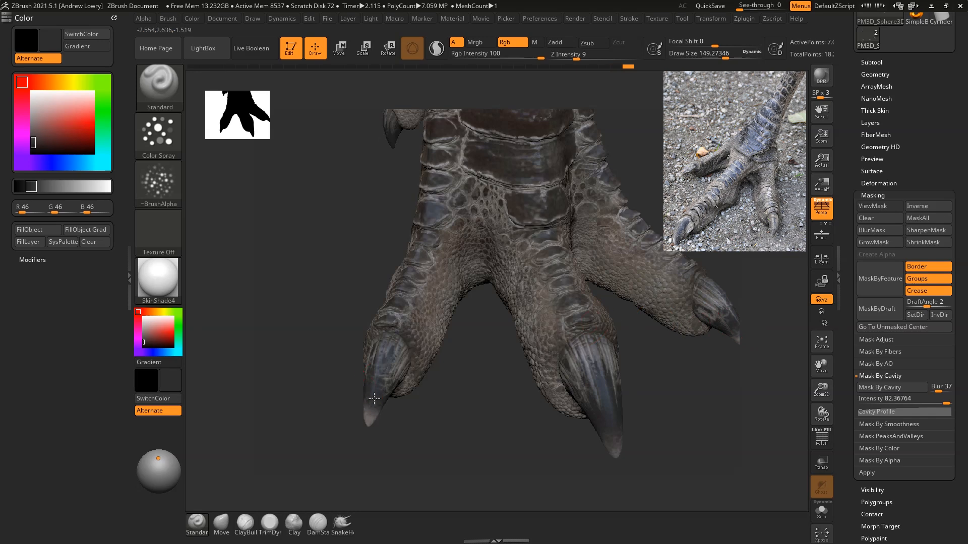
pyautogui.moveTo(452, 427); pyautogui.dragTo(372, 395)
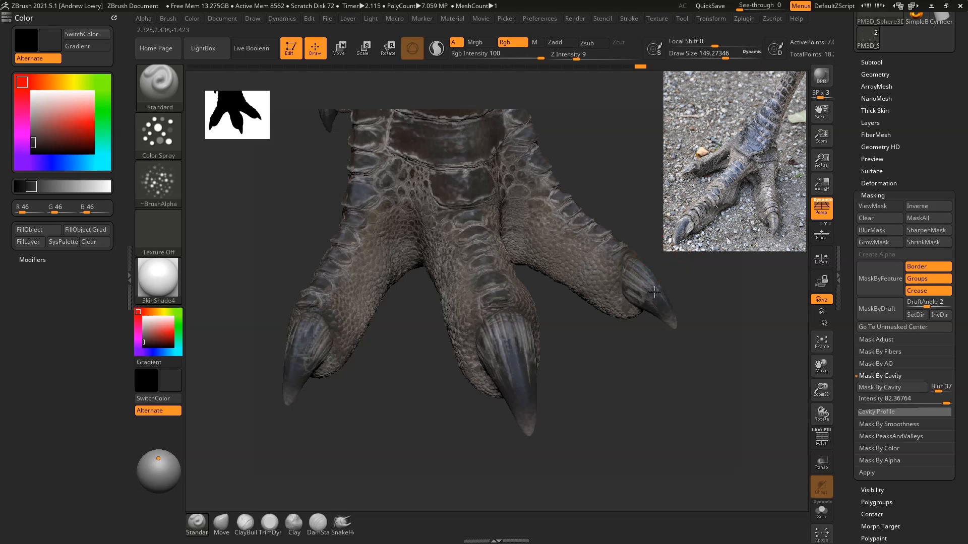
pyautogui.moveTo(518, 357); pyautogui.dragTo(505, 324, button='right')
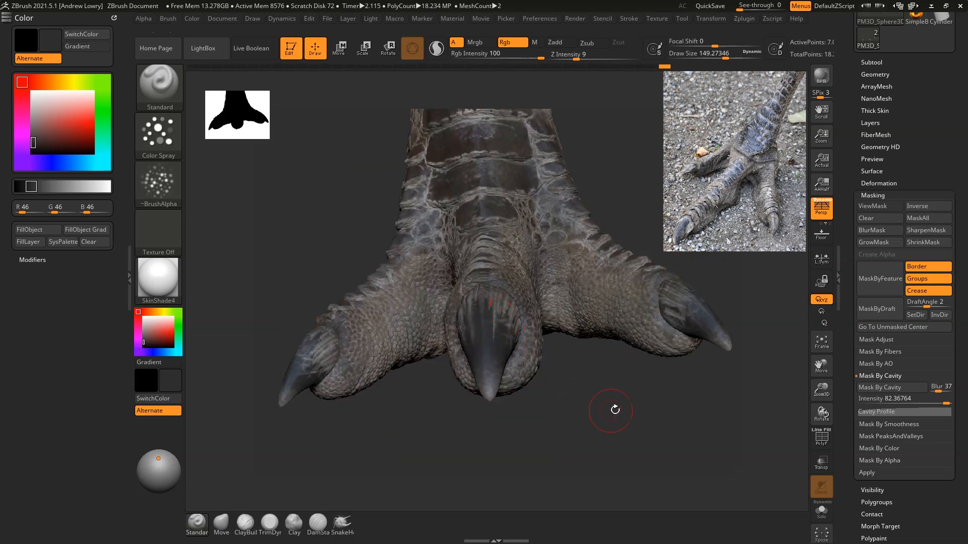
pyautogui.moveTo(611, 410); pyautogui.dragTo(525, 341)
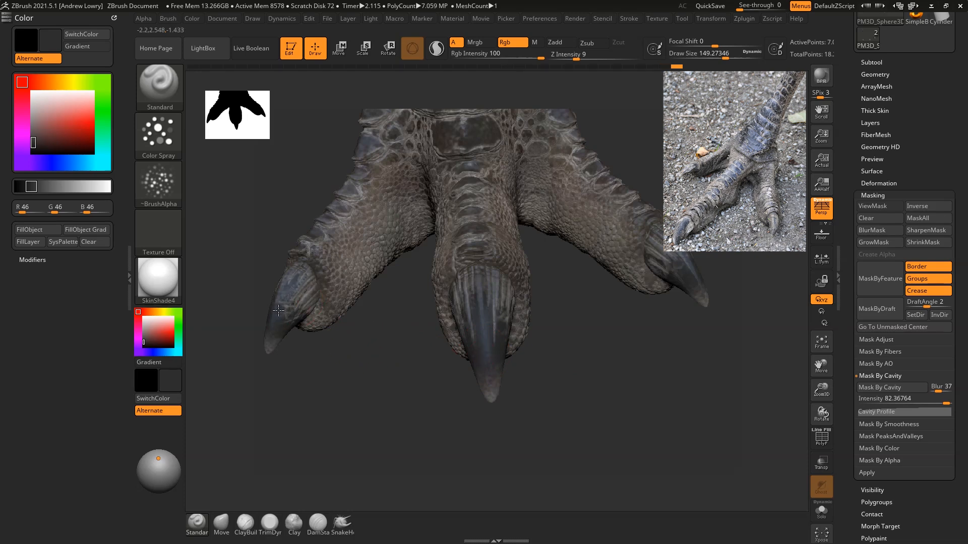
# Step: Darken the sides and undersides of the claws with the dark grey spray from several angles
pyautogui.moveTo(636, 391); pyautogui.dragTo(670, 322)
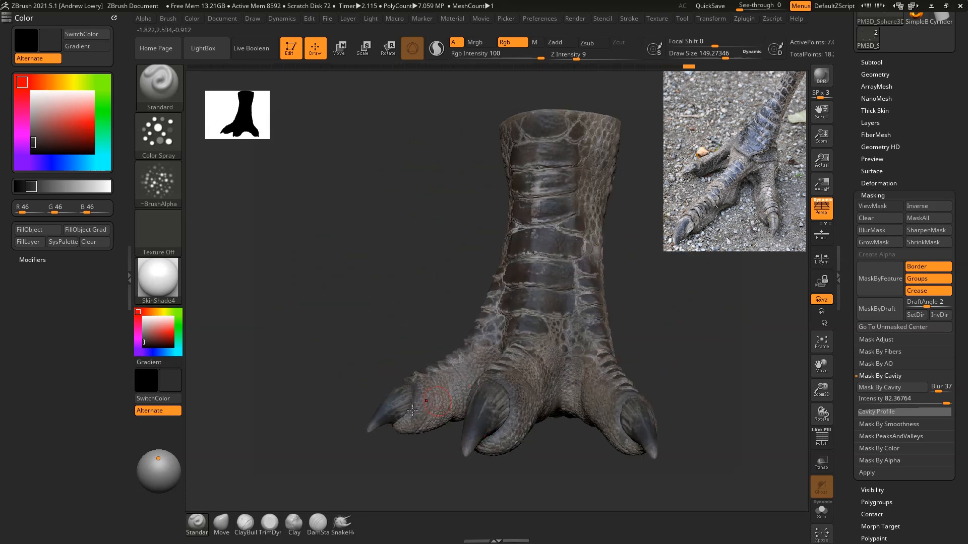
pyautogui.moveTo(667, 452); pyautogui.dragTo(648, 453)
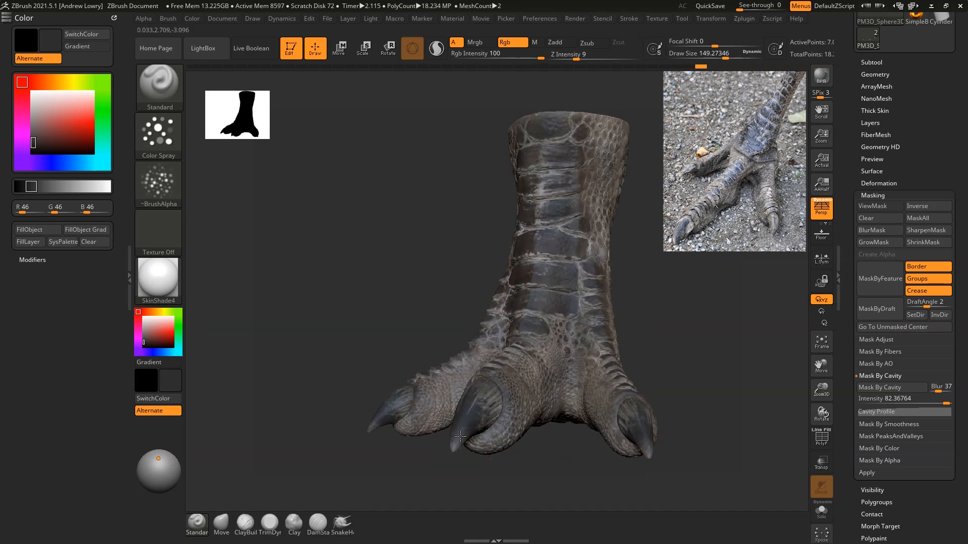
pyautogui.moveTo(725, 361); pyautogui.dragTo(646, 342)
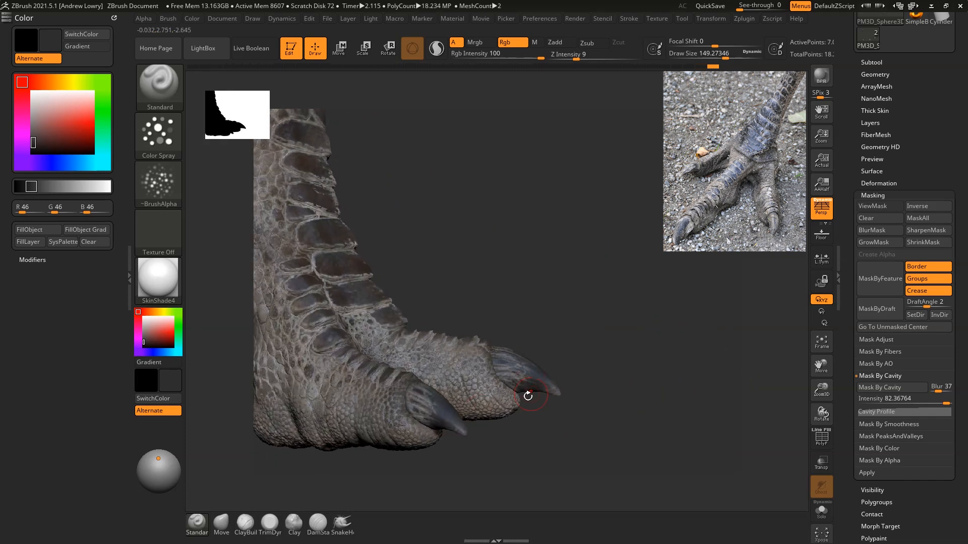
pyautogui.click(422, 402)
pyautogui.moveTo(722, 275)
pyautogui.mouseDown()
pyautogui.moveTo(650, 278)
pyautogui.moveTo(664, 275)
pyautogui.moveTo(668, 311)
pyautogui.moveTo(674, 300)
pyautogui.moveTo(657, 278)
pyautogui.moveTo(693, 344)
pyautogui.moveTo(707, 351)
pyautogui.mouseUp()
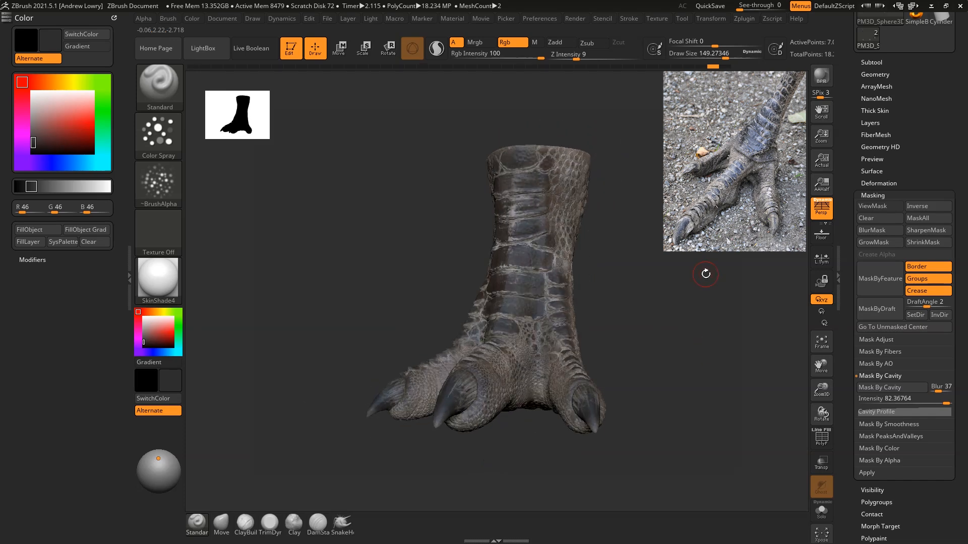
pyautogui.moveTo(704, 272); pyautogui.dragTo(664, 298)
# Step: Mask the foot subtool by cavity with Blur 1 and Intensity 100, invert the mask and turn off its display
pyautogui.keyDown('alt'); pyautogui.click(514, 370); pyautogui.keyUp('alt')
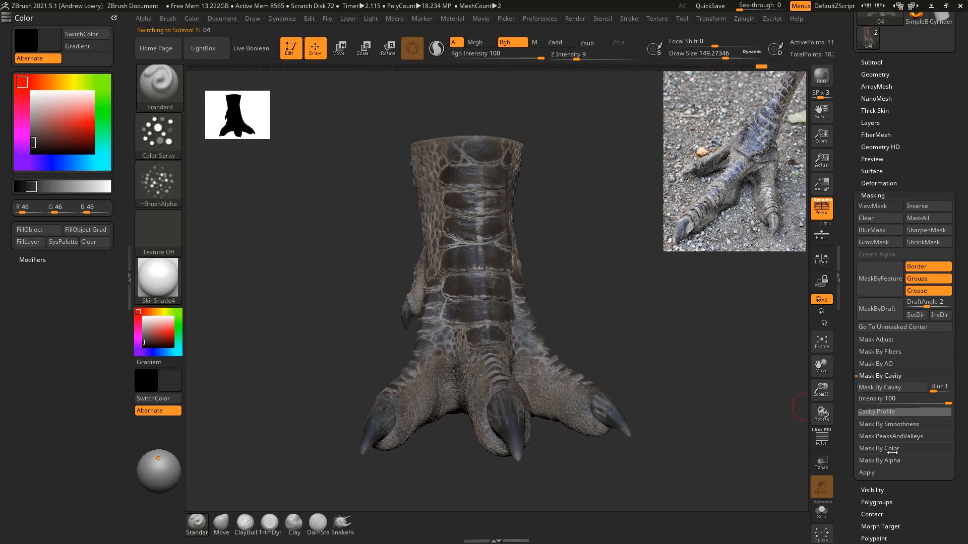
pyautogui.click(896, 390)
pyautogui.moveTo(639, 320)
pyautogui.mouseDown()
pyautogui.moveTo(648, 252)
pyautogui.moveTo(669, 296)
pyautogui.moveTo(706, 290)
pyautogui.mouseUp()
pyautogui.keyDown('alt'); pyautogui.moveTo(678, 206); pyautogui.dragTo(685, 245); pyautogui.keyUp('alt')
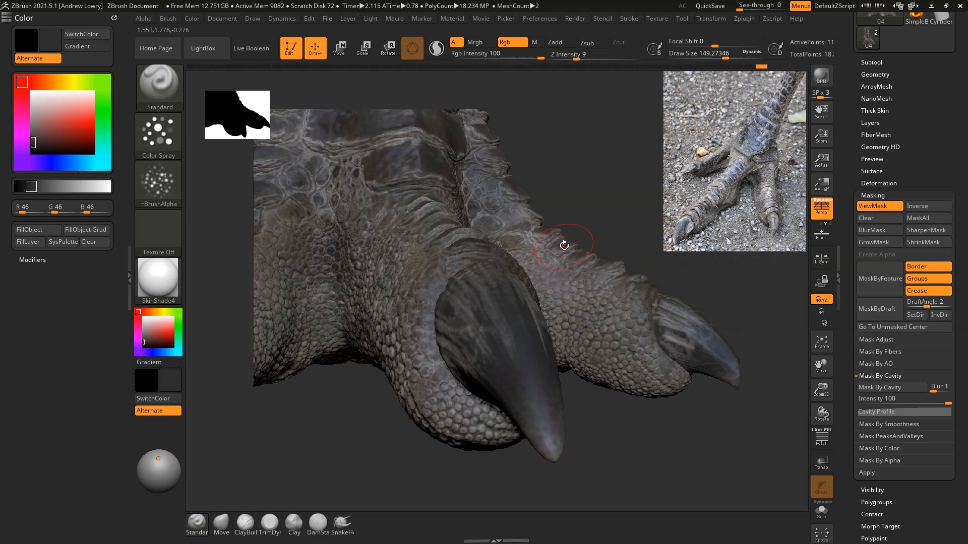
pyautogui.click(931, 206)
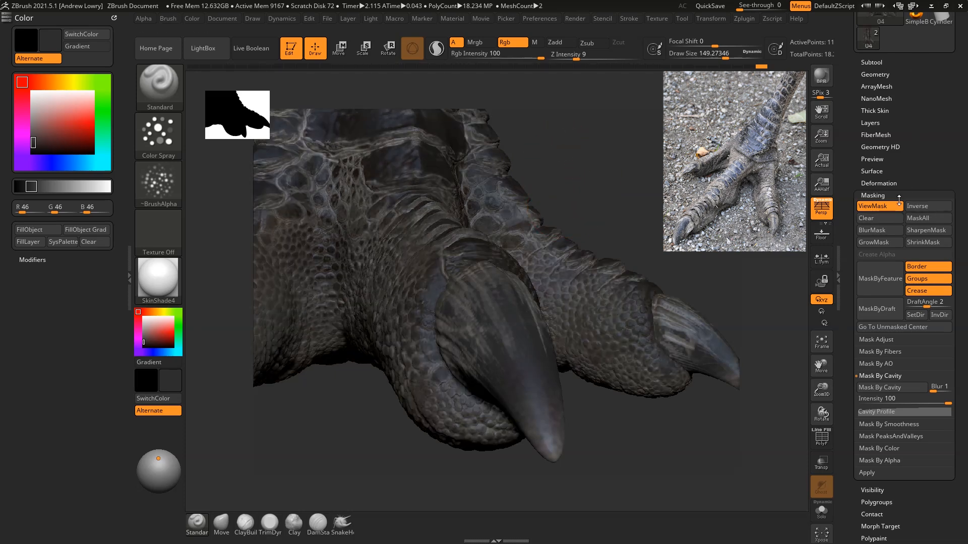
pyautogui.click(880, 218)
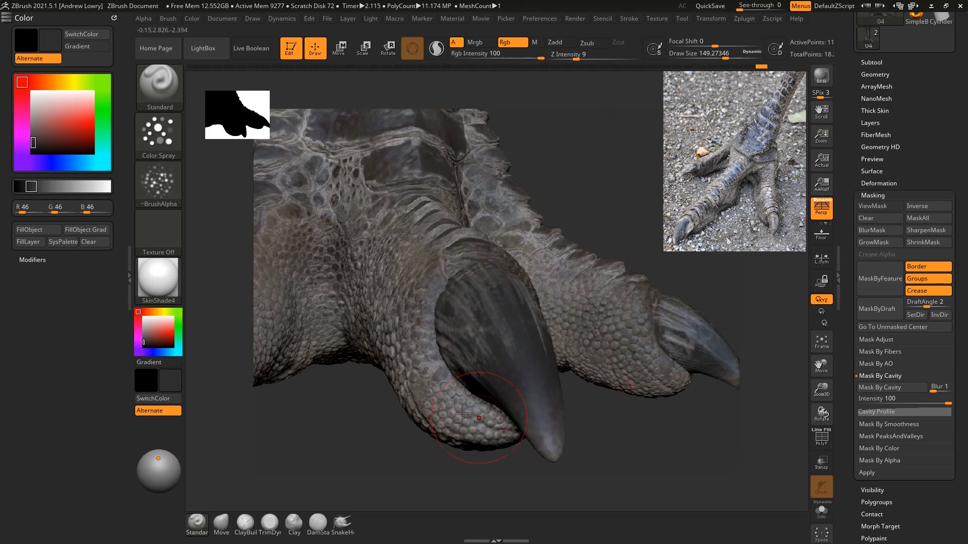
# Step: Spray dark grey into the crevices between the scales on the undersides and sides of the front toes
pyautogui.moveTo(564, 367); pyautogui.dragTo(538, 410, button='right')
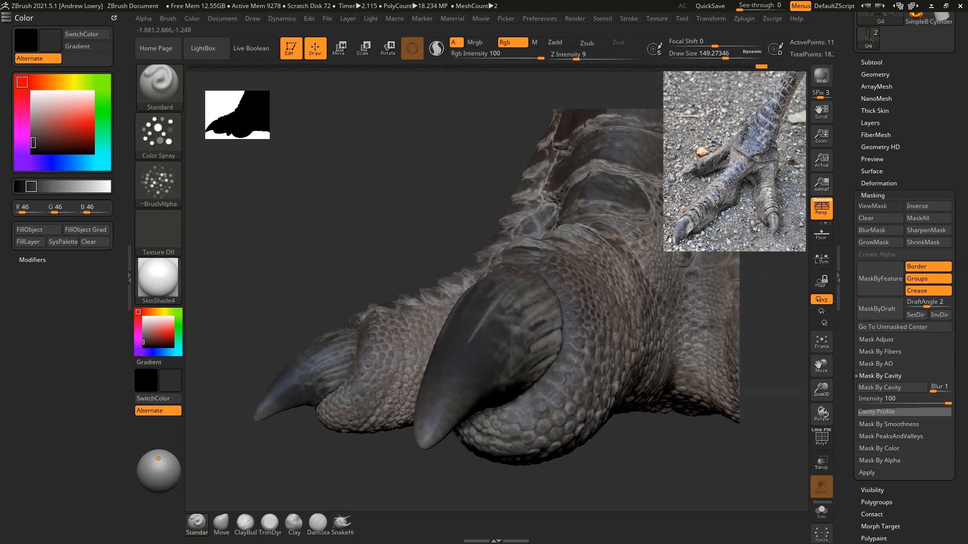
pyautogui.moveTo(393, 414); pyautogui.dragTo(508, 375, button='right')
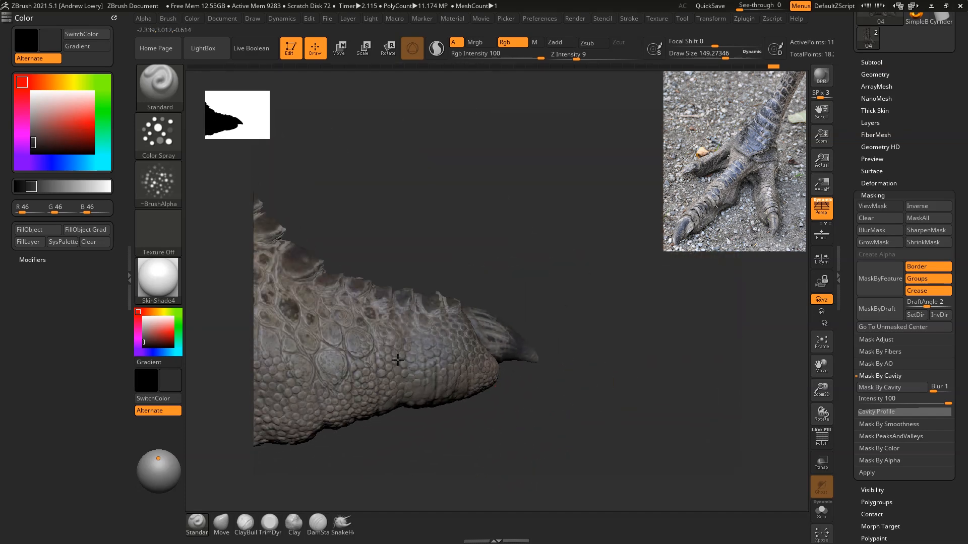
pyautogui.moveTo(443, 424); pyautogui.dragTo(695, 392, button='right')
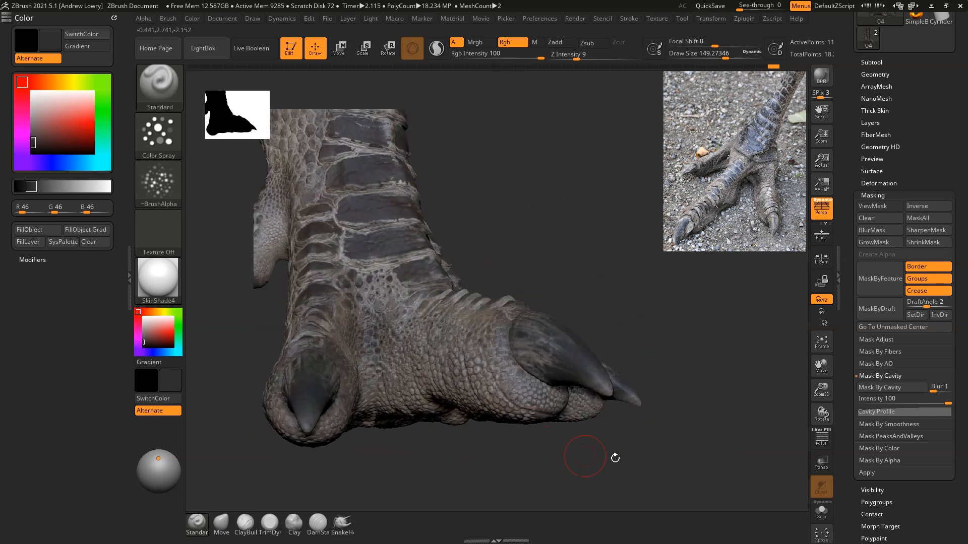
pyautogui.moveTo(615, 457); pyautogui.dragTo(615, 385, button='right')
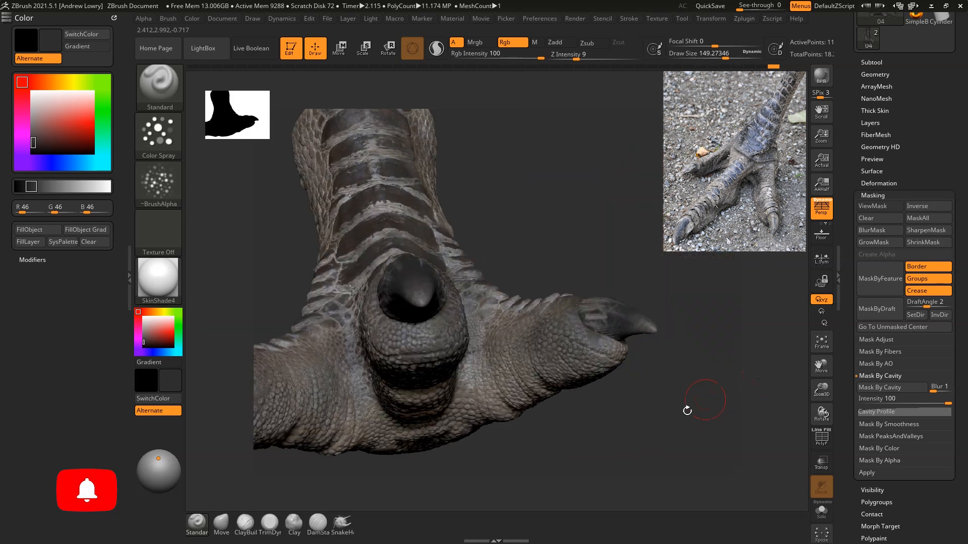
# Step: Work the dark grey into the scale crevices around the back toe, the heel and the rear of the leg
pyautogui.moveTo(687, 404); pyautogui.dragTo(484, 386, button='right')
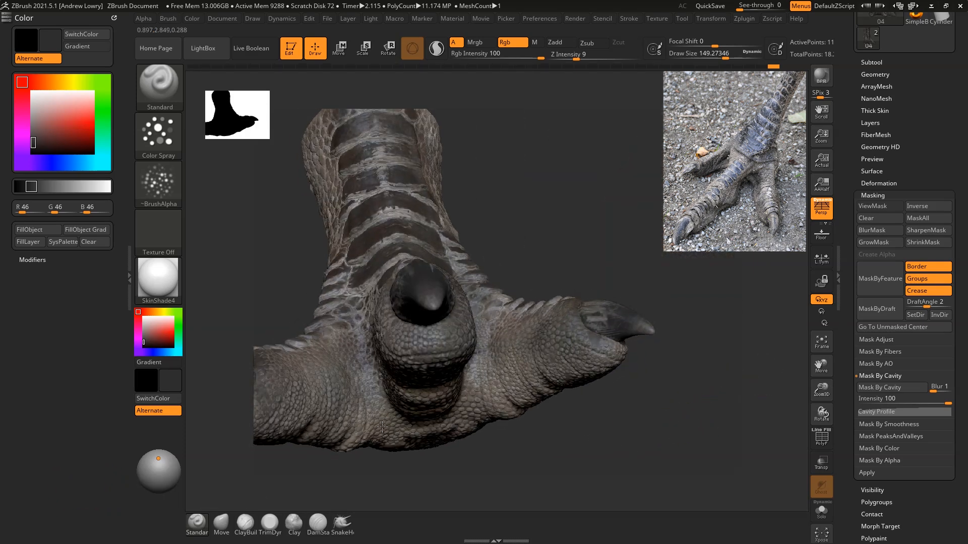
pyautogui.moveTo(410, 456); pyautogui.dragTo(634, 433)
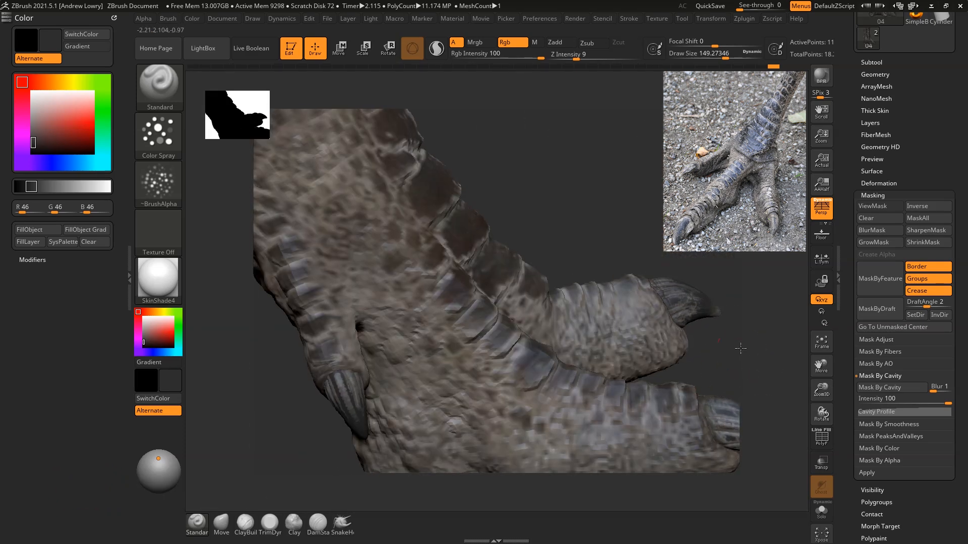
pyautogui.moveTo(741, 351); pyautogui.dragTo(467, 379)
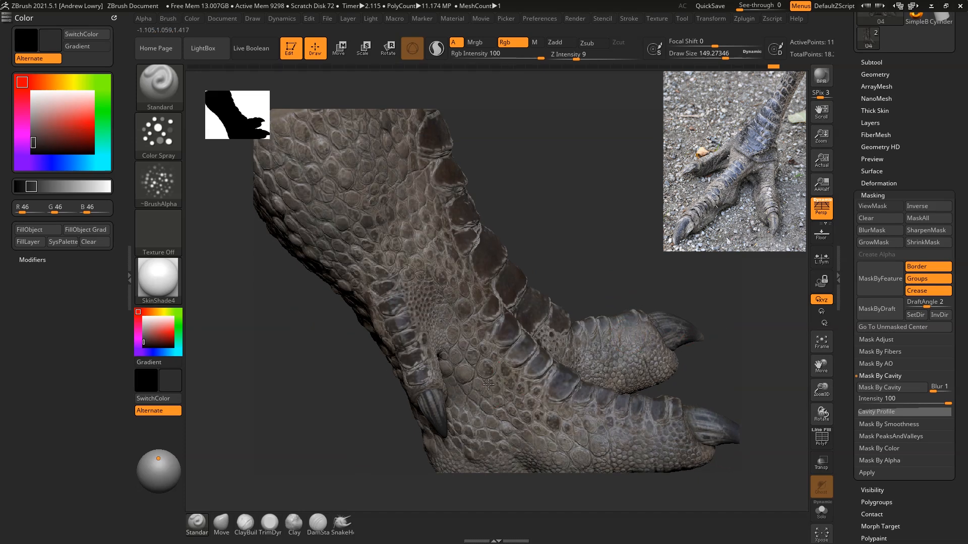
pyautogui.moveTo(572, 194); pyautogui.dragTo(588, 246)
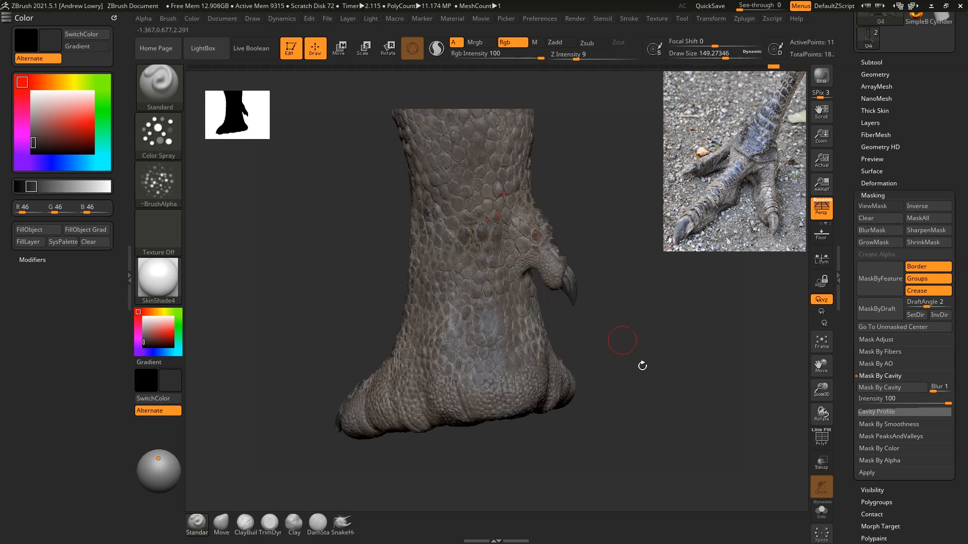
pyautogui.moveTo(627, 346); pyautogui.dragTo(695, 406)
pyautogui.moveTo(585, 323); pyautogui.dragTo(587, 276)
pyautogui.moveTo(587, 276); pyautogui.dragTo(620, 277)
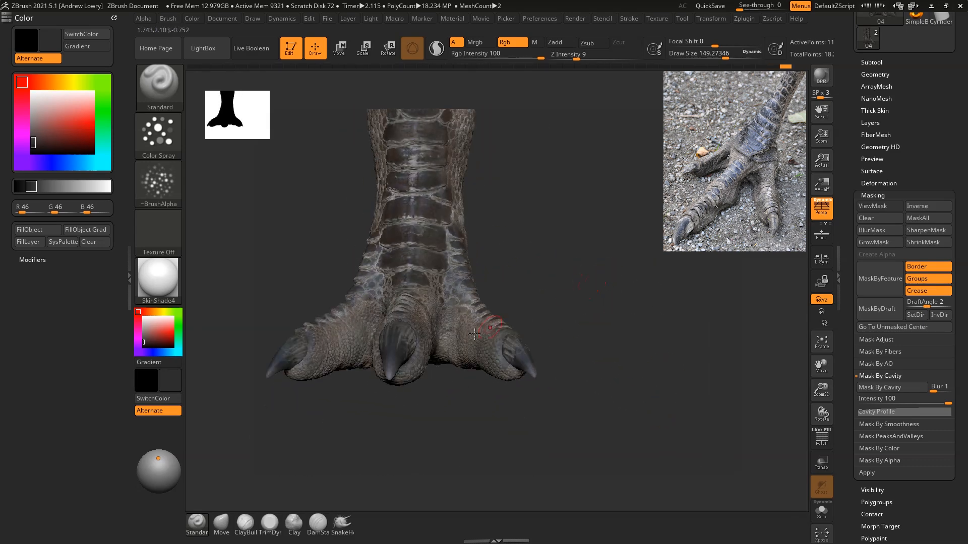
# Step: Examine the dark grey shading on the toes, heel and both sides of the foot
pyautogui.moveTo(356, 401); pyautogui.dragTo(663, 366)
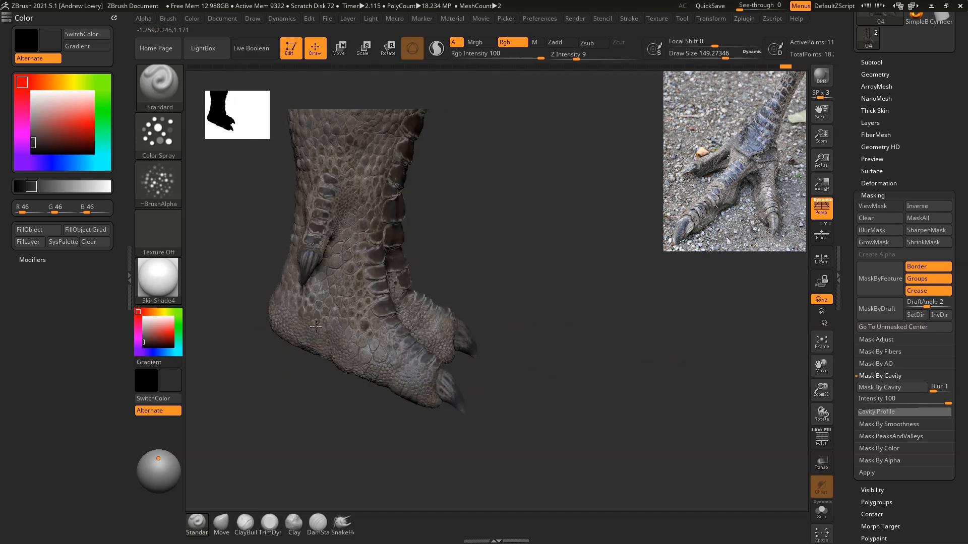
pyautogui.moveTo(566, 281); pyautogui.dragTo(648, 301)
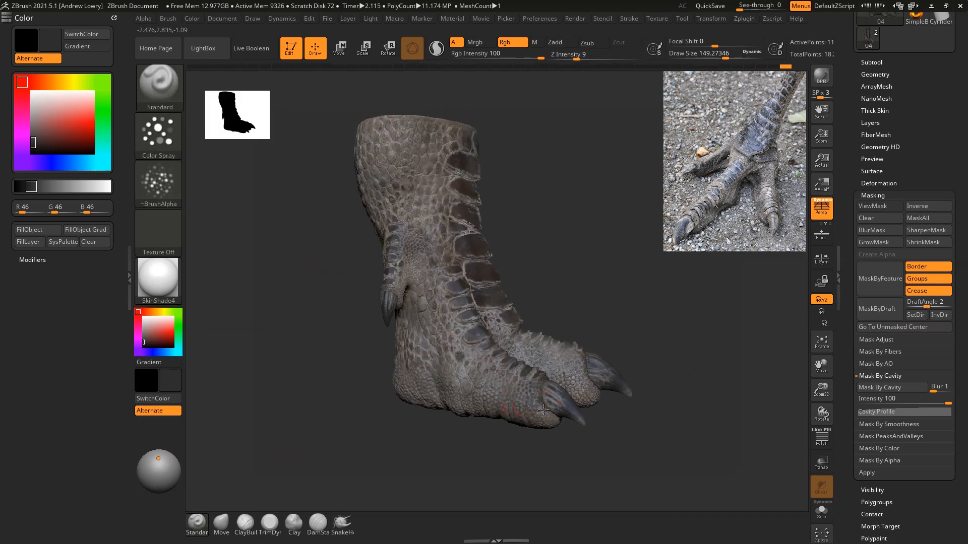
pyautogui.moveTo(585, 306); pyautogui.dragTo(367, 386)
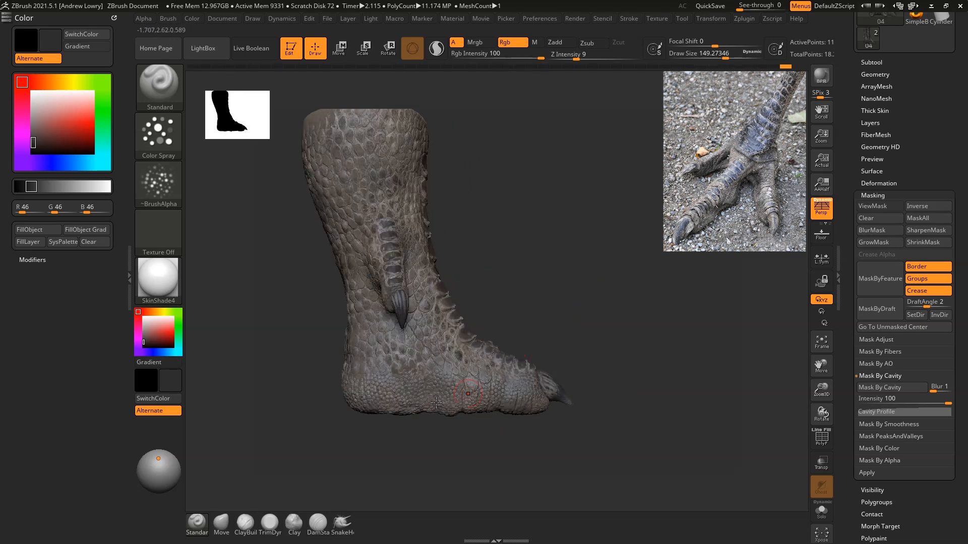
pyautogui.moveTo(630, 222); pyautogui.dragTo(677, 257)
pyautogui.moveTo(679, 289)
pyautogui.mouseDown()
pyautogui.moveTo(704, 283)
pyautogui.moveTo(696, 286)
pyautogui.mouseUp()
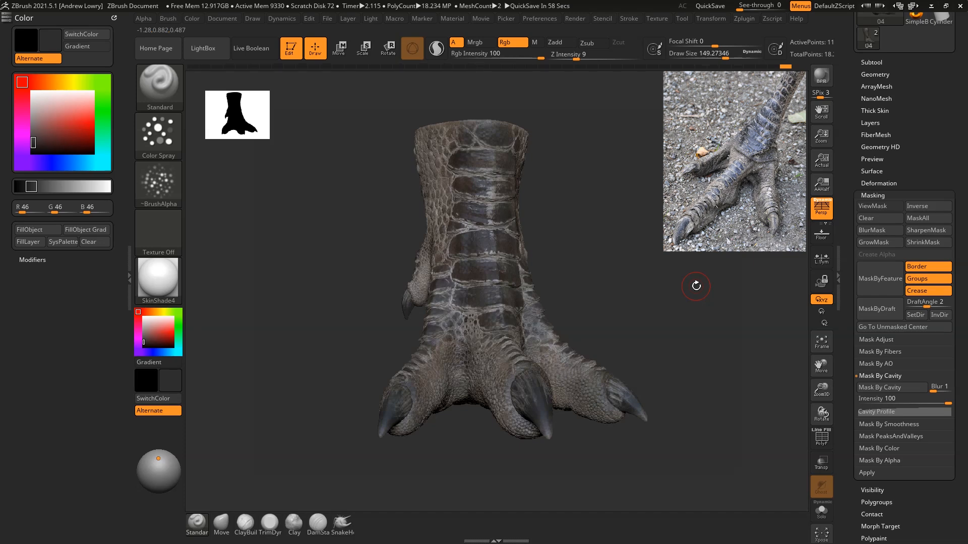
# Step: Look over the available brush alphas and review the overall paint job from the front, sides and back of the foot
pyautogui.click(179, 194)
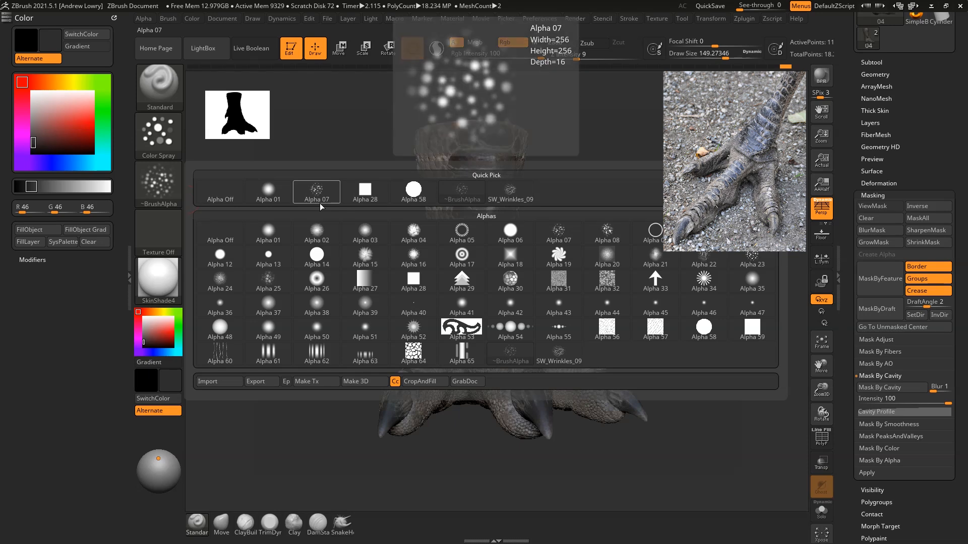
pyautogui.moveTo(667, 223); pyautogui.dragTo(721, 228)
pyautogui.keyDown('alt'); pyautogui.moveTo(680, 204); pyautogui.dragTo(663, 228); pyautogui.keyUp('alt')
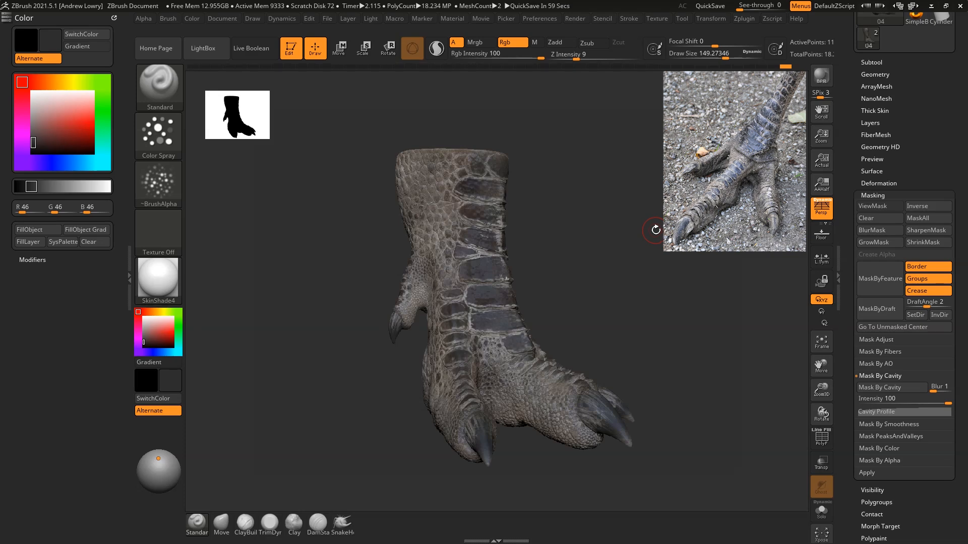
pyautogui.moveTo(660, 217); pyautogui.dragTo(630, 235)
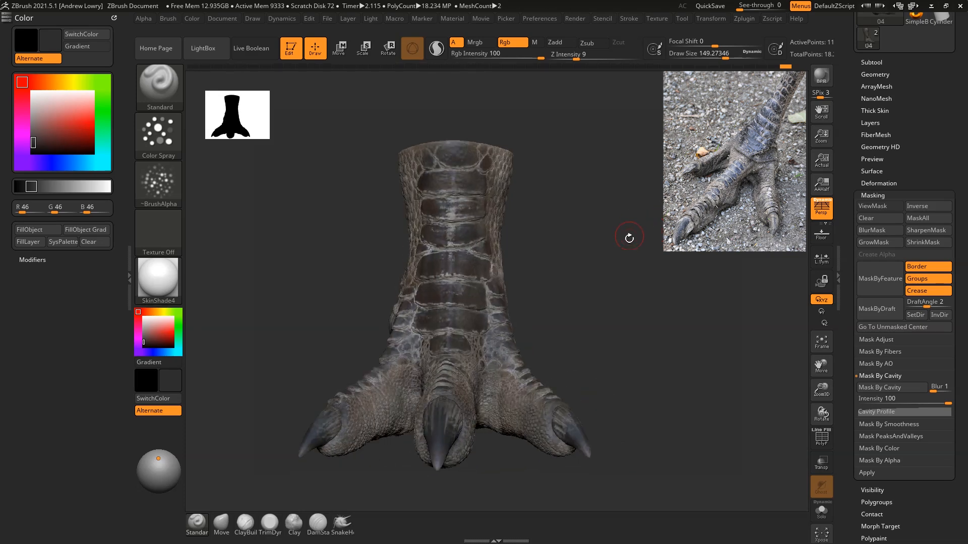
pyautogui.moveTo(662, 284)
pyautogui.keyDown('alt'); pyautogui.mouseDown()
pyautogui.moveTo(701, 266)
pyautogui.moveTo(657, 244)
pyautogui.moveTo(653, 284)
pyautogui.mouseUp(); pyautogui.keyUp('alt')
pyautogui.moveTo(687, 312); pyautogui.dragTo(671, 294)
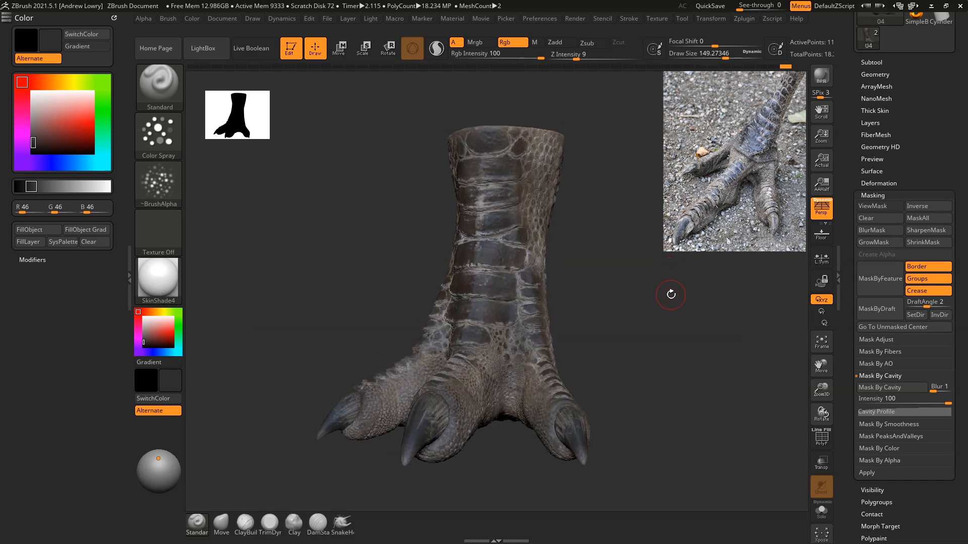
pyautogui.moveTo(671, 295)
pyautogui.mouseDown()
pyautogui.moveTo(707, 289)
pyautogui.moveTo(657, 297)
pyautogui.moveTo(678, 303)
pyautogui.mouseUp()
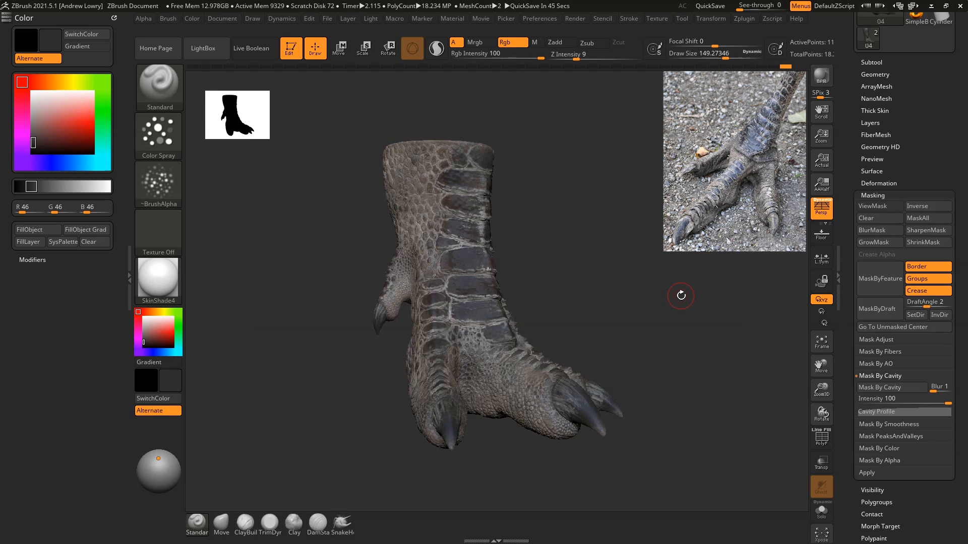
pyautogui.moveTo(680, 296); pyautogui.dragTo(602, 292)
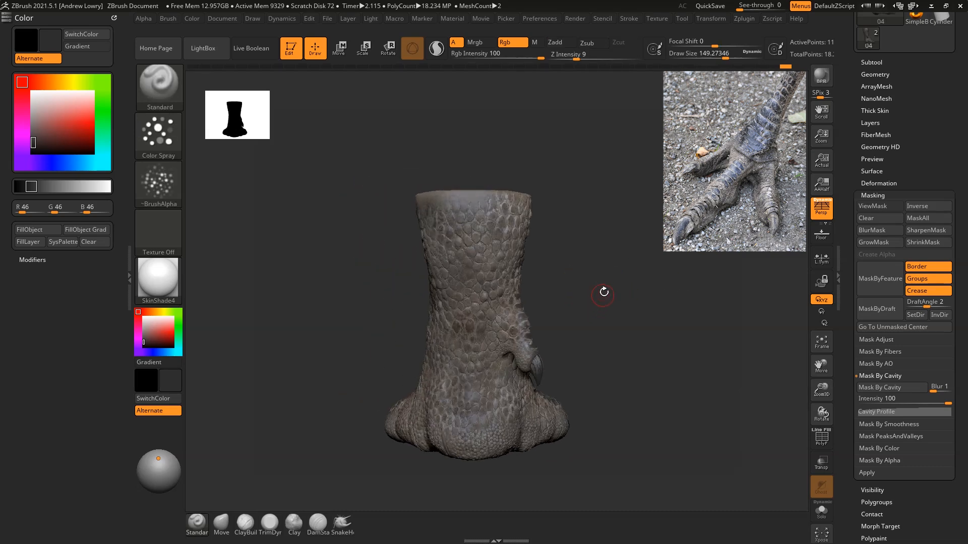
pyautogui.moveTo(612, 290)
pyautogui.mouseDown()
pyautogui.moveTo(649, 307)
pyautogui.moveTo(607, 376)
pyautogui.moveTo(650, 395)
pyautogui.moveTo(637, 409)
pyautogui.moveTo(664, 385)
pyautogui.moveTo(698, 388)
pyautogui.moveTo(708, 354)
pyautogui.mouseUp()
pyautogui.keyDown('alt'); pyautogui.moveTo(705, 308); pyautogui.dragTo(610, 279); pyautogui.keyUp('alt')
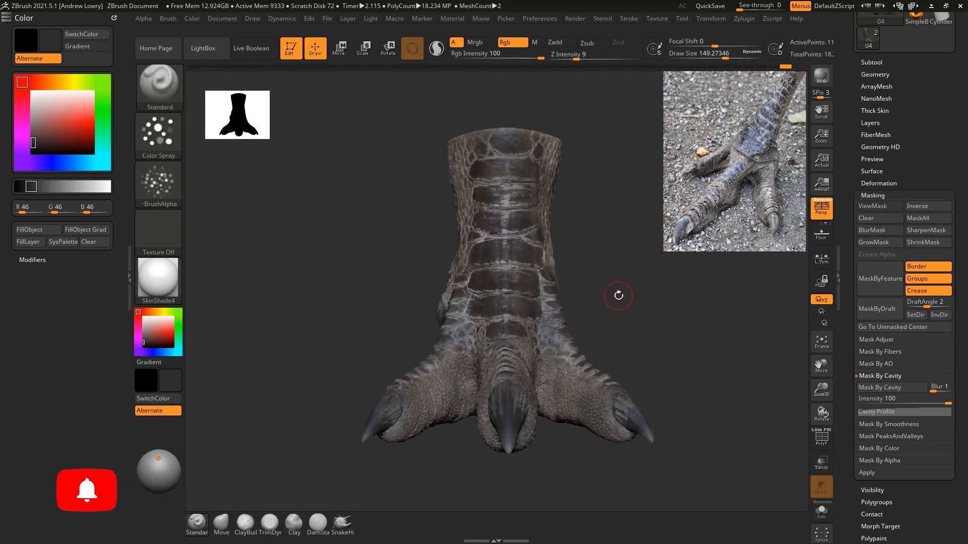